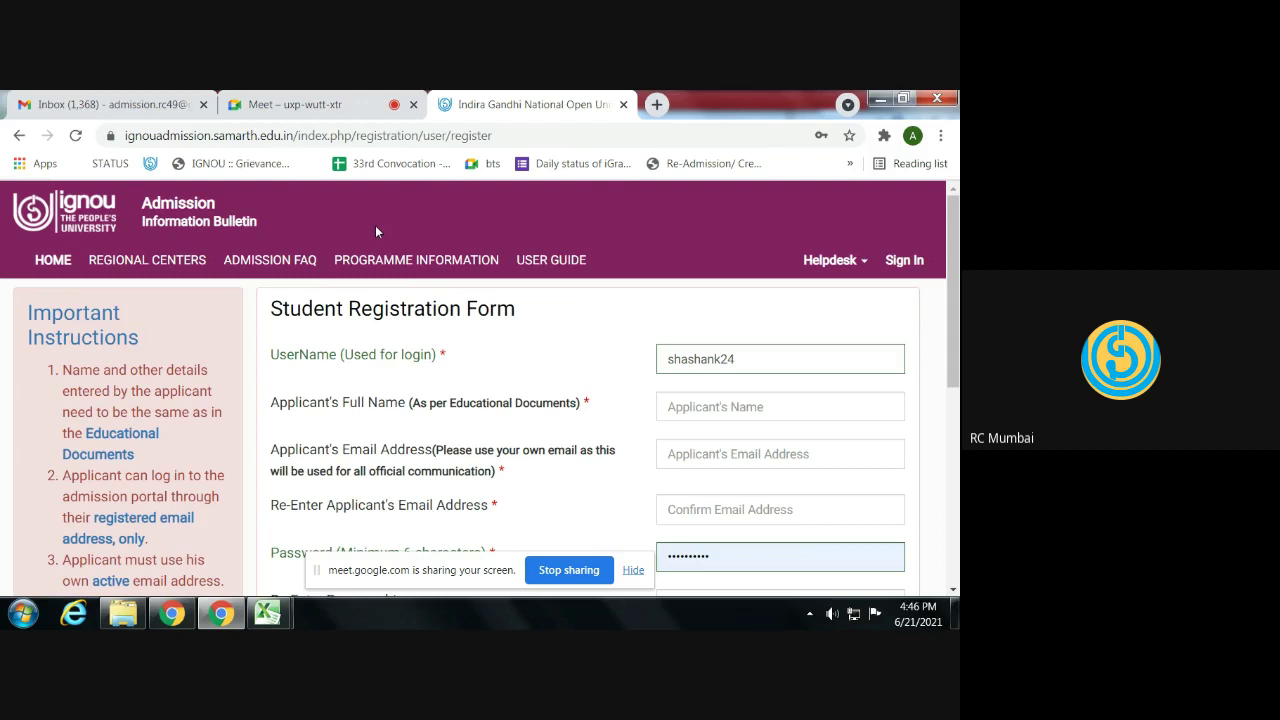
- Return to the admission portal home page and scroll to the application form instructions
click(274, 140)
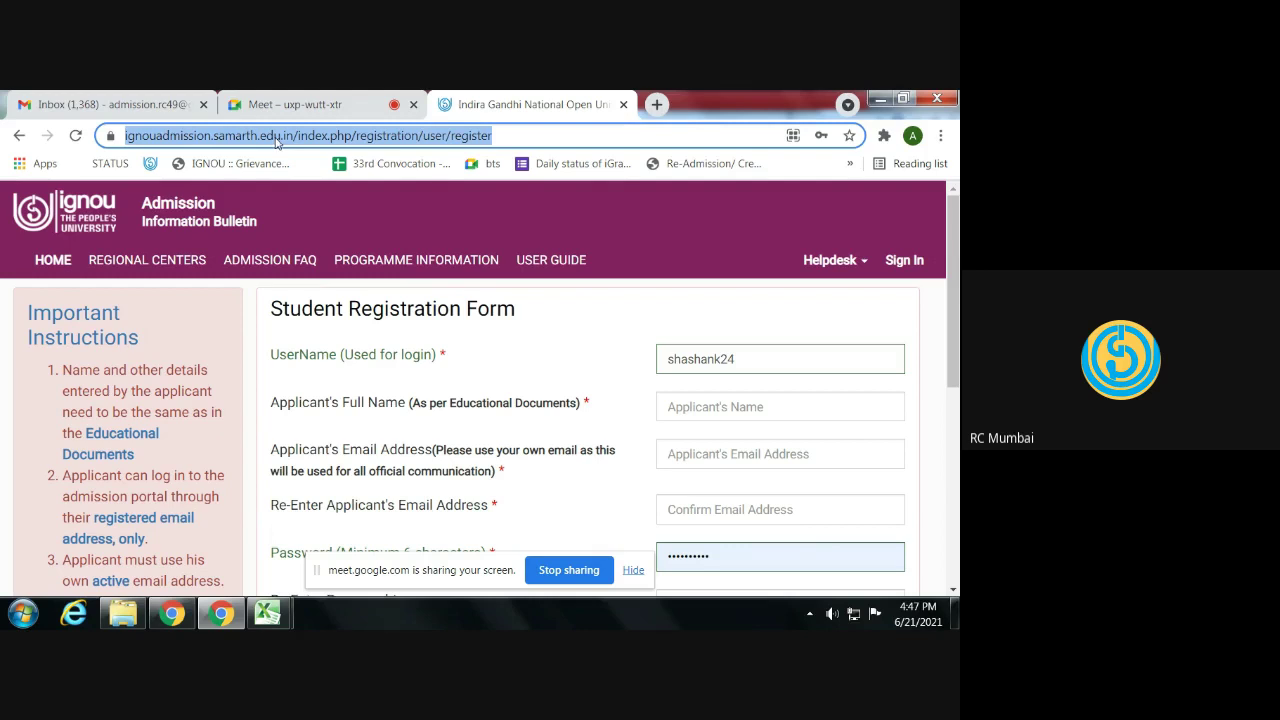
click(284, 325)
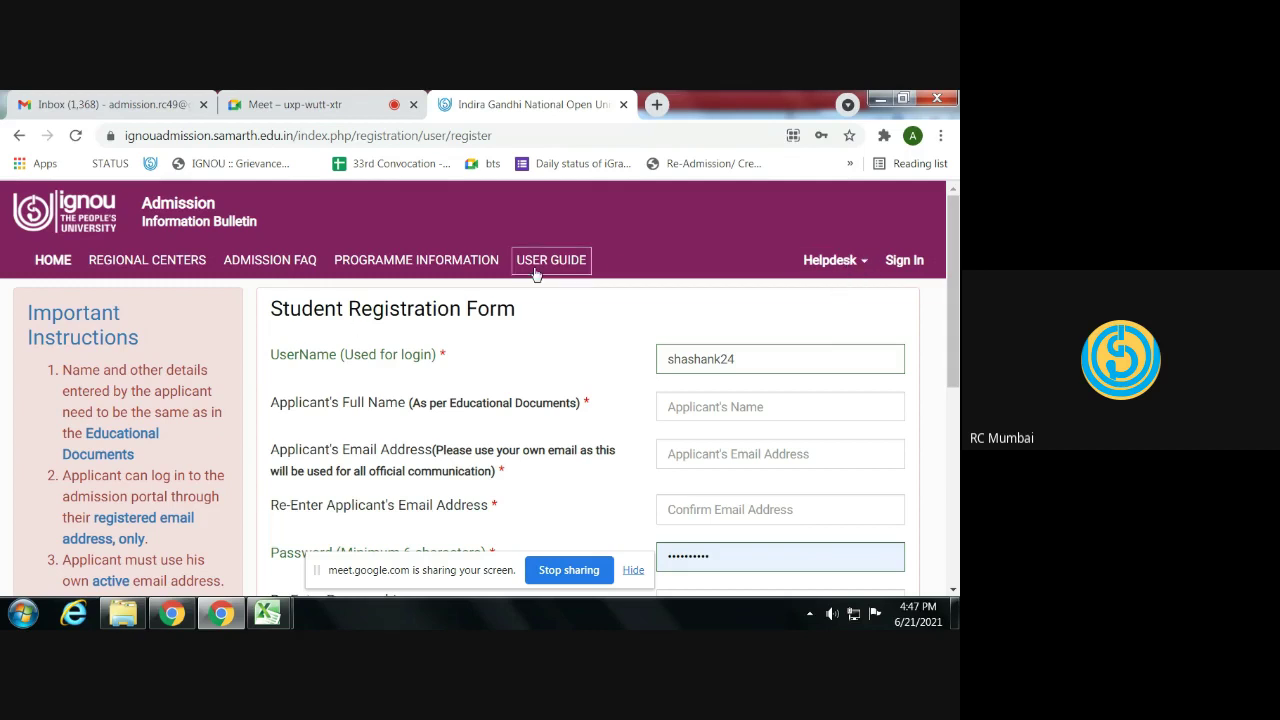
click(61, 264)
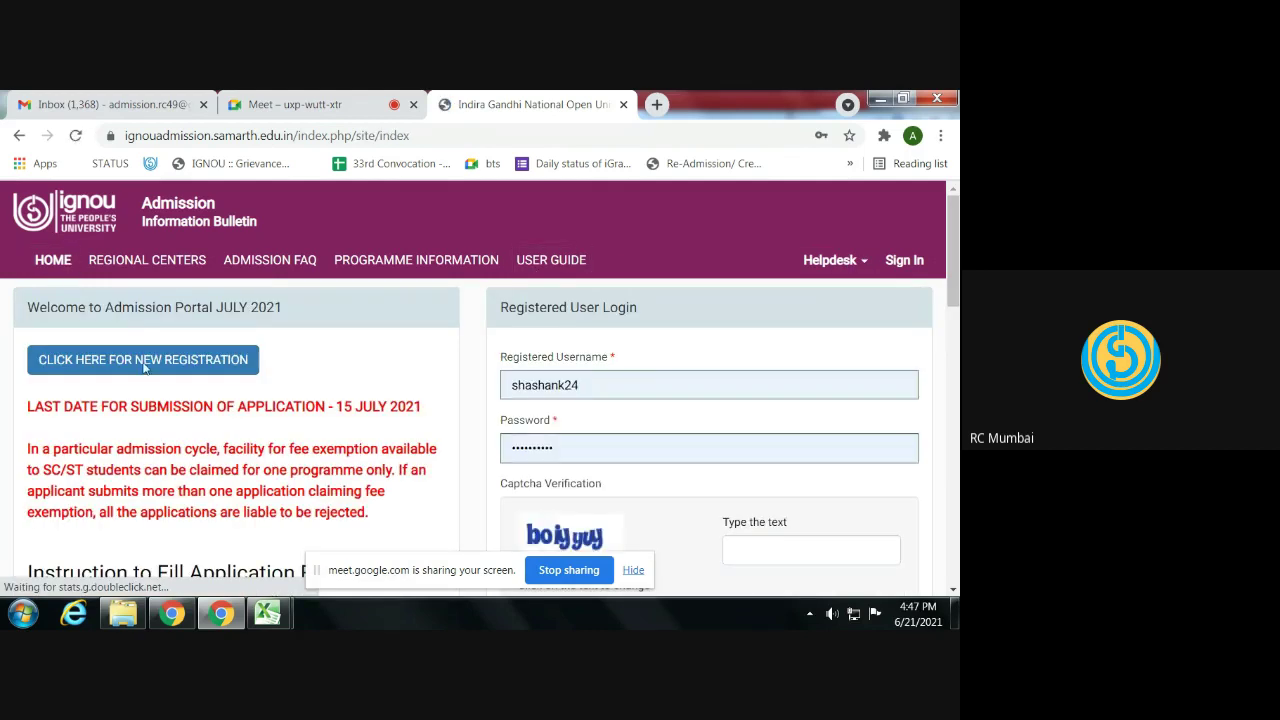
scroll(241, 402, down, 2)
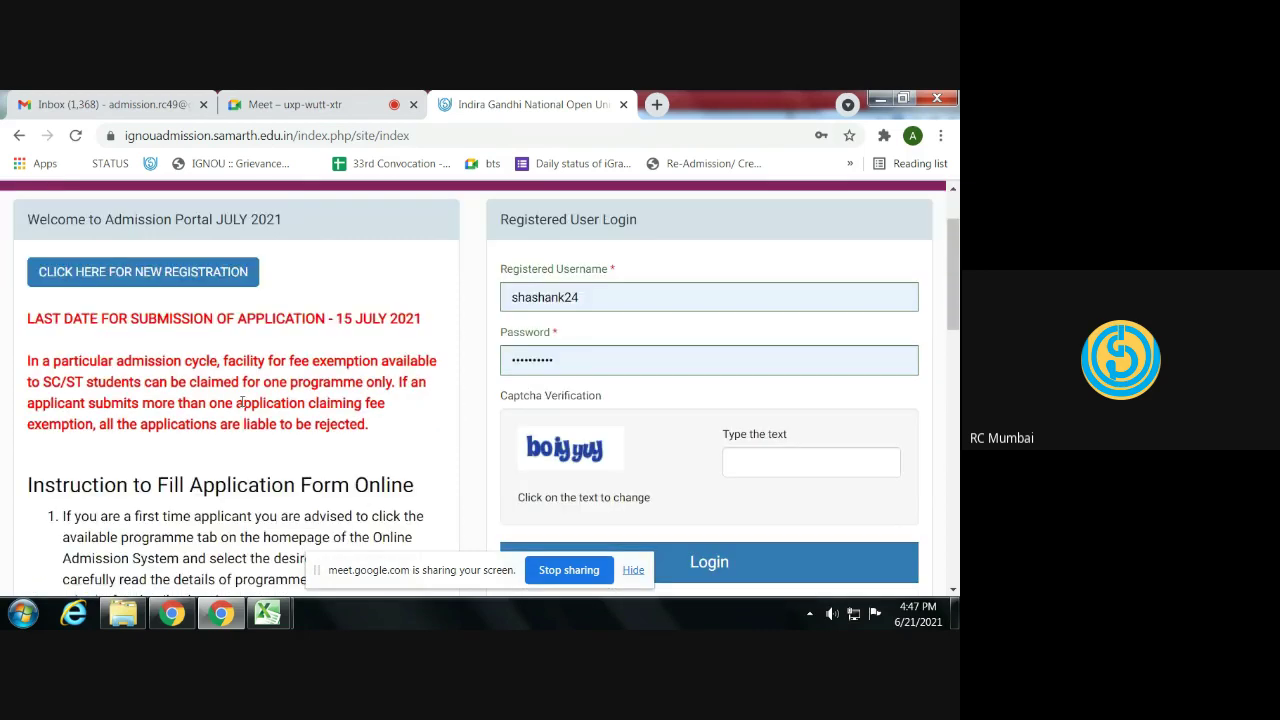
scroll(241, 402, down, 3)
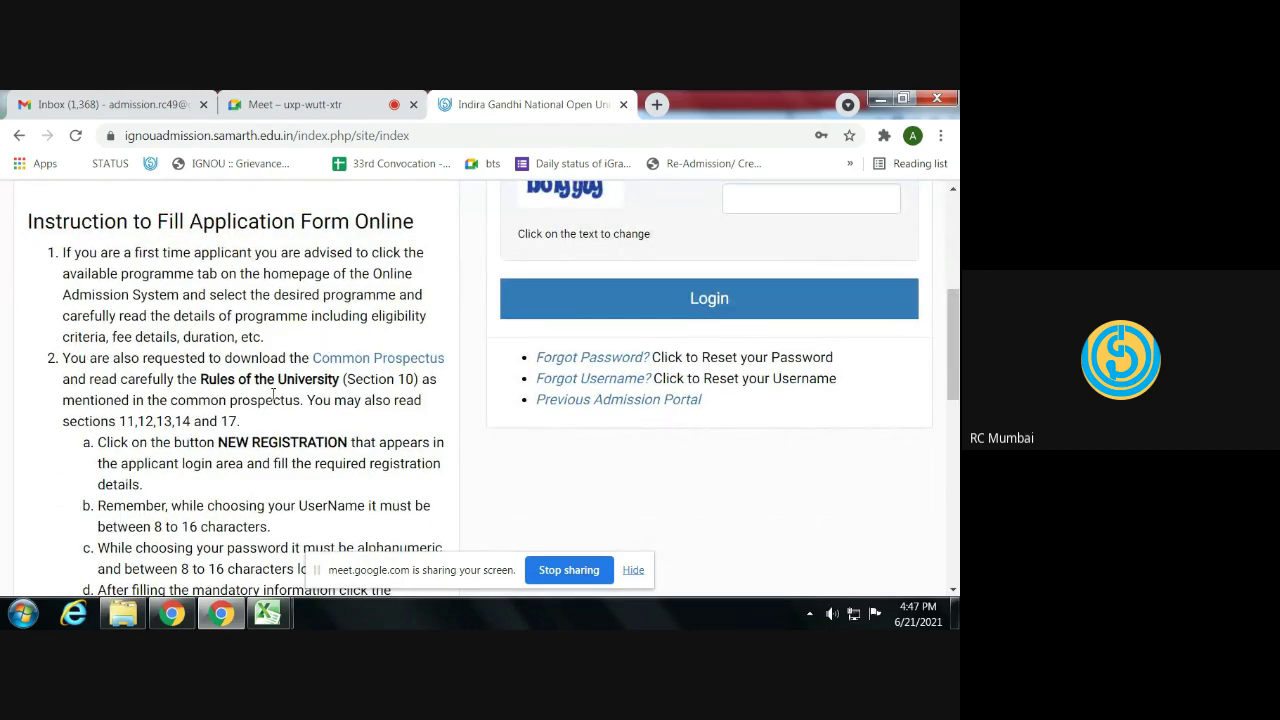
- Open the Common Prospectus PDF in a new tab, then go back to the portal tab
click(352, 369)
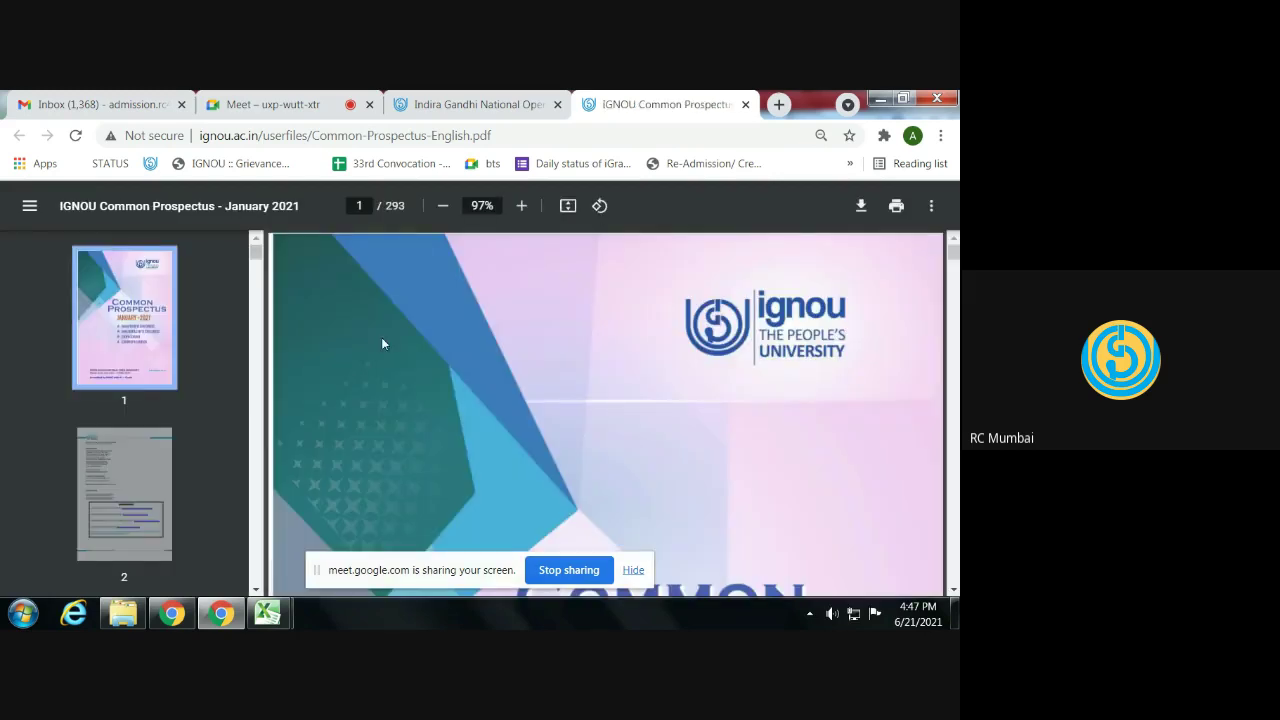
click(470, 106)
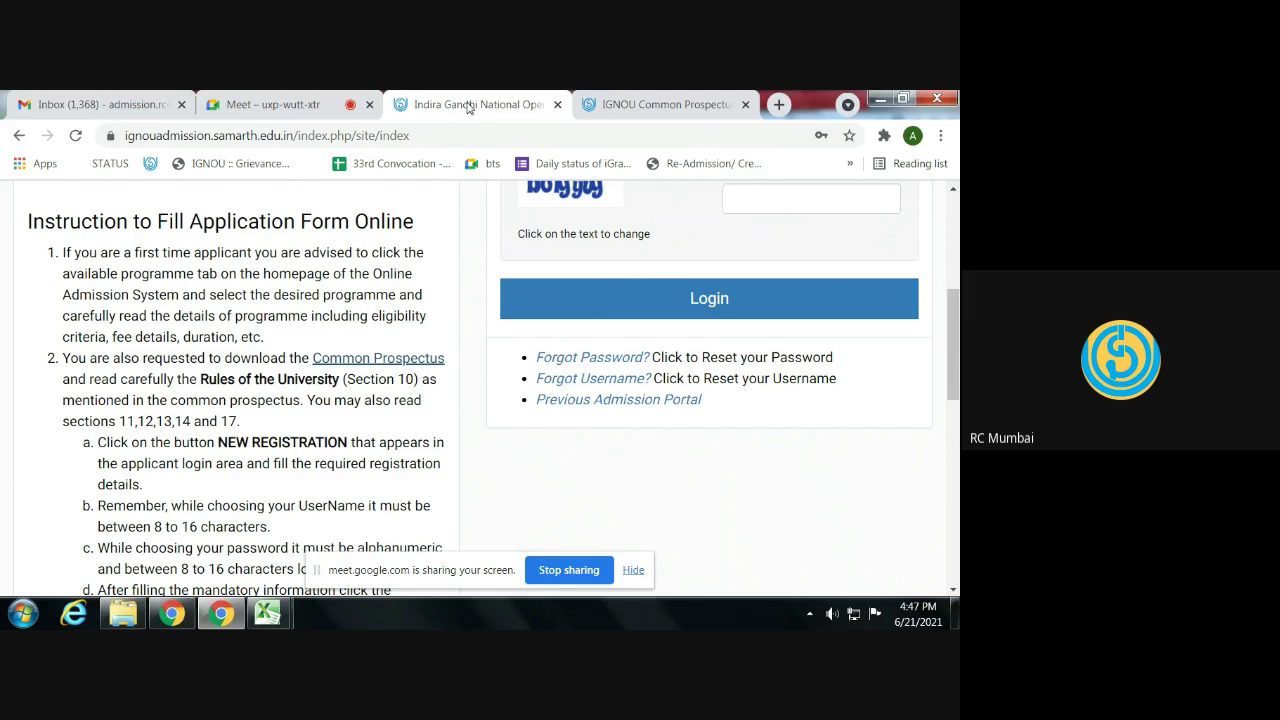
scroll(252, 310, down, 3)
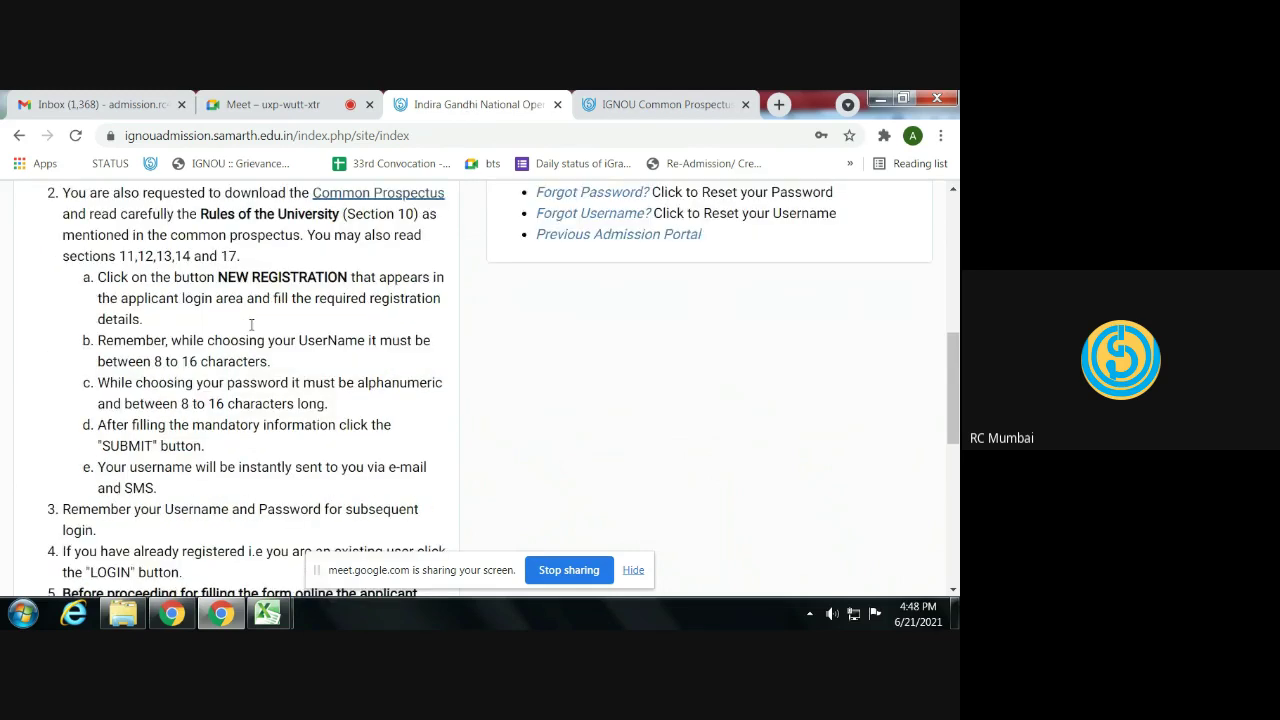
scroll(251, 324, down, 5)
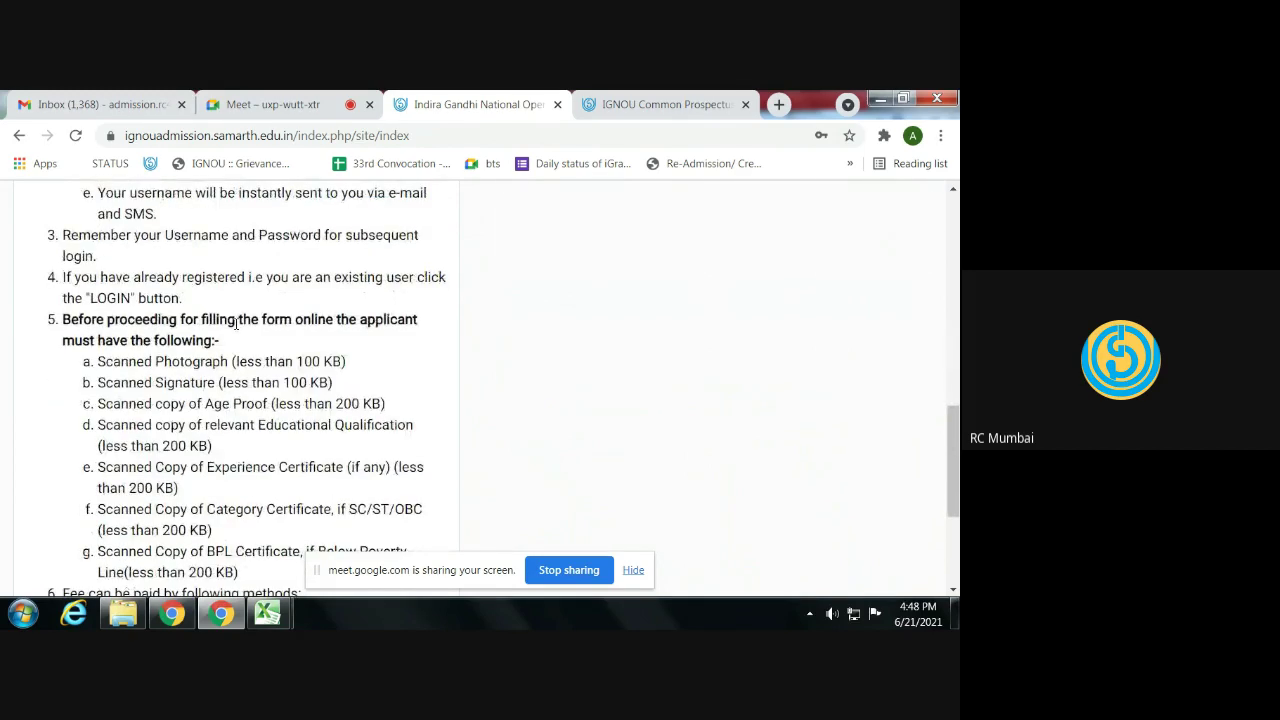
scroll(236, 323, up, 10)
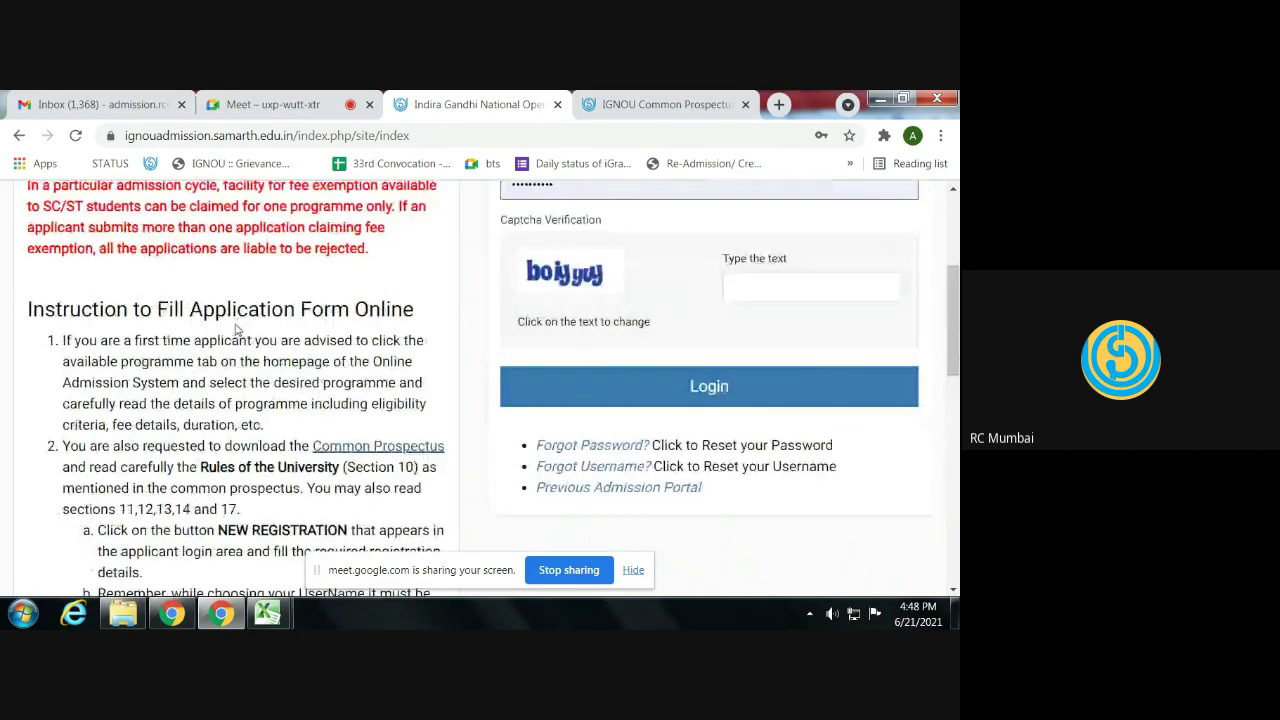
scroll(236, 326, up, 5)
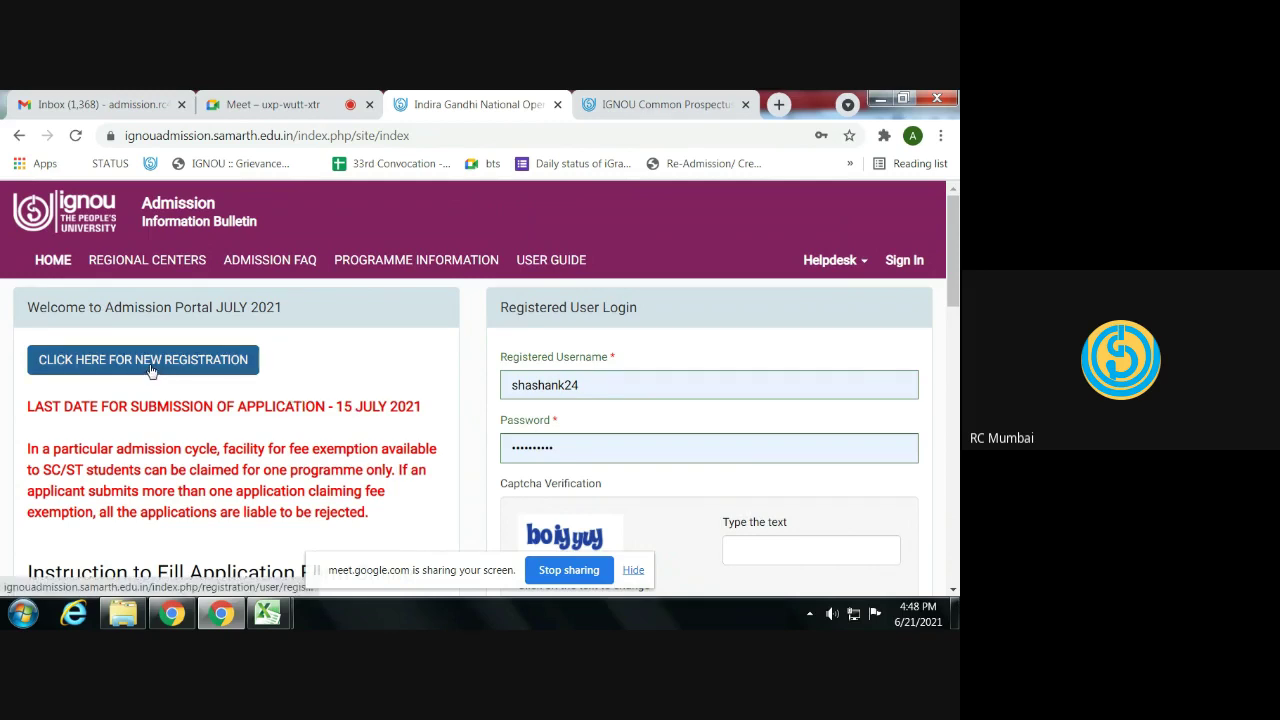
- Zoom the page to 110% and start a new student registration
key(ctrl+plus)
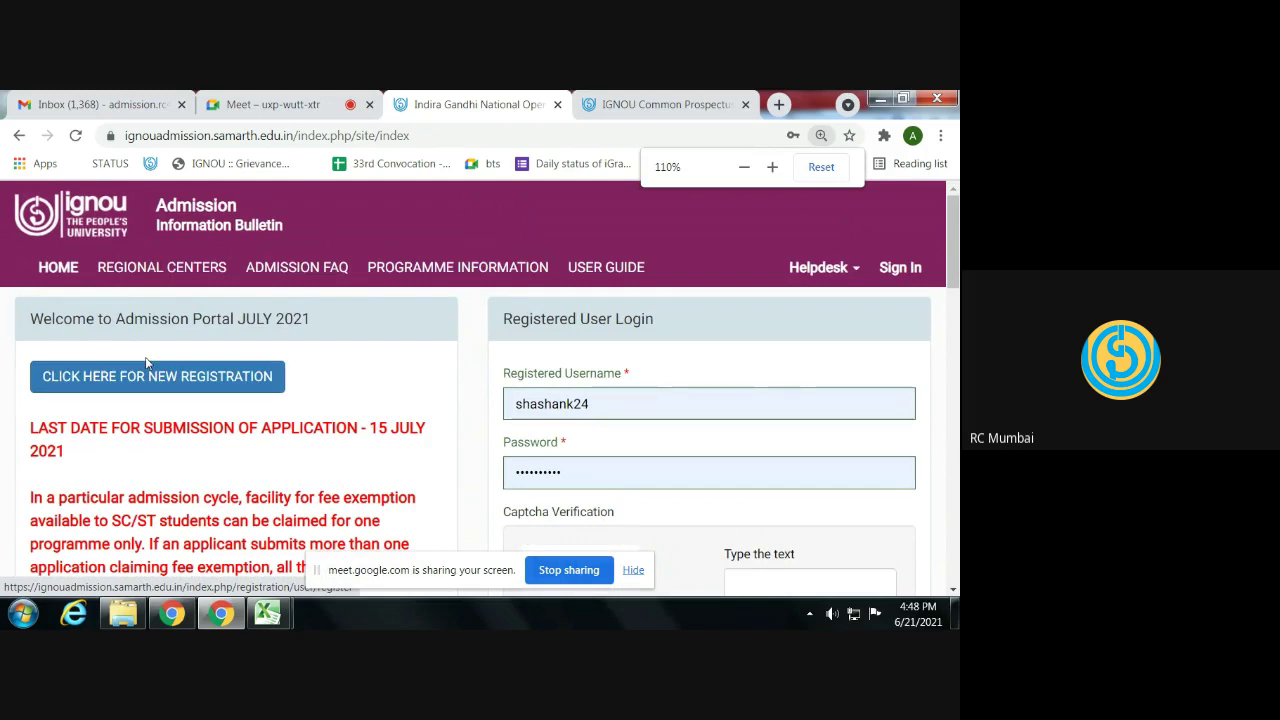
click(140, 386)
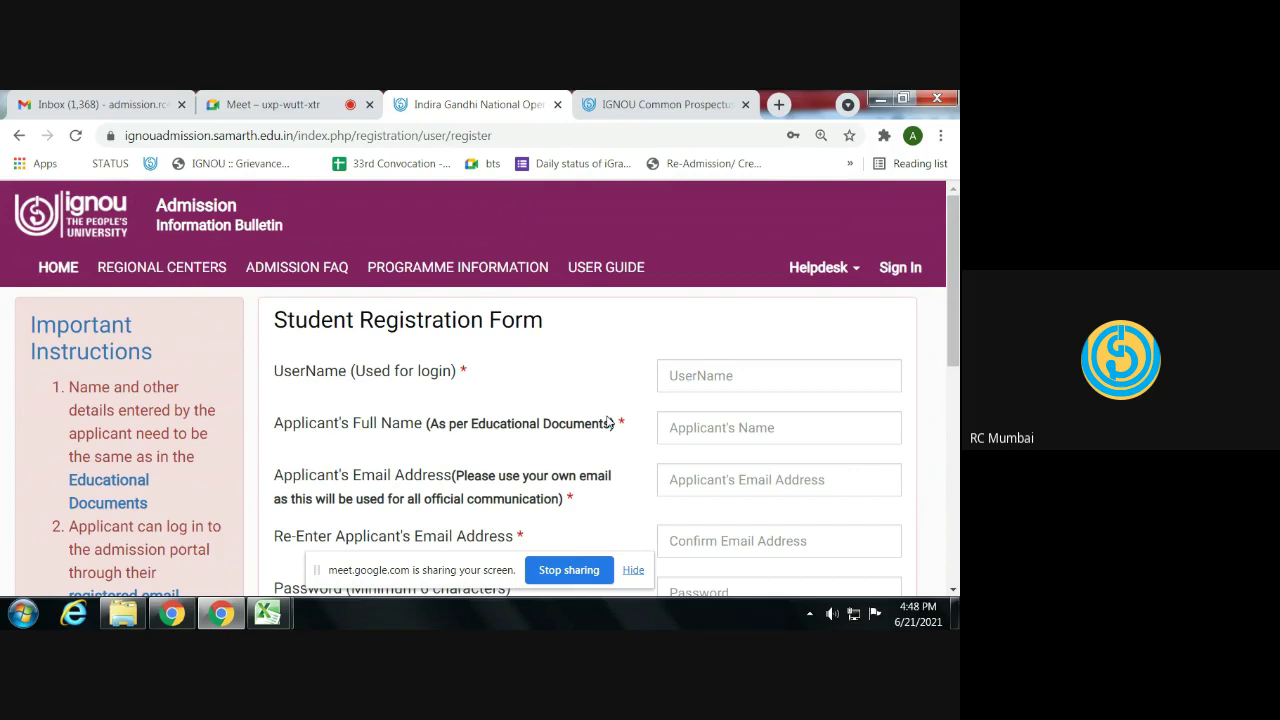
- Enter an uppercase login username and fill the full name from the saved suggestion
click(710, 367)
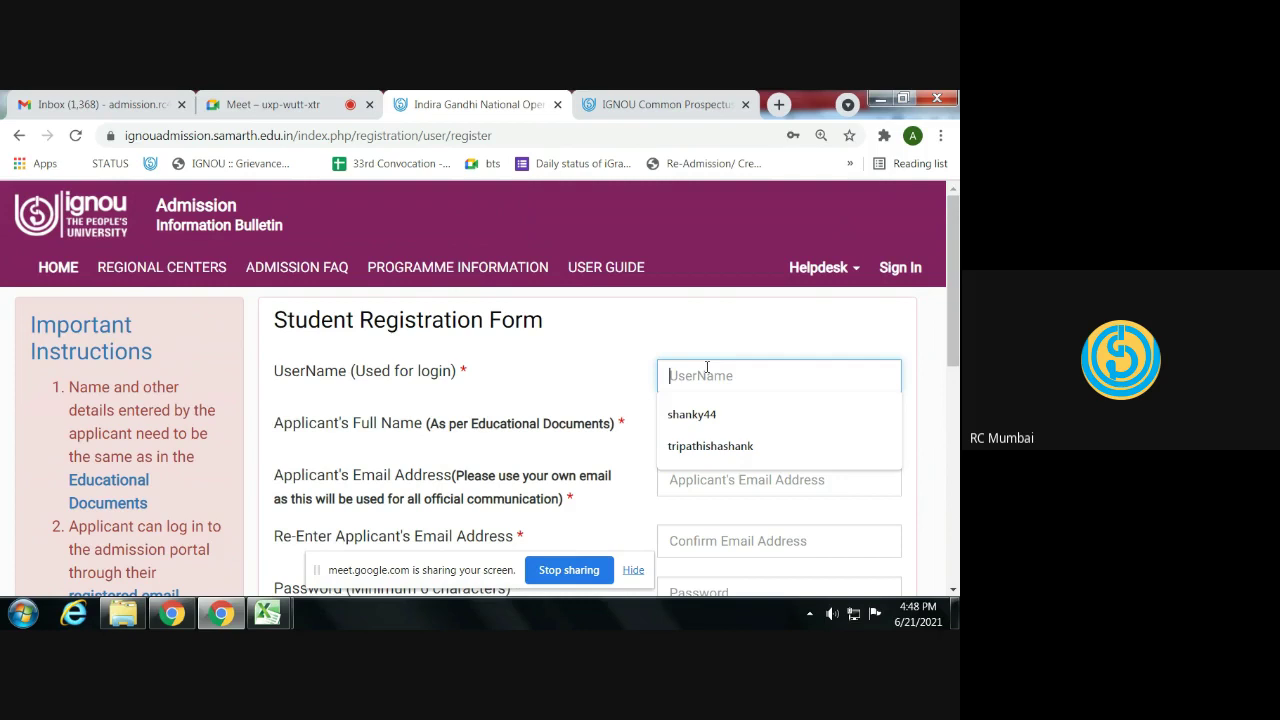
text(IGNOURCMUMBAI)
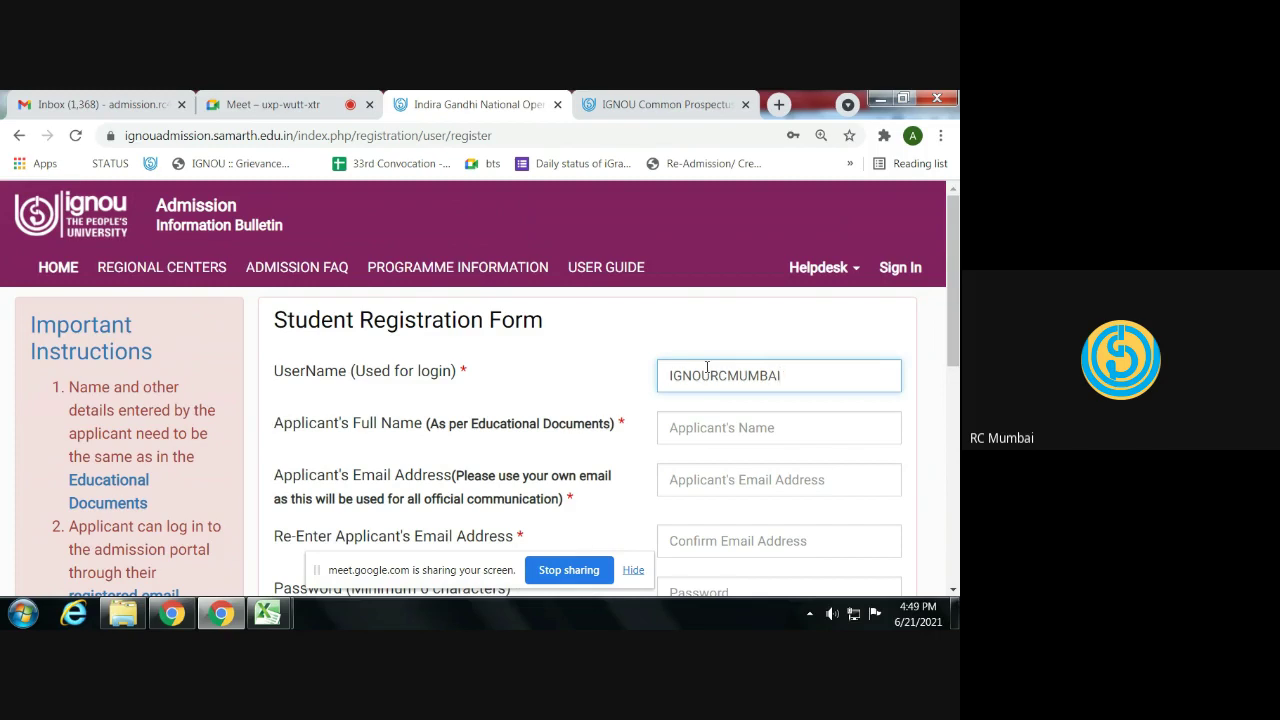
double_click(707, 375)
click(688, 428)
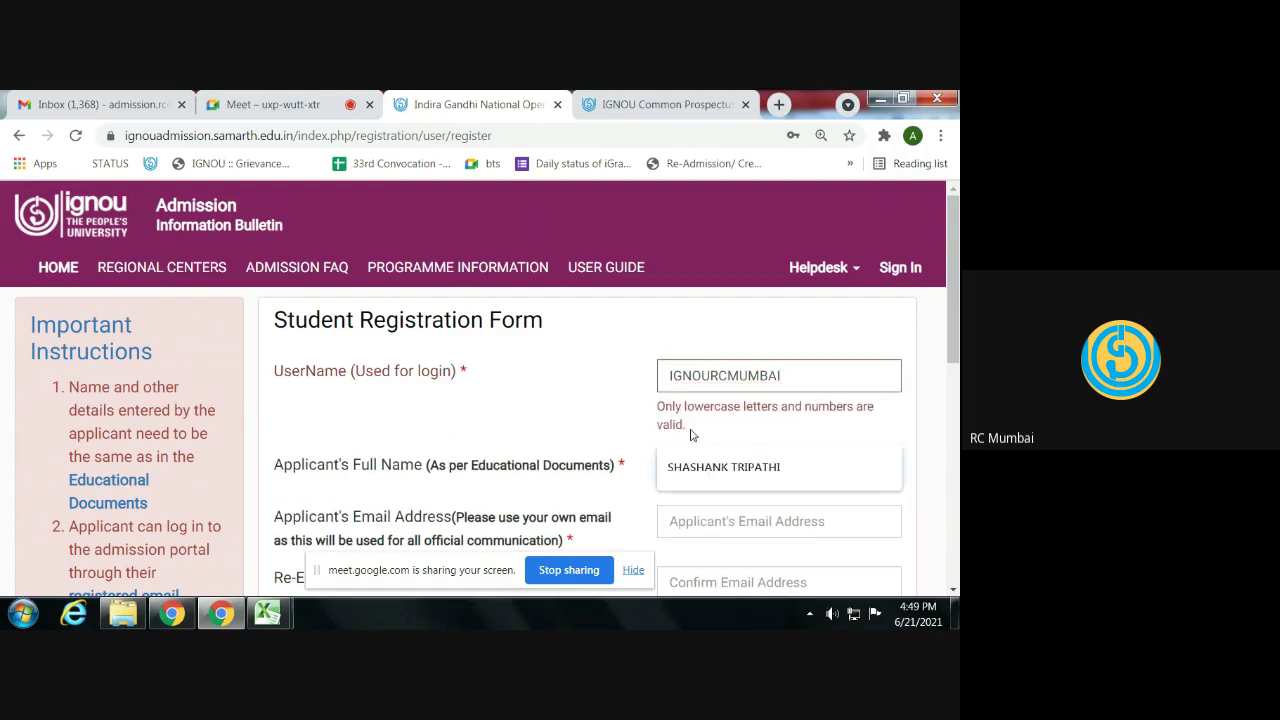
click(700, 468)
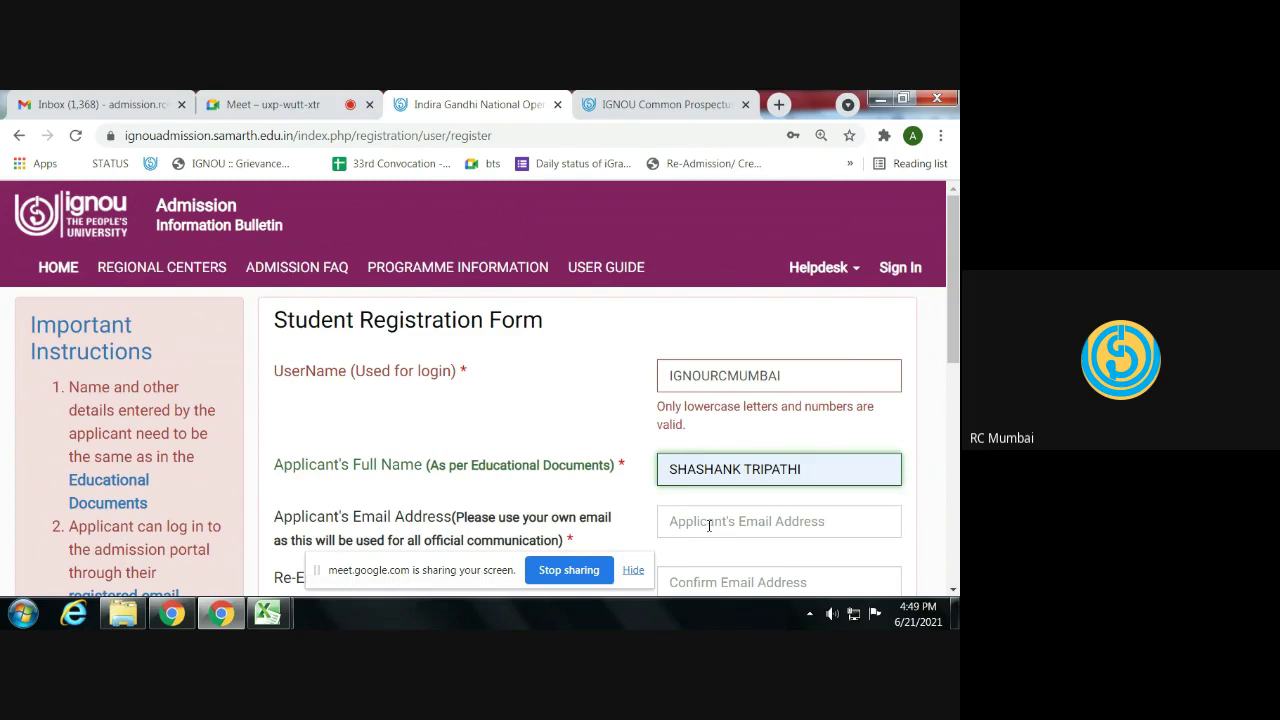
- Enter the applicant's email address and paste it into the confirm-email field
click(709, 525)
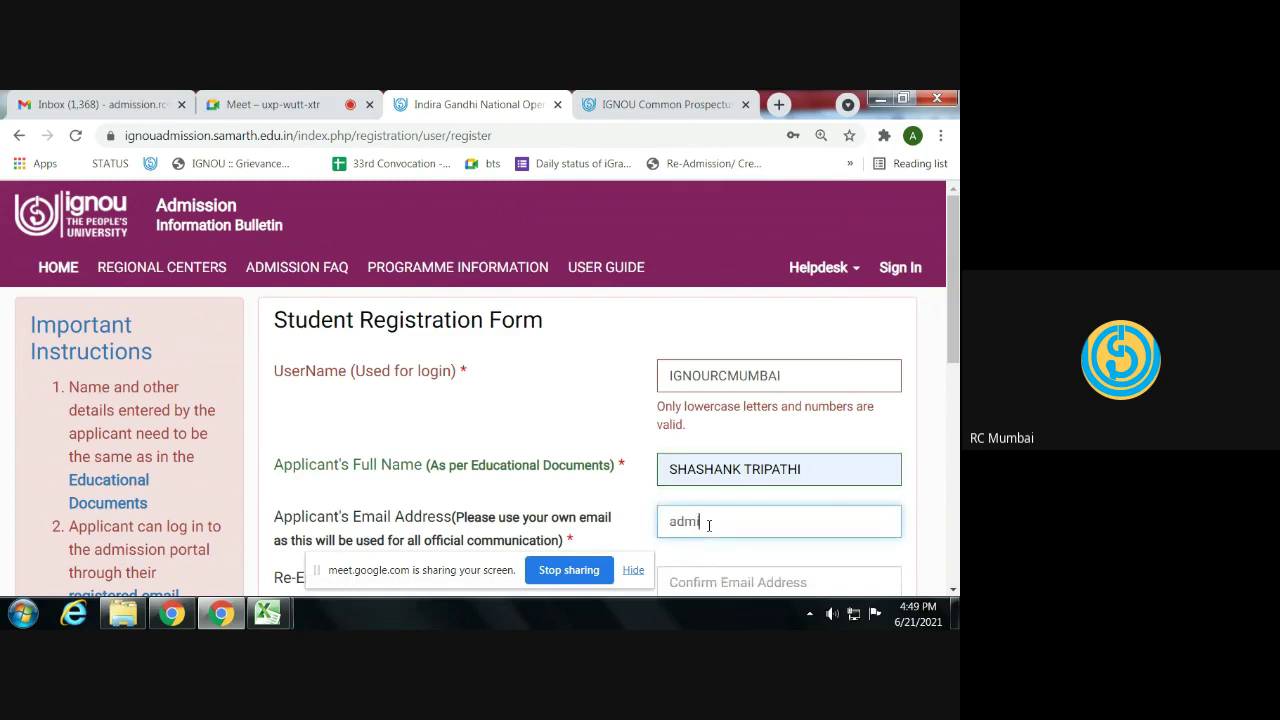
key(Tab)
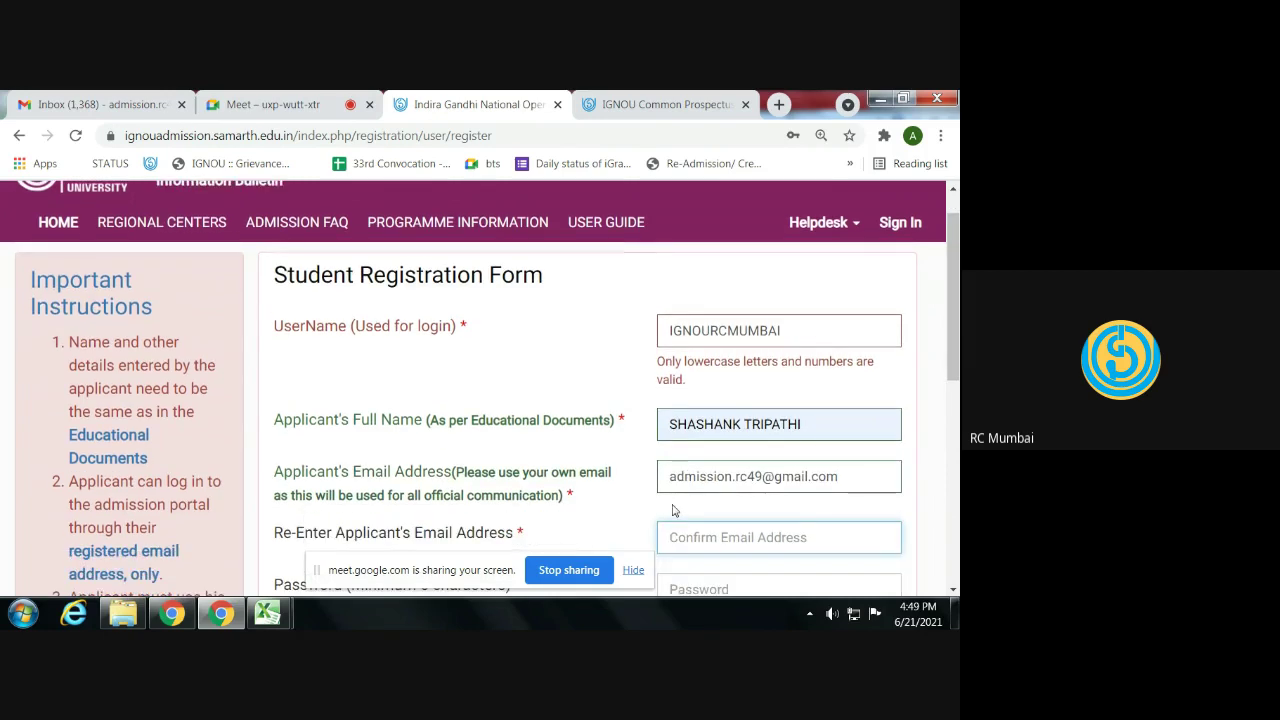
scroll(672, 505, down, 1)
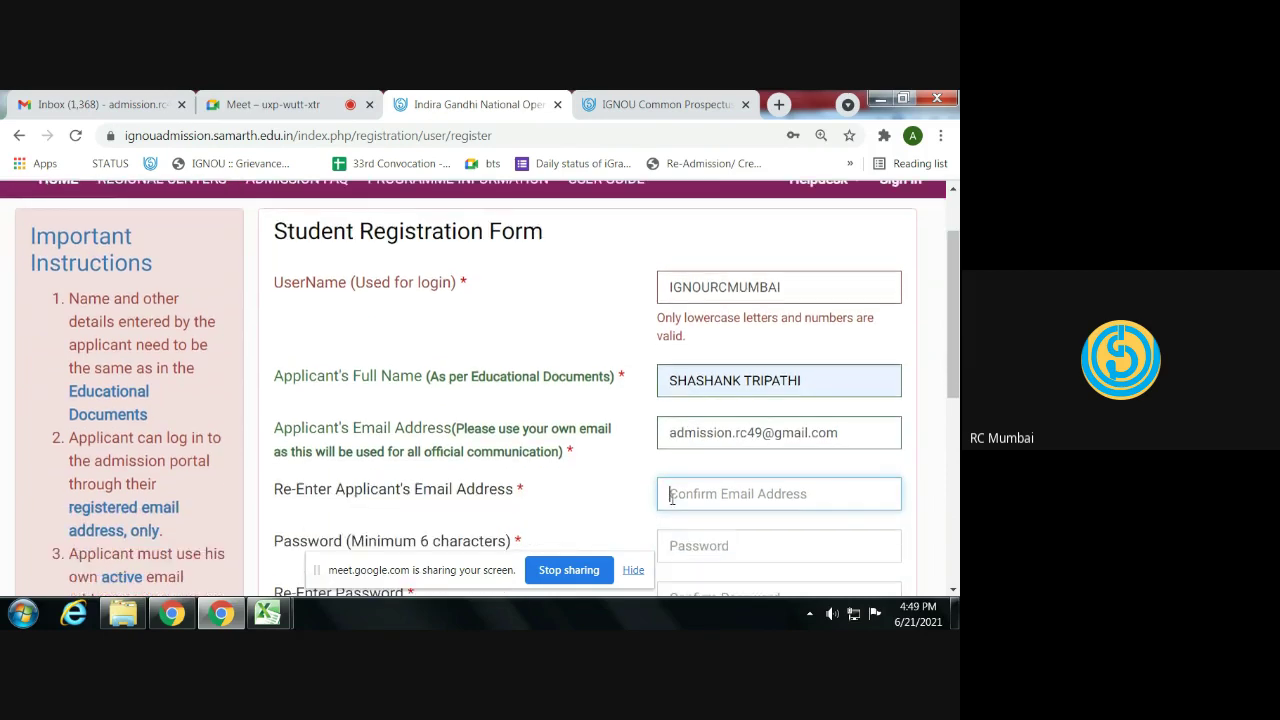
triple_click(678, 433)
key(ctrl+c)
click(742, 500)
key(ctrl+v)
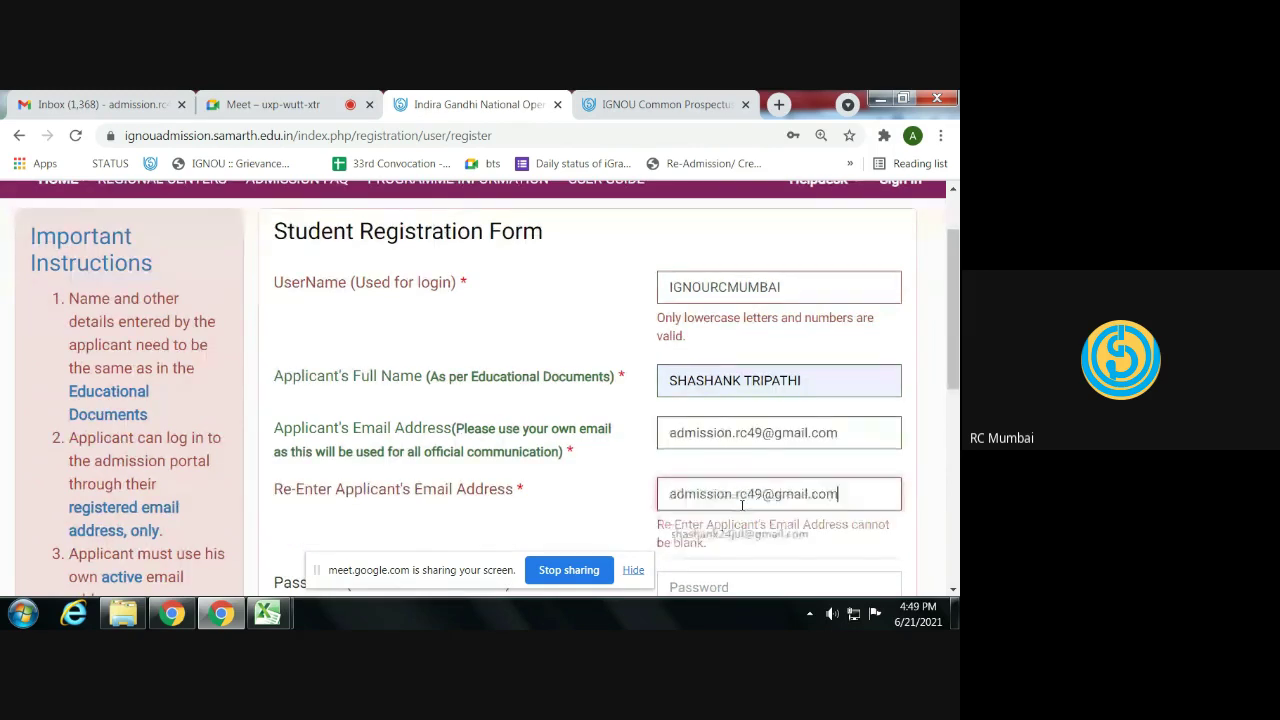
scroll(608, 494, down, 1)
- Set the account password and re-enter it to confirm
click(692, 500)
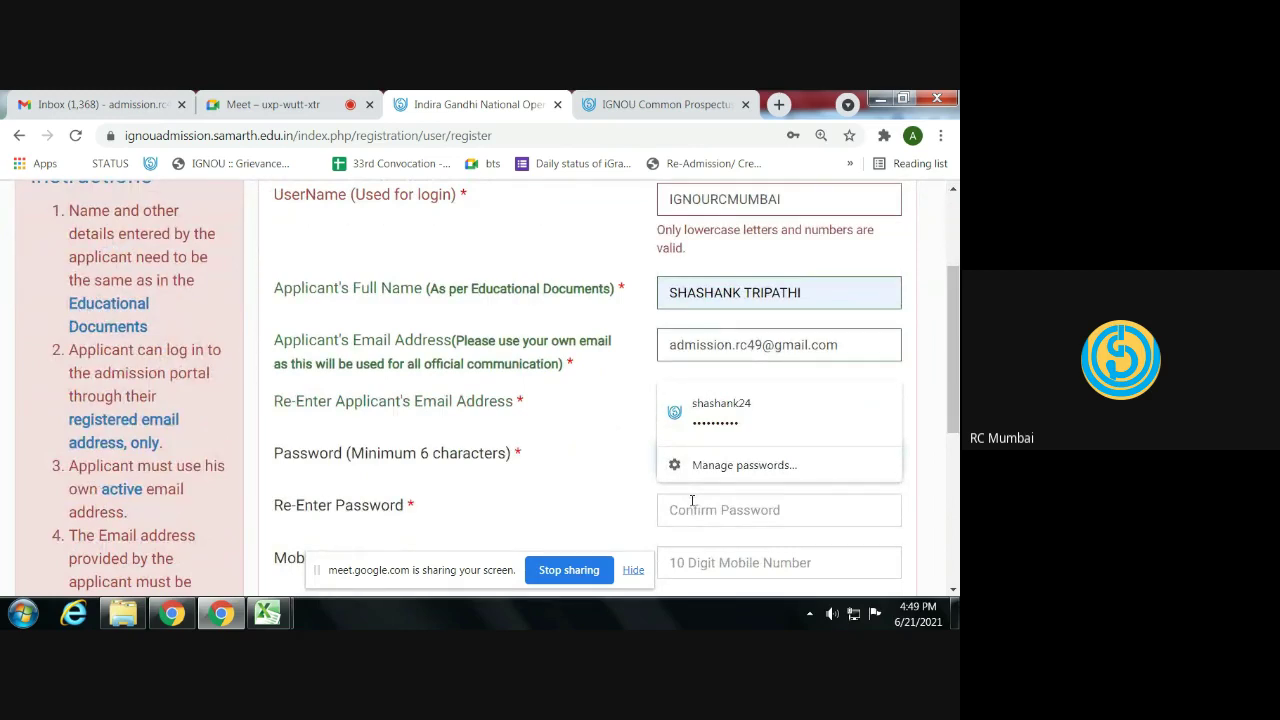
text(••••••)
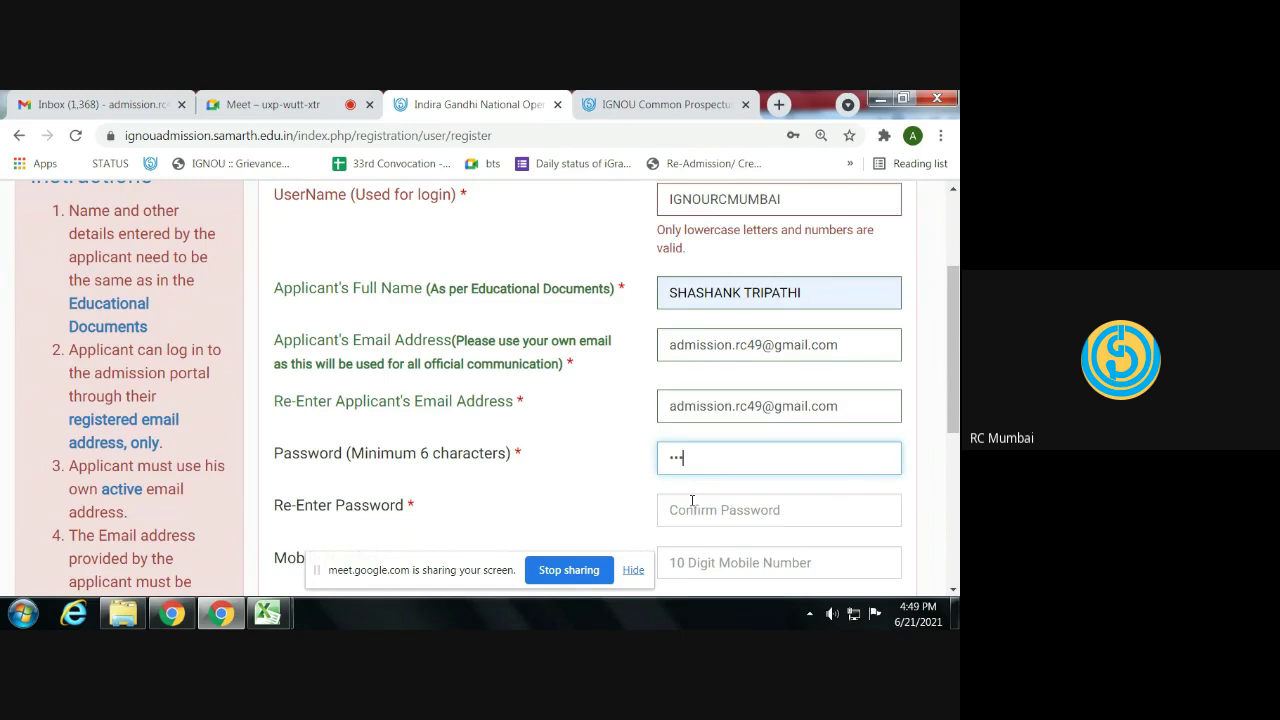
key(ctrl+a)
text(••••••••••••)
key(Tab)
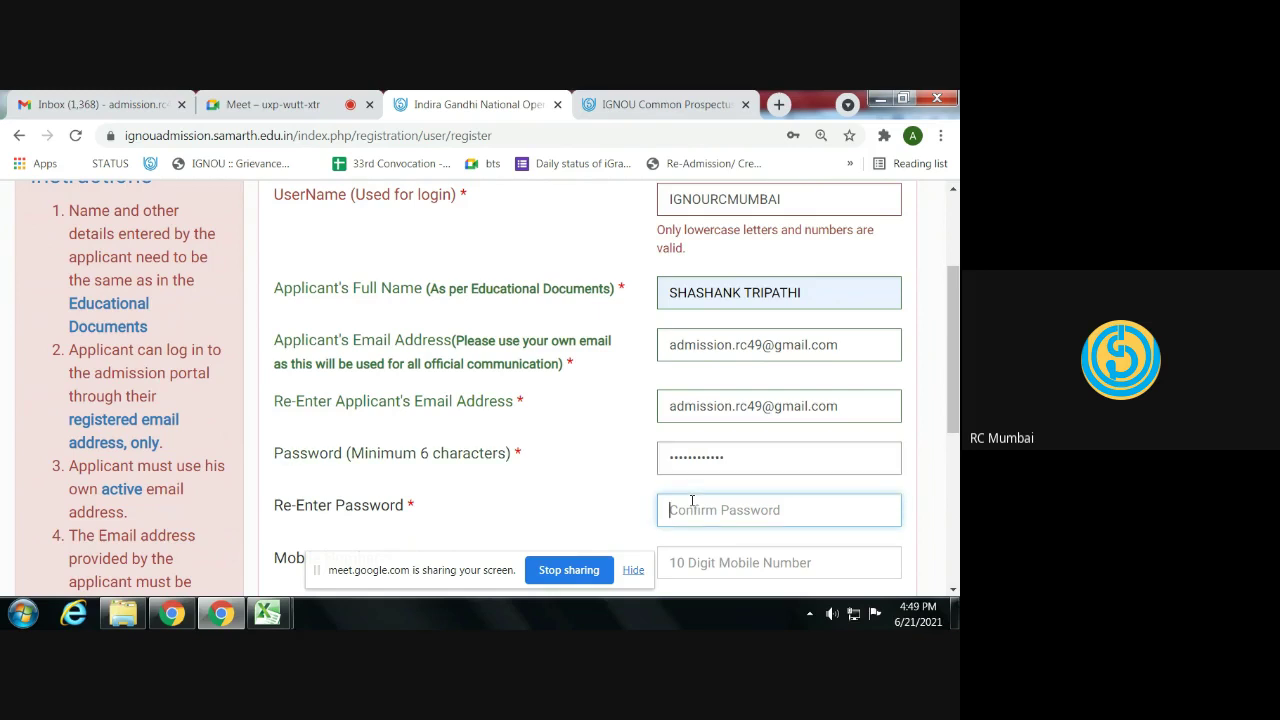
text(•••••)
key(BackSpace)
key(BackSpace)
key(BackSpace)
key(BackSpace)
key(BackSpace)
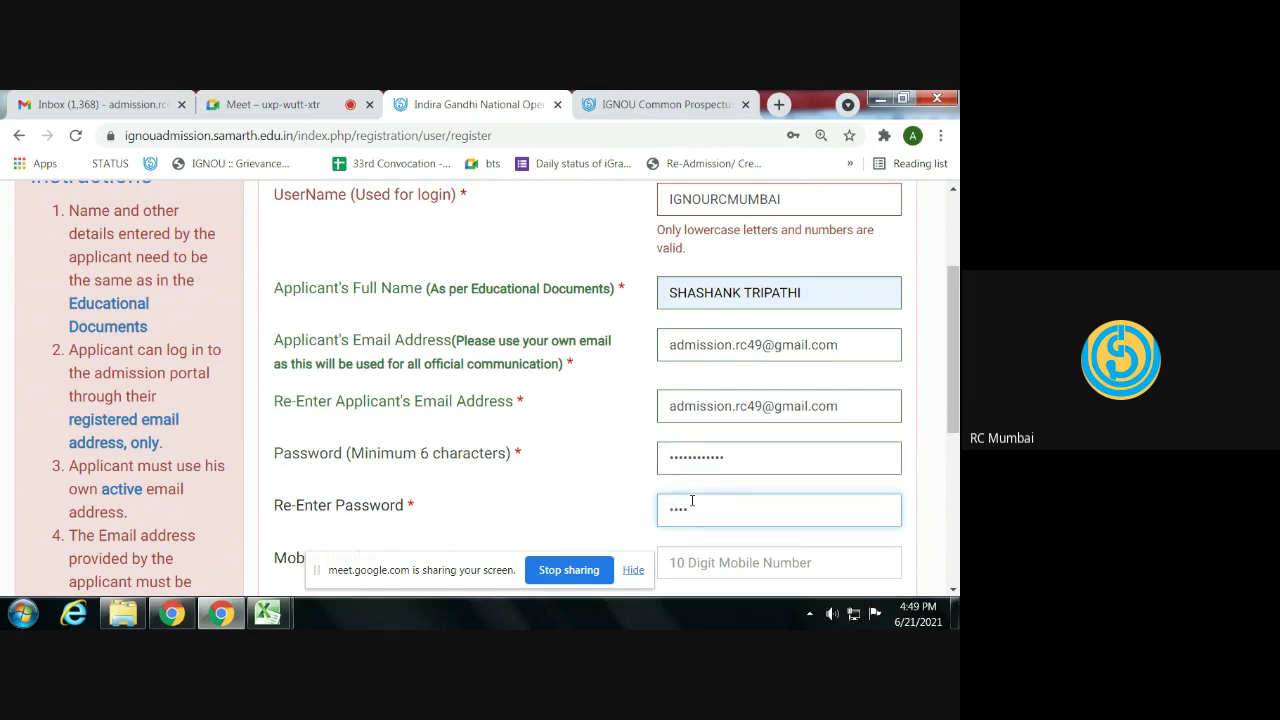
text(••••••••••••)
- Enter the mobile number, copy it into the re-enter field, and zoom to 125%
key(Tab)
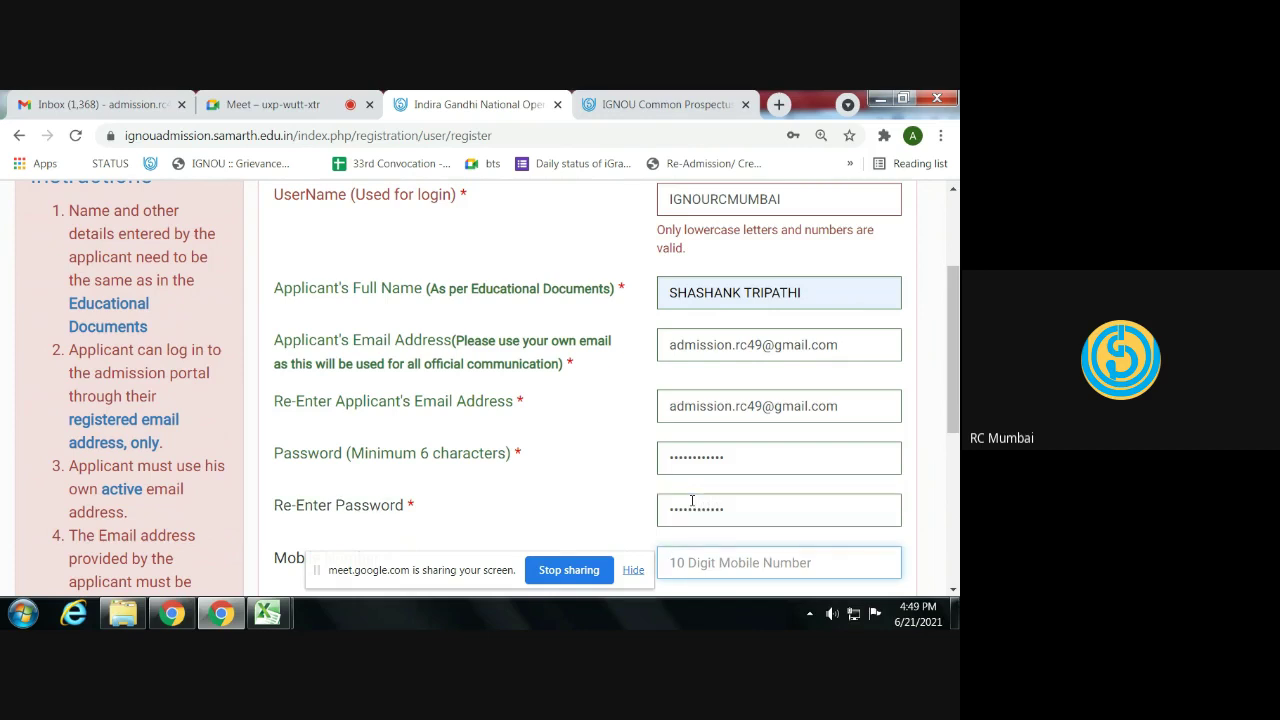
text(9999999999)
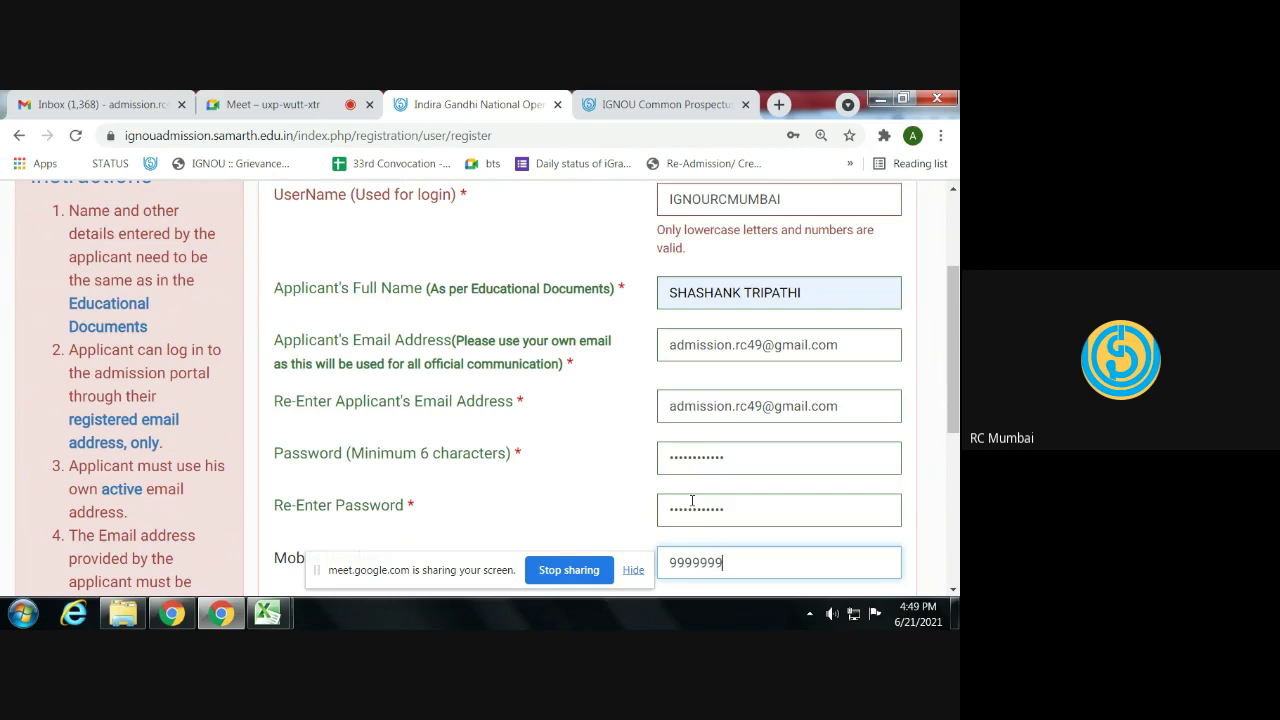
scroll(698, 500, down, 3)
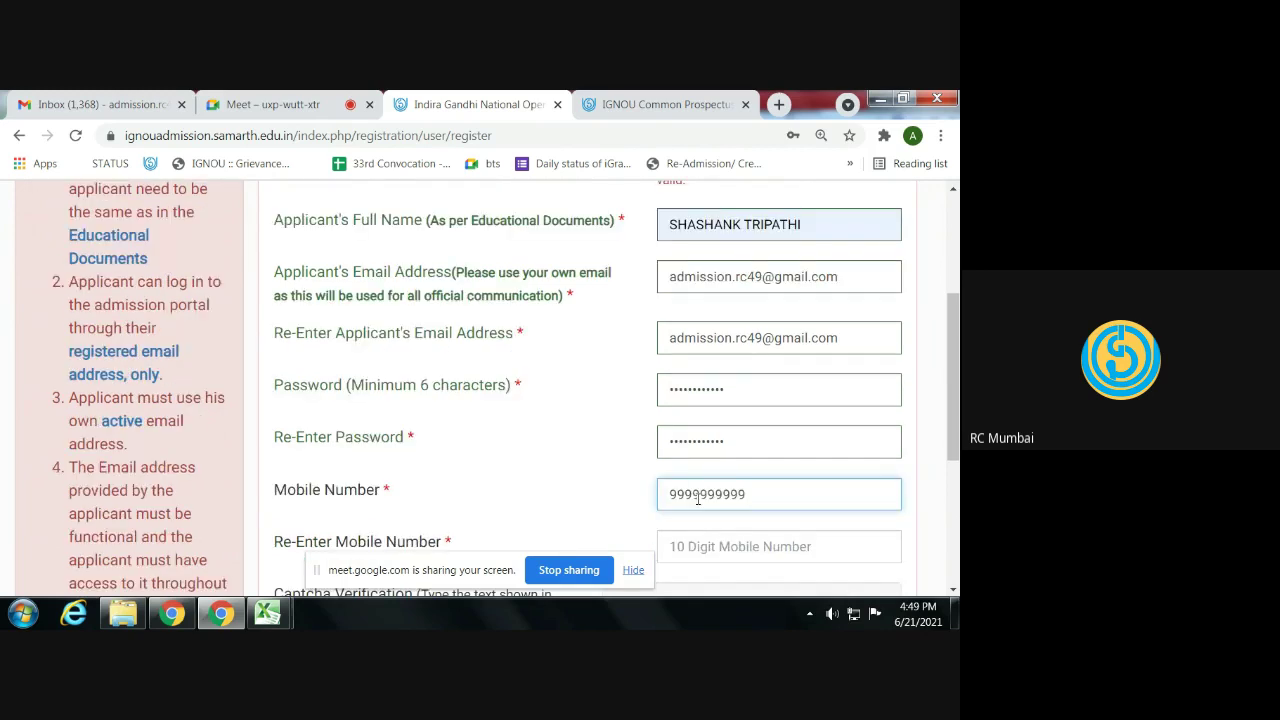
key(Tab)
double_click(706, 308)
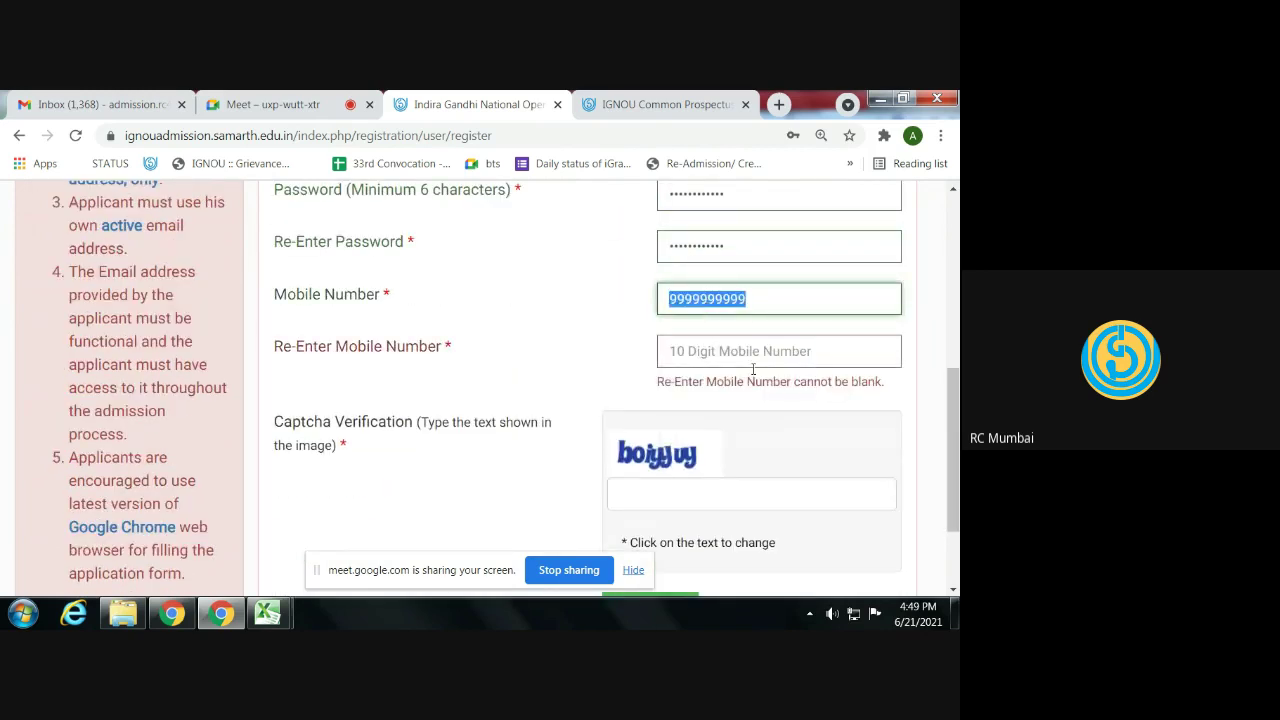
key(ctrl+c)
click(705, 358)
key(ctrl+v)
scroll(657, 440, up, 4)
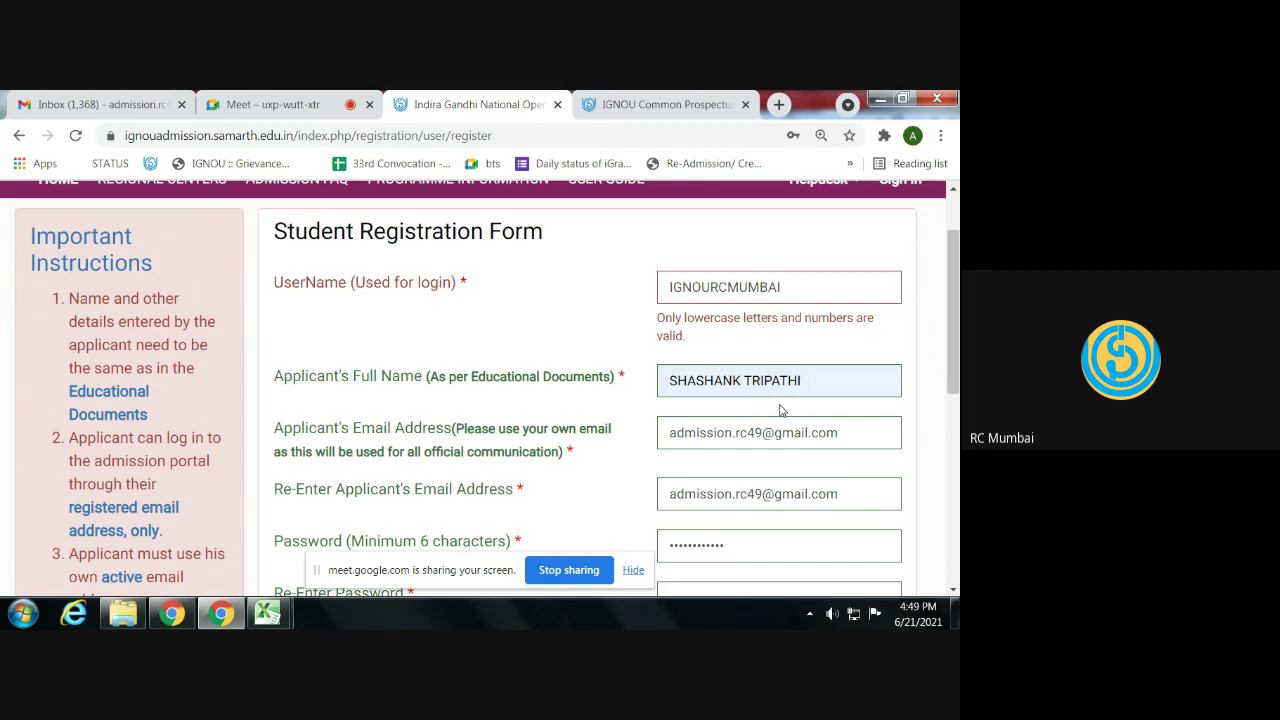
key(ctrl+plus)
key(ctrl+plus)
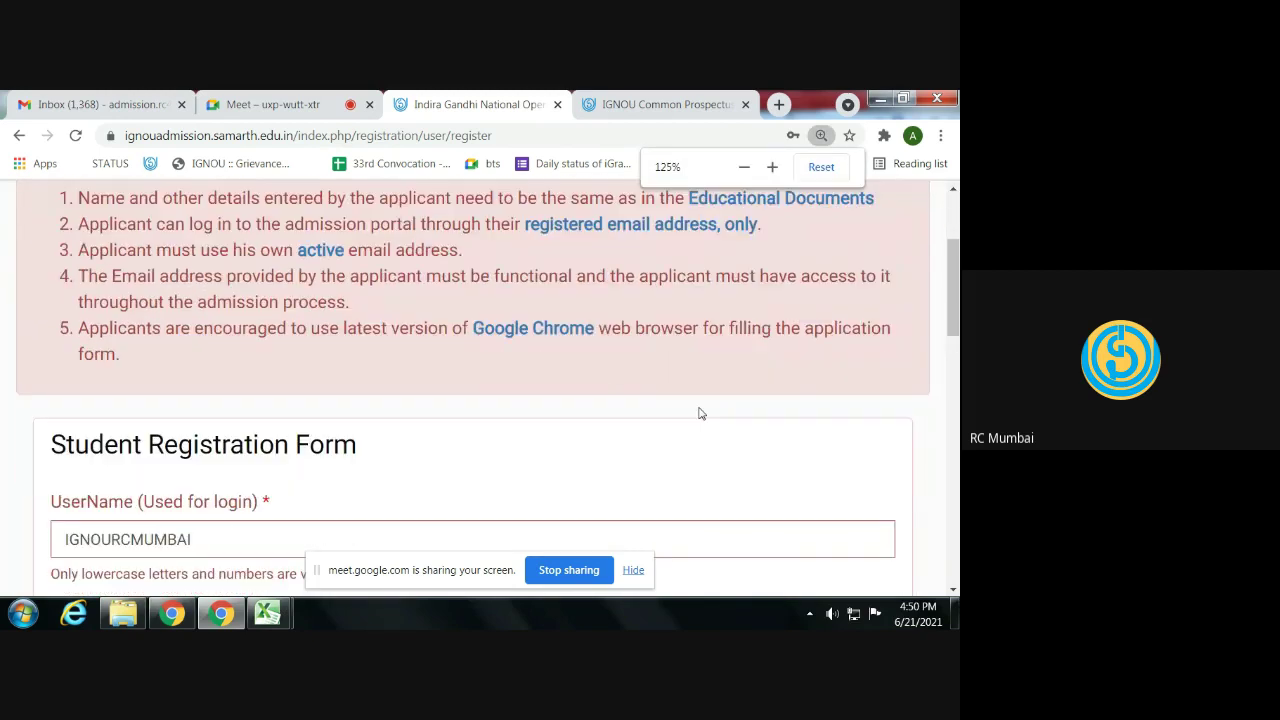
scroll(697, 413, down, 2)
scroll(691, 409, down, 1)
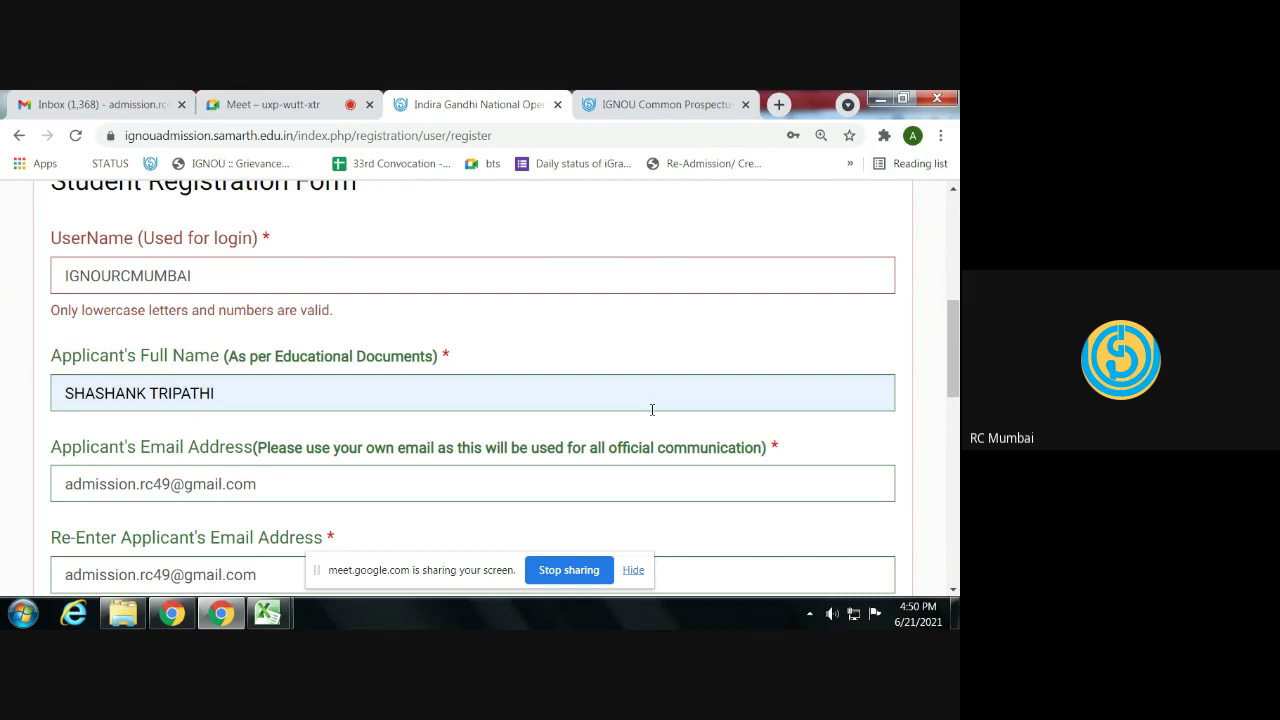
- Enter the captcha and submit the registration form
scroll(651, 409, down, 10)
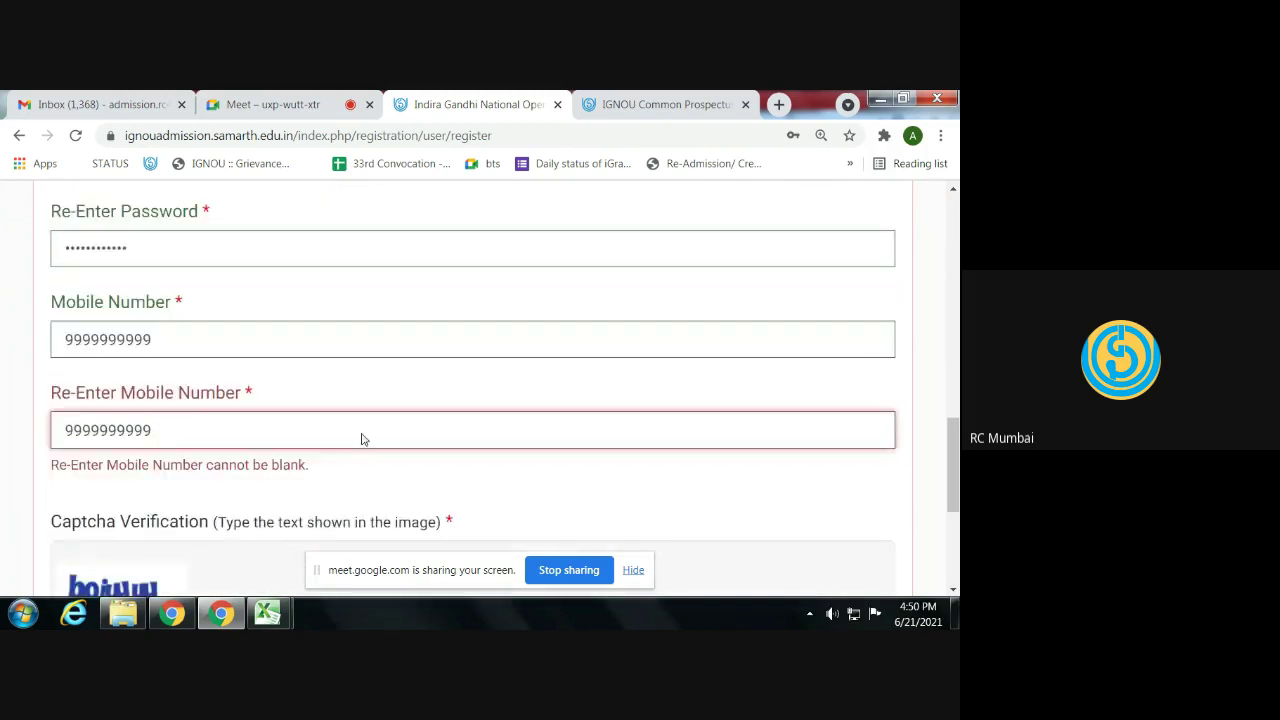
scroll(238, 474, down, 1)
click(212, 514)
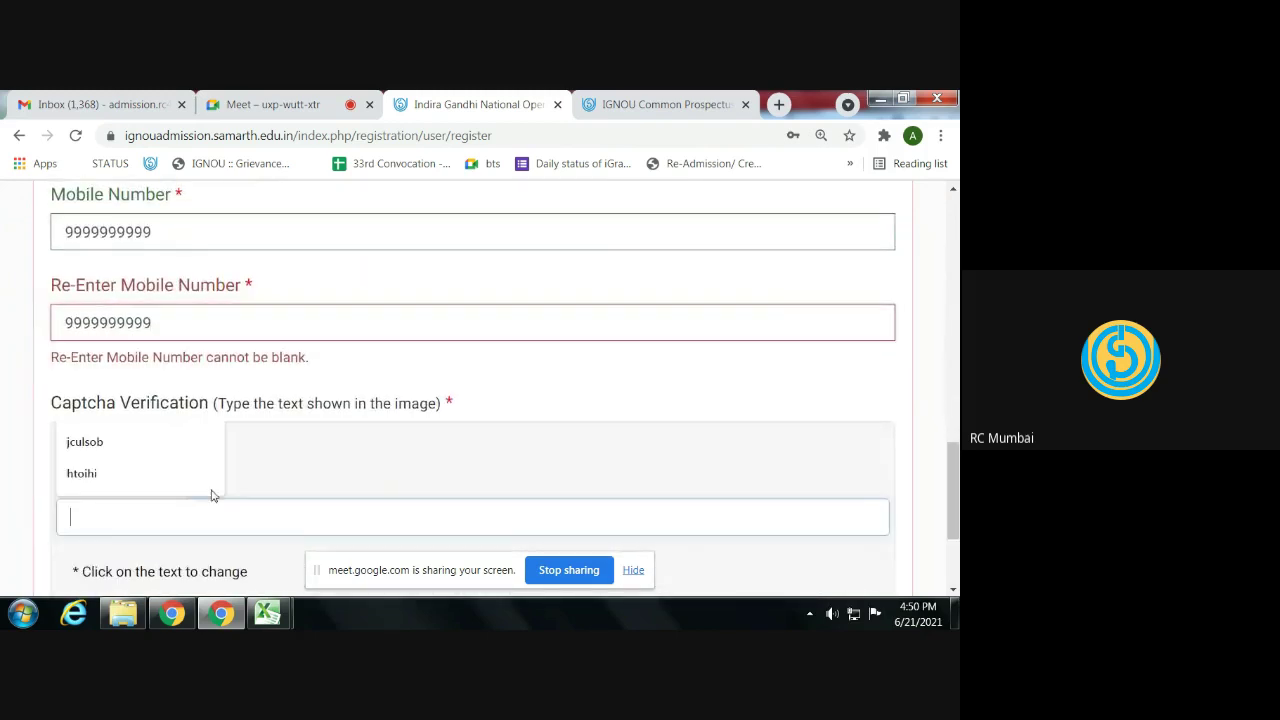
text(boiyyuy)
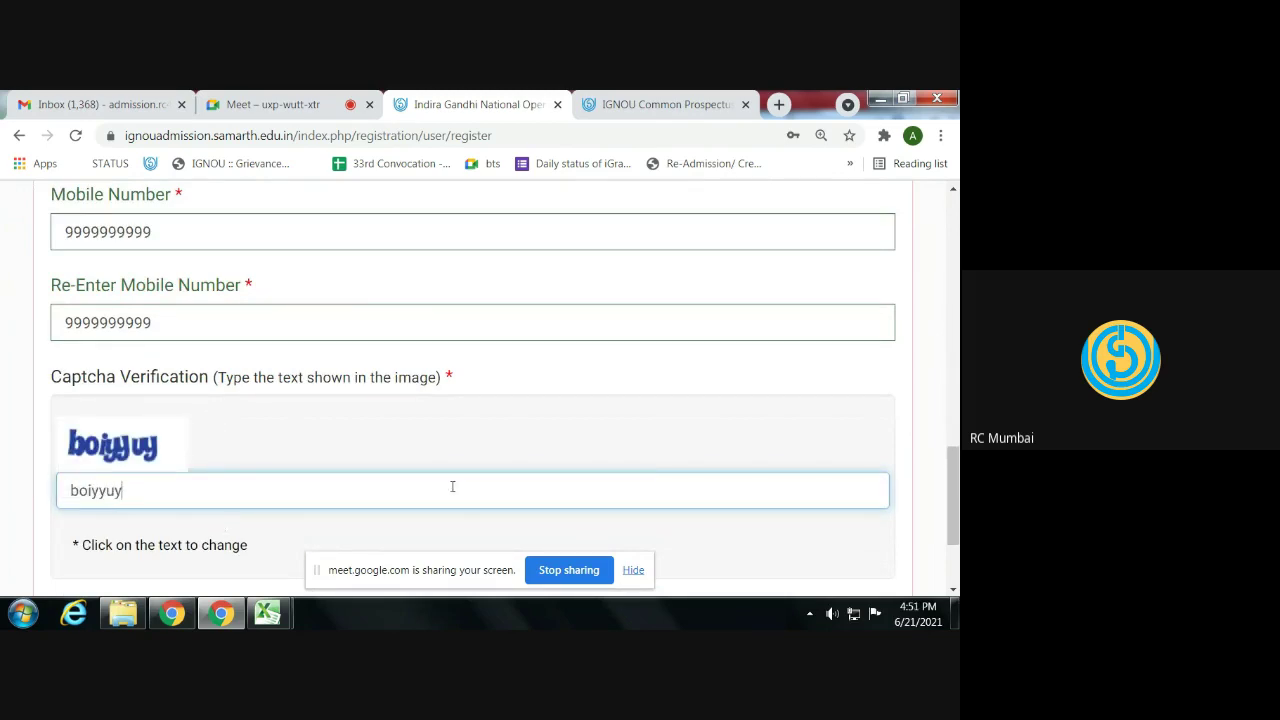
scroll(440, 487, down, 2)
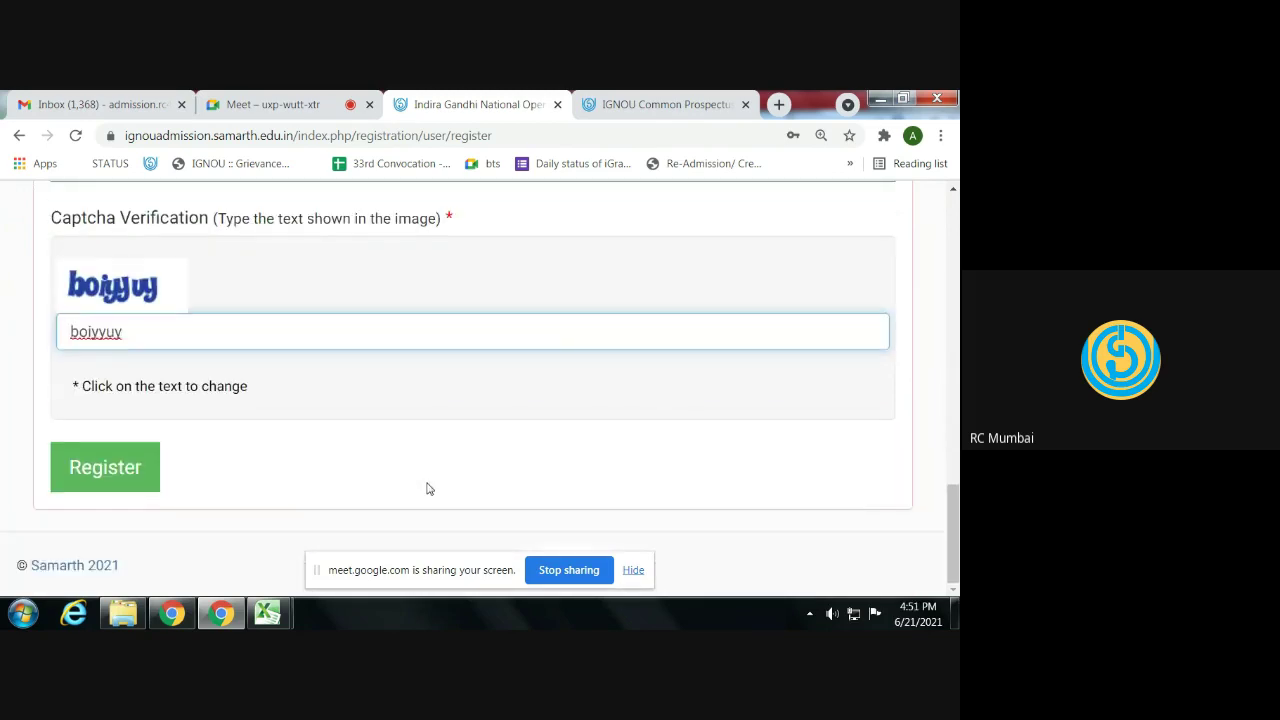
click(98, 470)
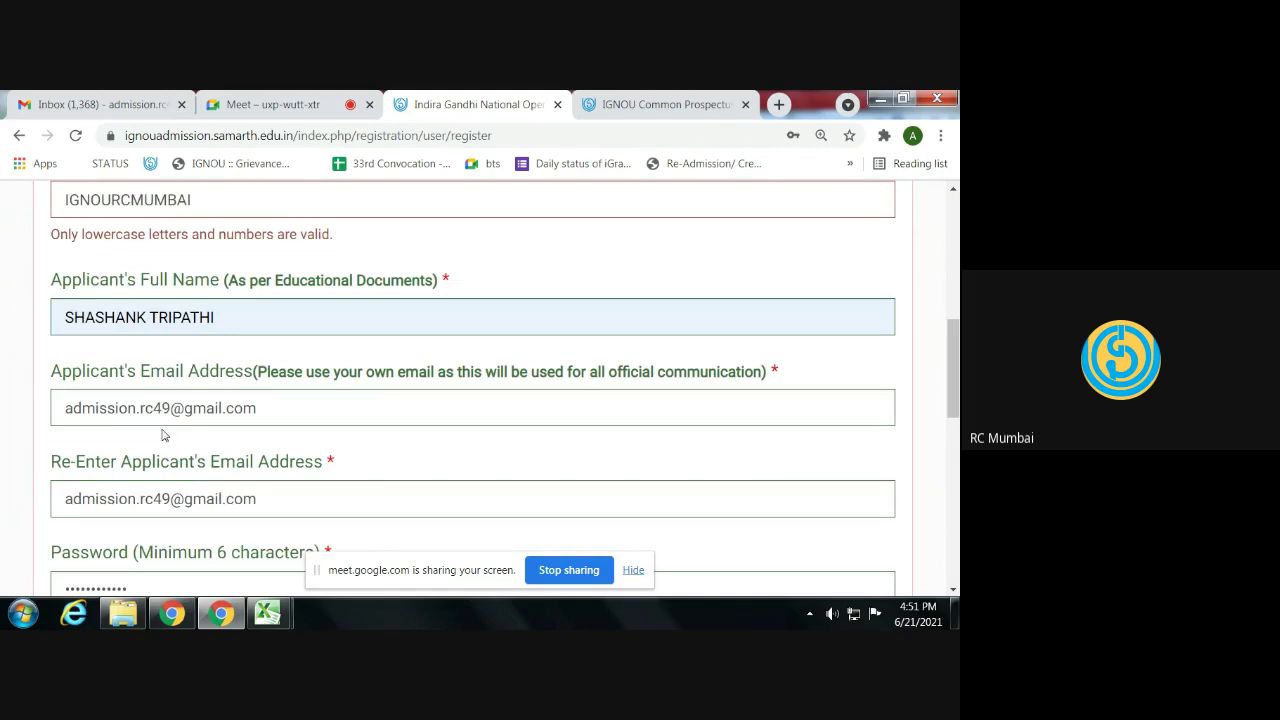
- Retype the username in lowercase, refresh and re-enter the captcha, and register again
scroll(239, 391, up, 2)
drag(191, 288, 77, 278)
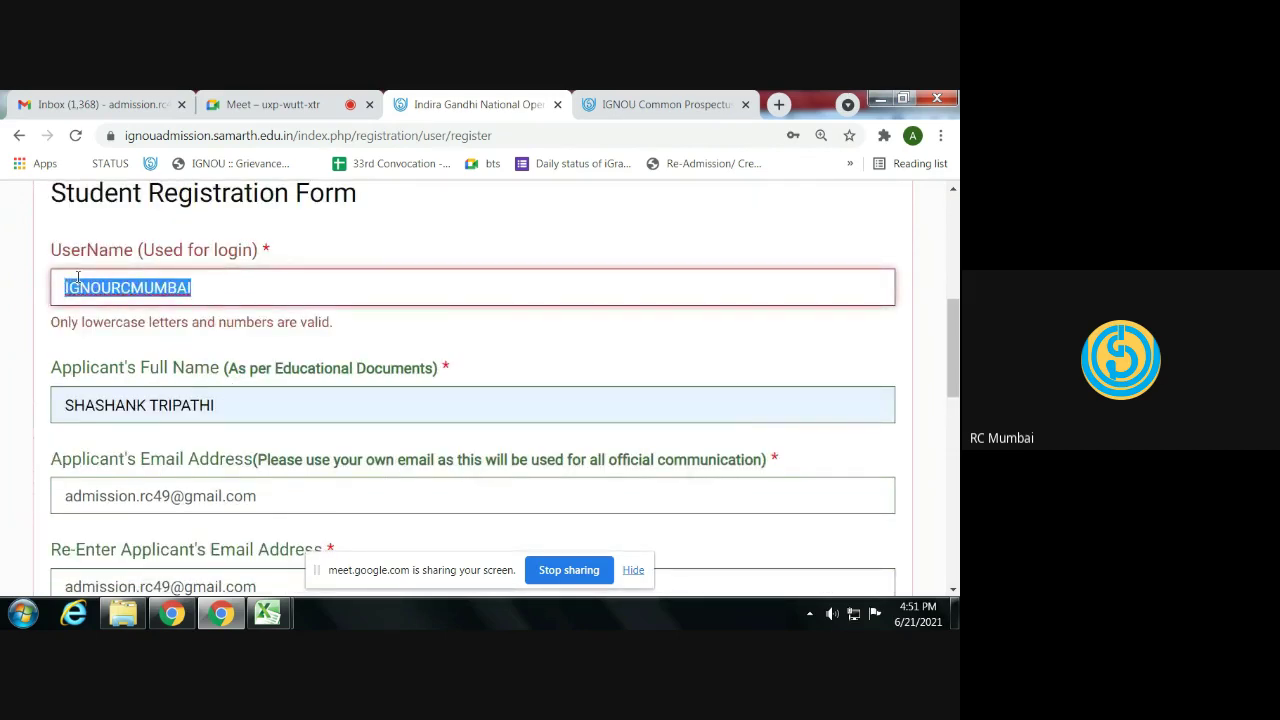
text(ignourcmumbai)
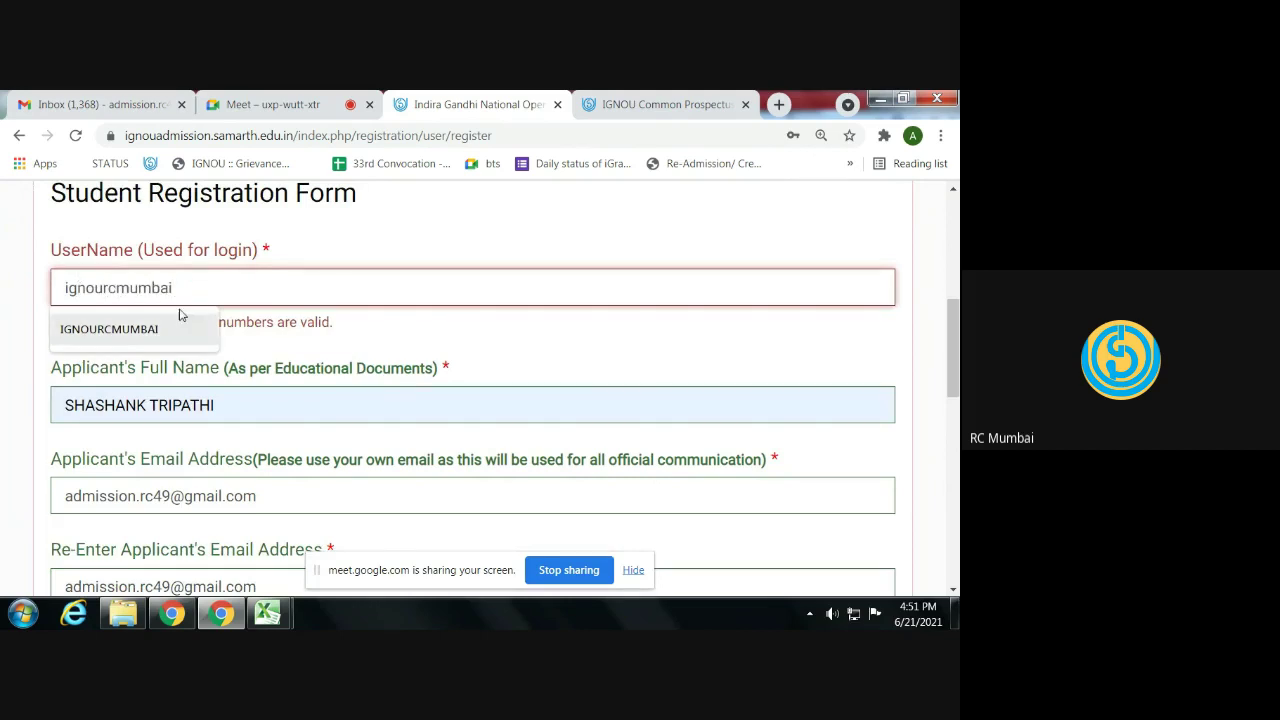
scroll(349, 323, down, 10)
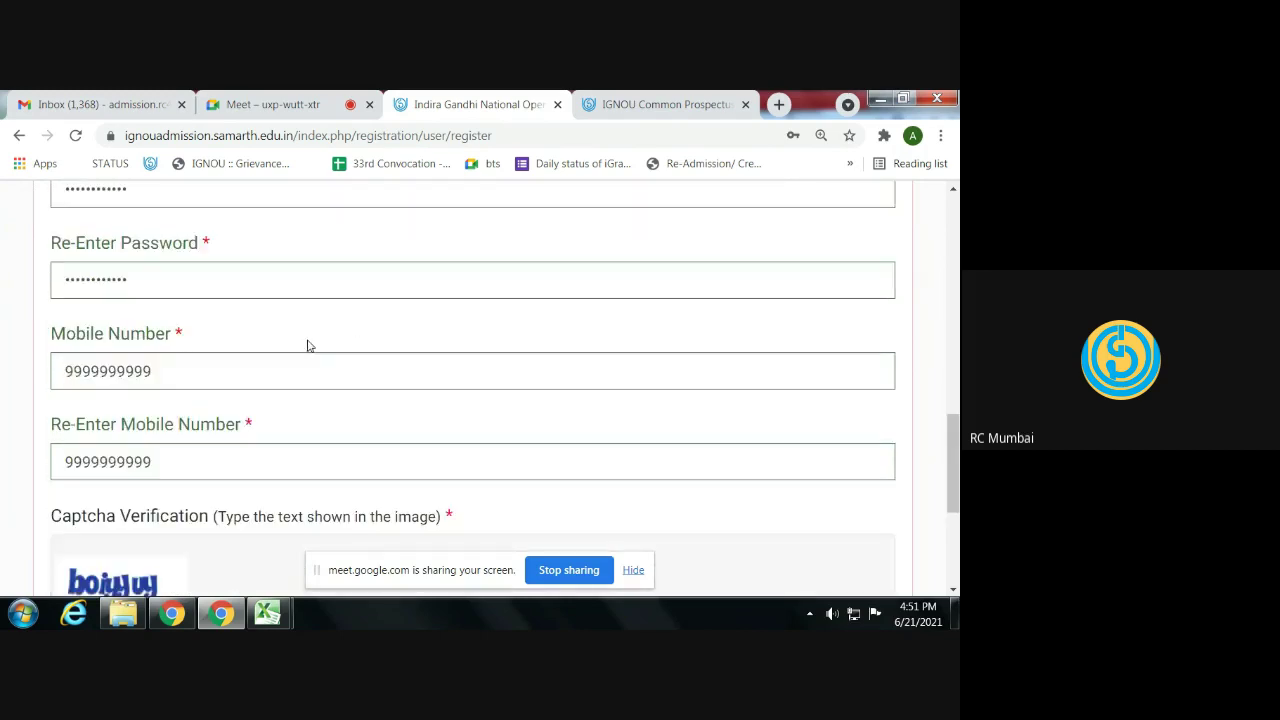
click(107, 290)
drag(146, 337, 25, 336)
text(tkvo)
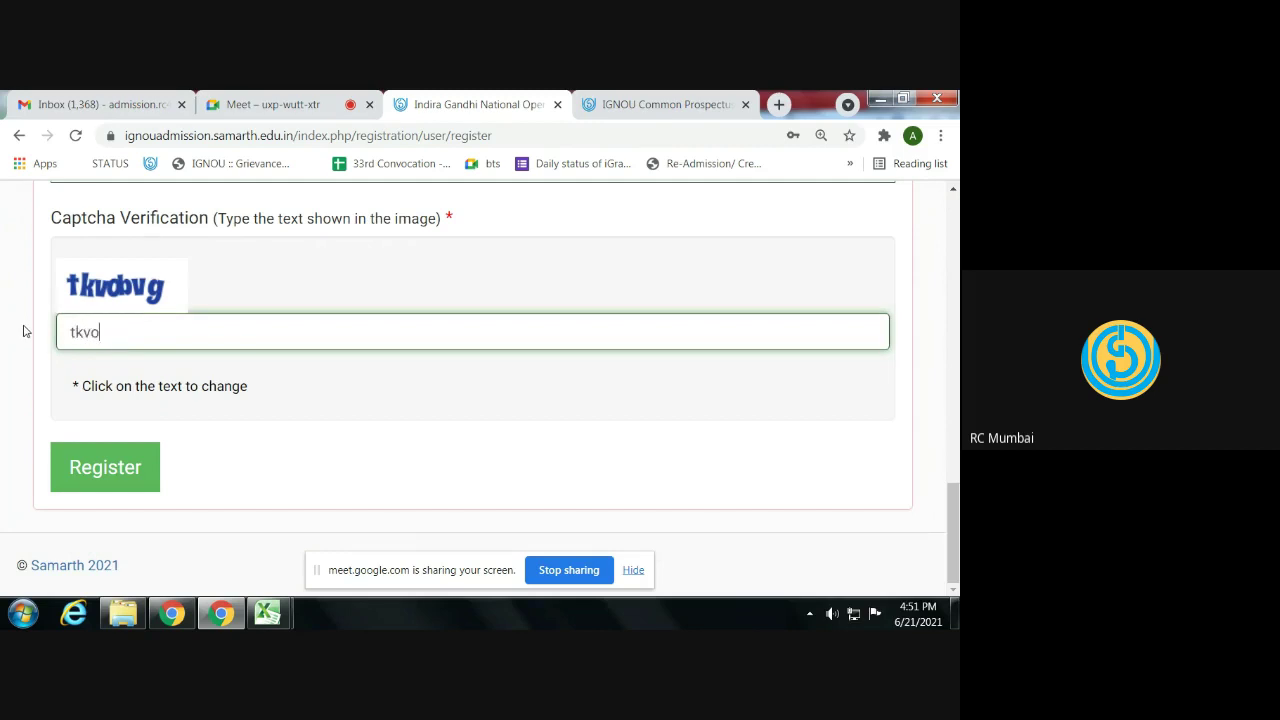
text(bvg)
click(107, 464)
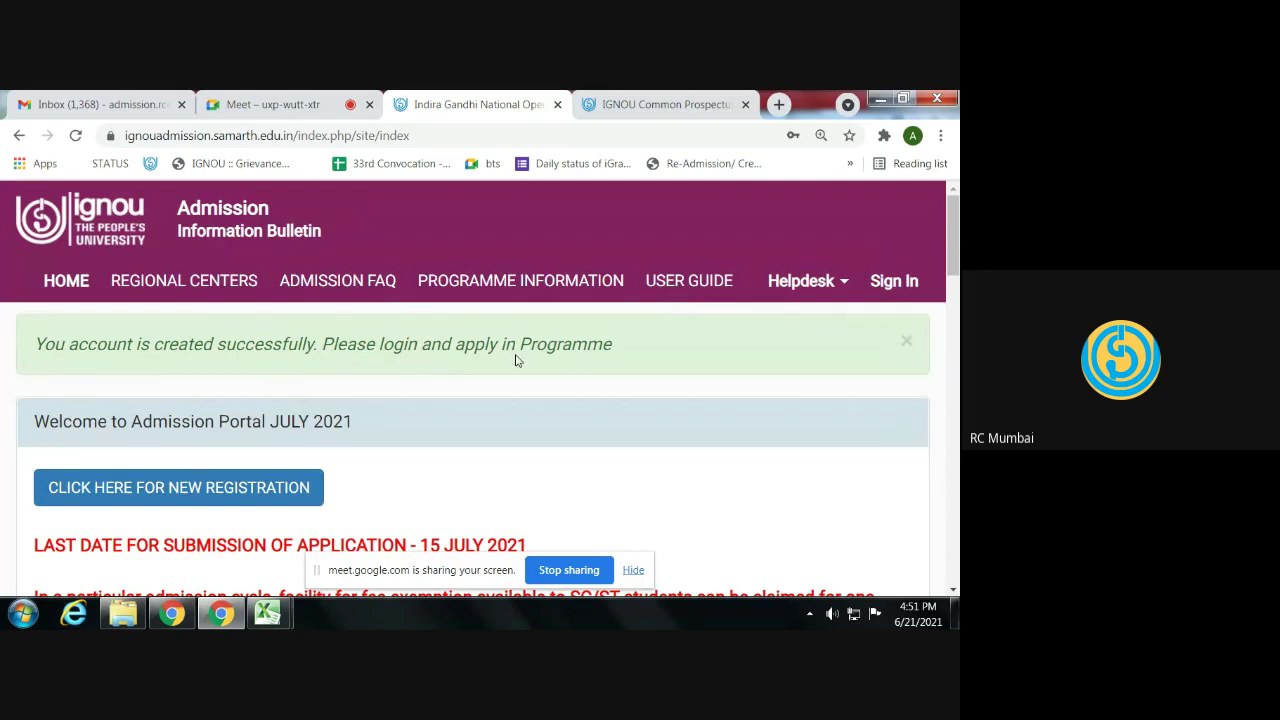
- Zoom the portal page out and briefly check the mail inbox tab
scroll(516, 360, down, 2)
scroll(516, 360, down, 3)
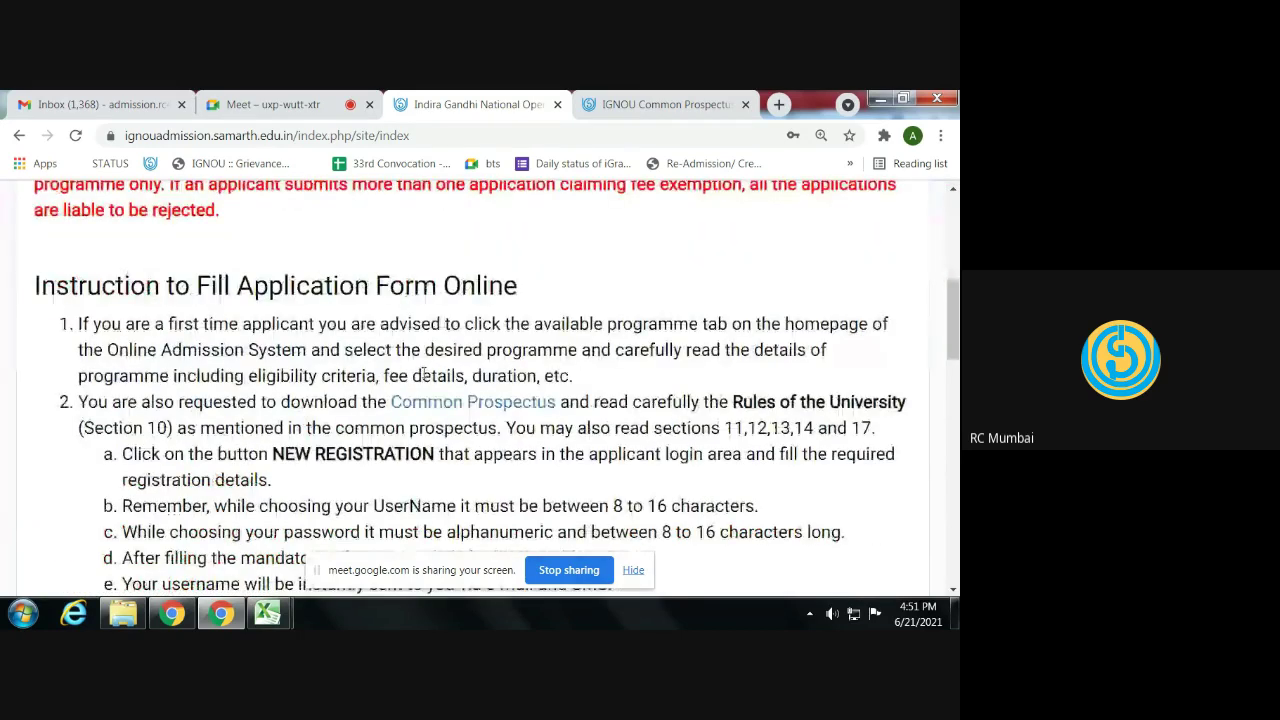
key(ctrl+minus)
click(119, 102)
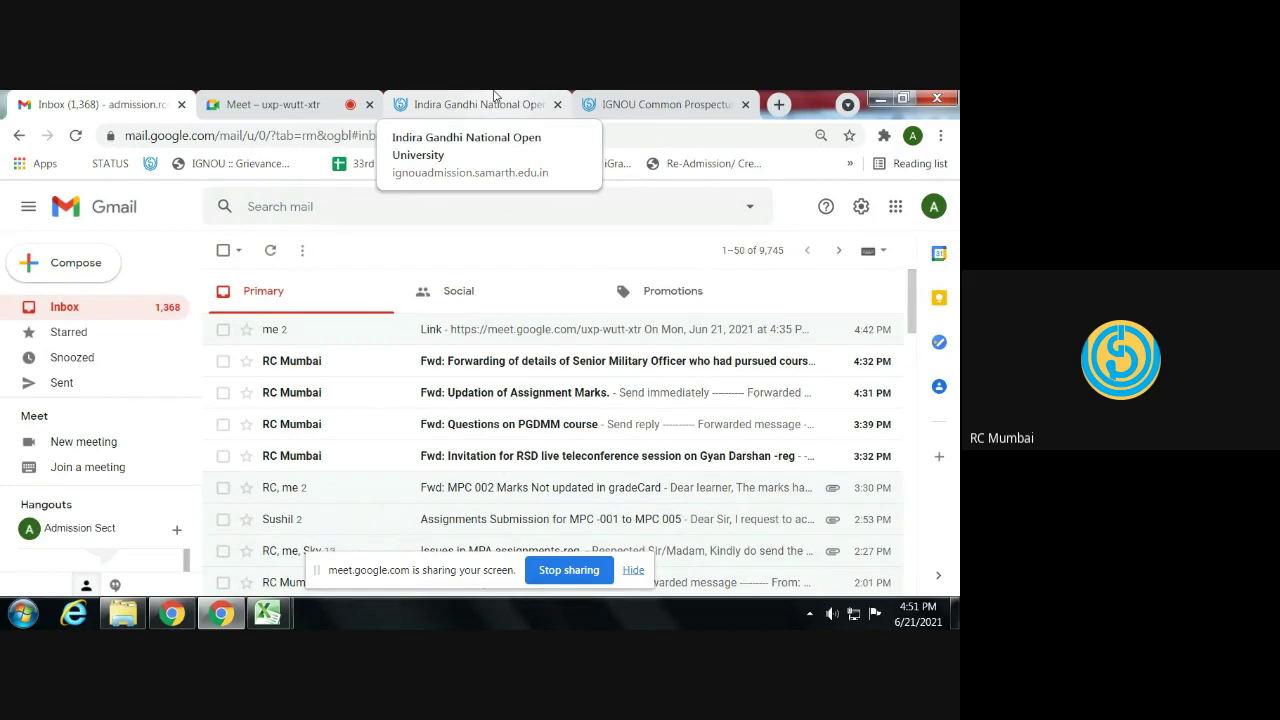
click(494, 95)
scroll(574, 276, up, 3)
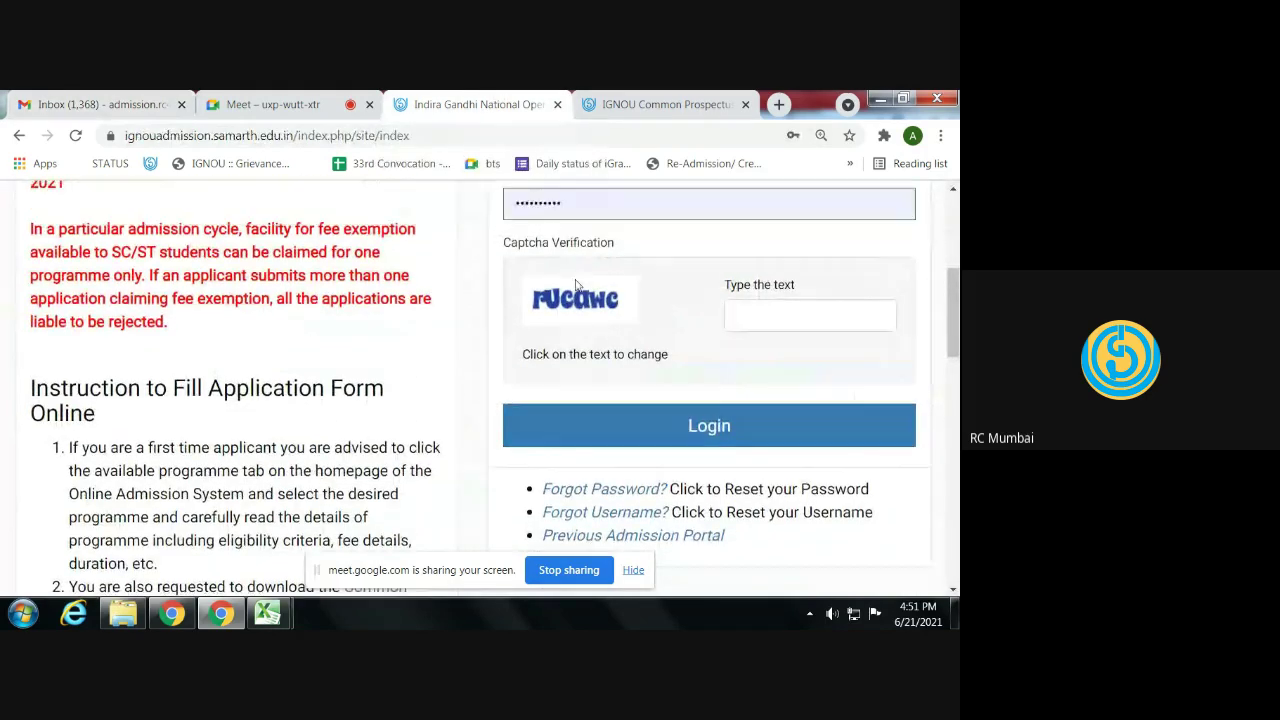
- Replace the autofilled login username with the newly registered lowercase username
double_click(603, 262)
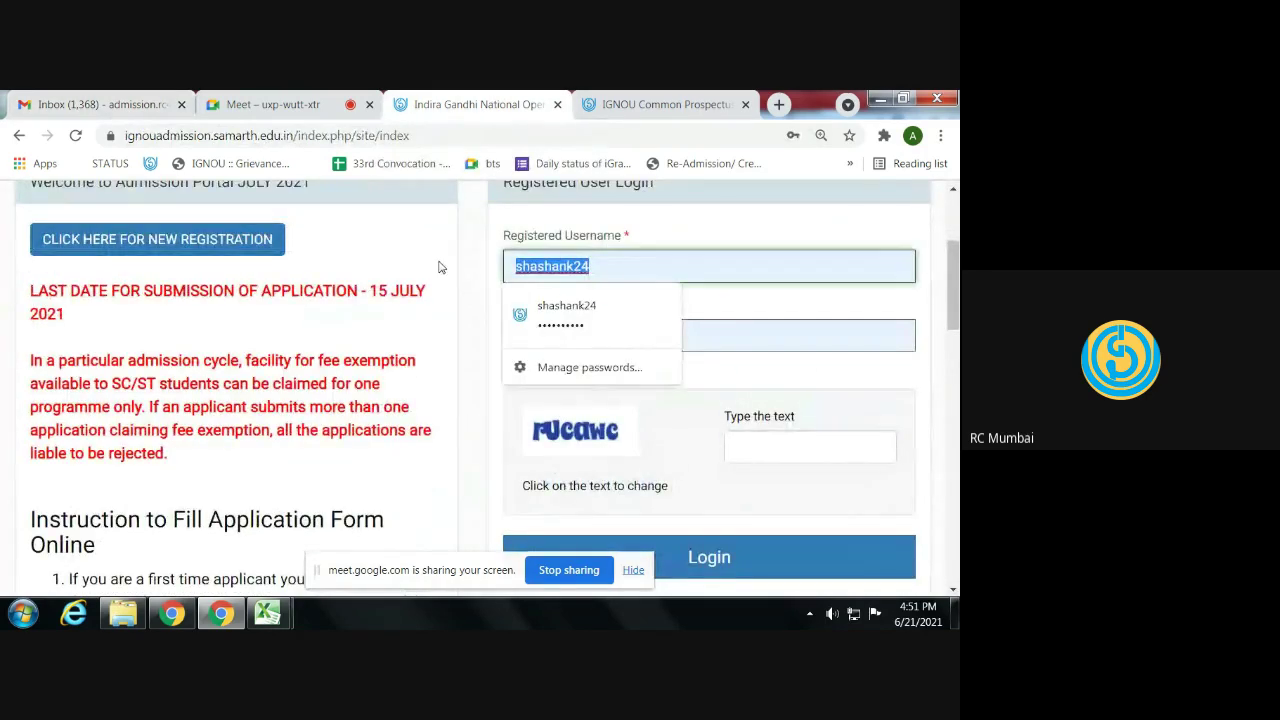
text(admiss)
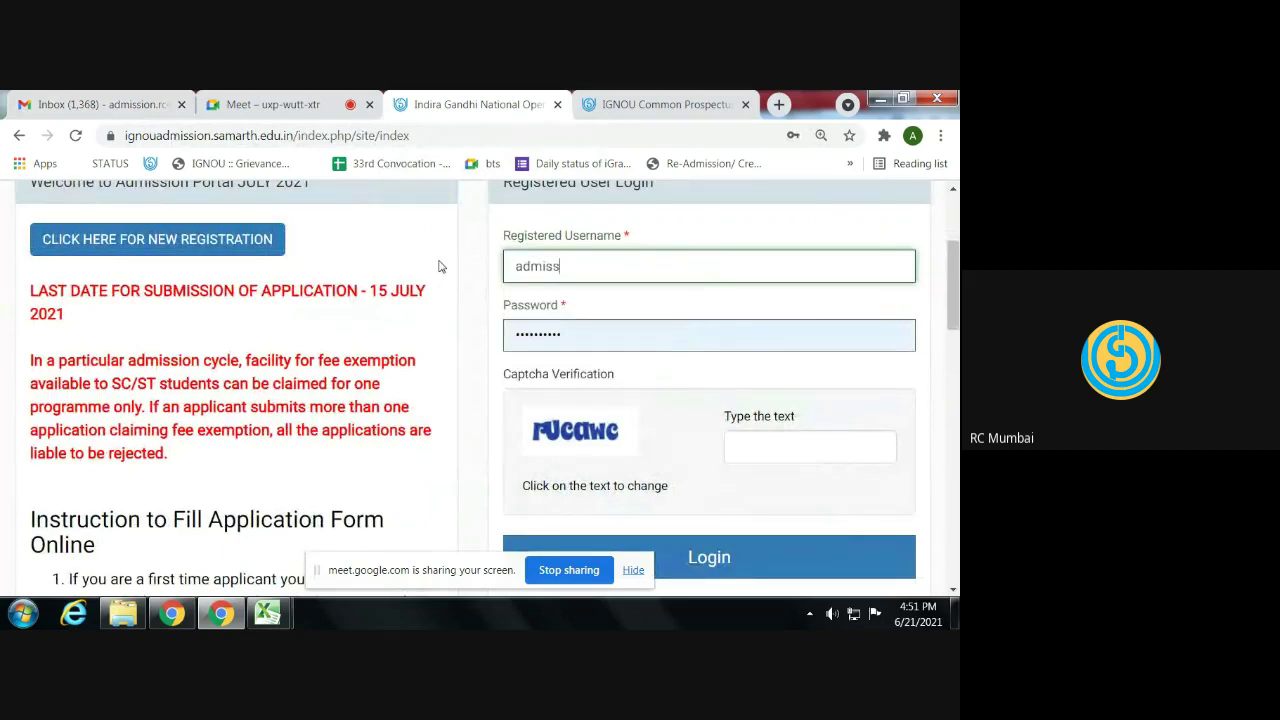
key(BackSpace)
key(BackSpace)
key(BackSpace)
key(BackSpace)
key(BackSpace)
text(i)
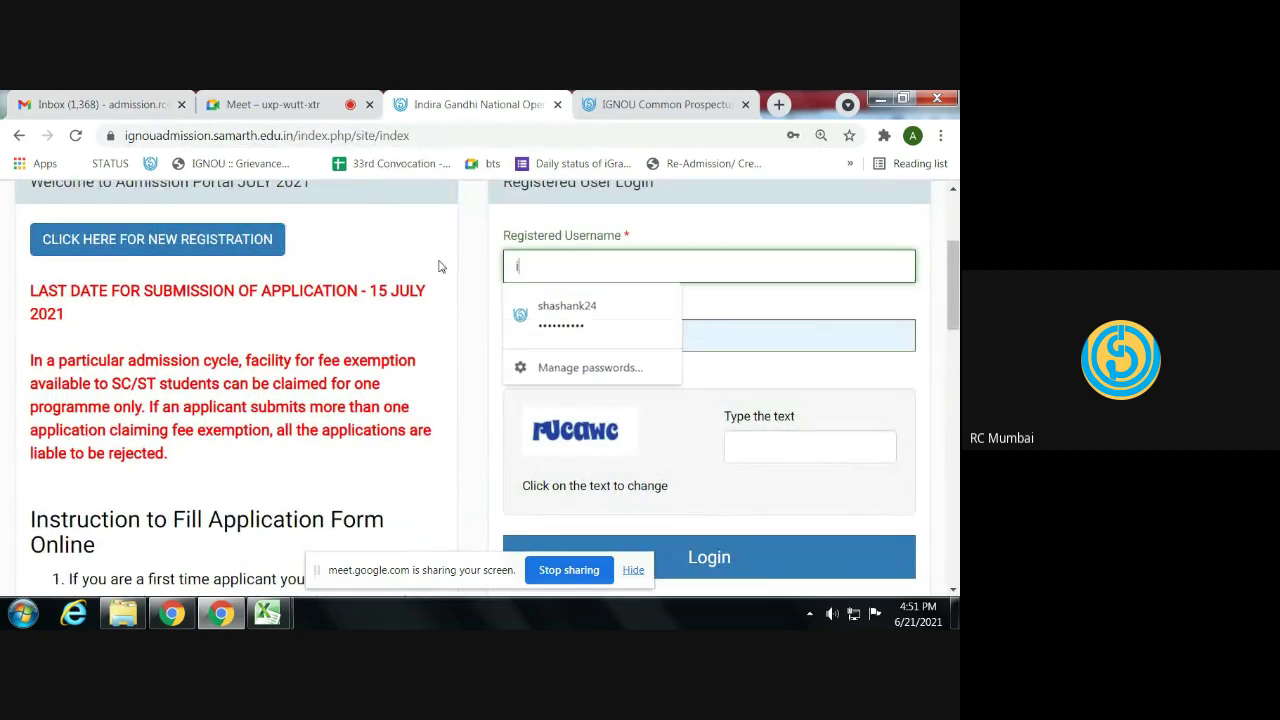
text(gnourcmumba)
key(Tab)
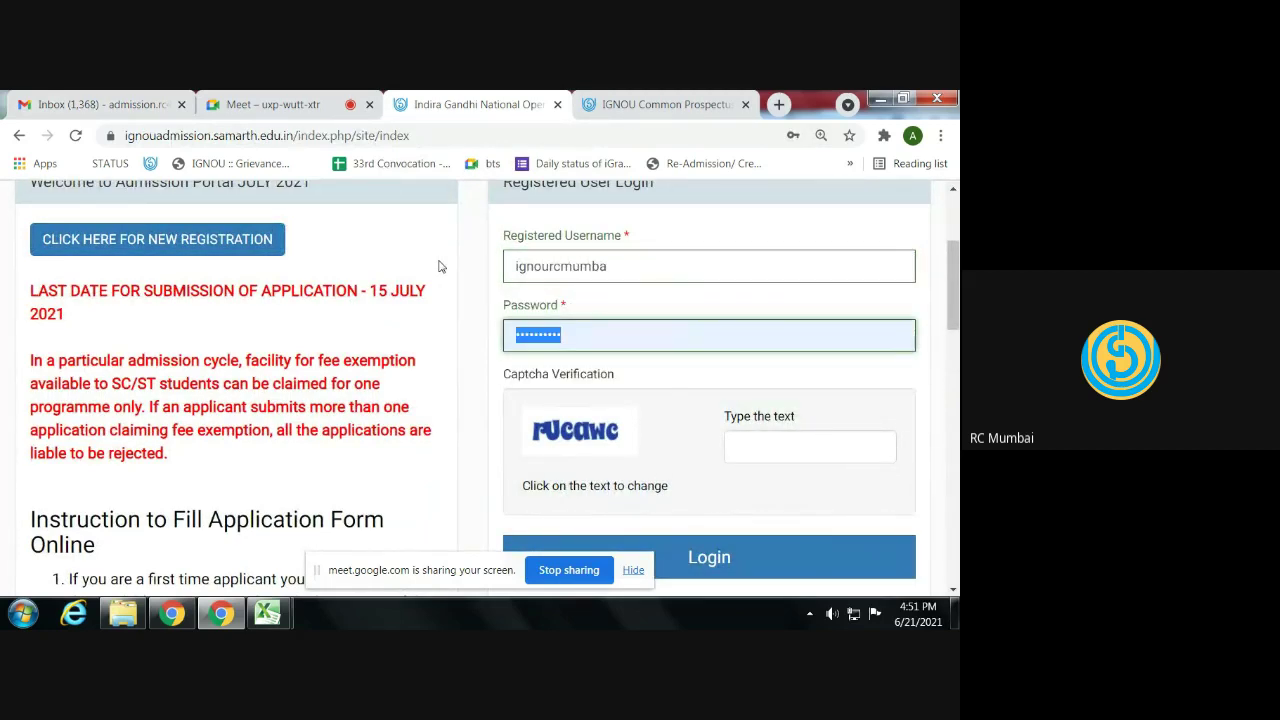
click(670, 259)
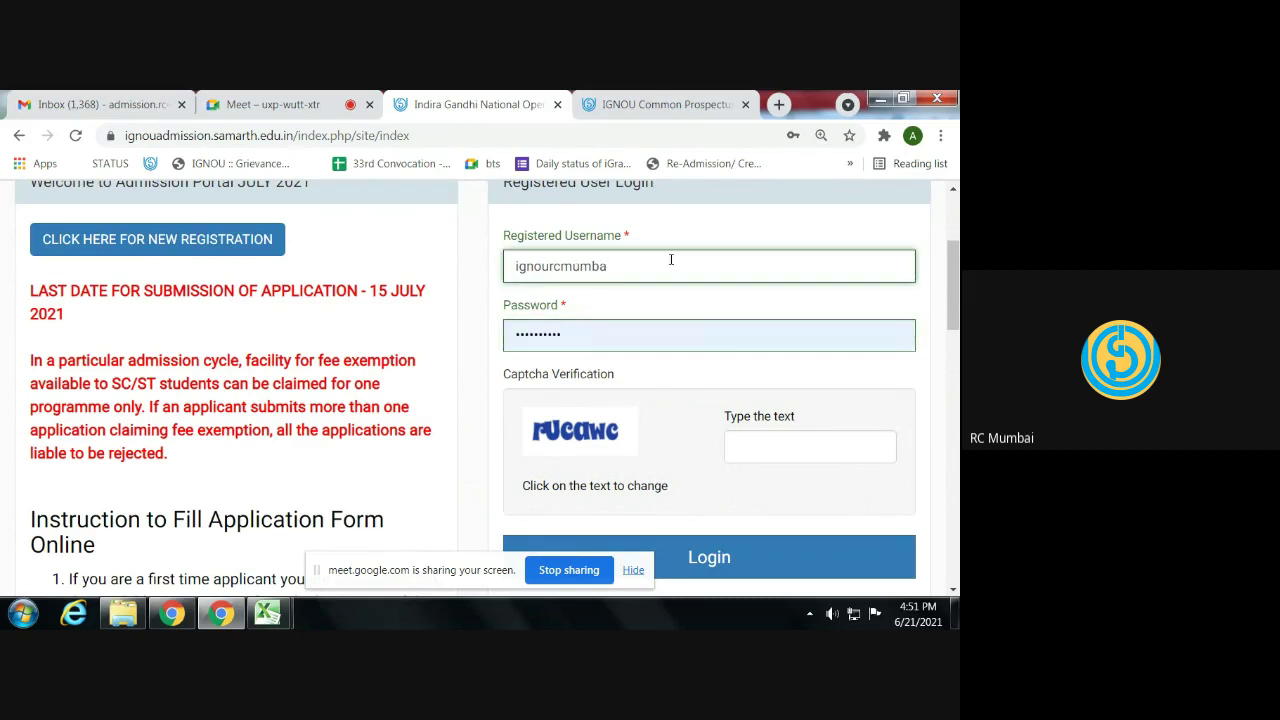
text(o)
key(BackSpace)
text(i)
key(Tab)
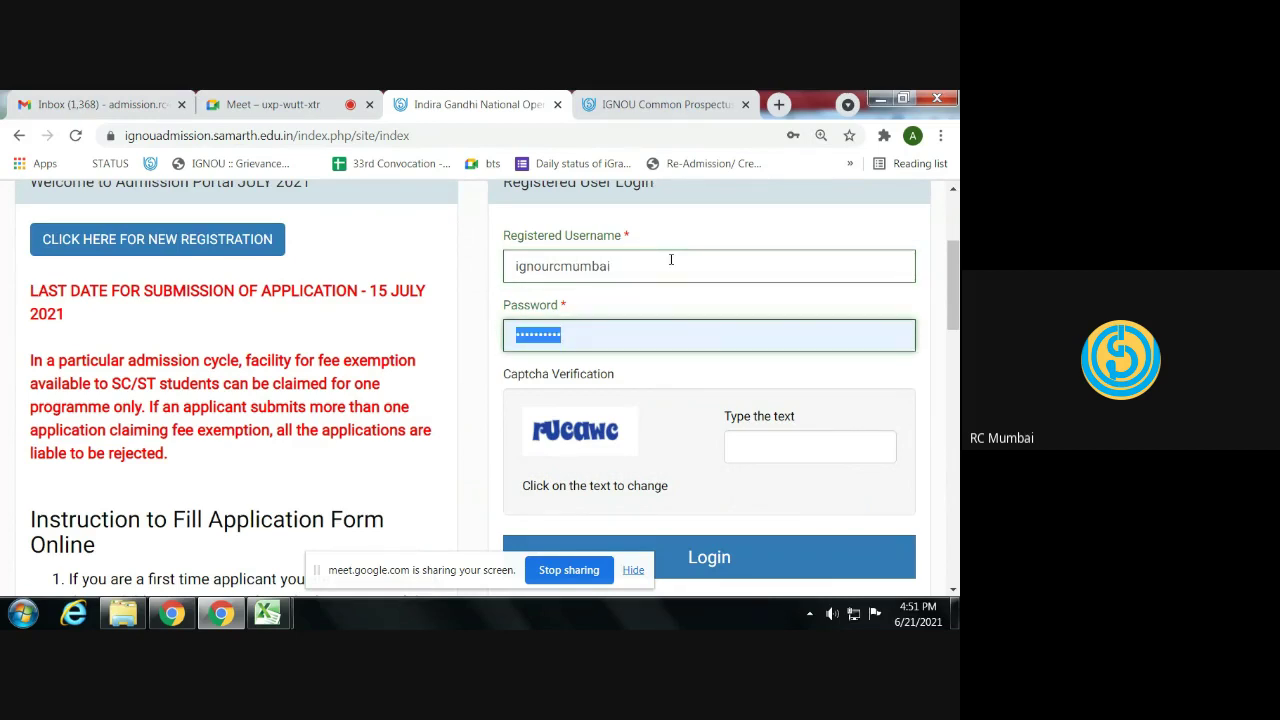
- Enter the account password and login captcha, then log in
text(••••••••)
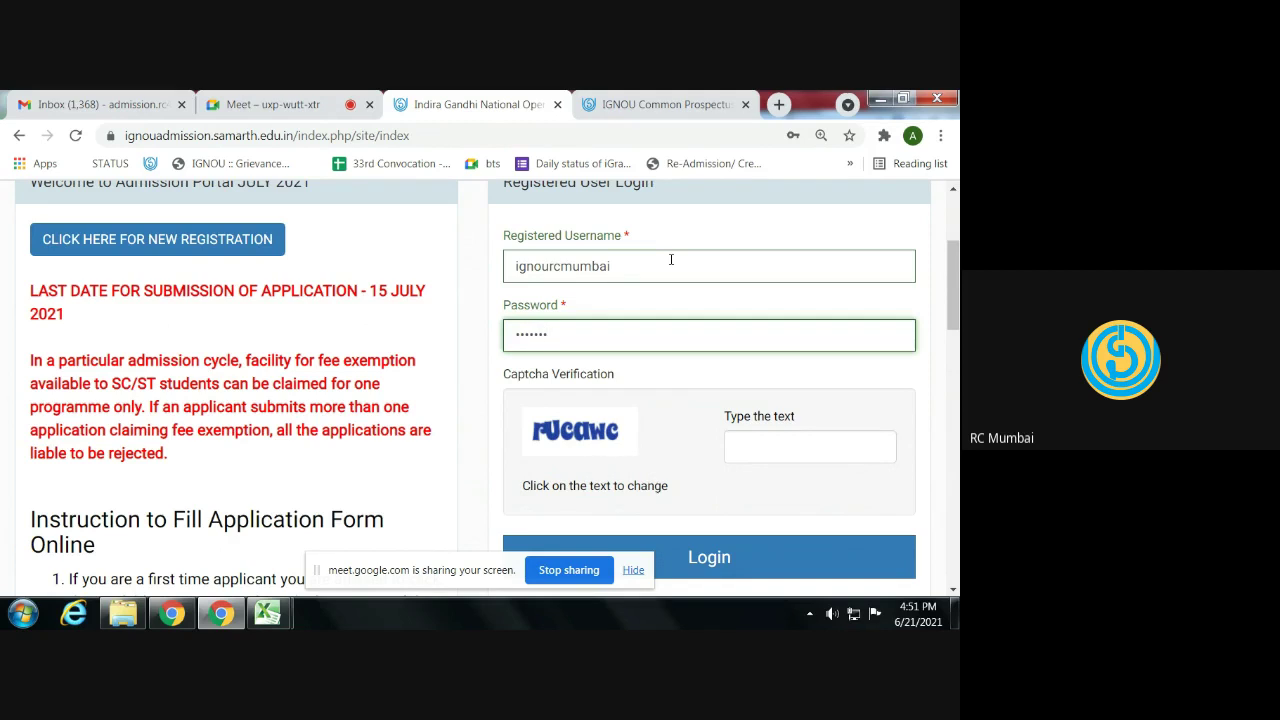
text(••••)
click(767, 438)
text(ru)
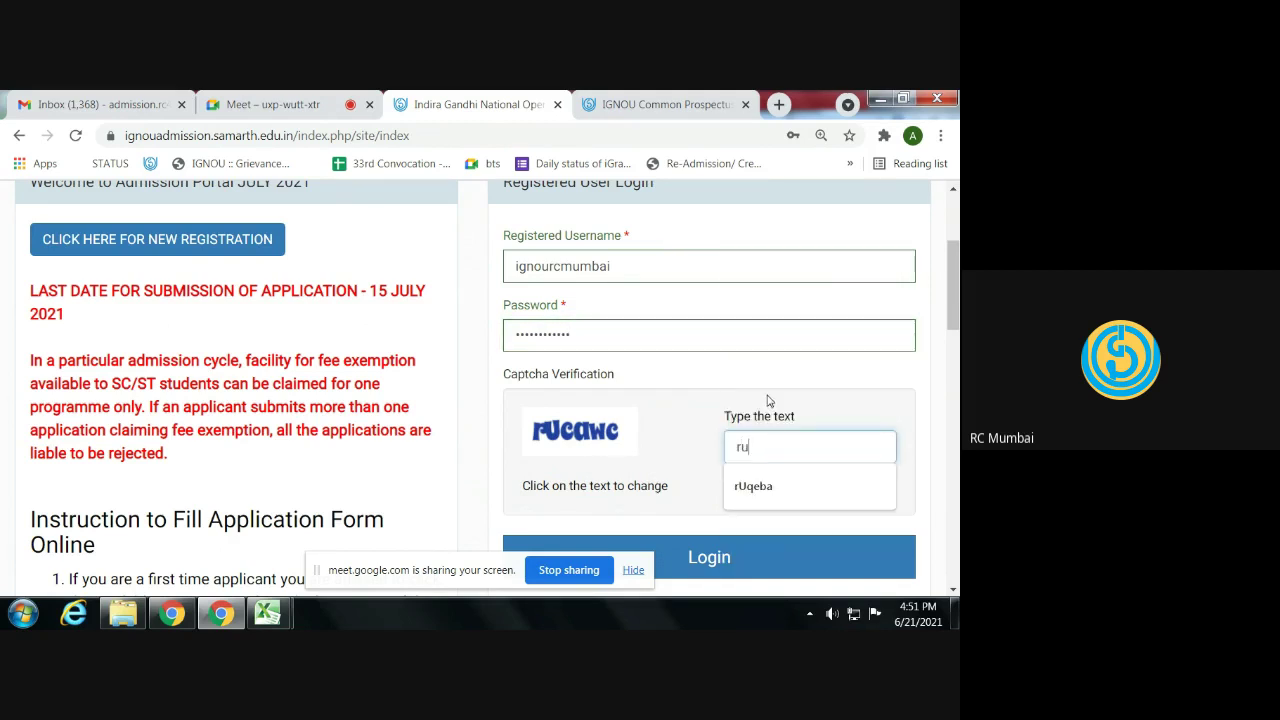
text(cawc)
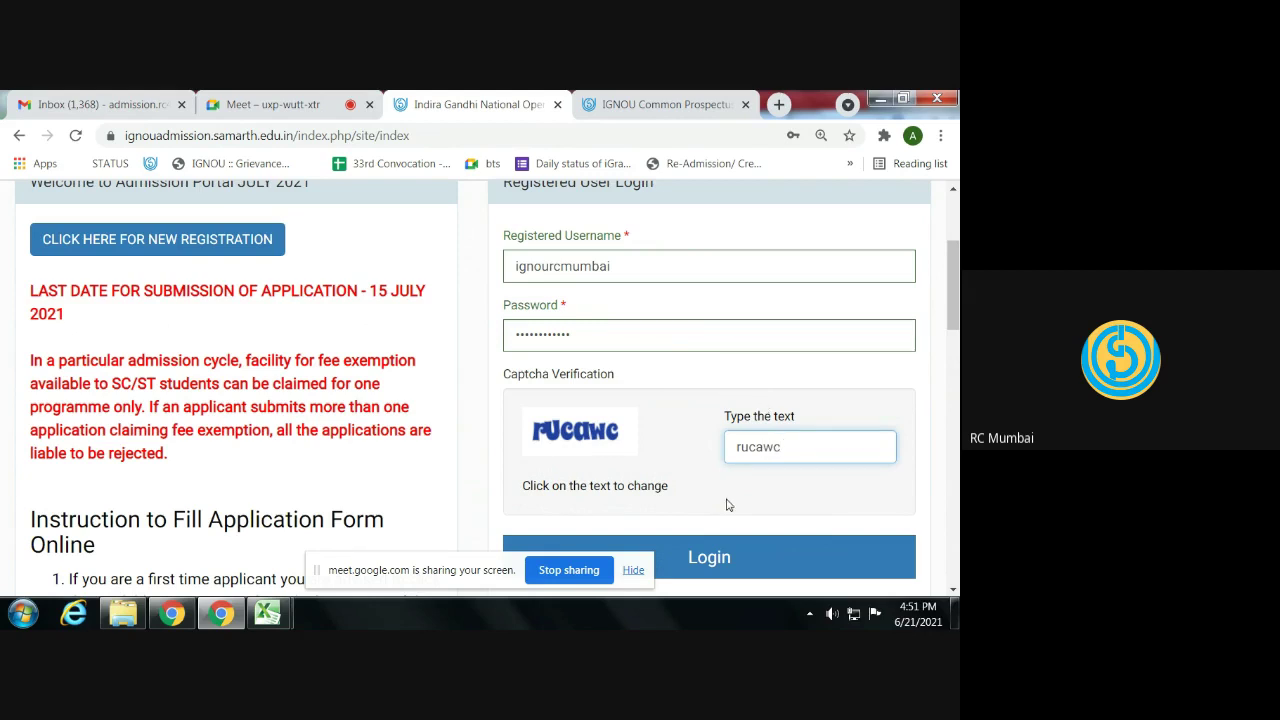
click(713, 562)
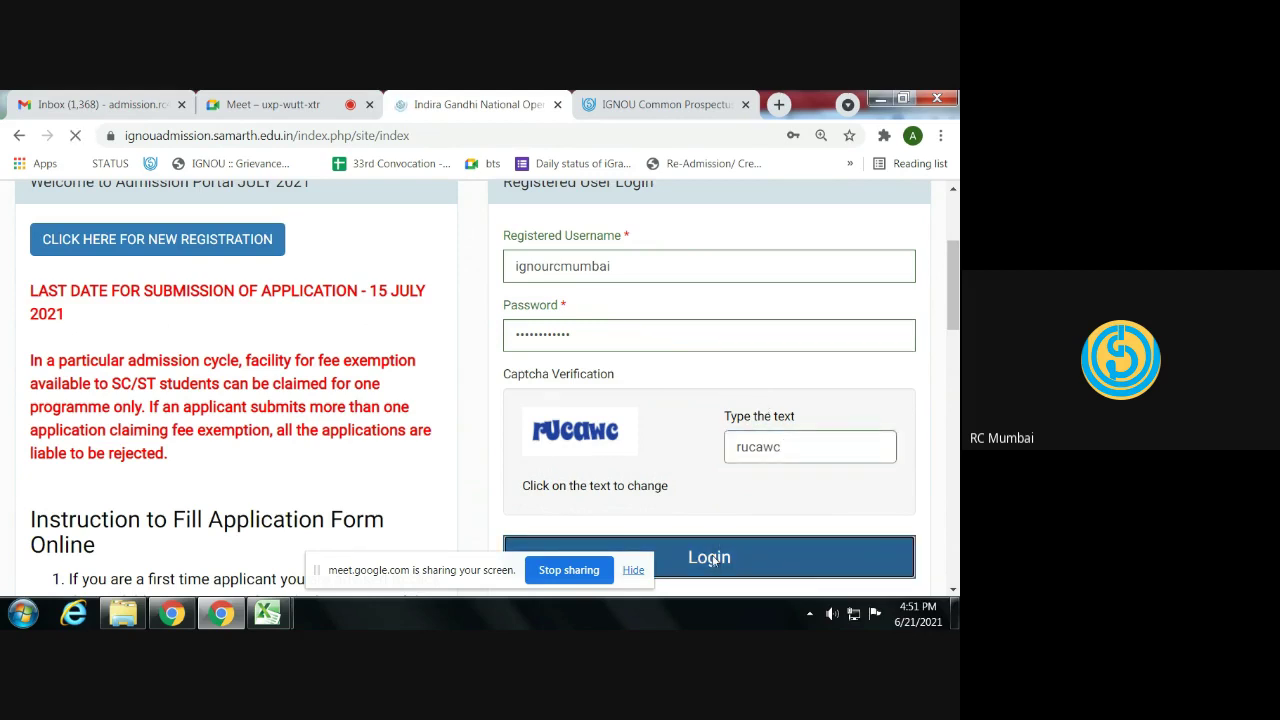
- Read through the dashboard instructions, tick 'I have read the important information' and submit
scroll(713, 562, down, 1)
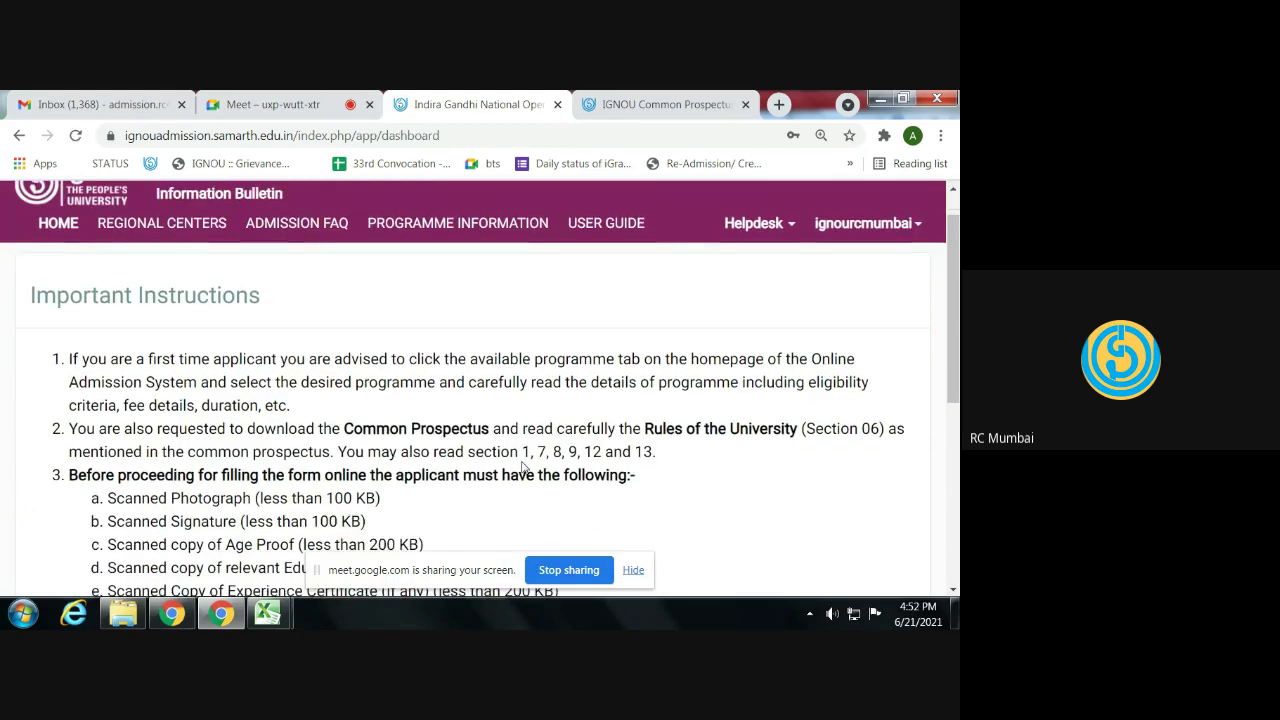
scroll(497, 449, down, 5)
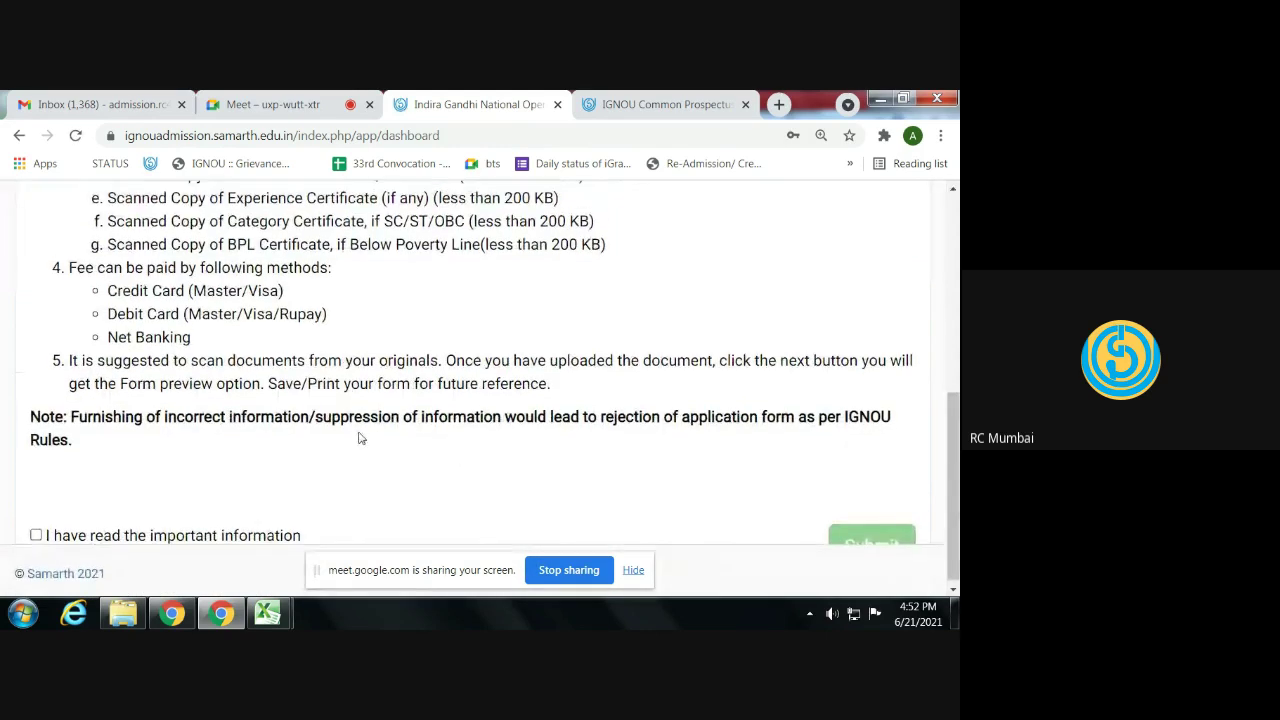
scroll(357, 437, up, 6)
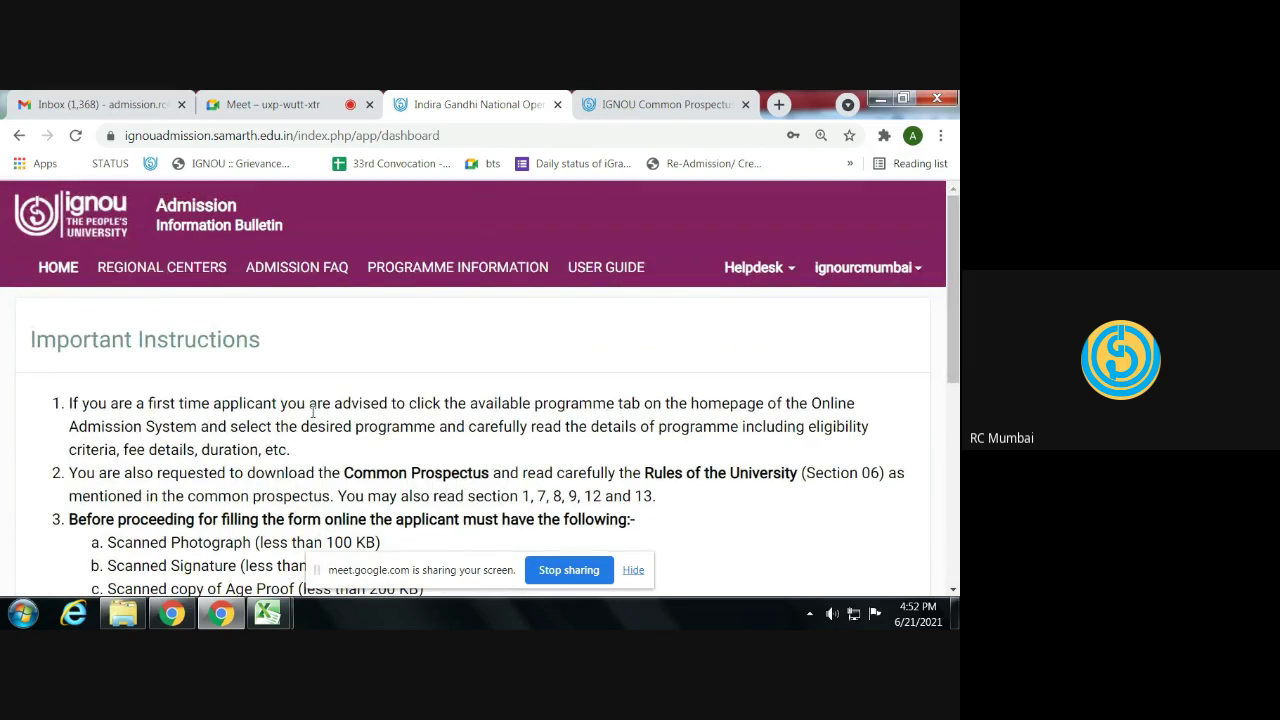
scroll(313, 411, down, 2)
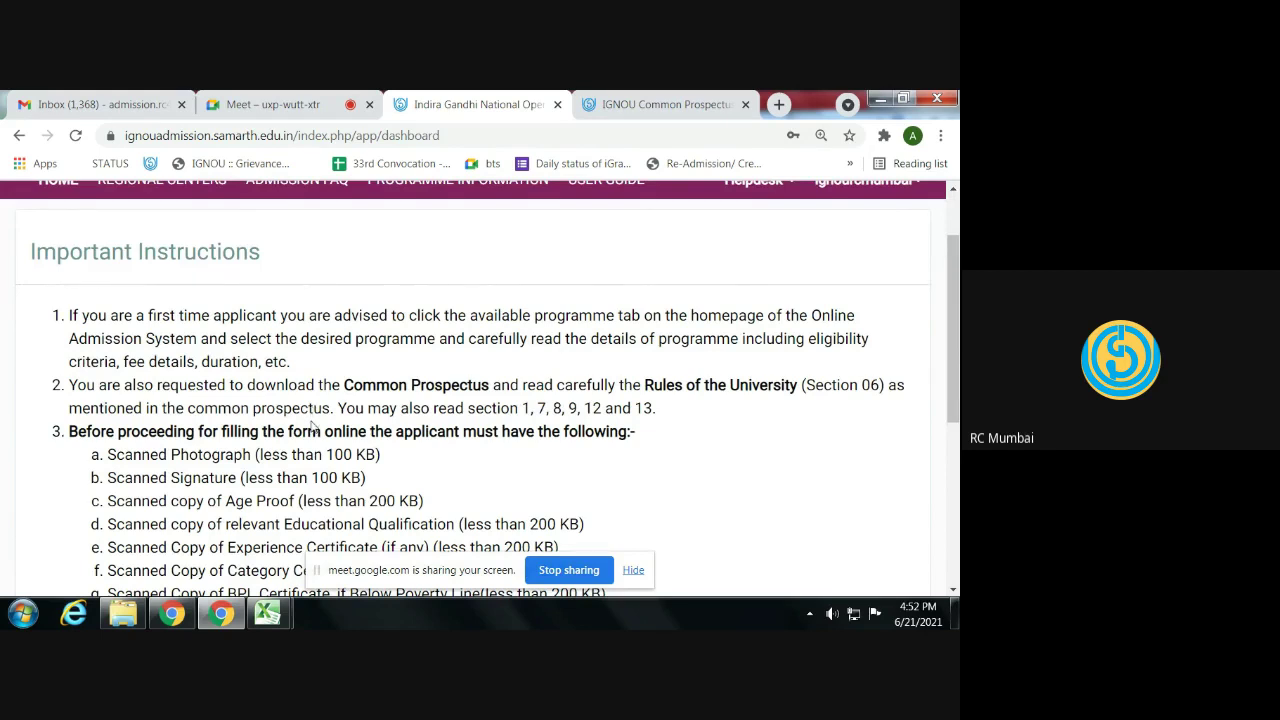
scroll(313, 420, down, 1)
scroll(313, 425, down, 5)
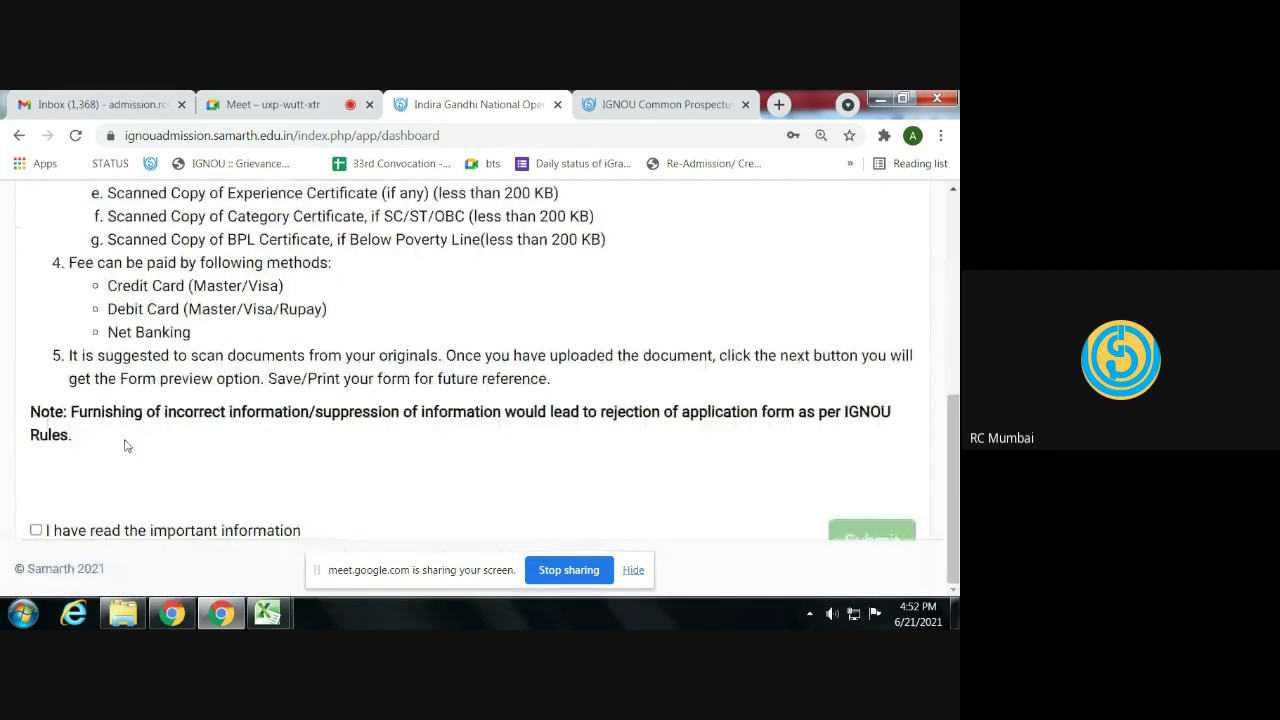
click(36, 530)
click(873, 538)
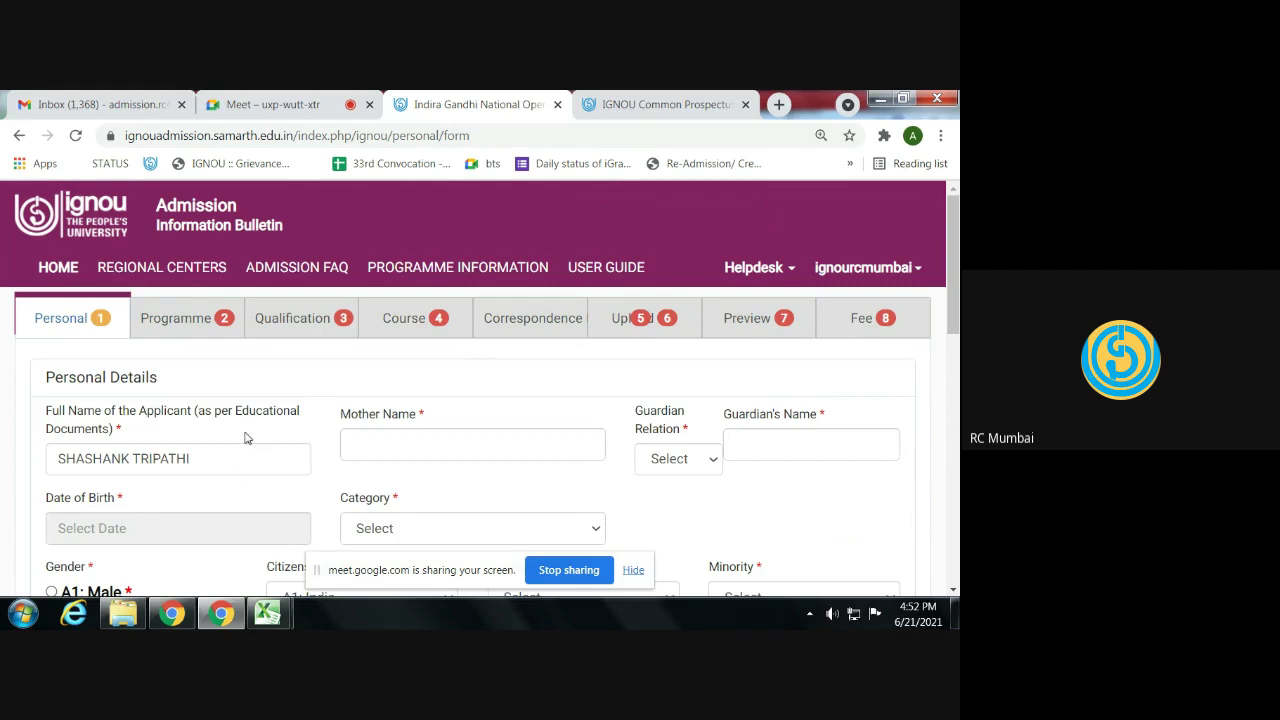
- Enter the mother's name, set guardian relation to Father's, and enter the guardian's name
click(384, 443)
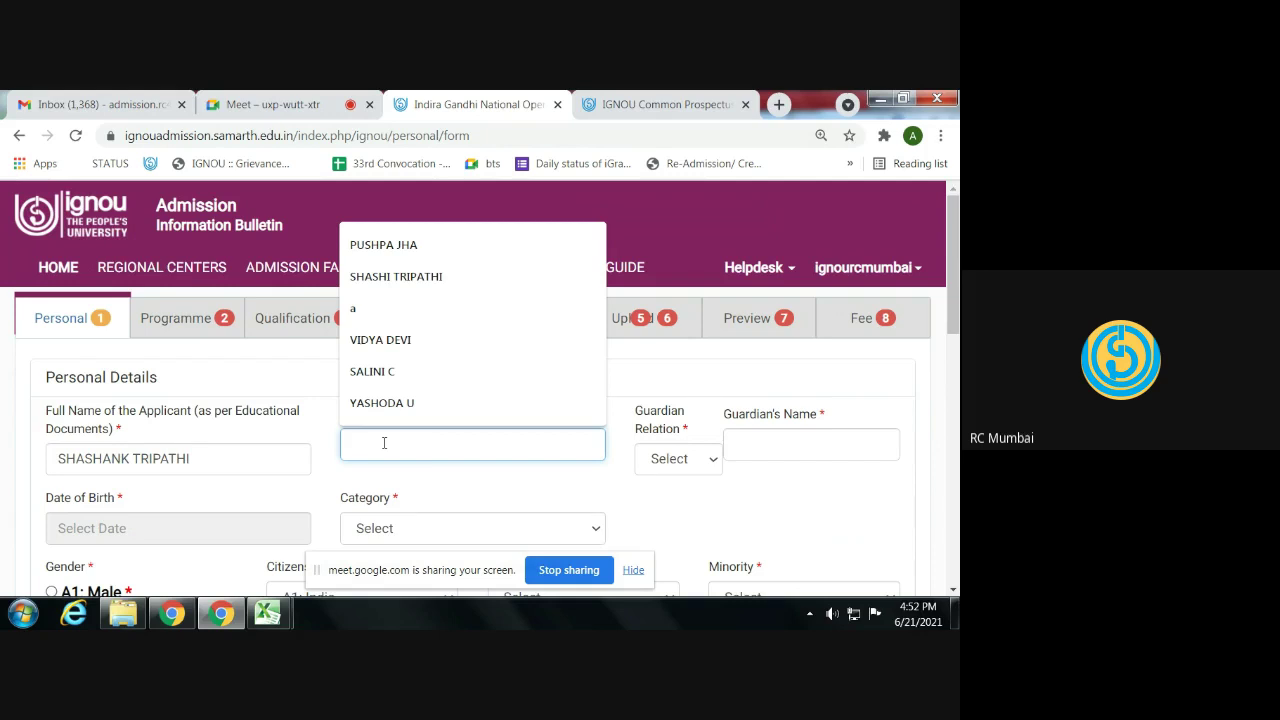
text(ST)
key(Tab)
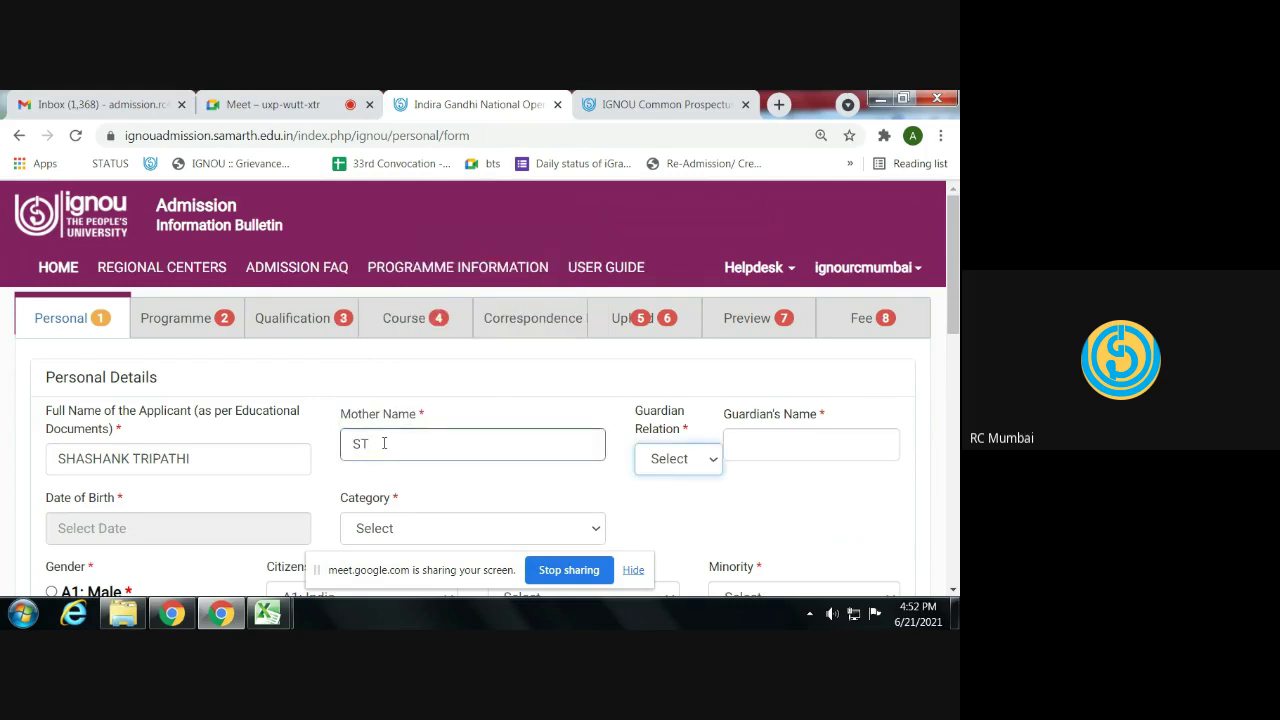
key(f)
key(Tab)
text(RT)
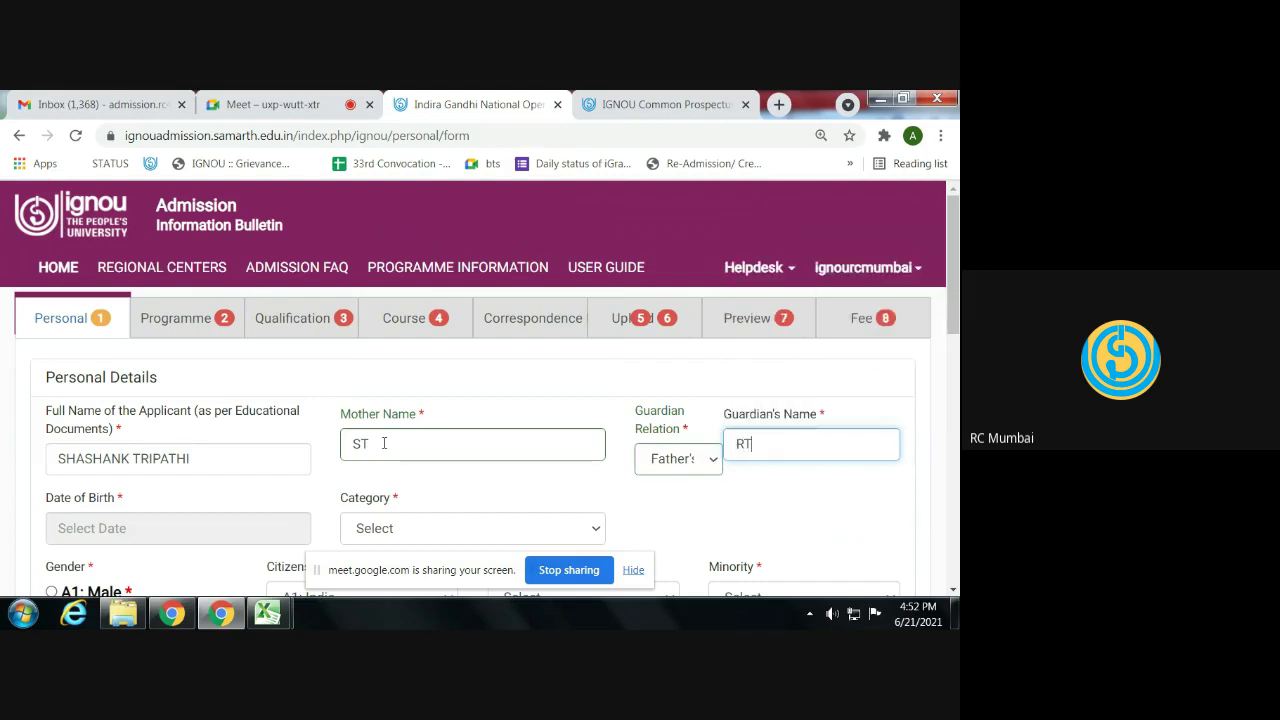
key(Tab)
- Set the date of birth to 24 July 1997 in the date picker
click(228, 280)
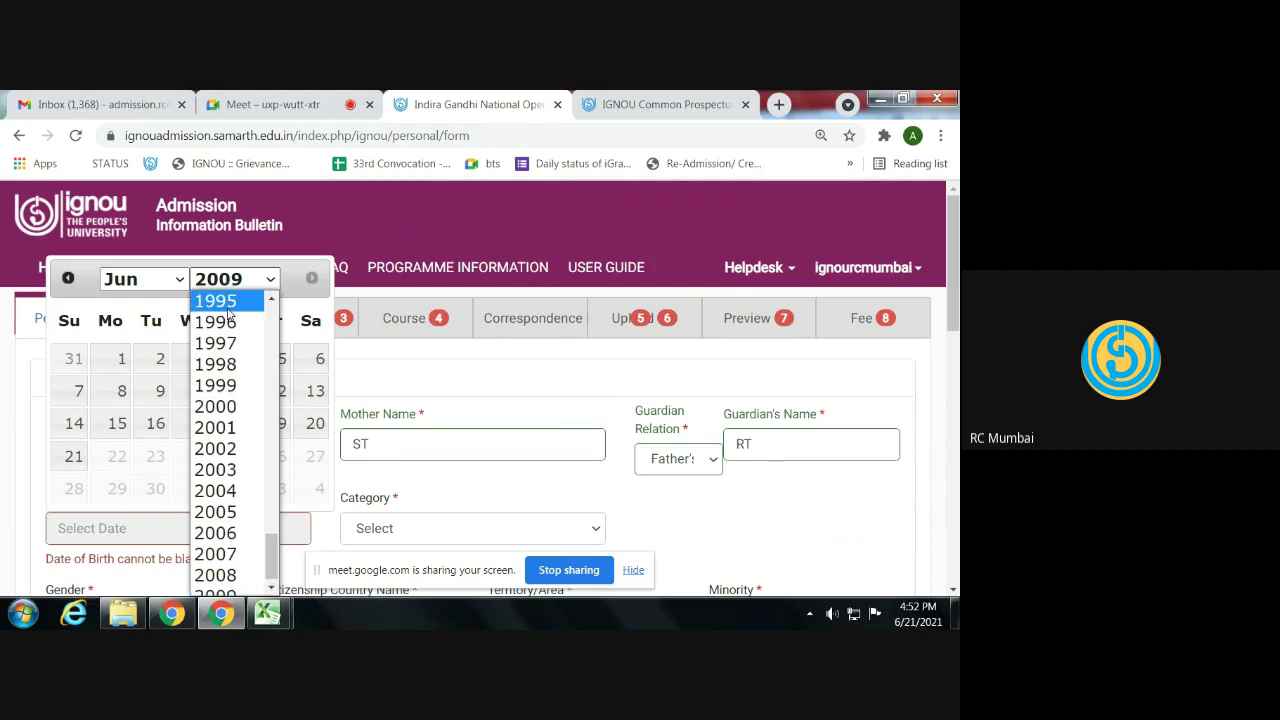
click(227, 343)
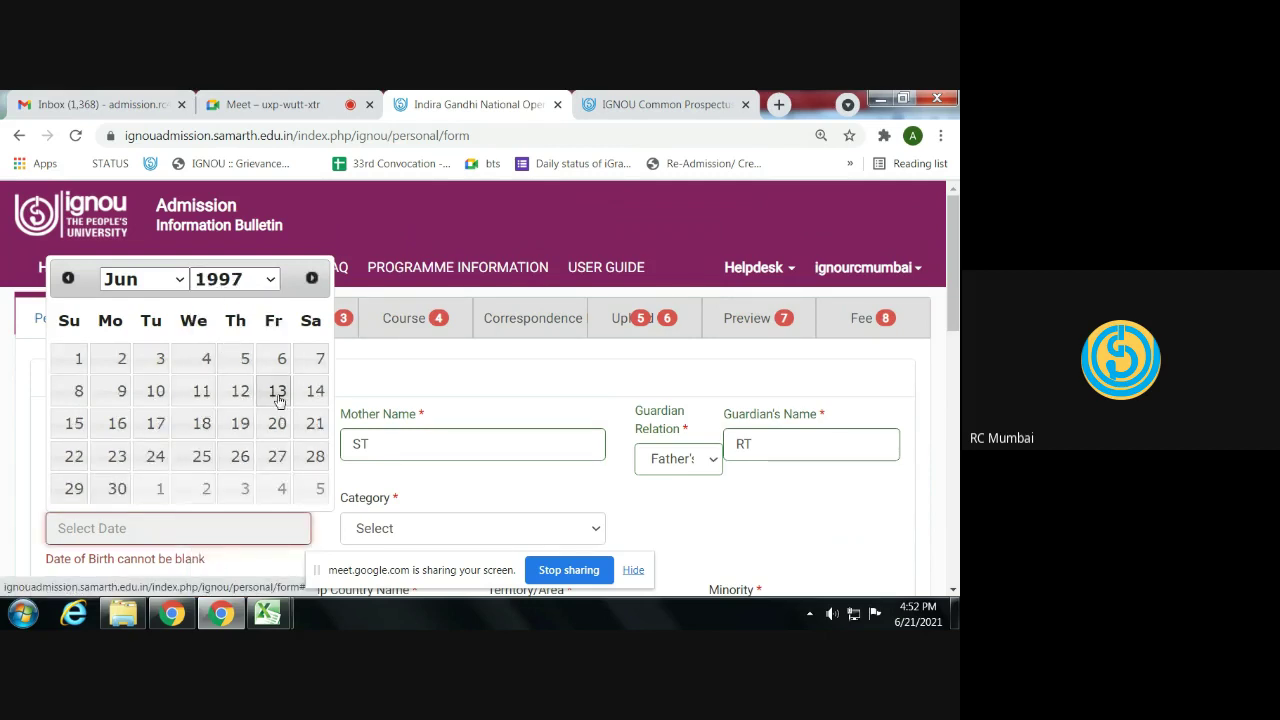
click(163, 287)
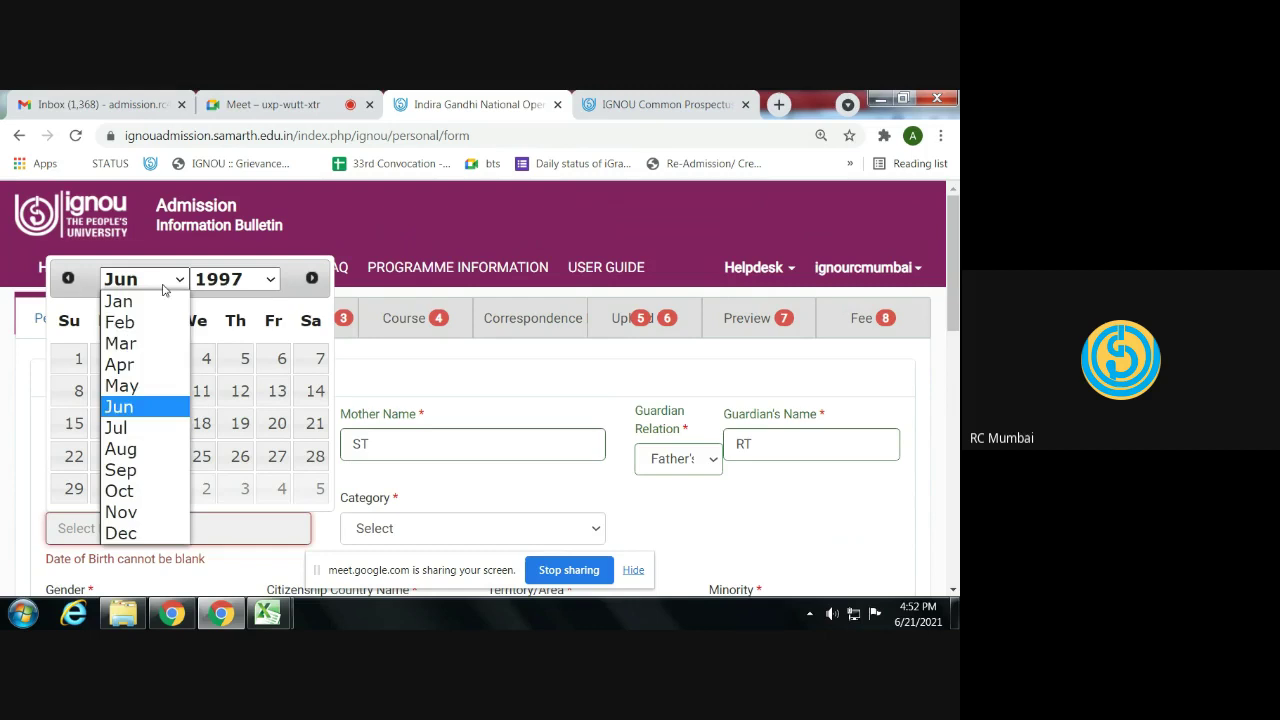
click(117, 428)
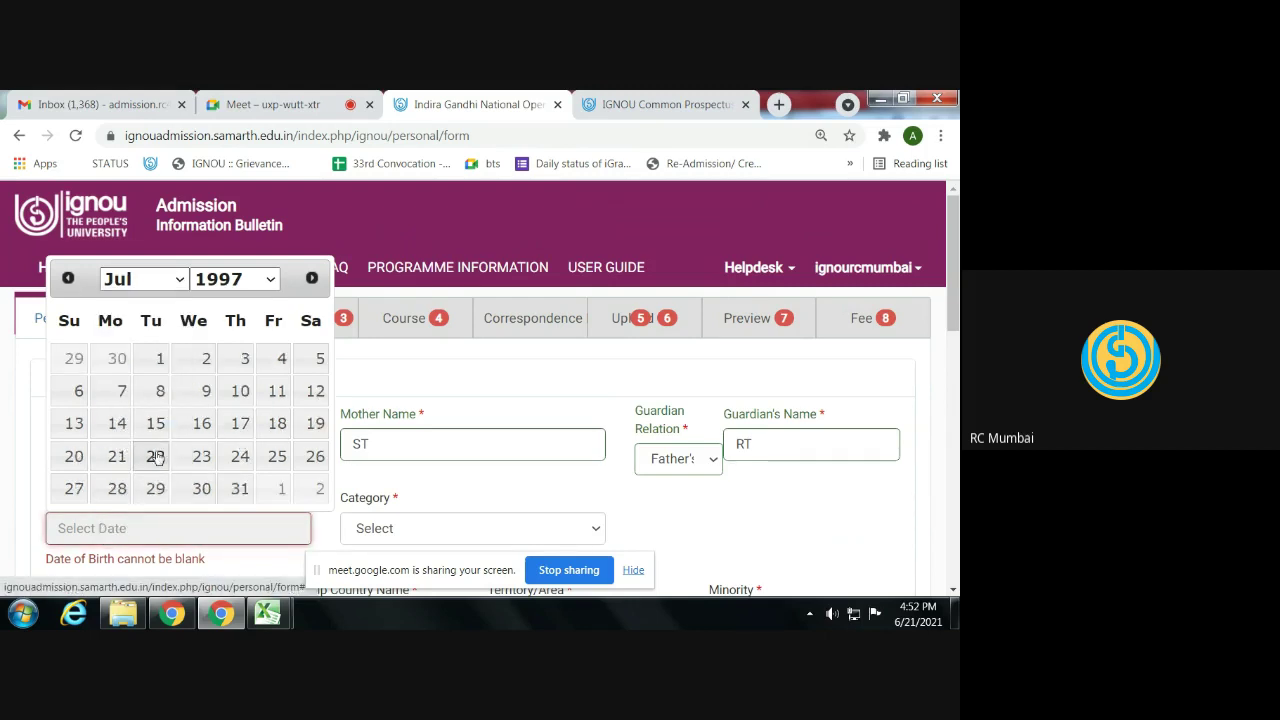
click(238, 456)
click(380, 530)
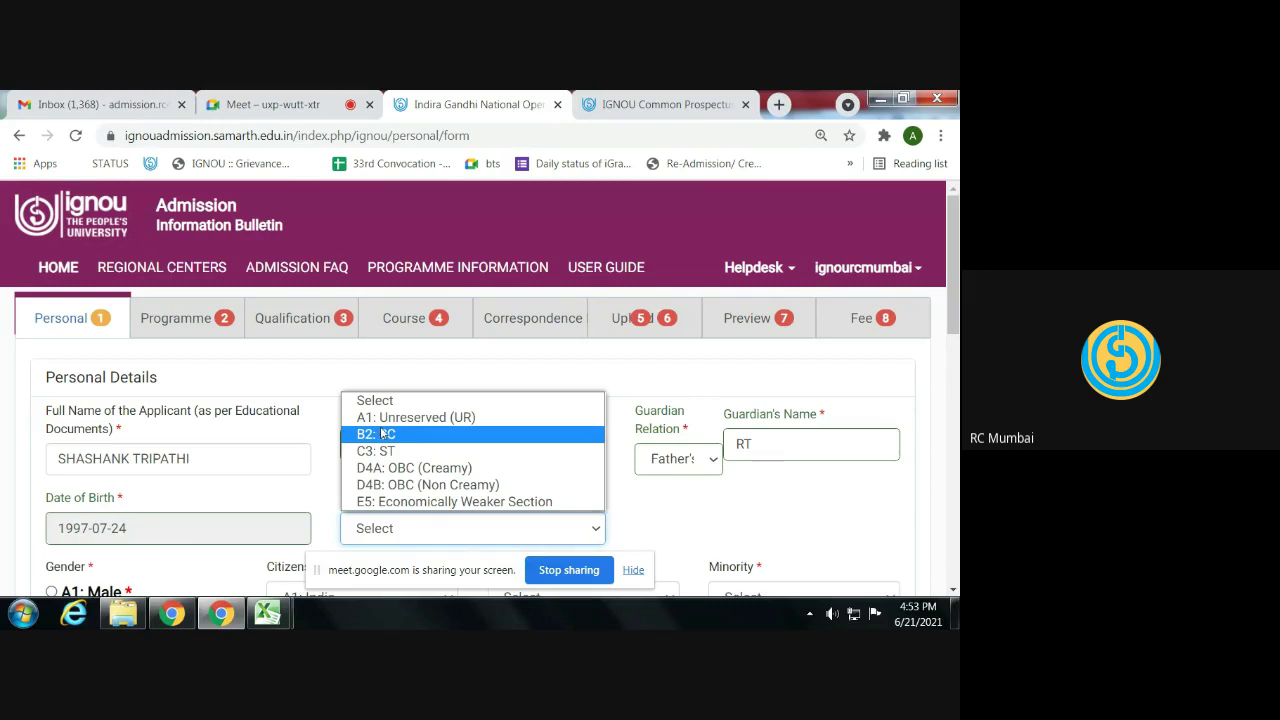
- Try category B2: SC with fee waiver, then settle on A1: Unreserved and Male
click(383, 438)
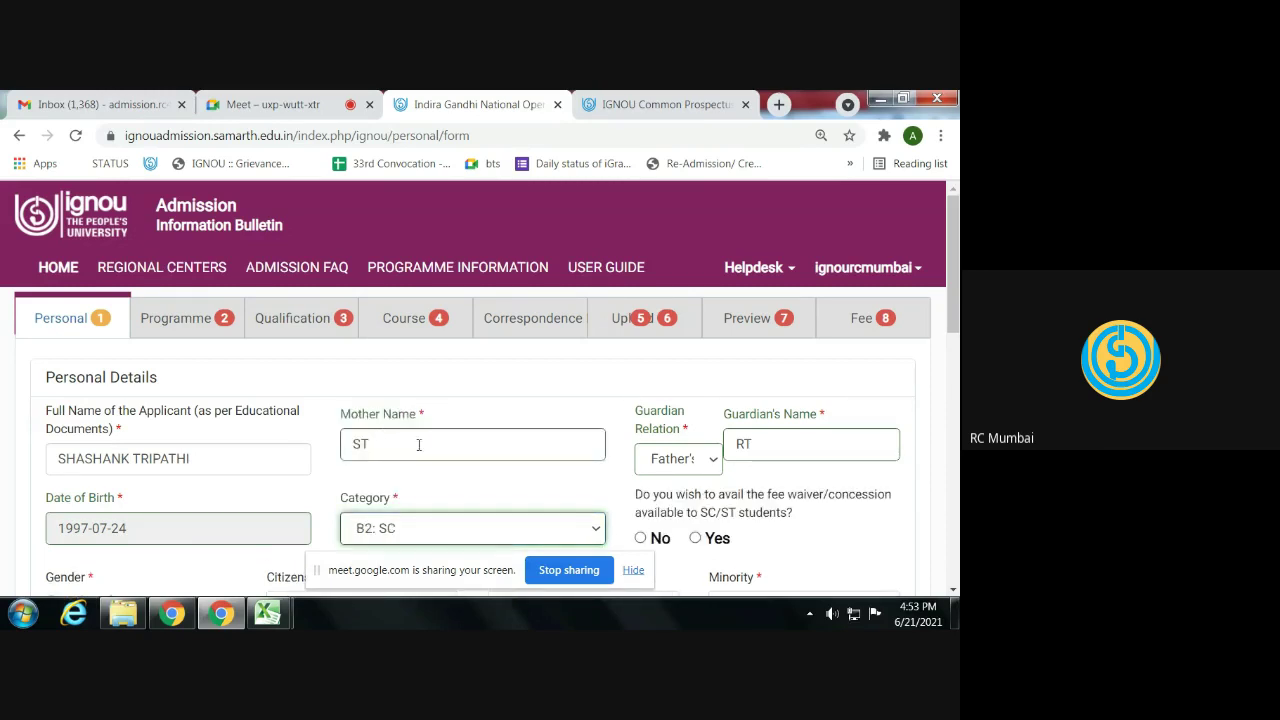
scroll(477, 486, down, 1)
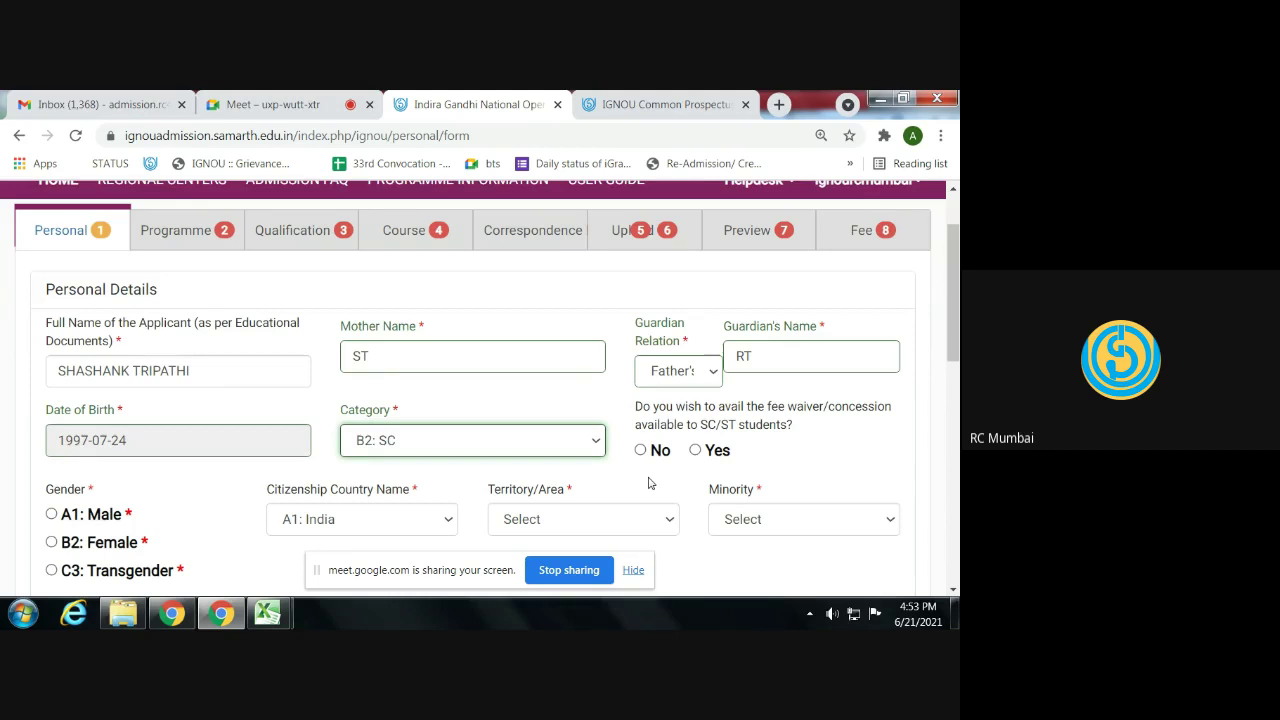
click(695, 451)
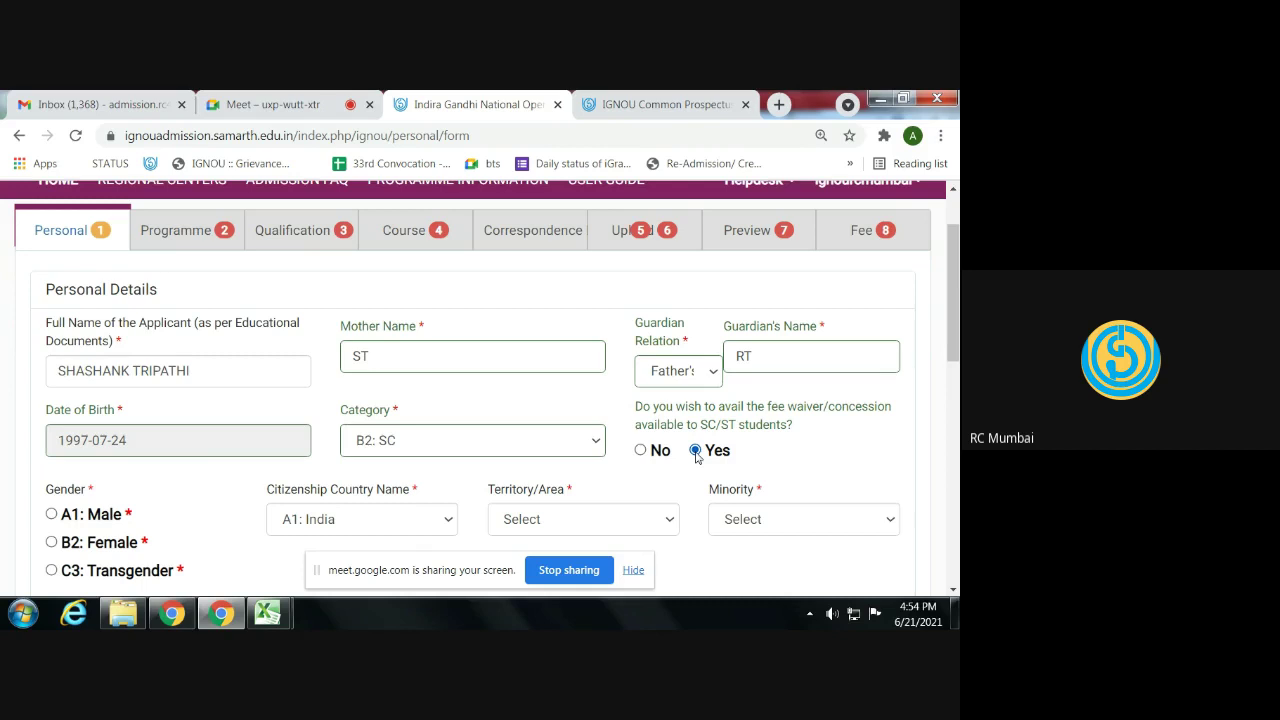
click(425, 446)
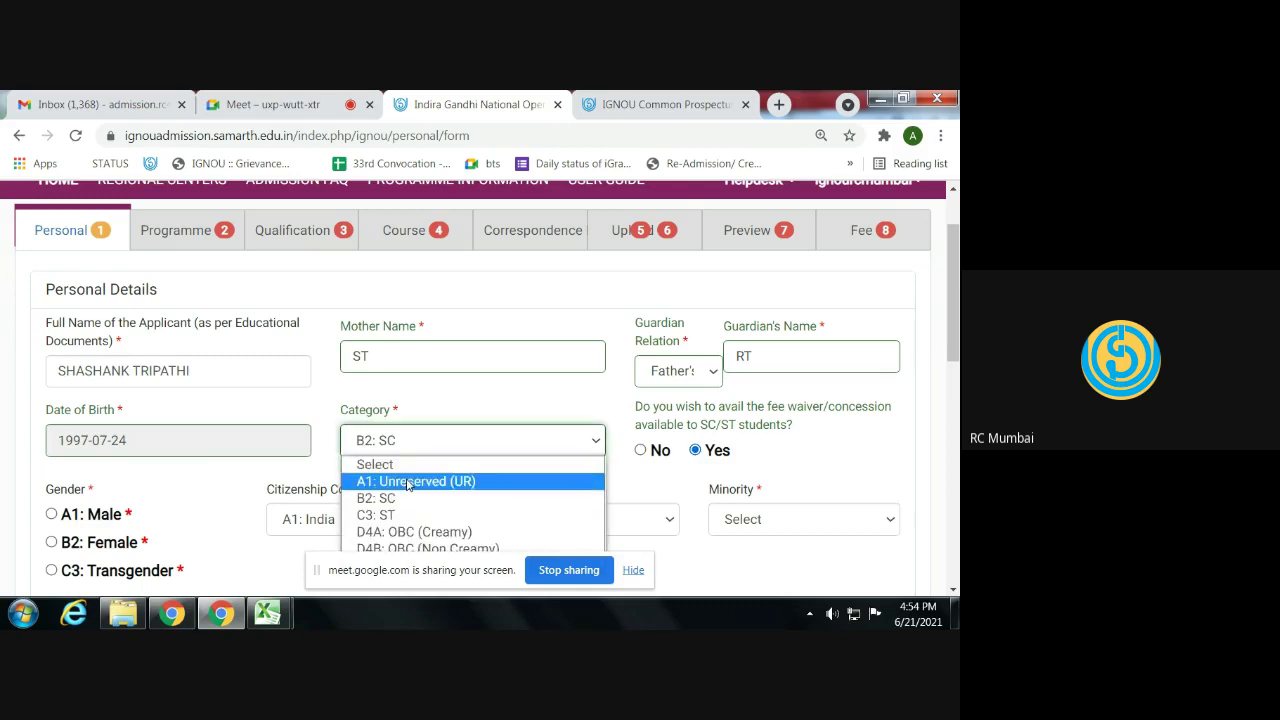
click(408, 482)
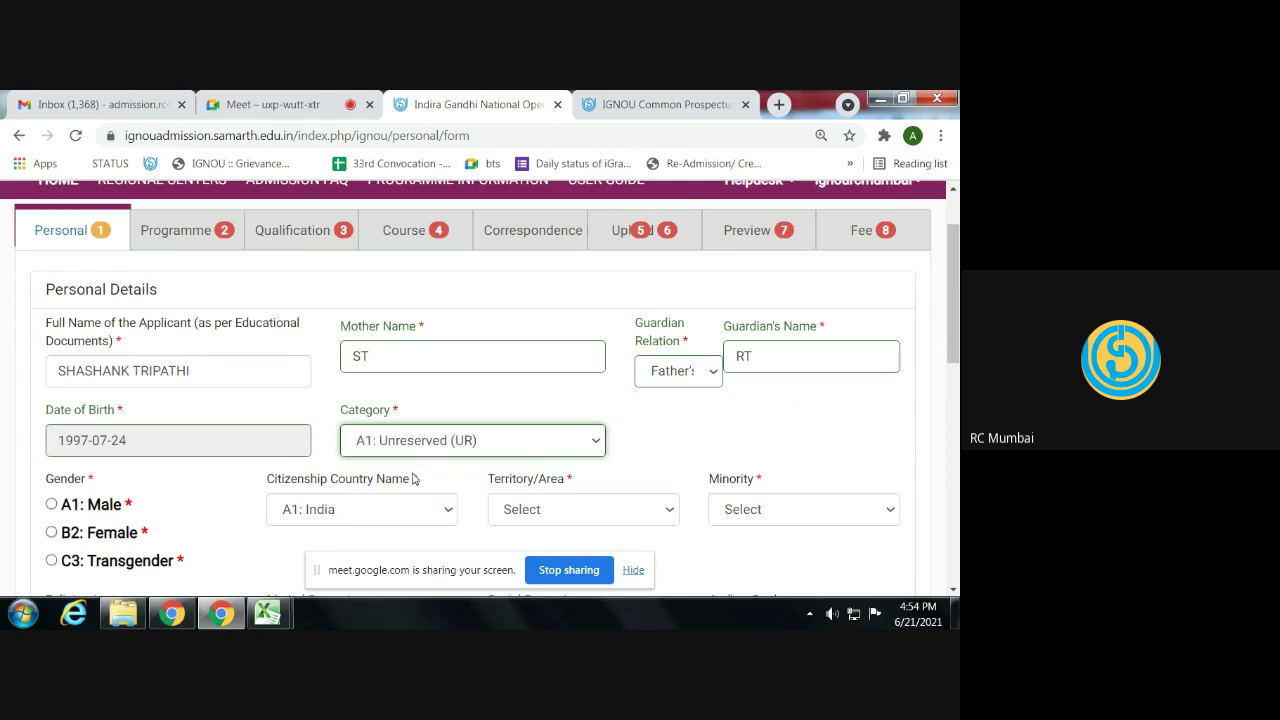
click(51, 505)
scroll(170, 504, down, 2)
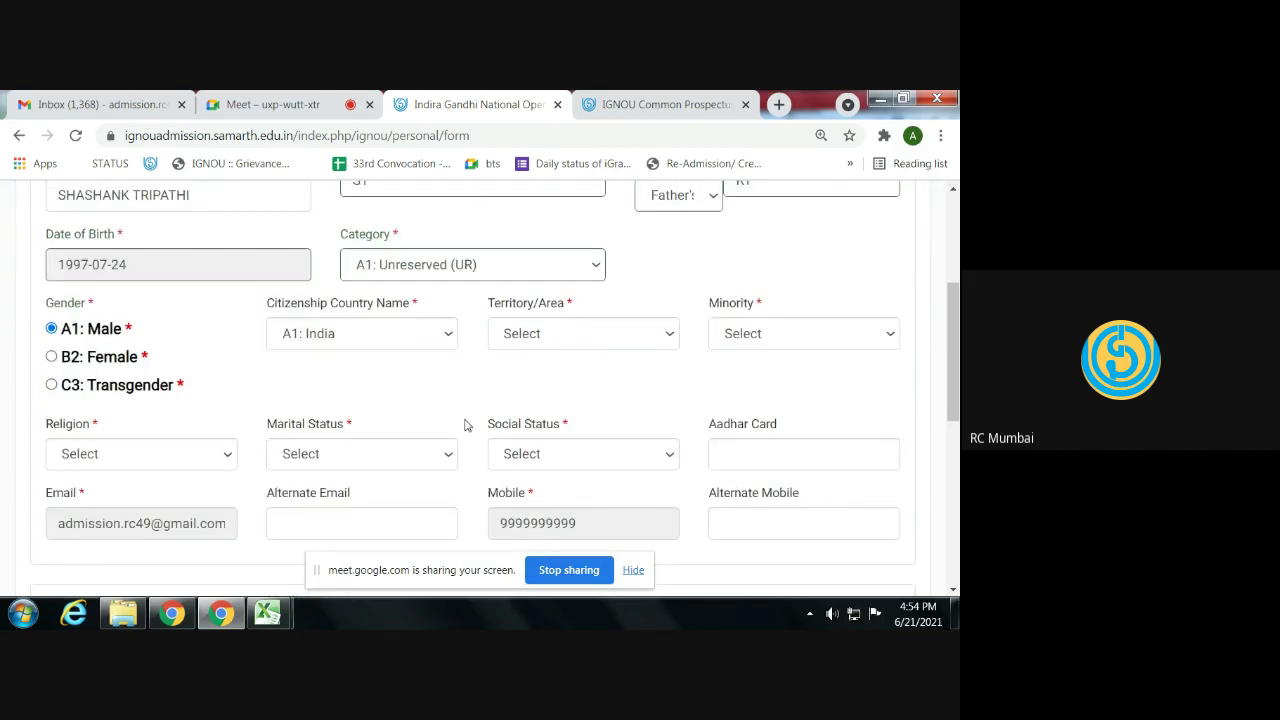
- Set territory Urban, not a minority, religion Hindu, Single, and social status C3: Not Applicable
click(512, 333)
click(674, 372)
click(745, 338)
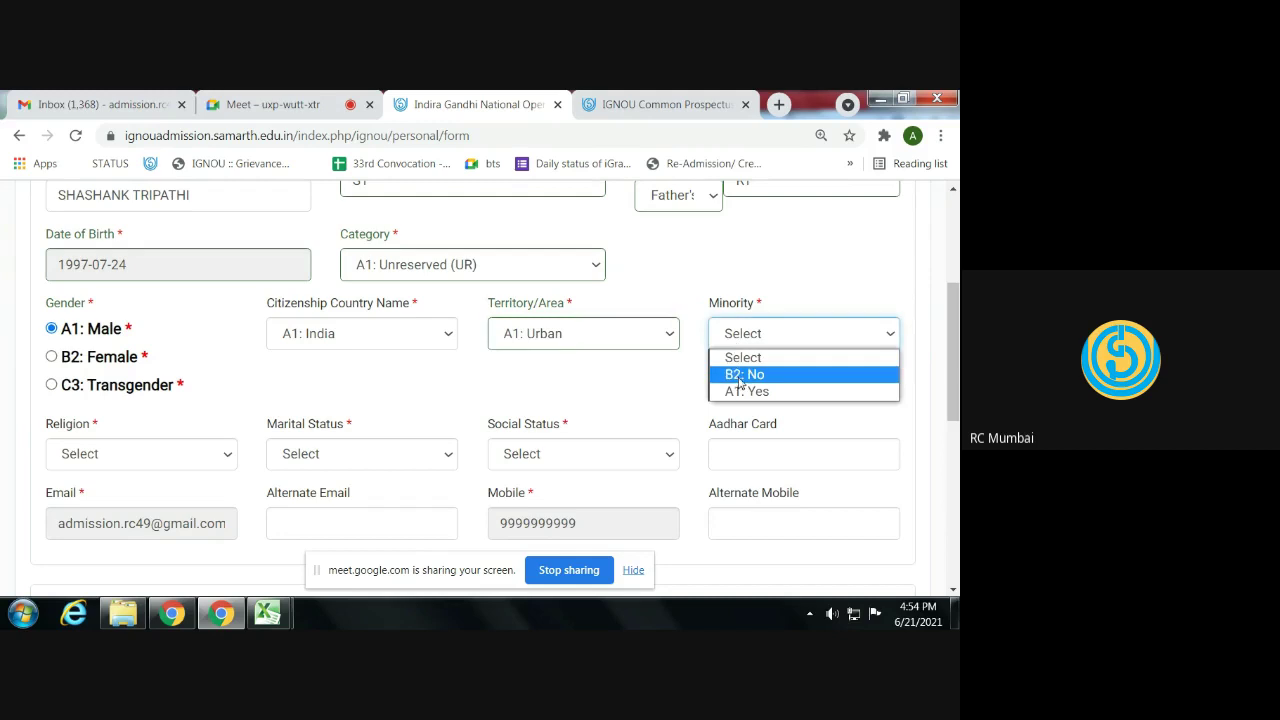
click(740, 377)
click(126, 458)
click(100, 289)
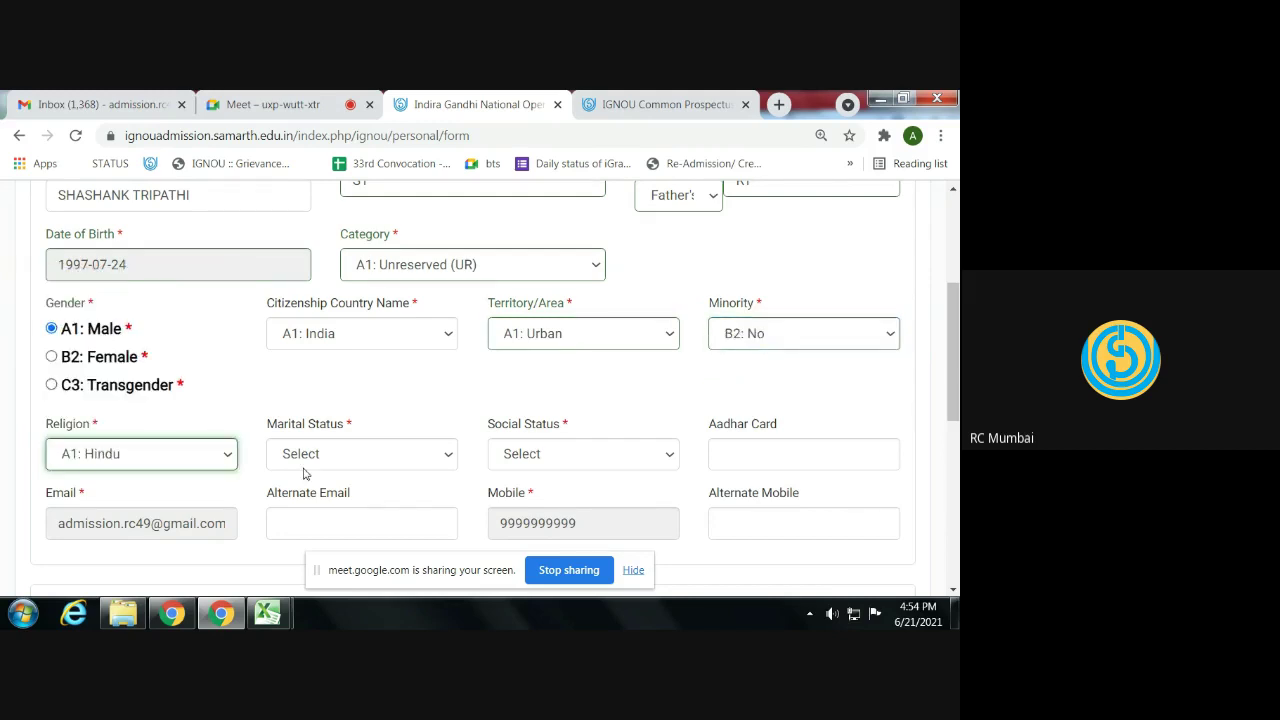
click(313, 462)
click(310, 496)
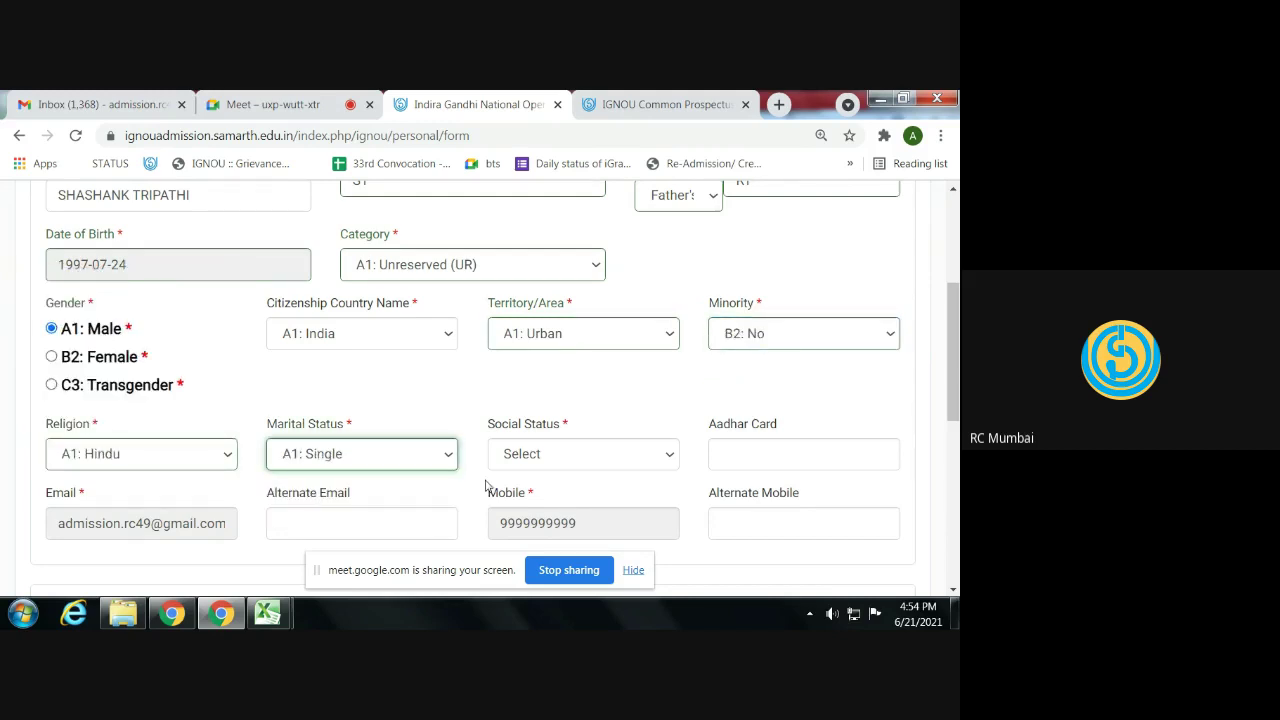
click(515, 456)
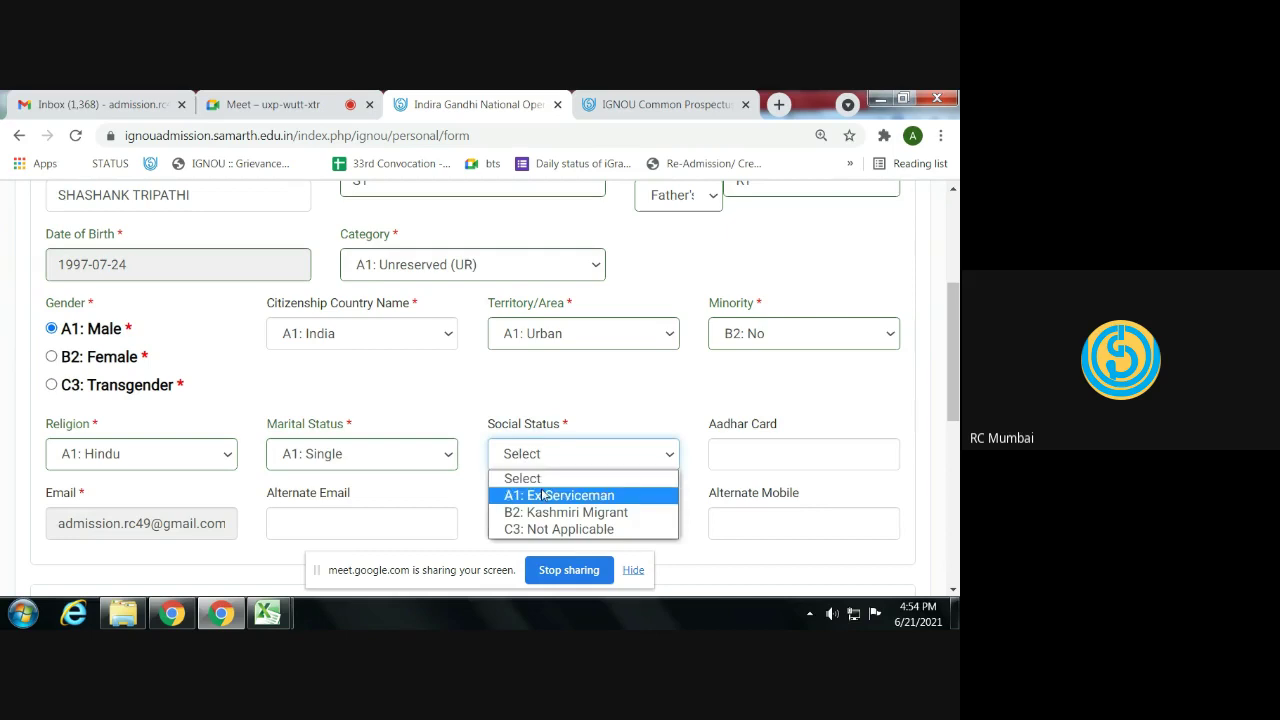
click(560, 529)
- Set disability No, employment C3: Employed, below poverty line B2: No, and submit
scroll(271, 479, down, 1)
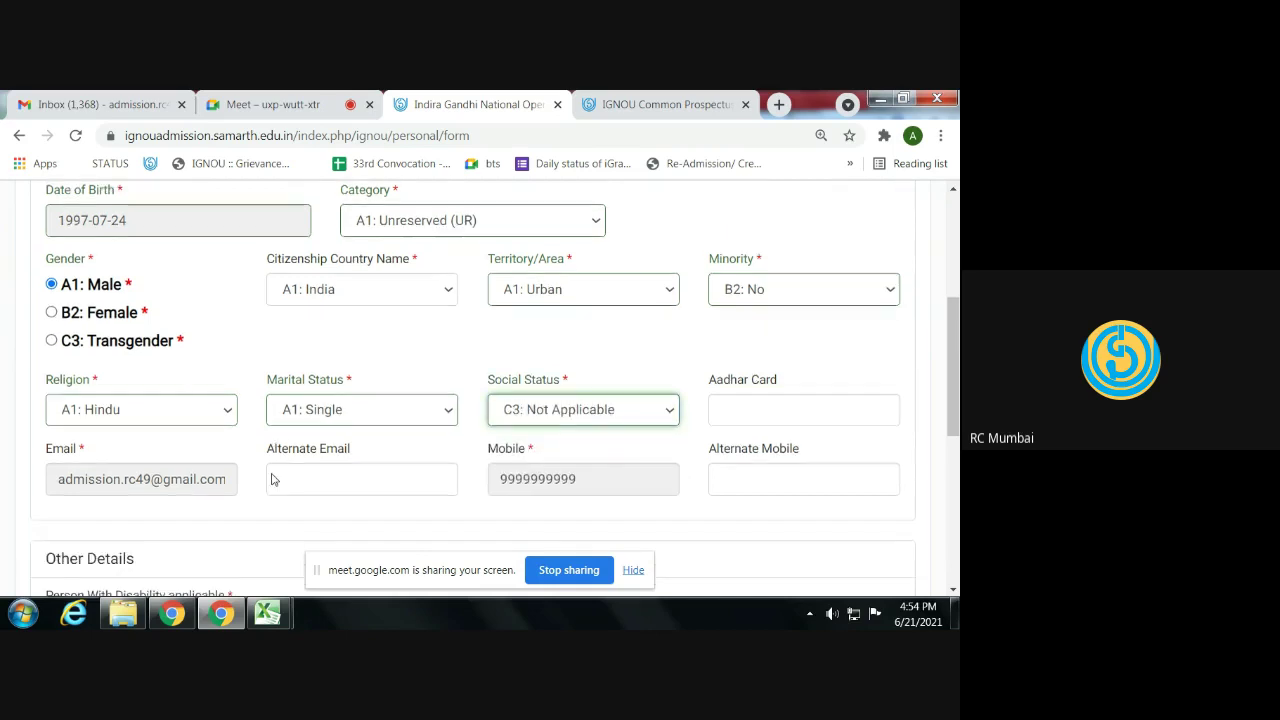
scroll(271, 479, down, 1)
scroll(403, 466, down, 3)
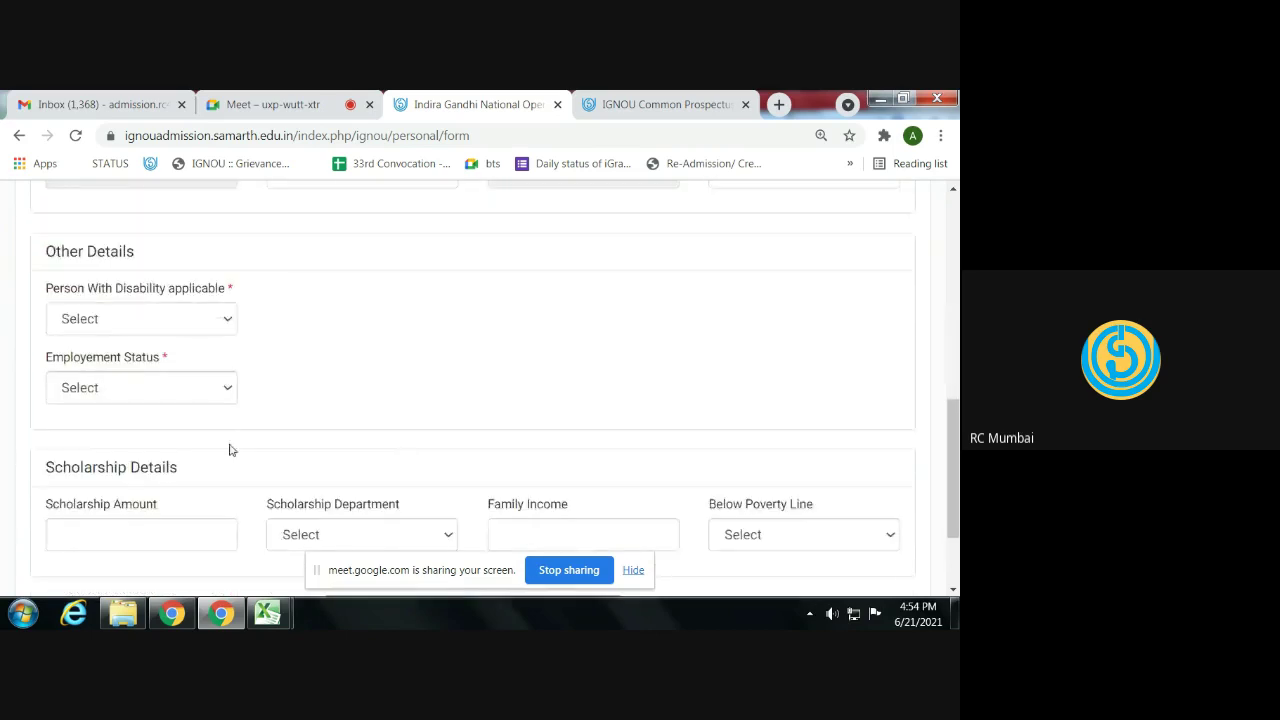
click(116, 318)
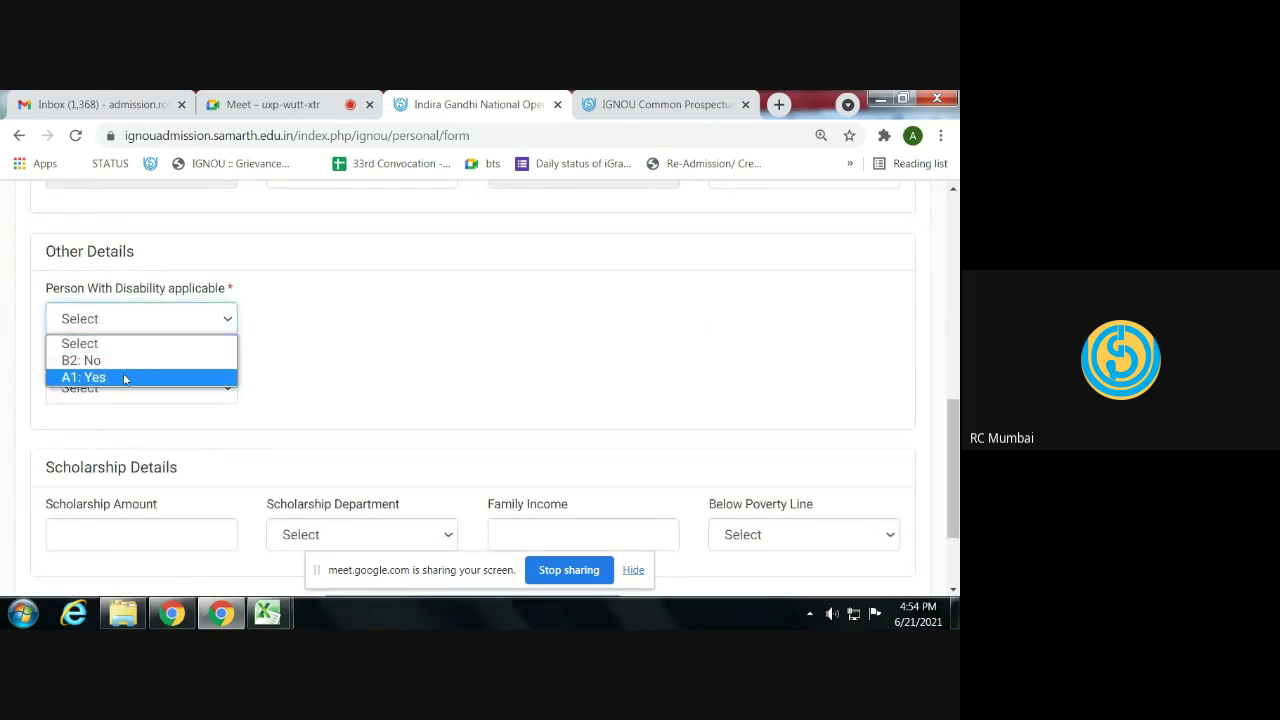
click(118, 360)
click(134, 390)
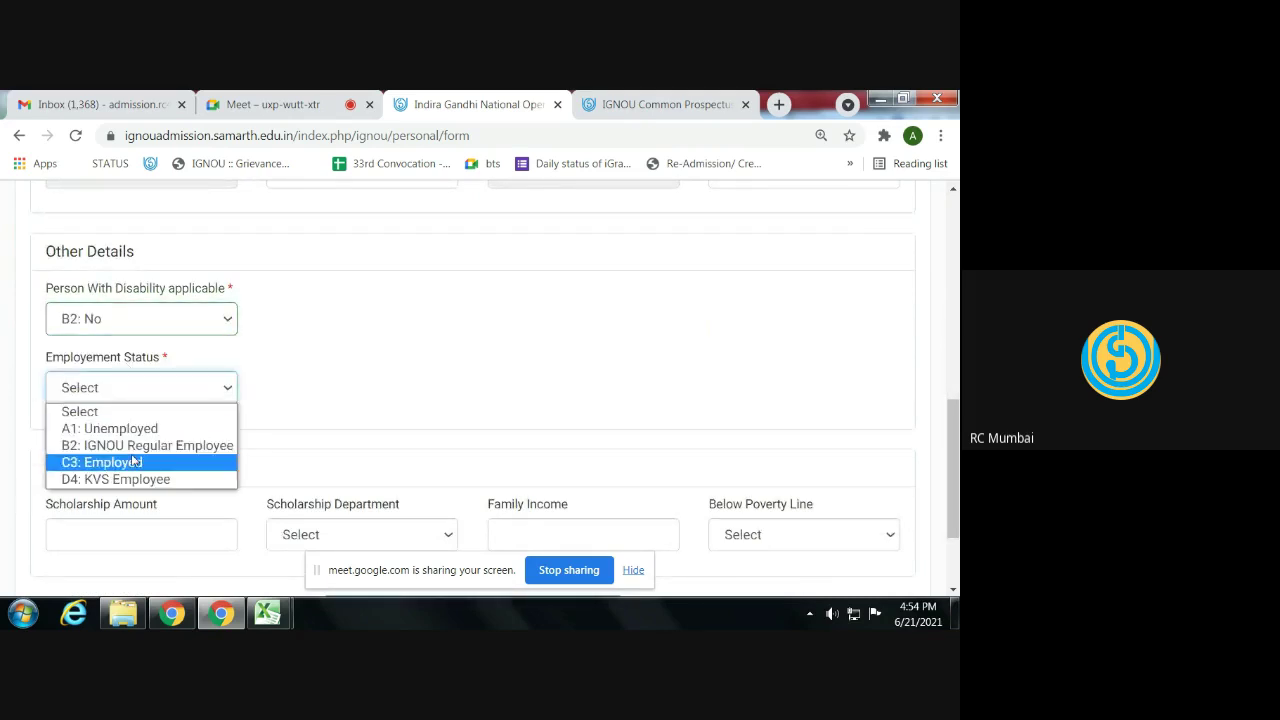
click(130, 462)
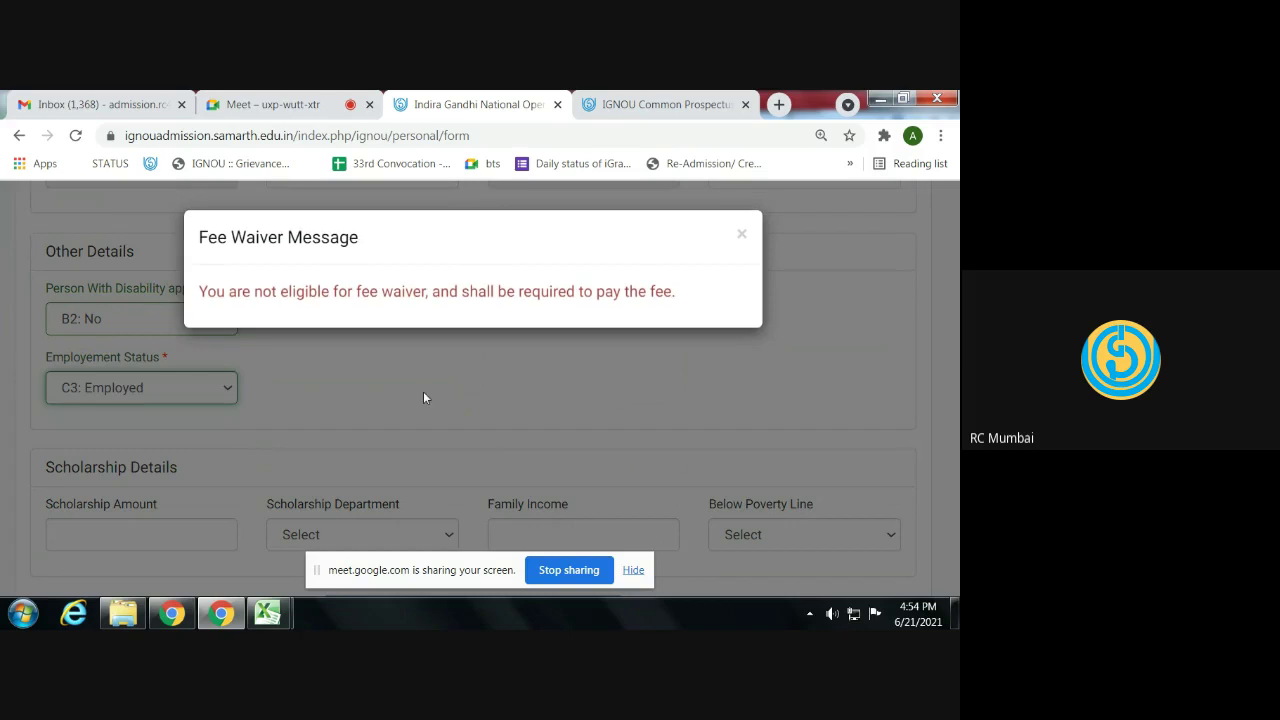
click(741, 234)
scroll(527, 385, down, 3)
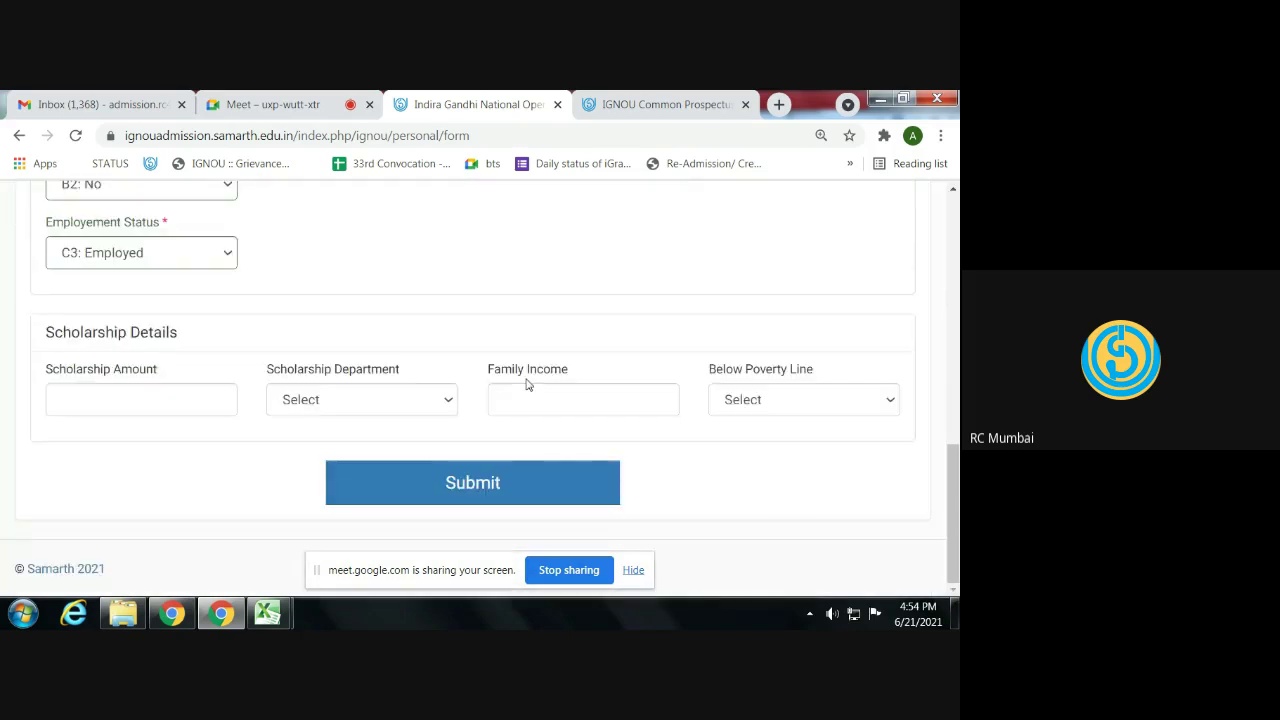
click(746, 400)
click(744, 440)
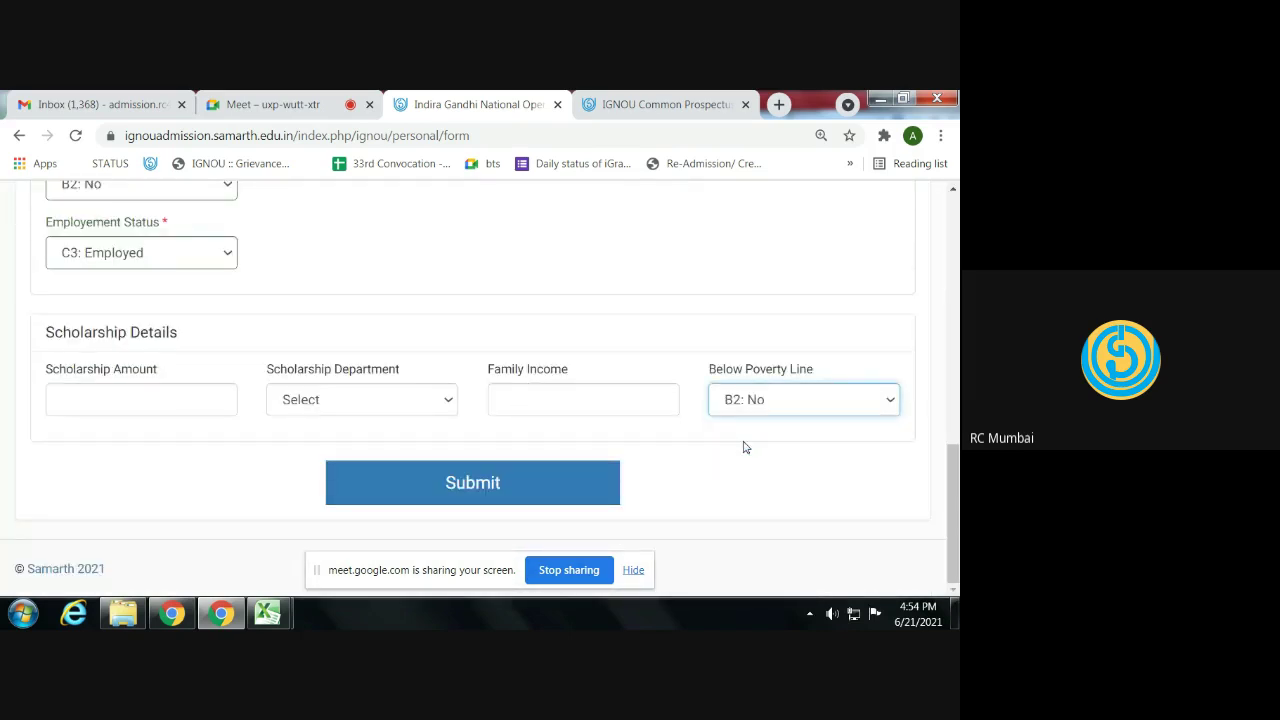
click(483, 478)
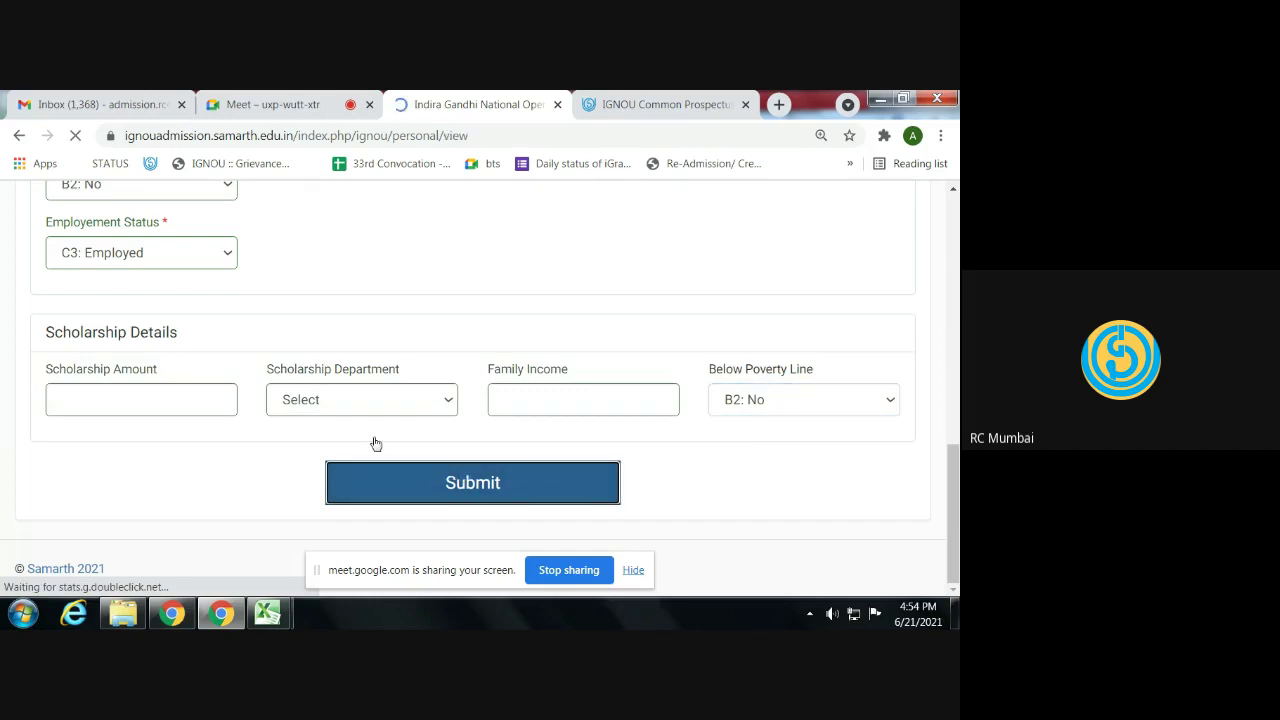
- Review the saved personal details summary and continue to the Programme Details step
scroll(375, 443, down, 10)
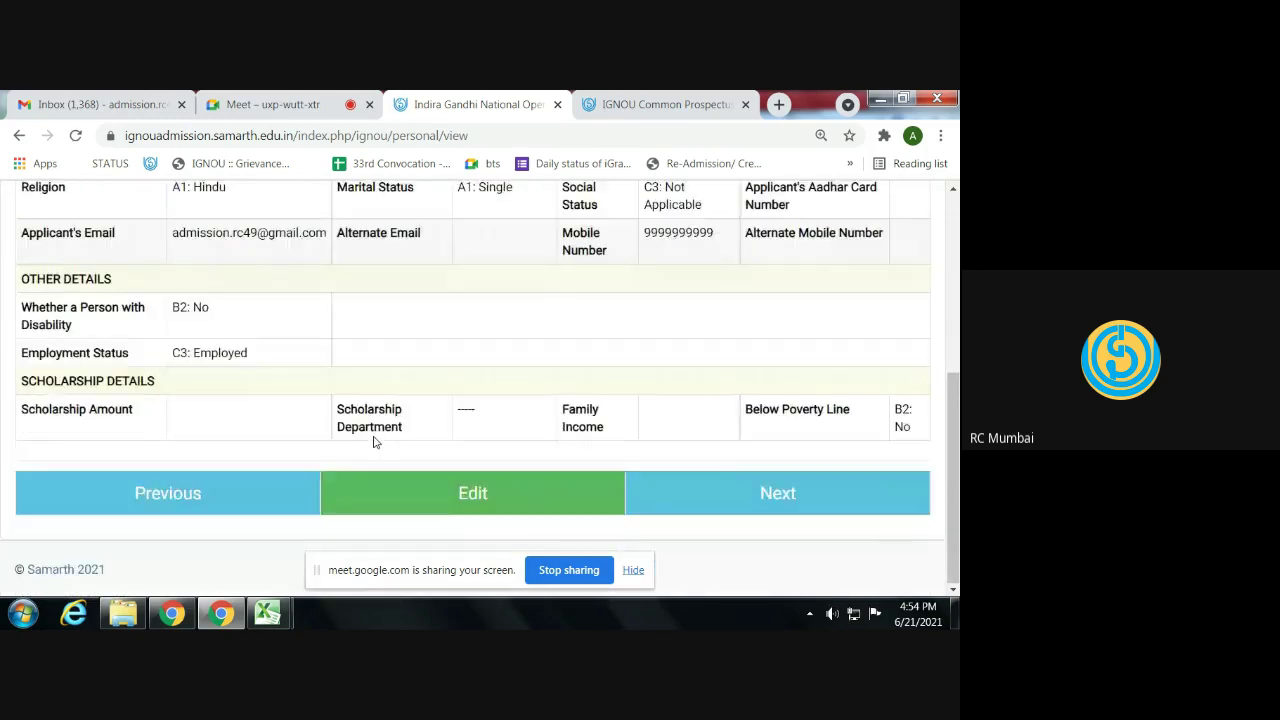
scroll(375, 443, up, 10)
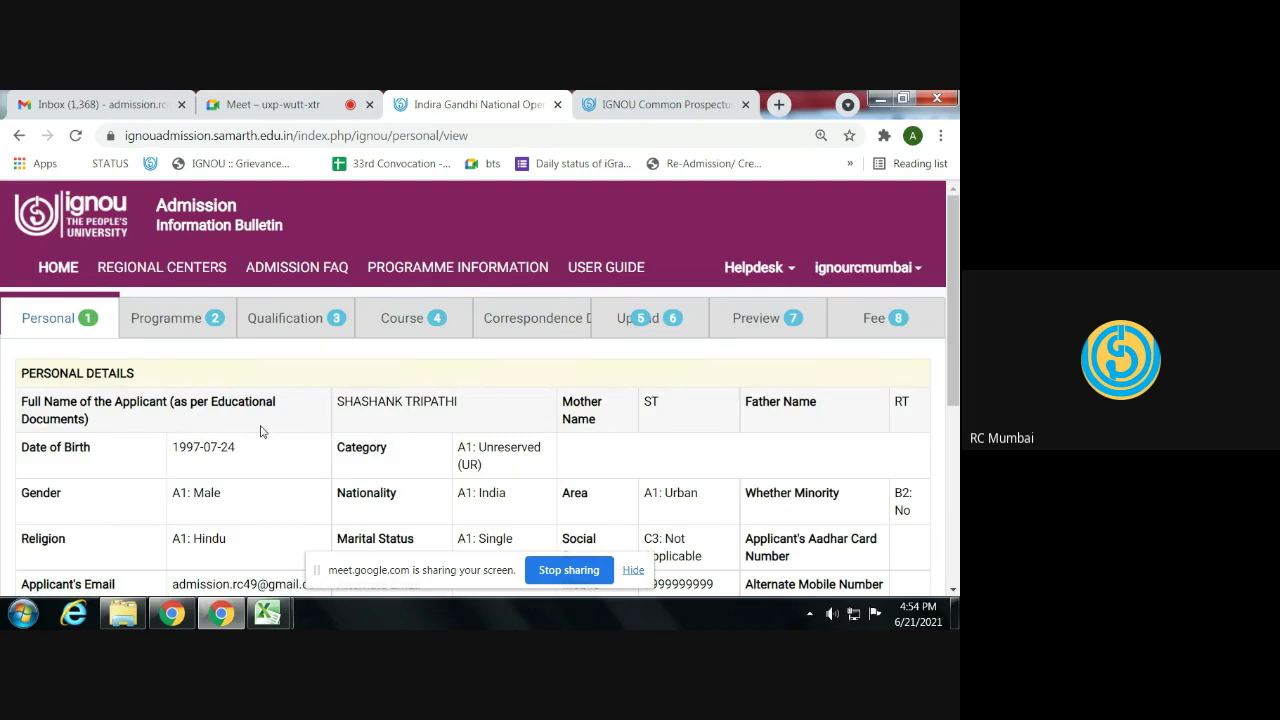
scroll(261, 431, down, 5)
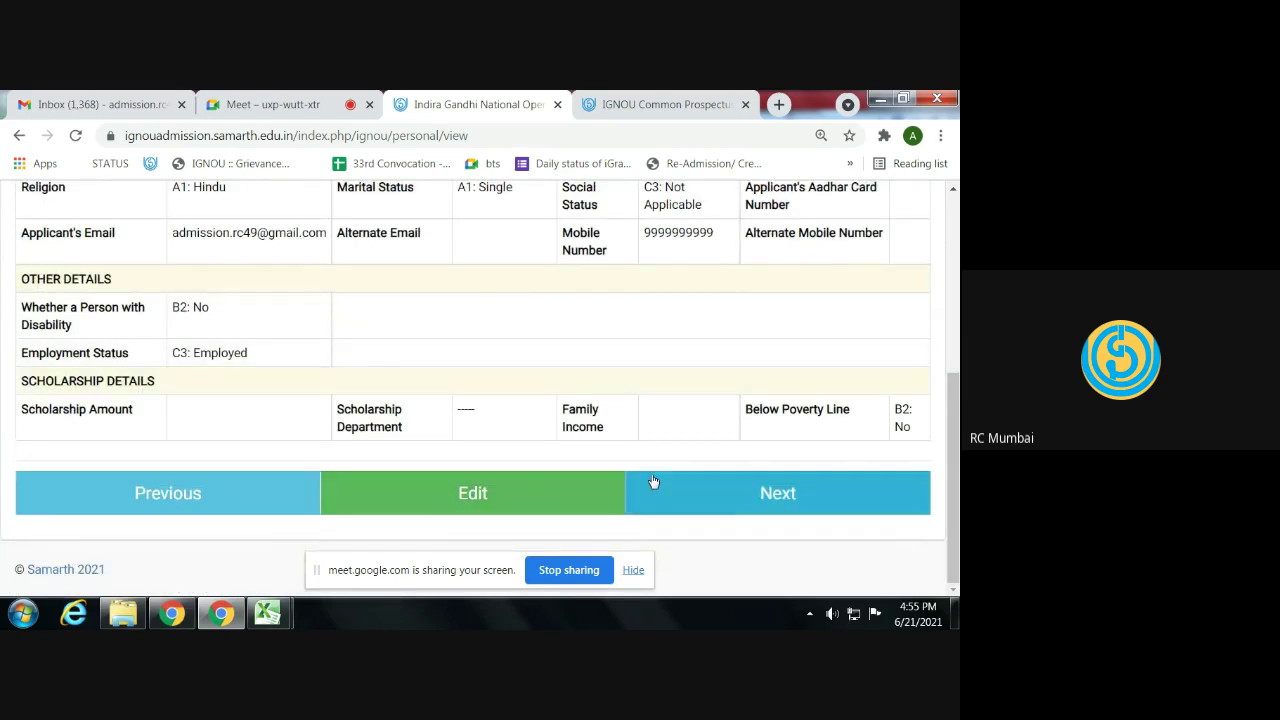
click(737, 491)
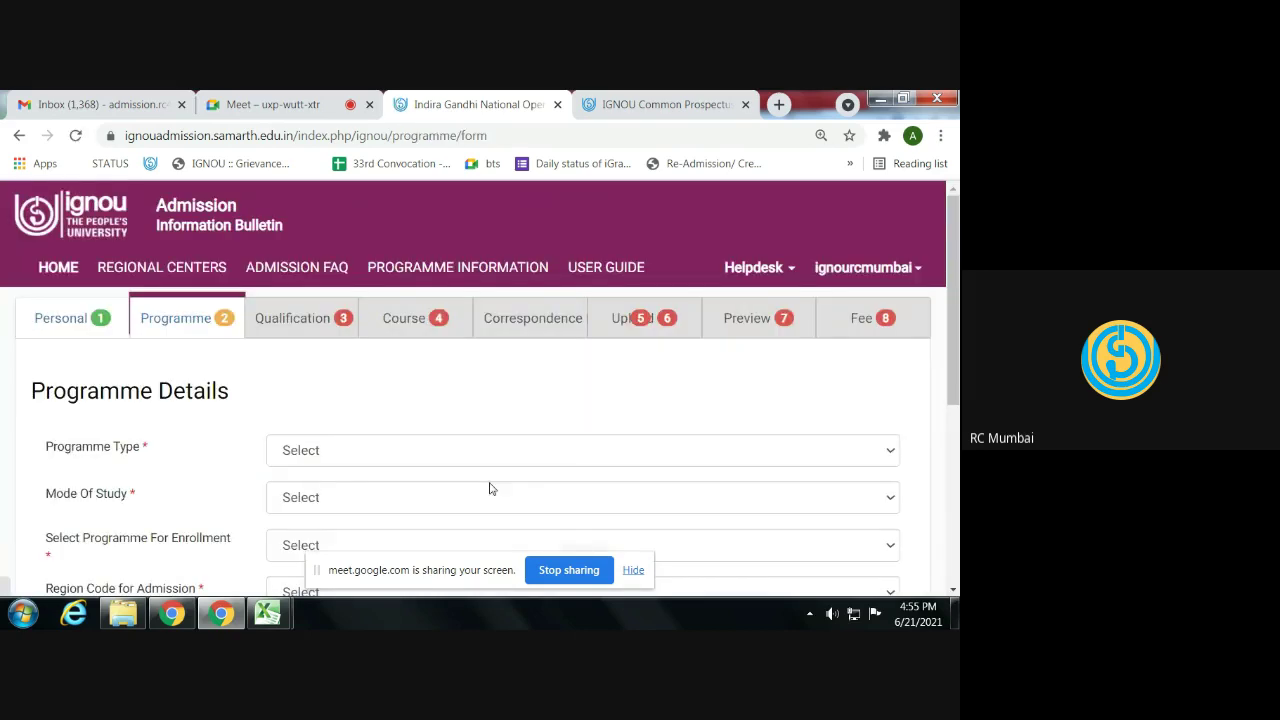
- Set Programme Type to BACHELOR, Mode Of Study to ODL, and programme BAG : BACHELOR OF ARTS
scroll(449, 457, down, 1)
click(361, 368)
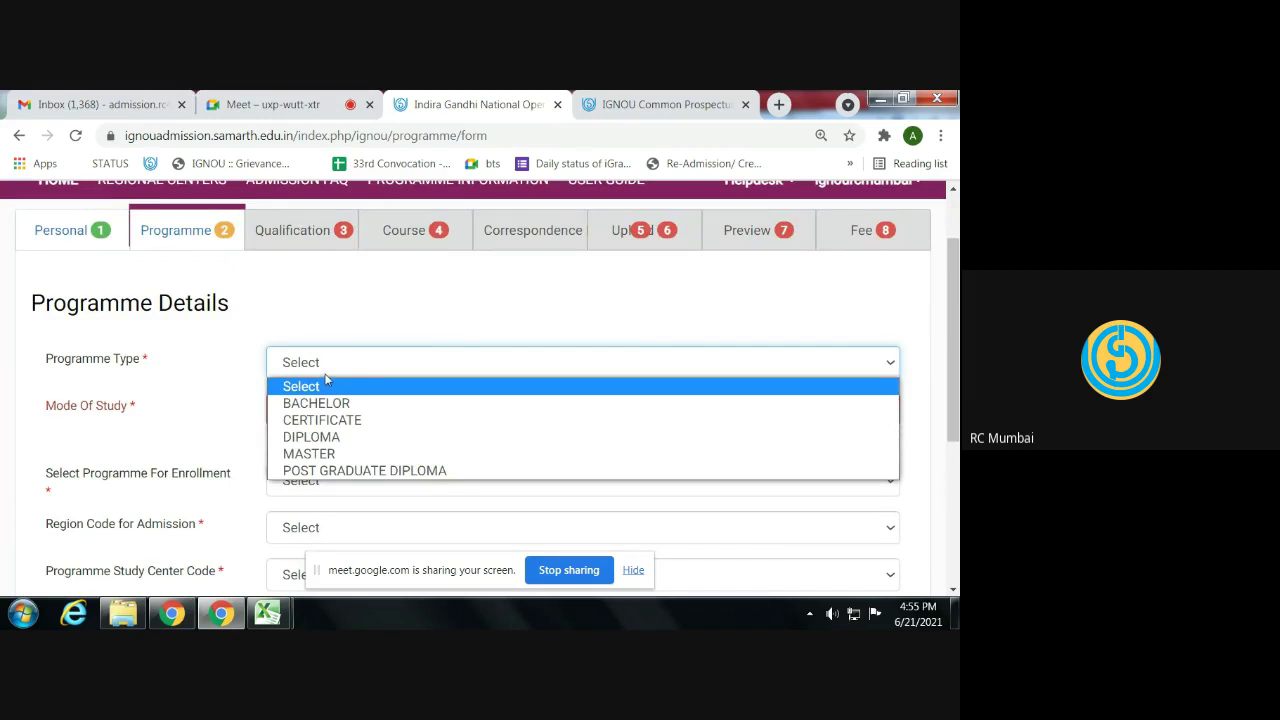
click(336, 403)
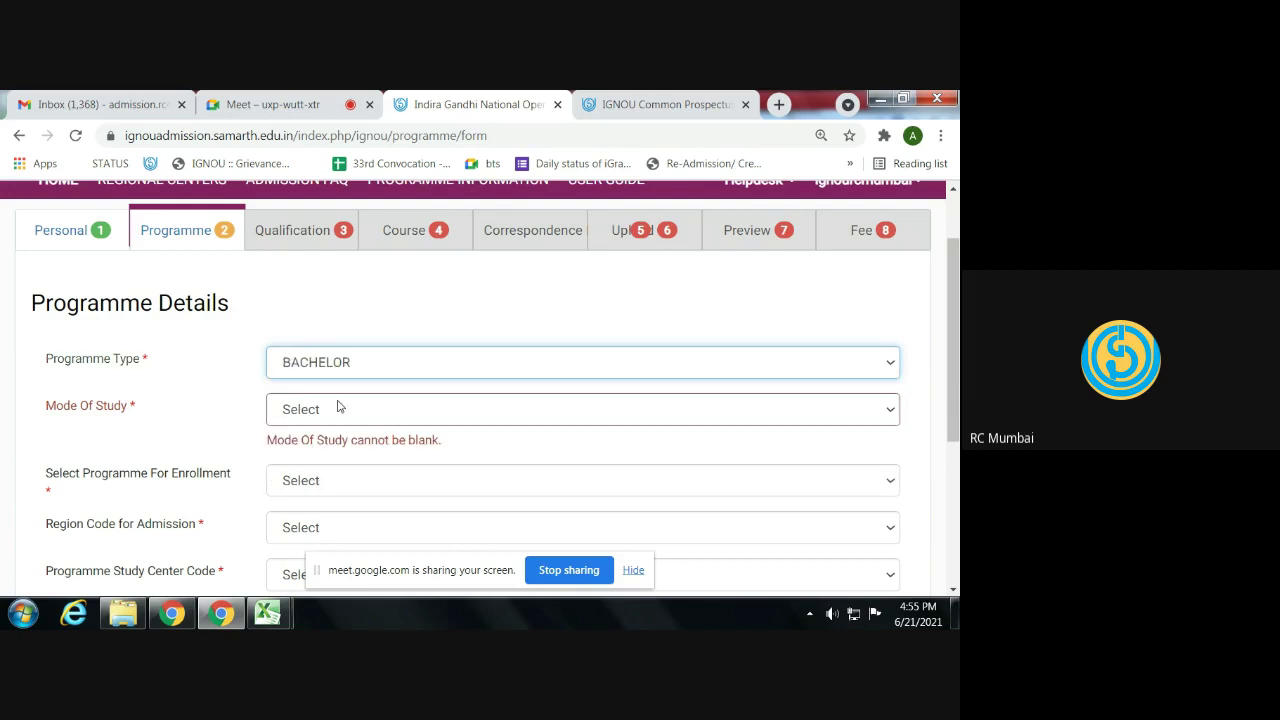
click(339, 408)
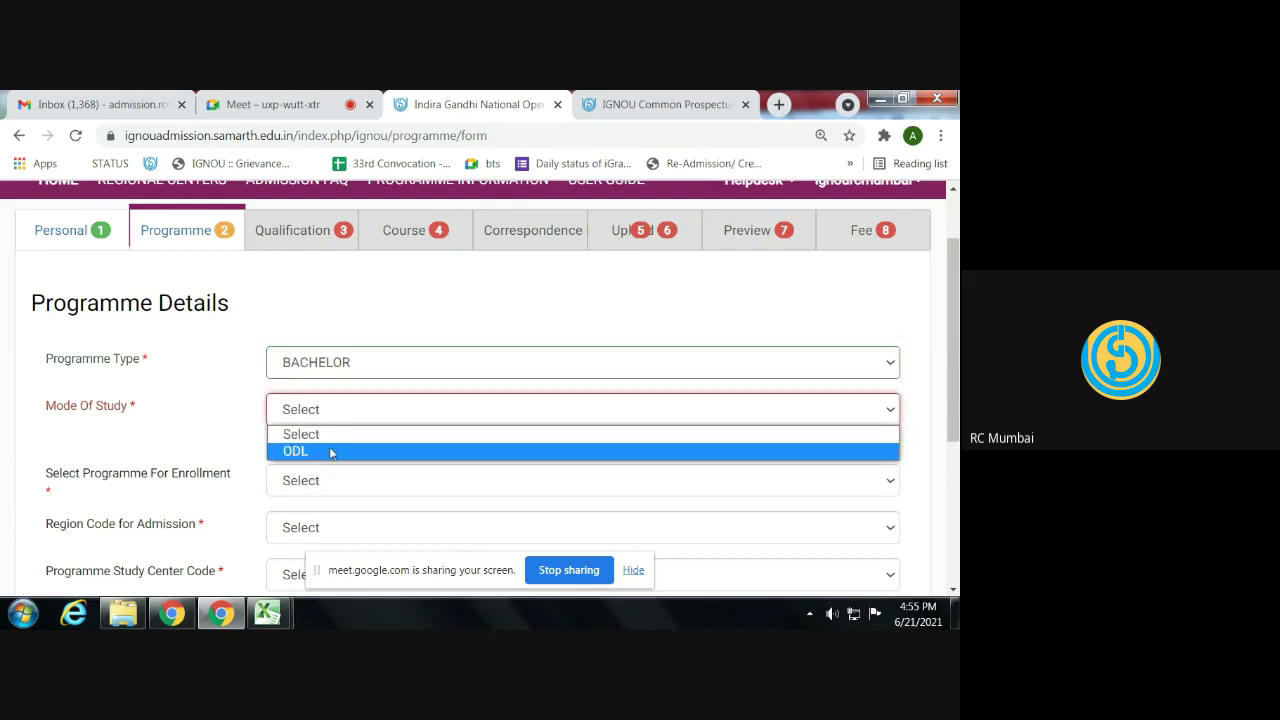
click(330, 452)
click(323, 465)
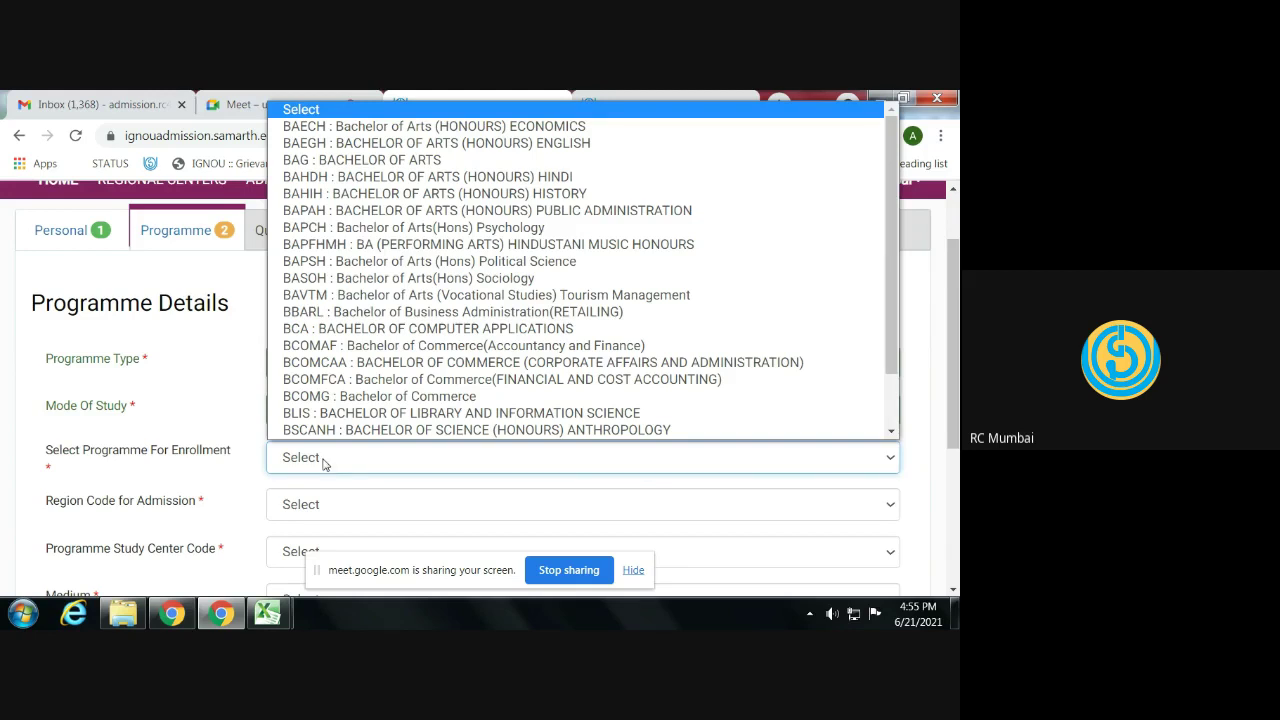
click(330, 160)
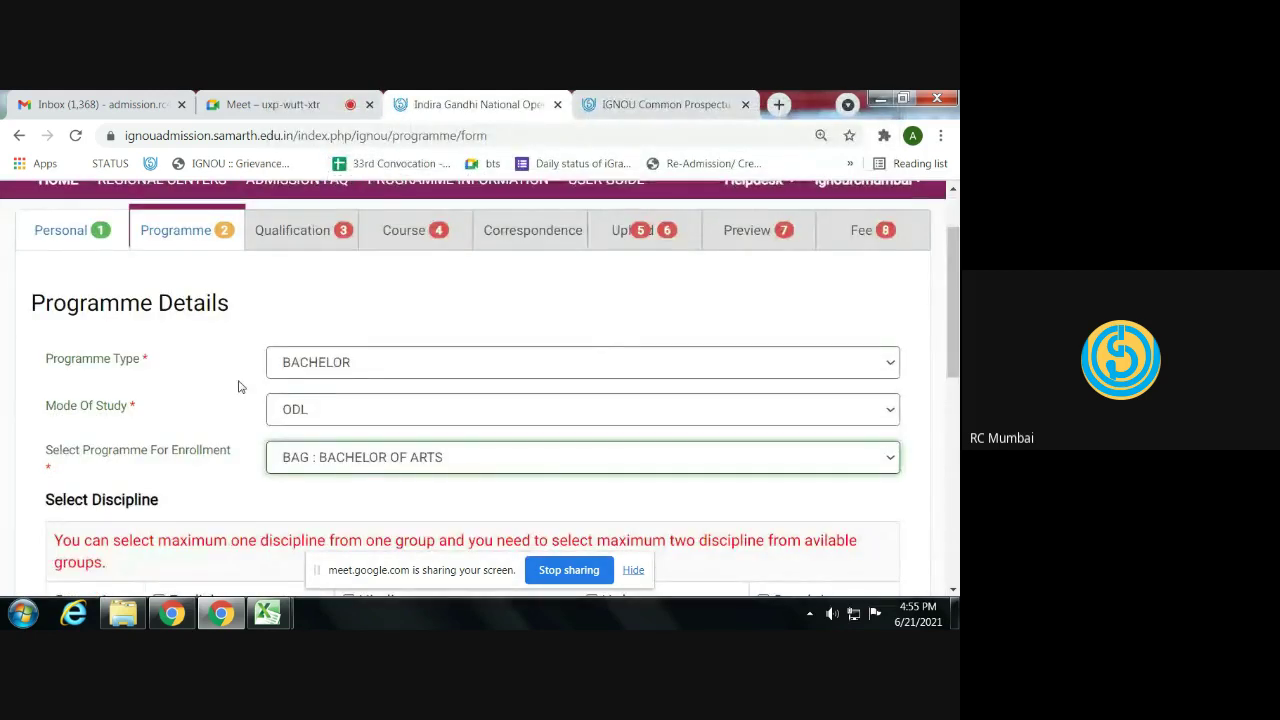
scroll(241, 380, down, 1)
scroll(241, 372, down, 1)
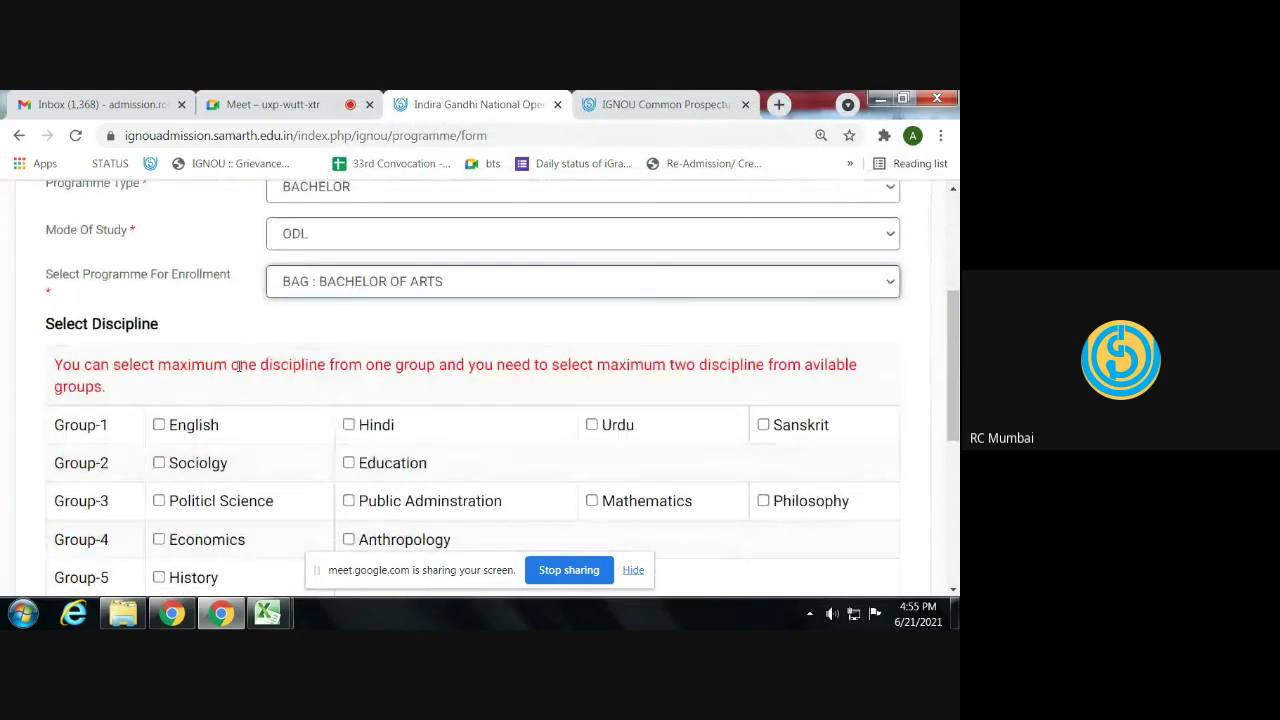
scroll(240, 368, down, 1)
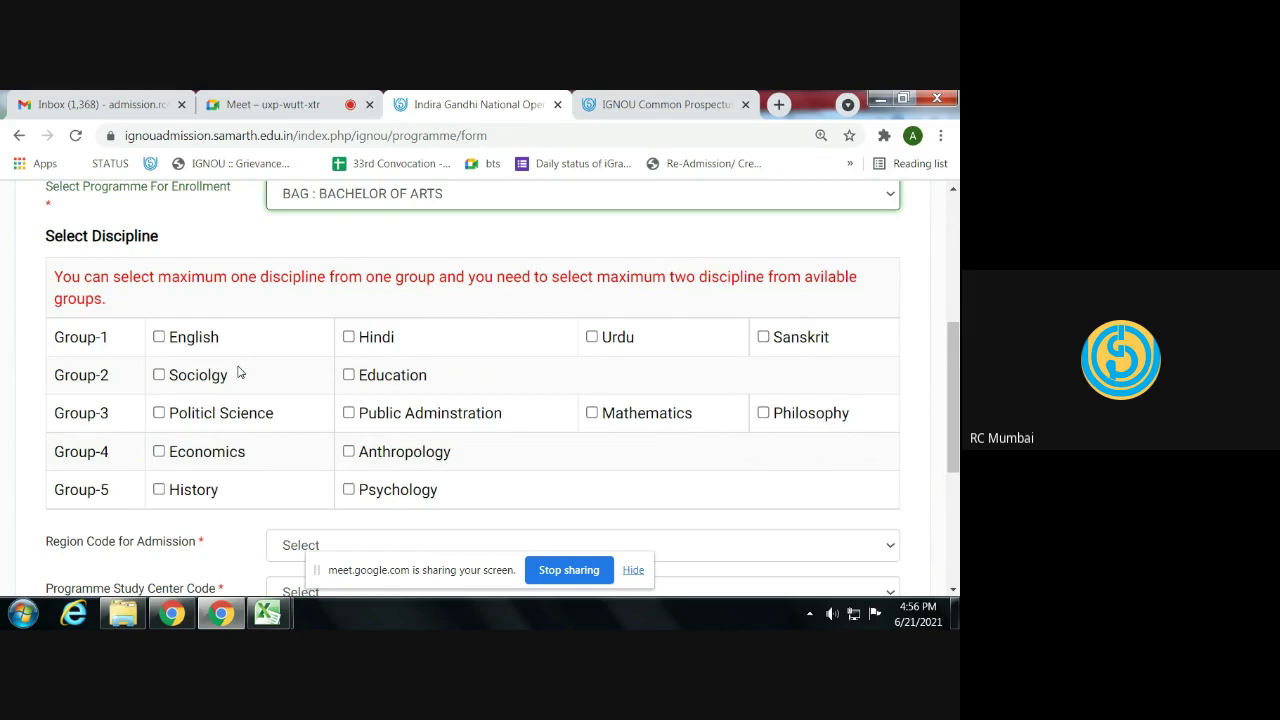
- Tick English in Group-1 and History in Group-5 as the BAG disciplines
click(160, 339)
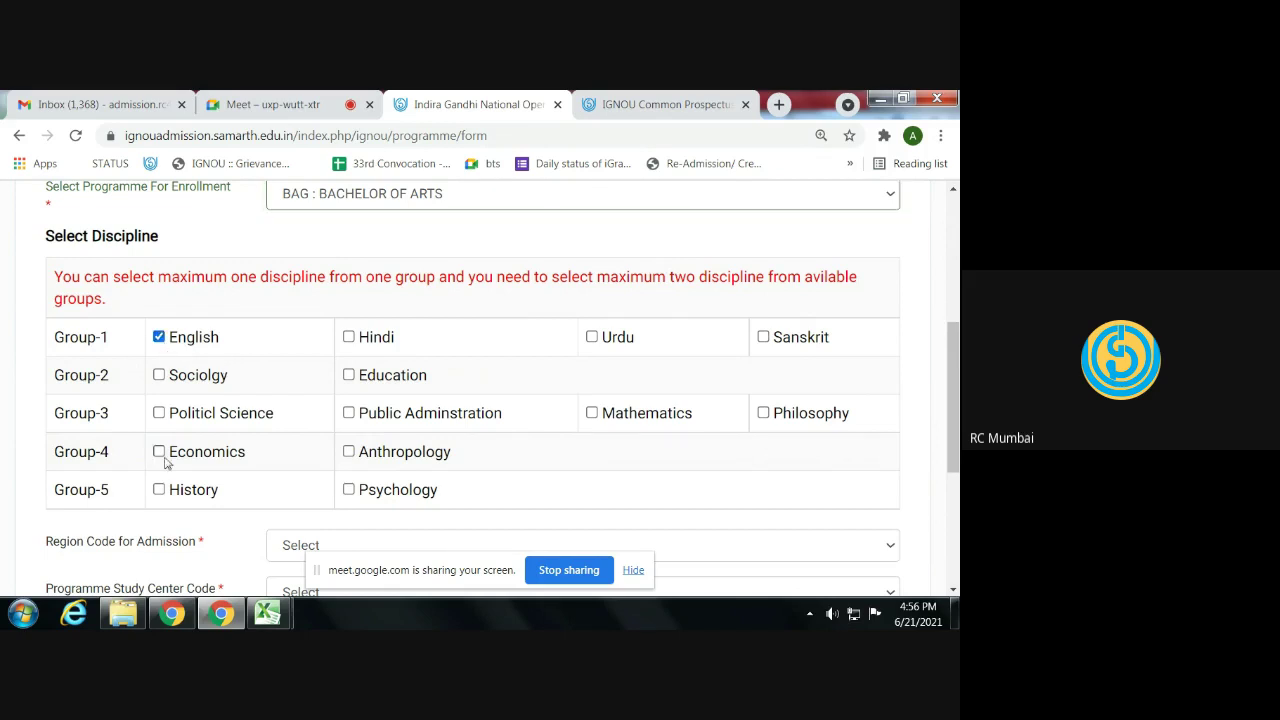
click(158, 489)
scroll(174, 486, down, 2)
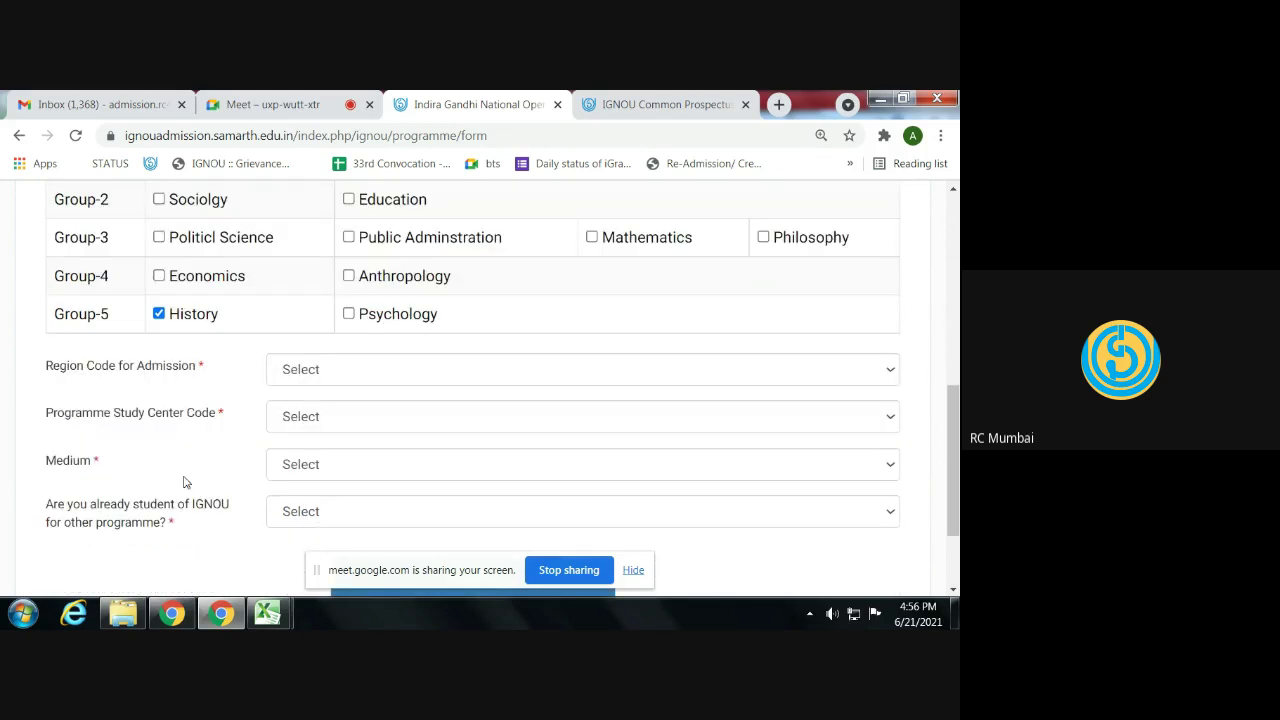
scroll(327, 377, up, 4)
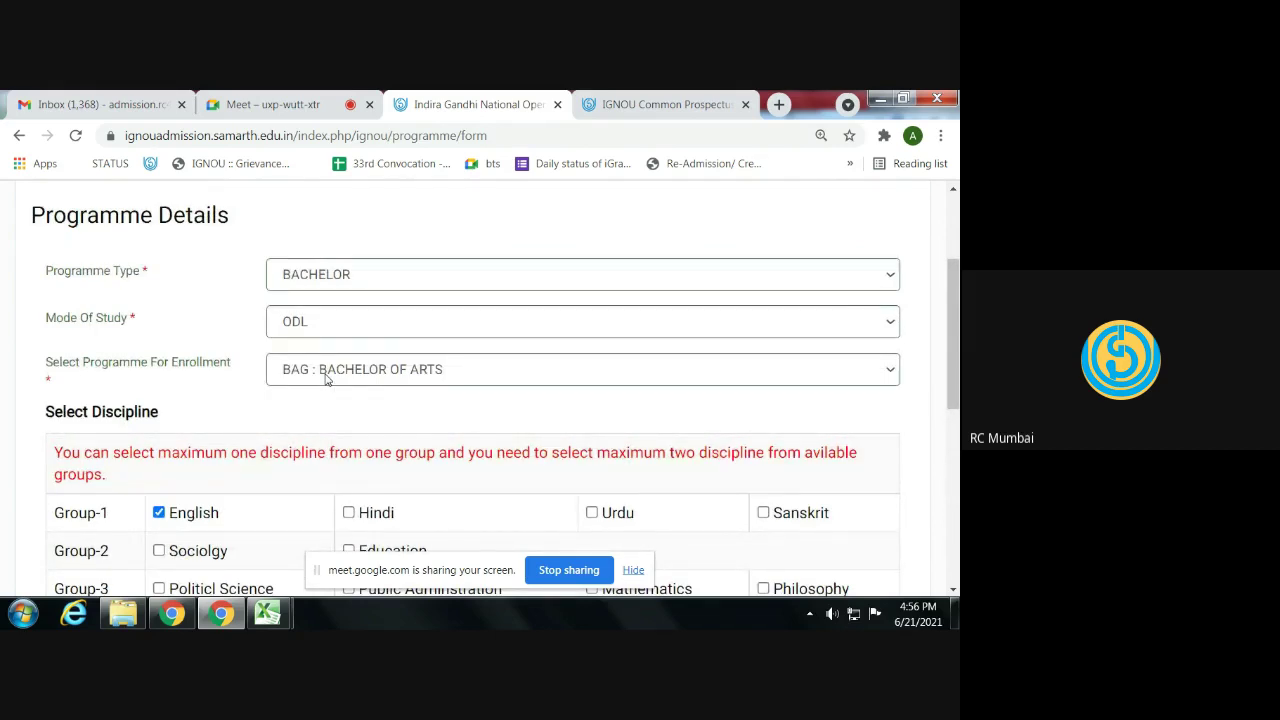
scroll(325, 378, down, 2)
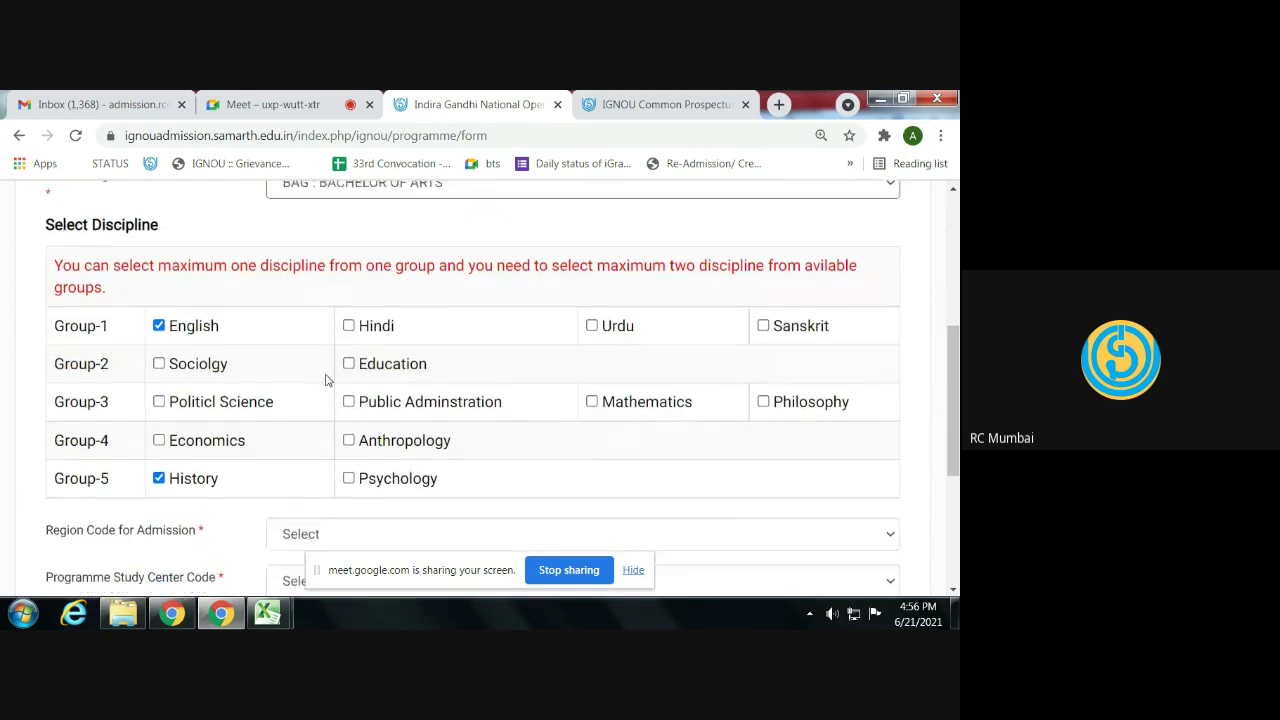
scroll(325, 378, down, 2)
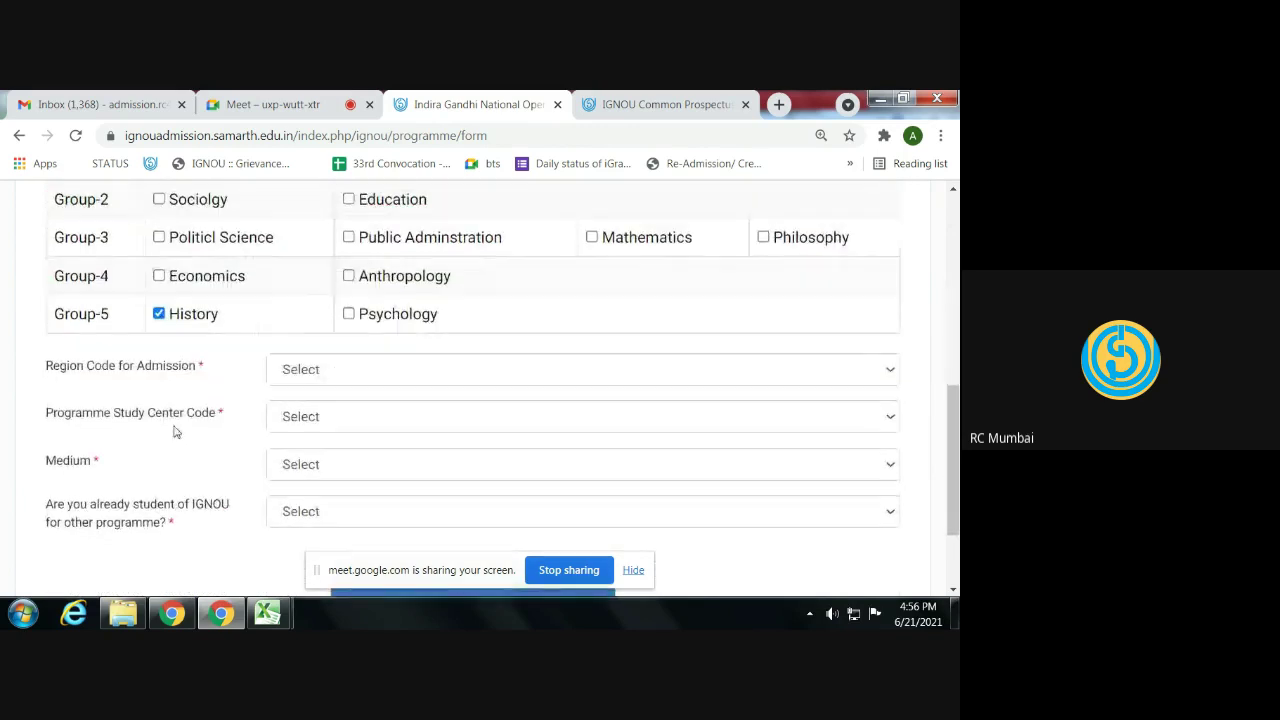
click(313, 372)
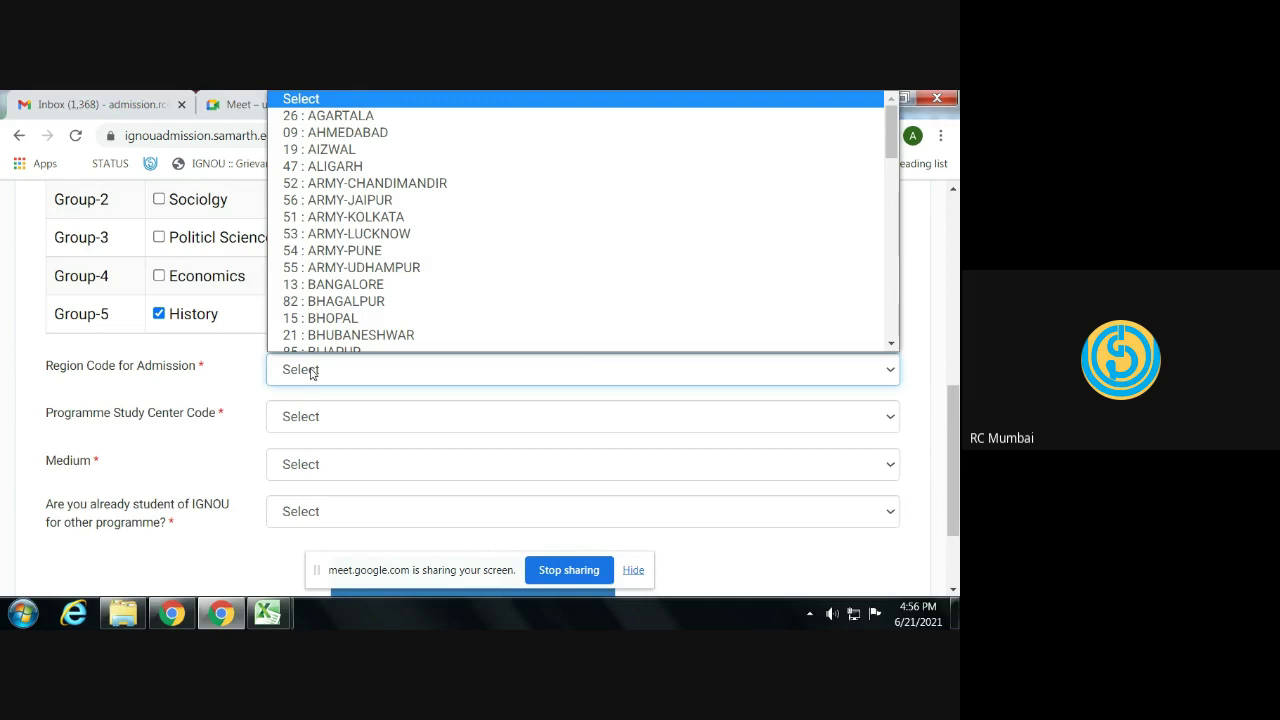
- Choose region 49 : MUMBAI and study centre KJS COLLEGE OF EDUCATION (1601)
text(49 : MUMBAI)
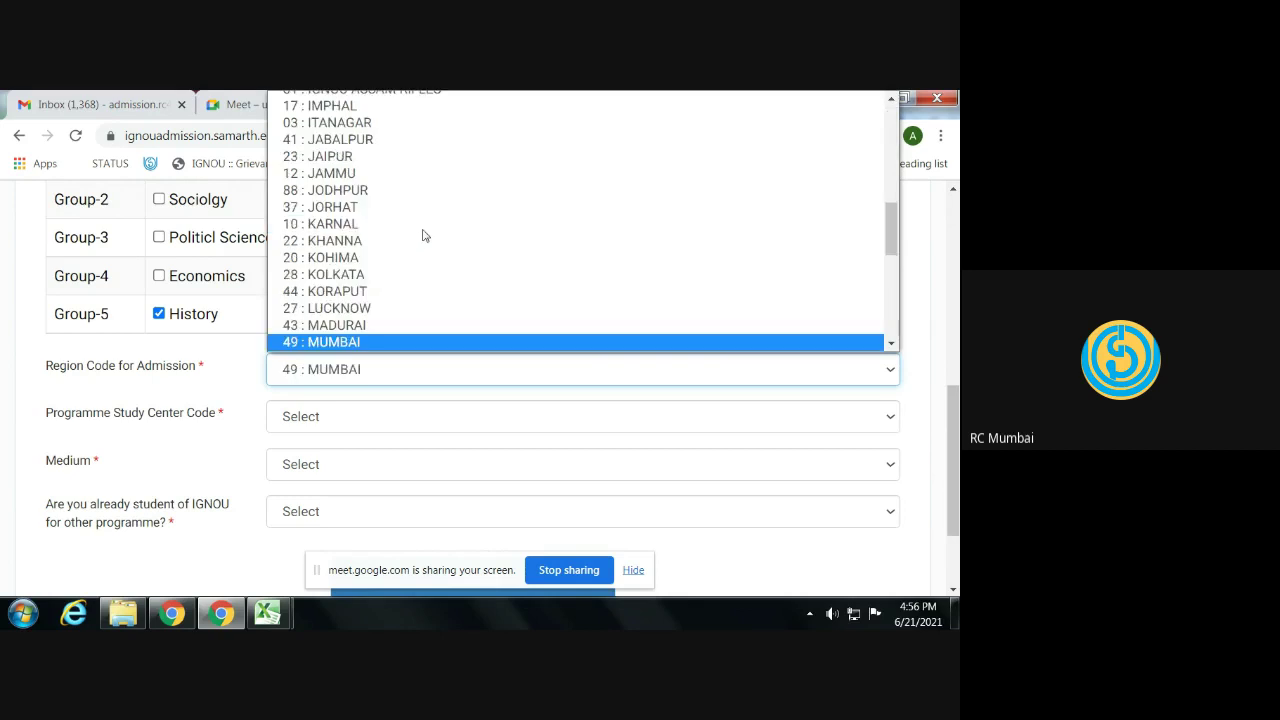
key(Return)
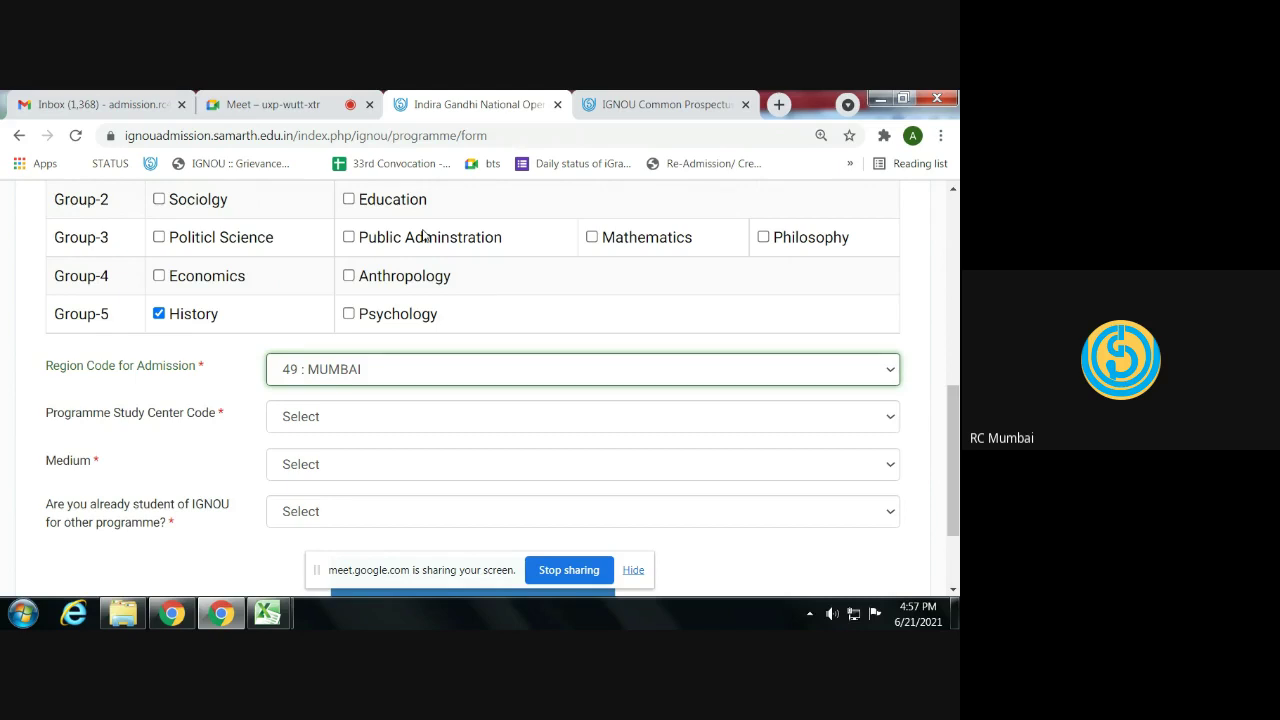
click(298, 421)
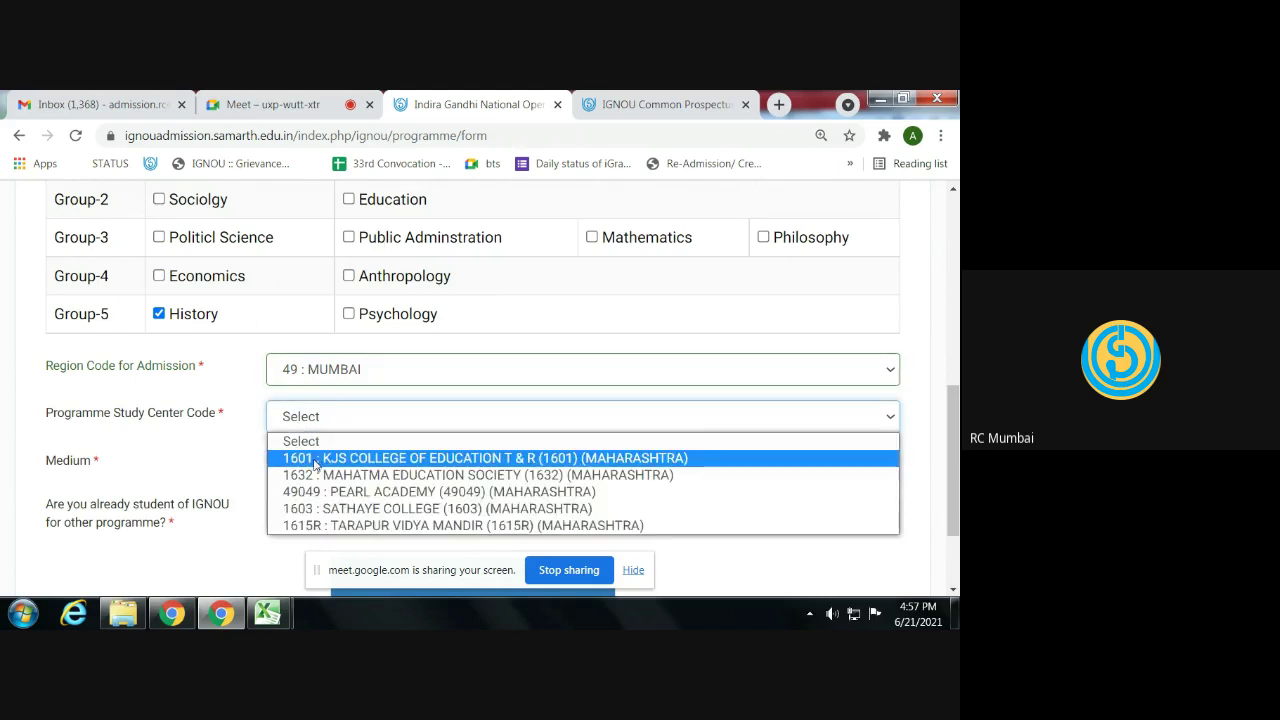
click(316, 459)
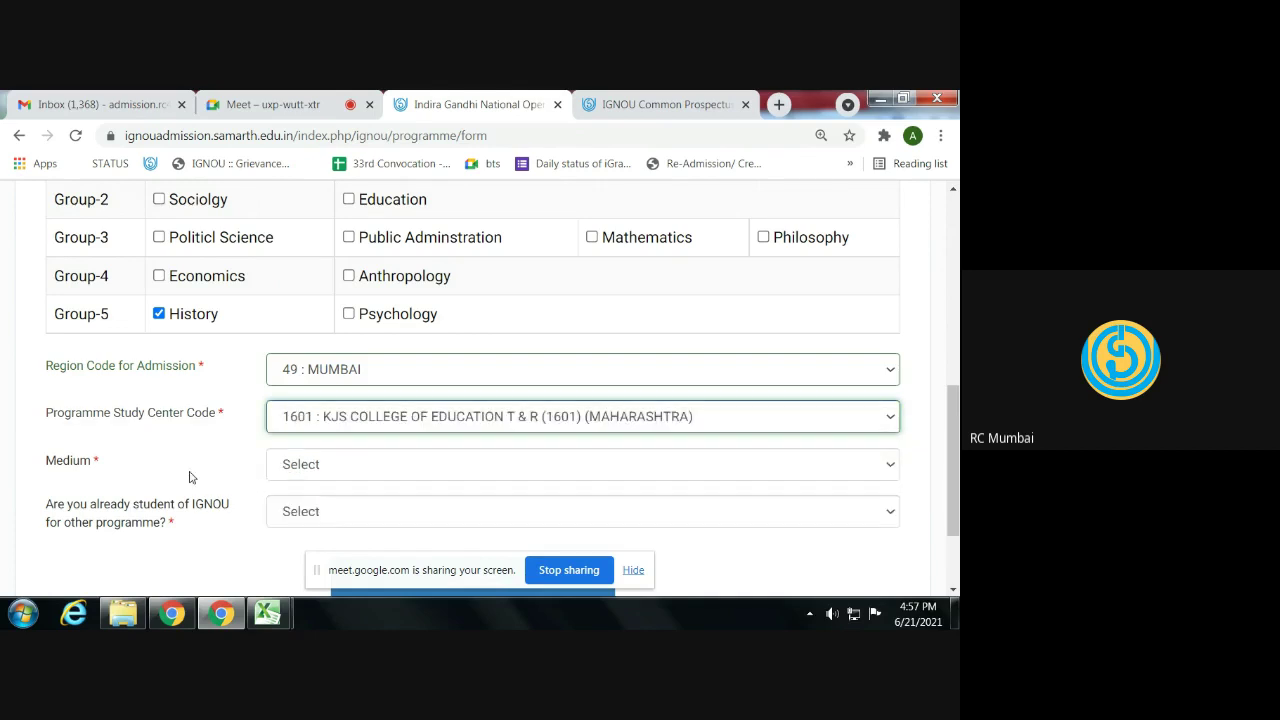
click(328, 421)
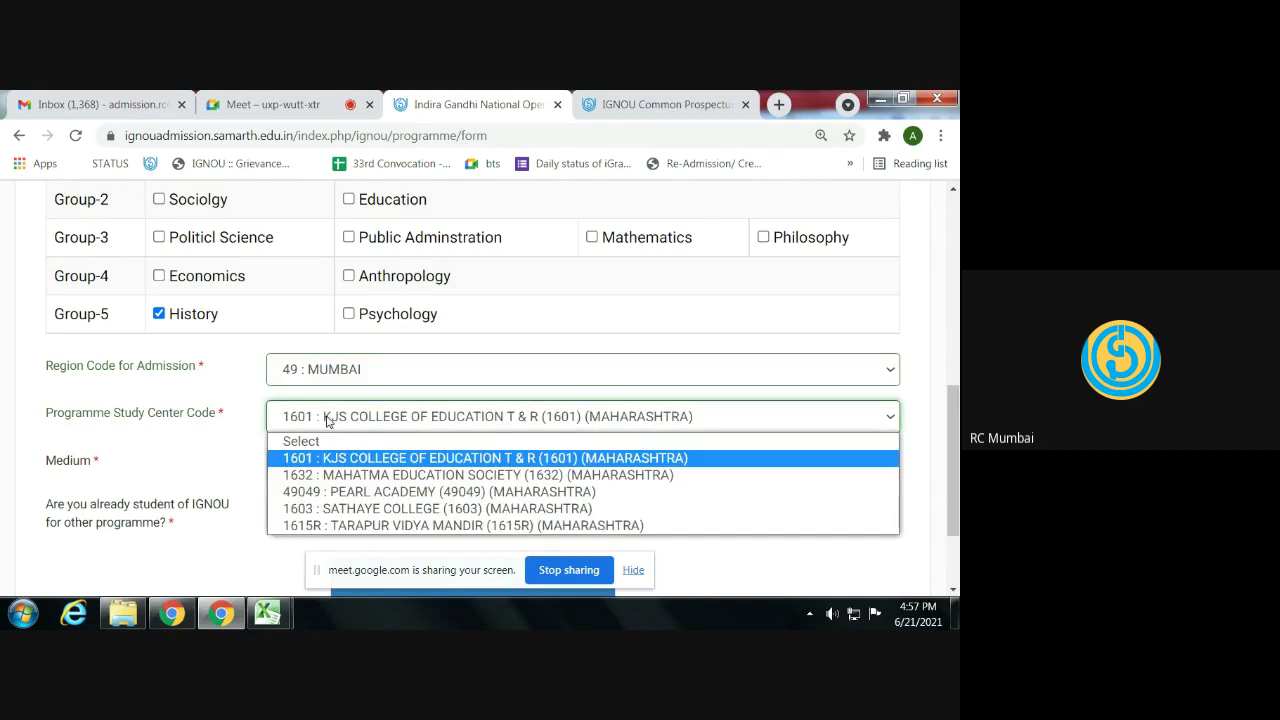
click(213, 428)
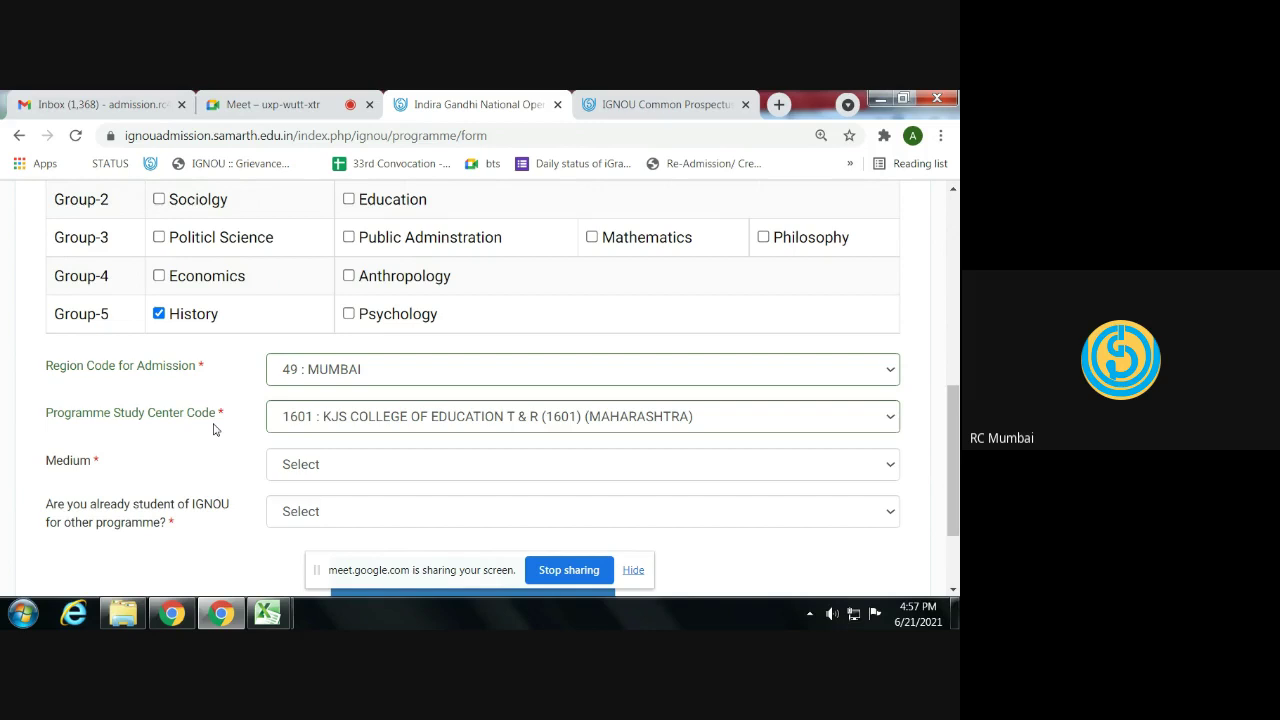
- Set medium to ENGLISH and existing student to No, then save and continue to Qualification
click(282, 460)
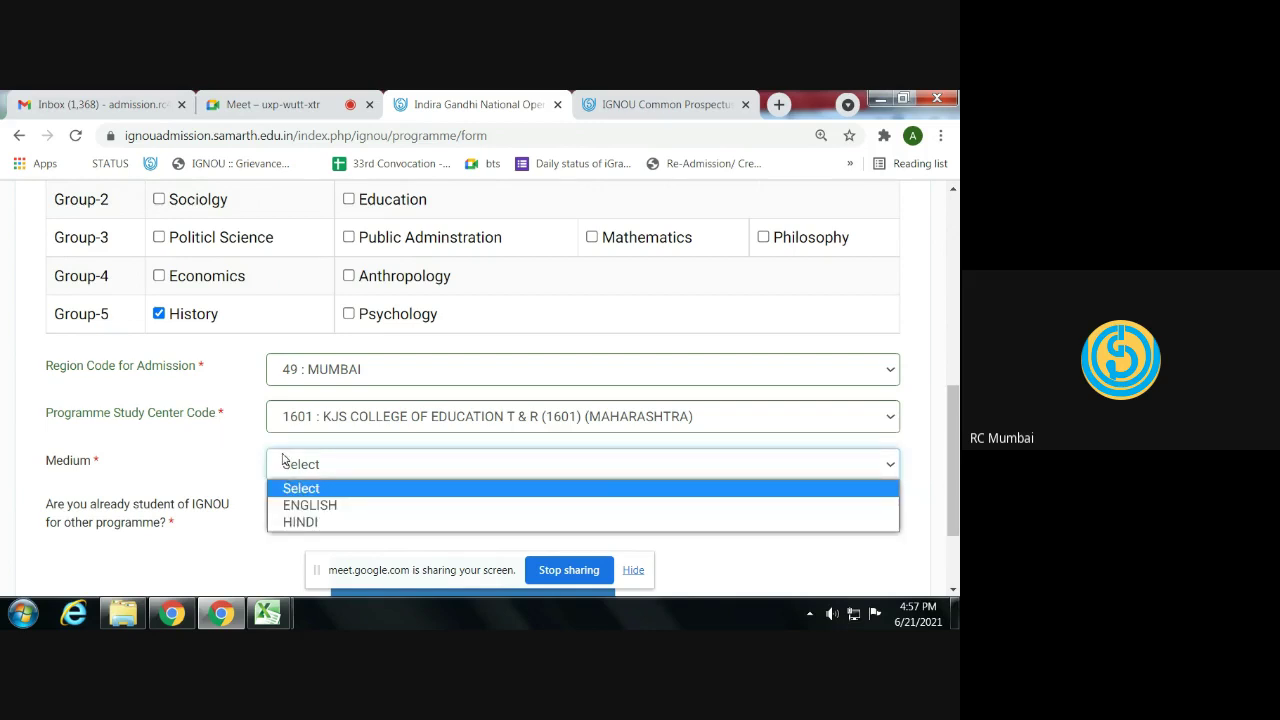
click(310, 505)
click(338, 511)
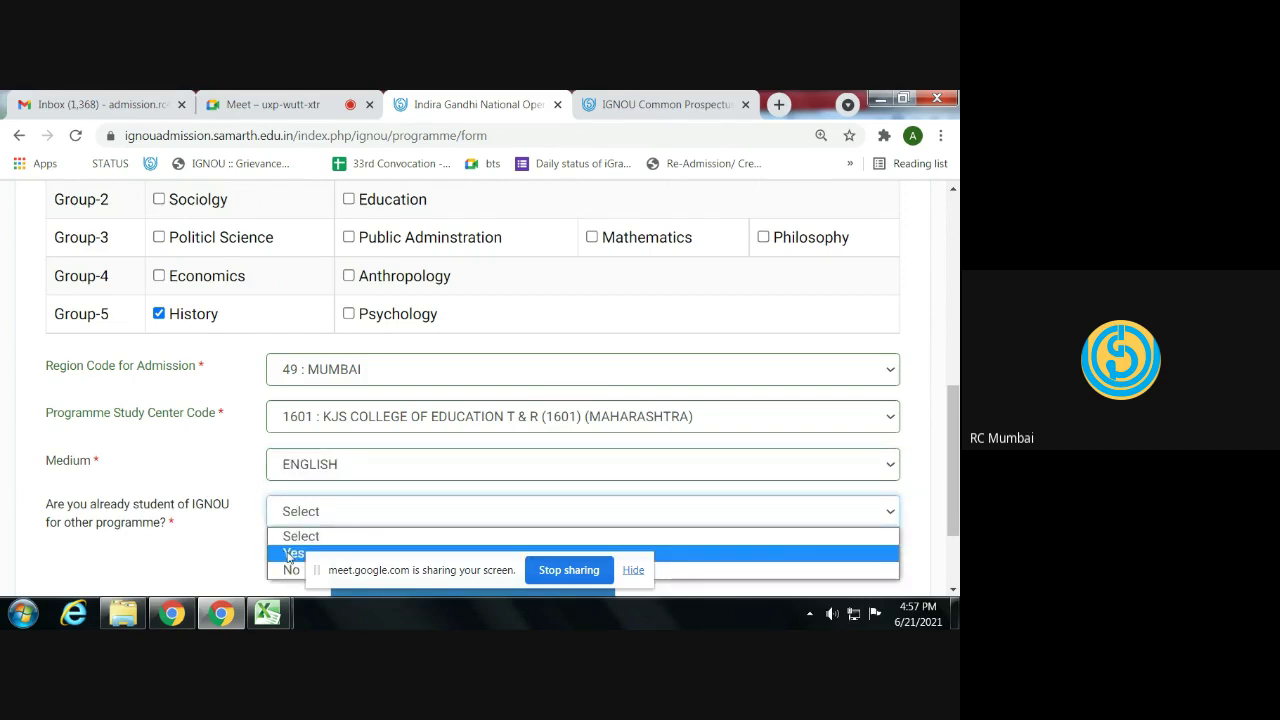
click(289, 556)
scroll(270, 505, down, 3)
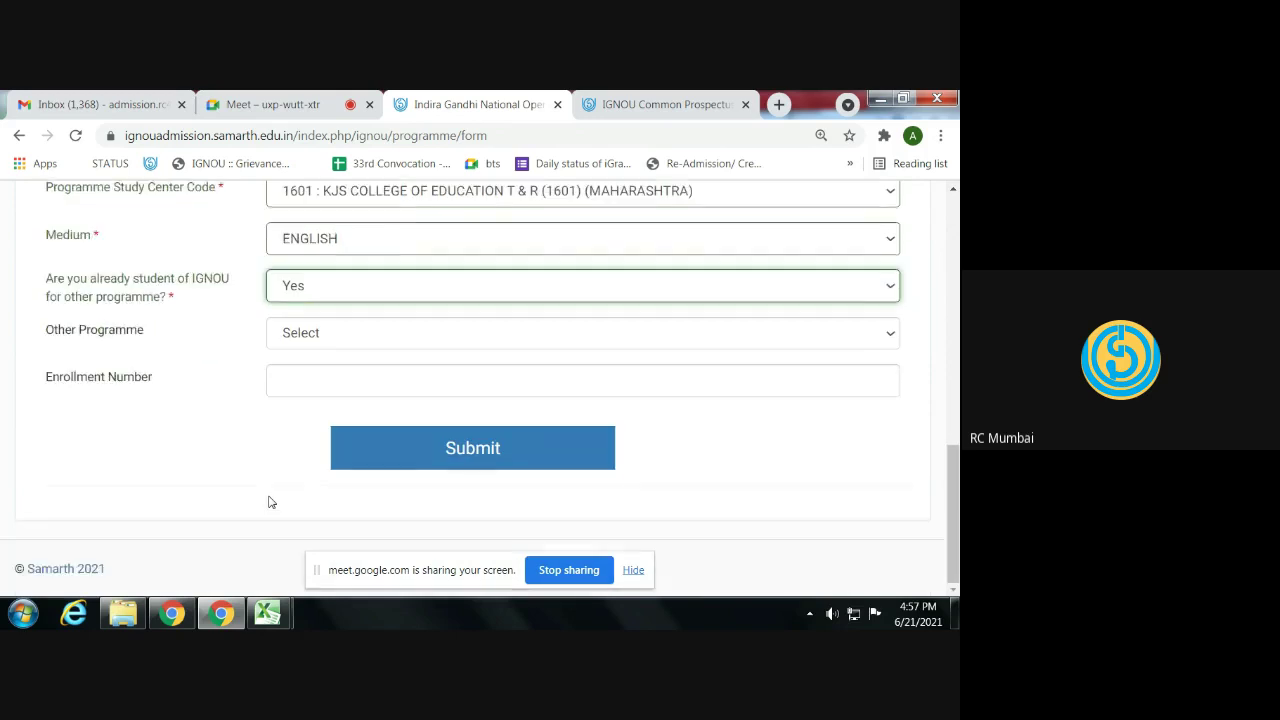
click(311, 287)
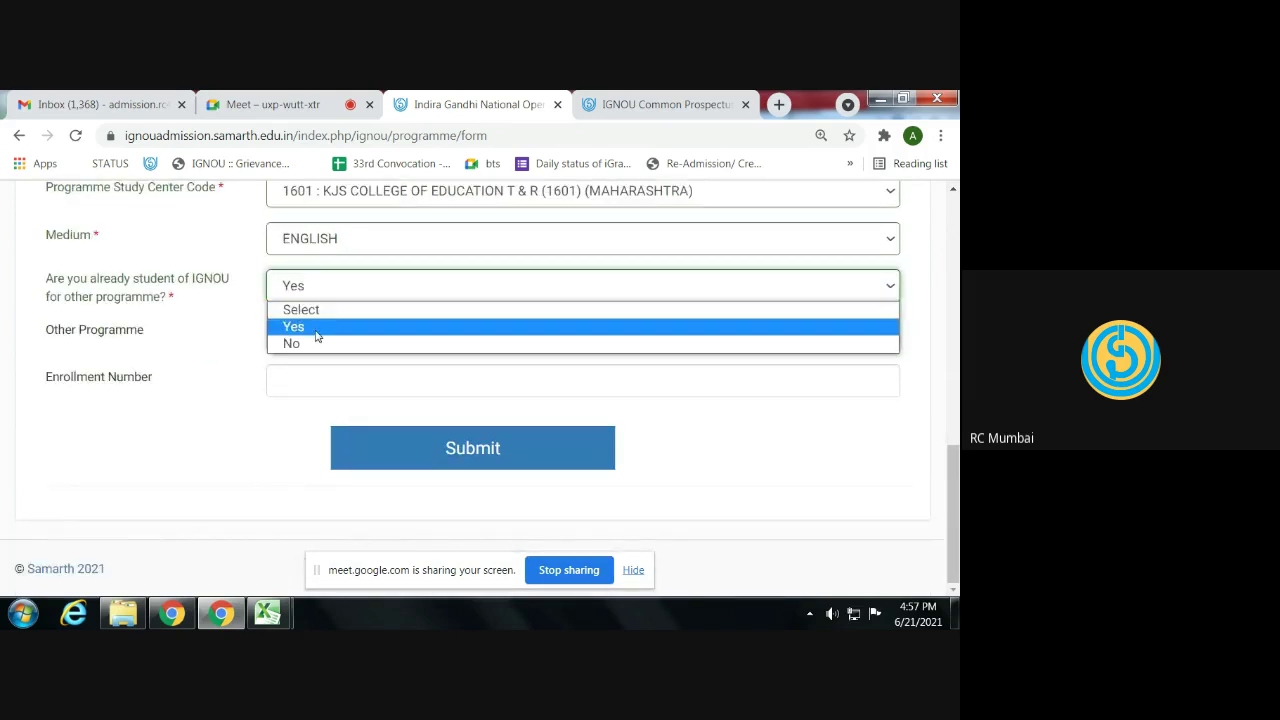
click(314, 343)
click(420, 455)
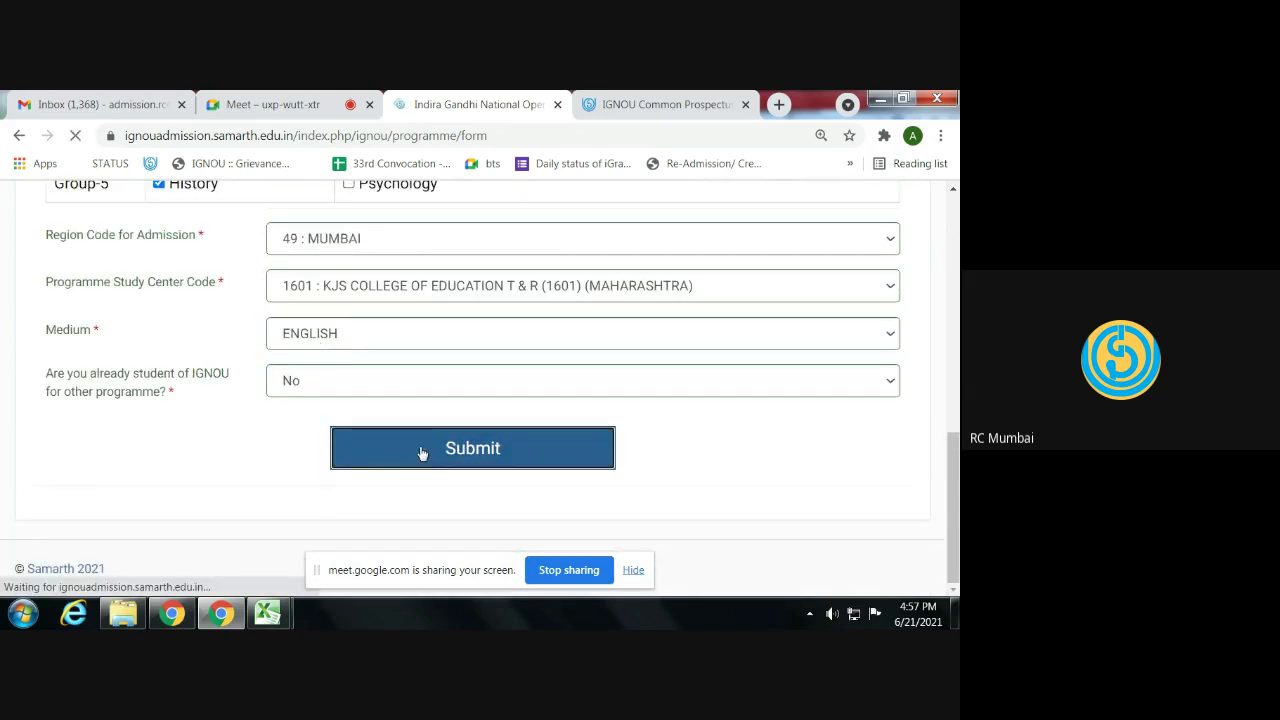
scroll(366, 449, down, 2)
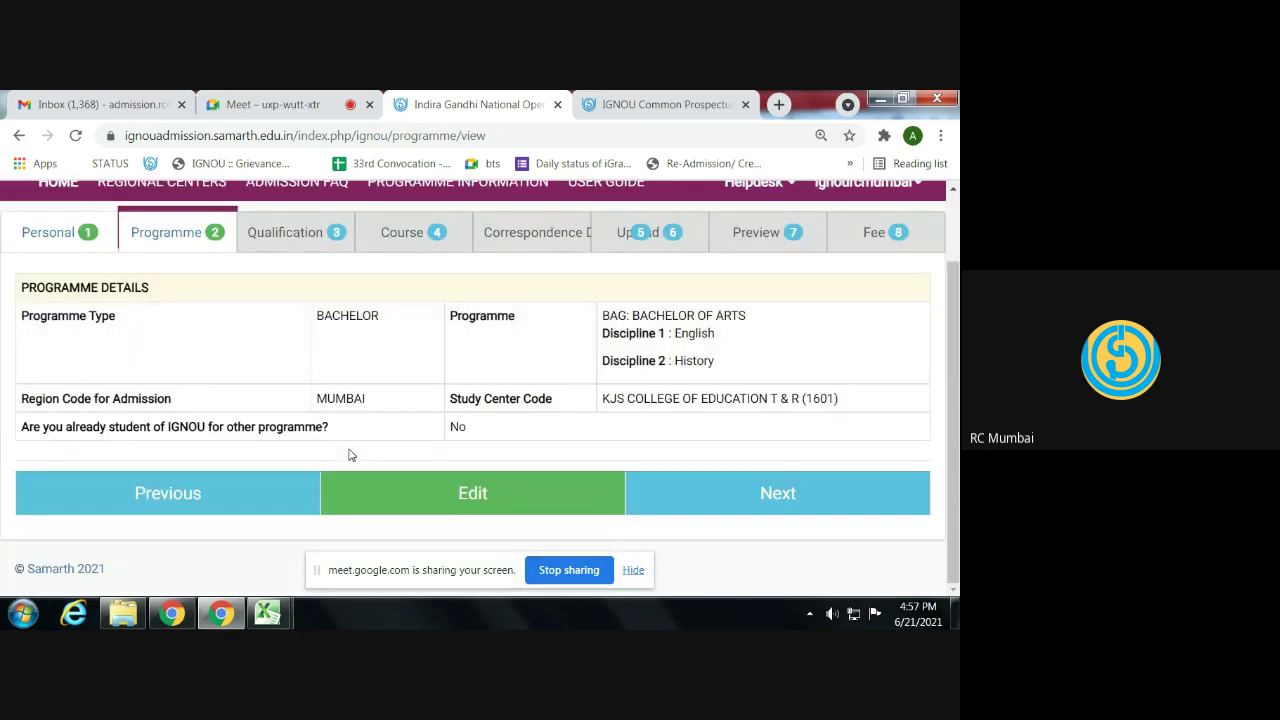
click(679, 492)
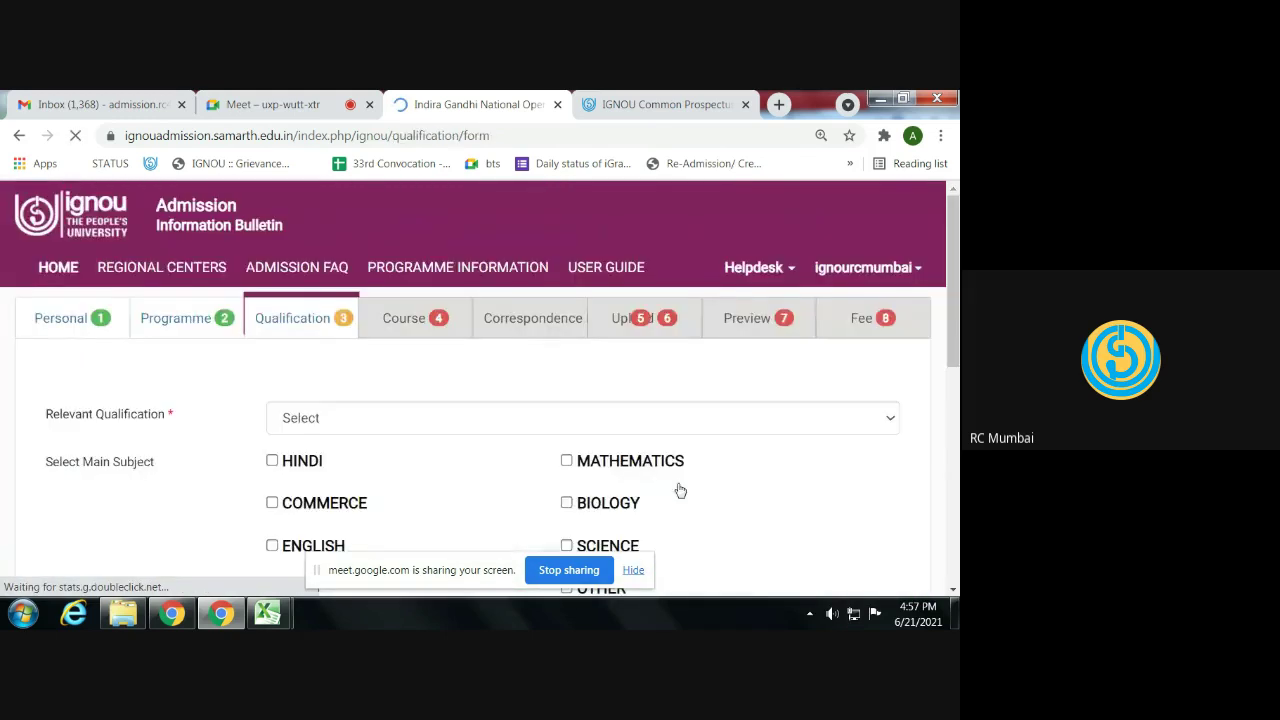
- Select 10+2 OR EQUIVALENT with Science, Mathematics and English as main subjects
scroll(518, 481, down, 1)
click(363, 336)
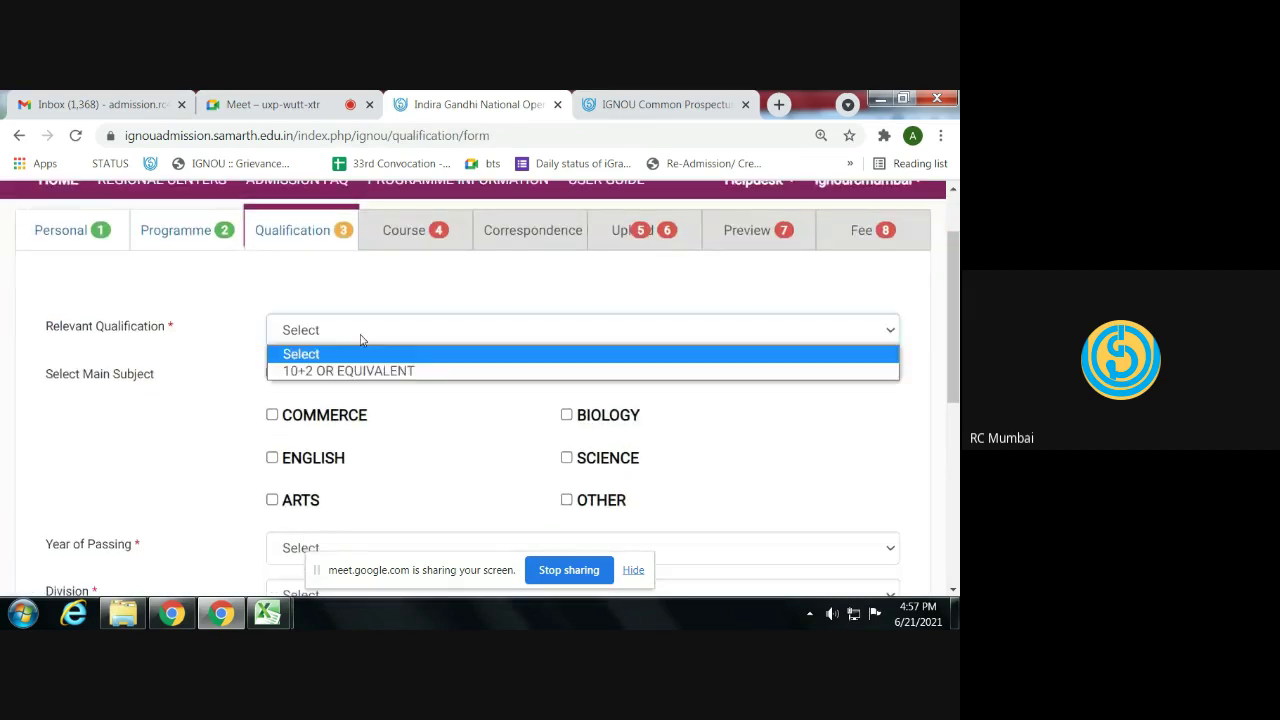
click(363, 372)
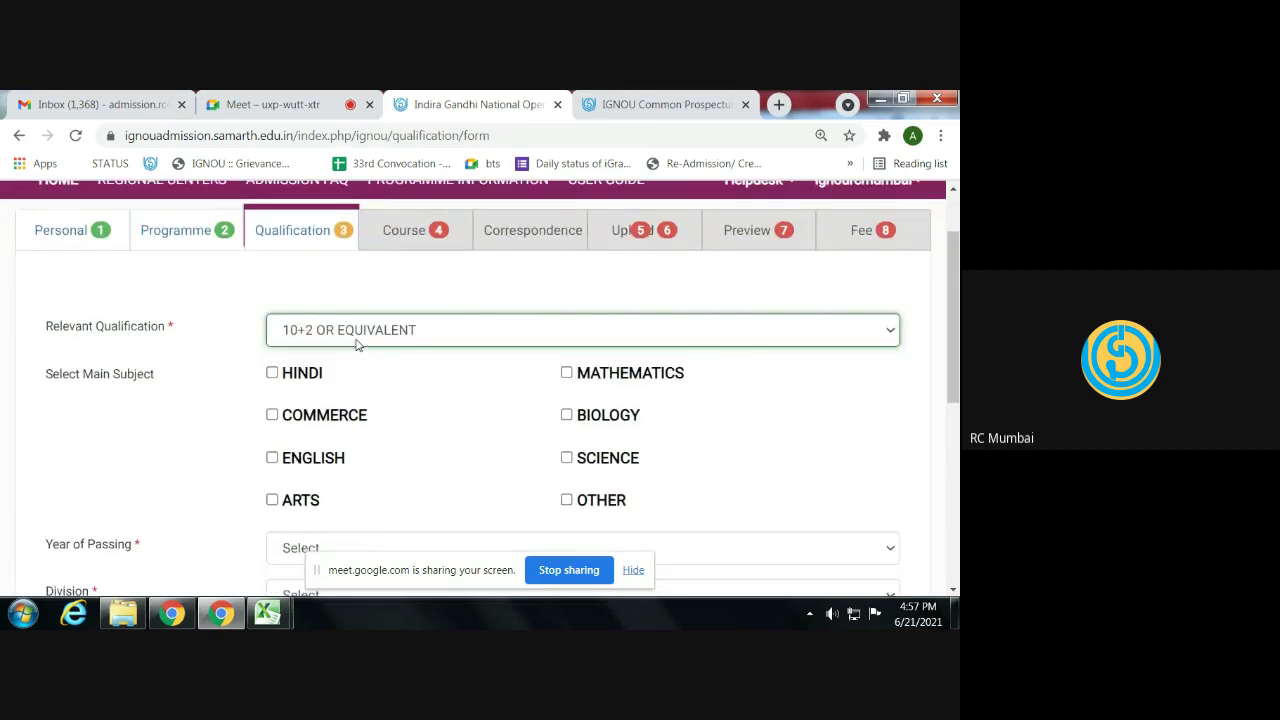
click(354, 336)
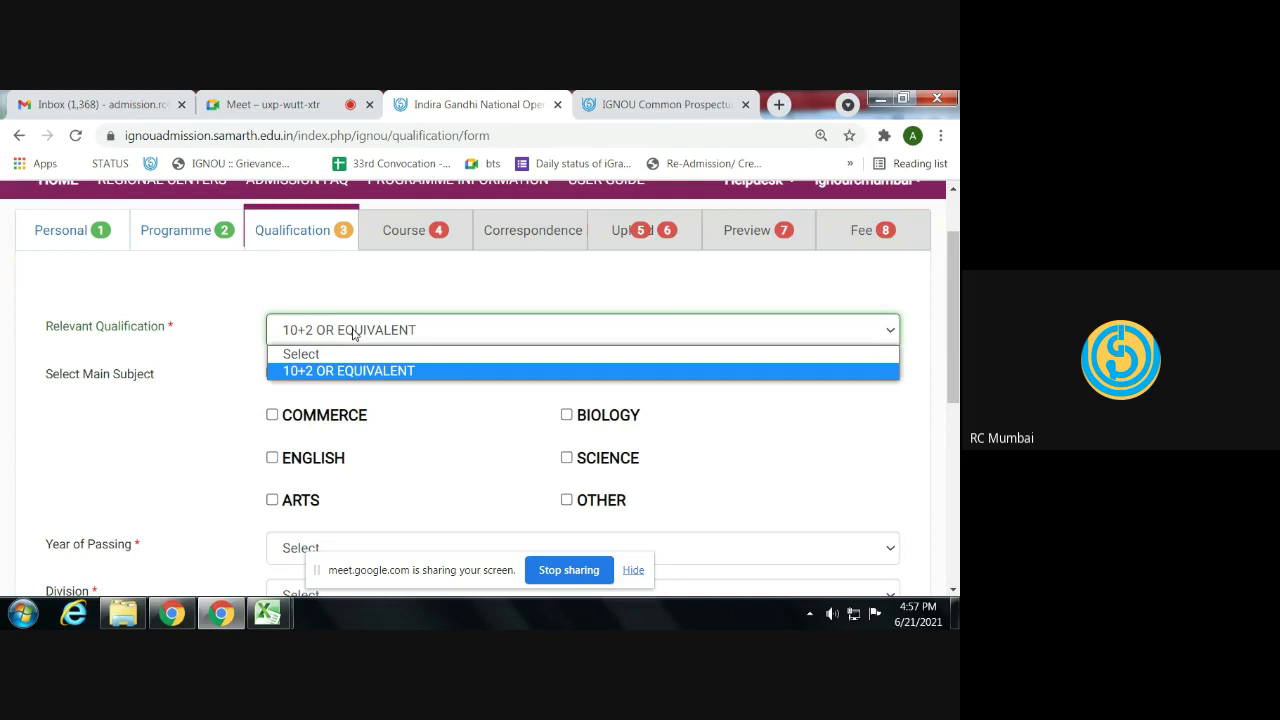
click(354, 371)
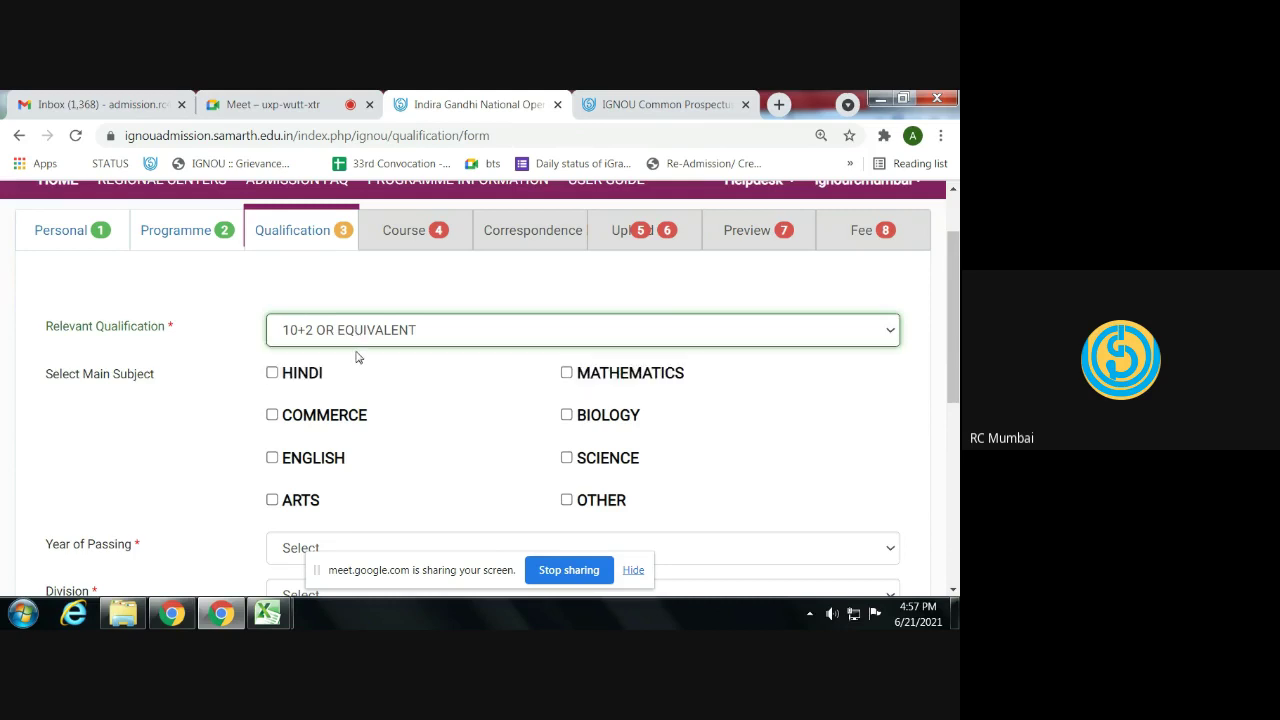
scroll(356, 364, down, 1)
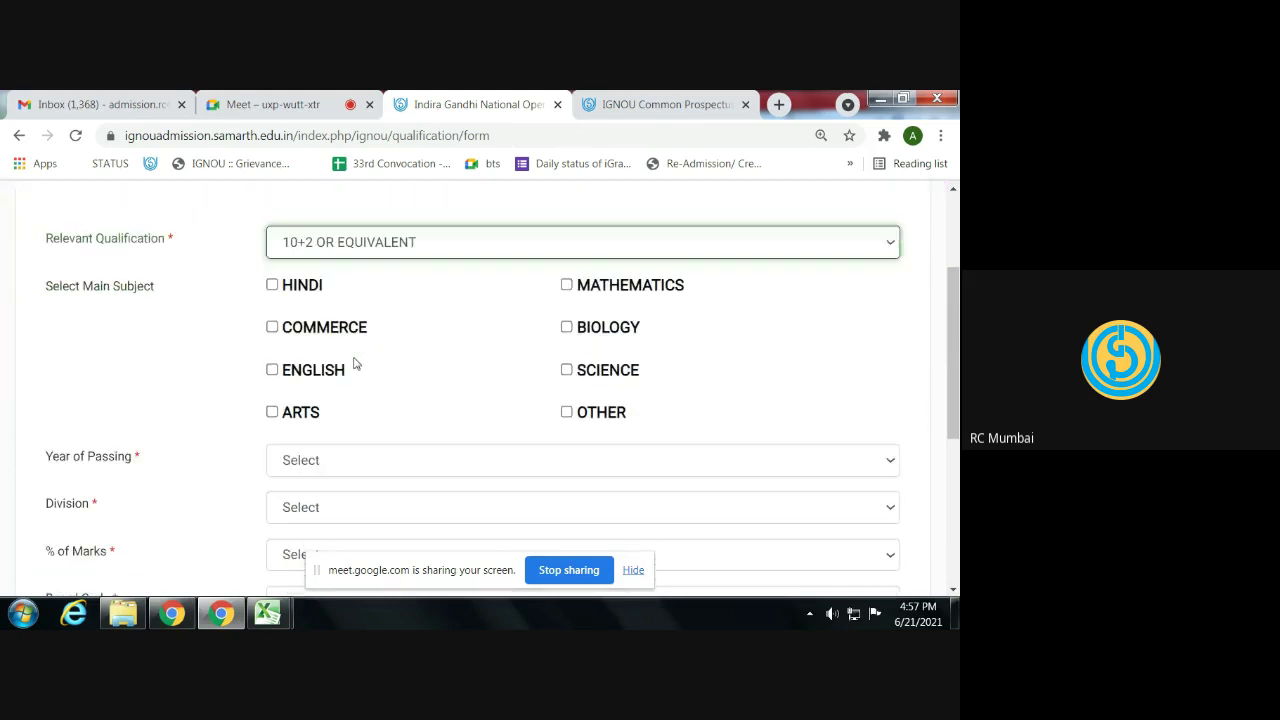
click(567, 370)
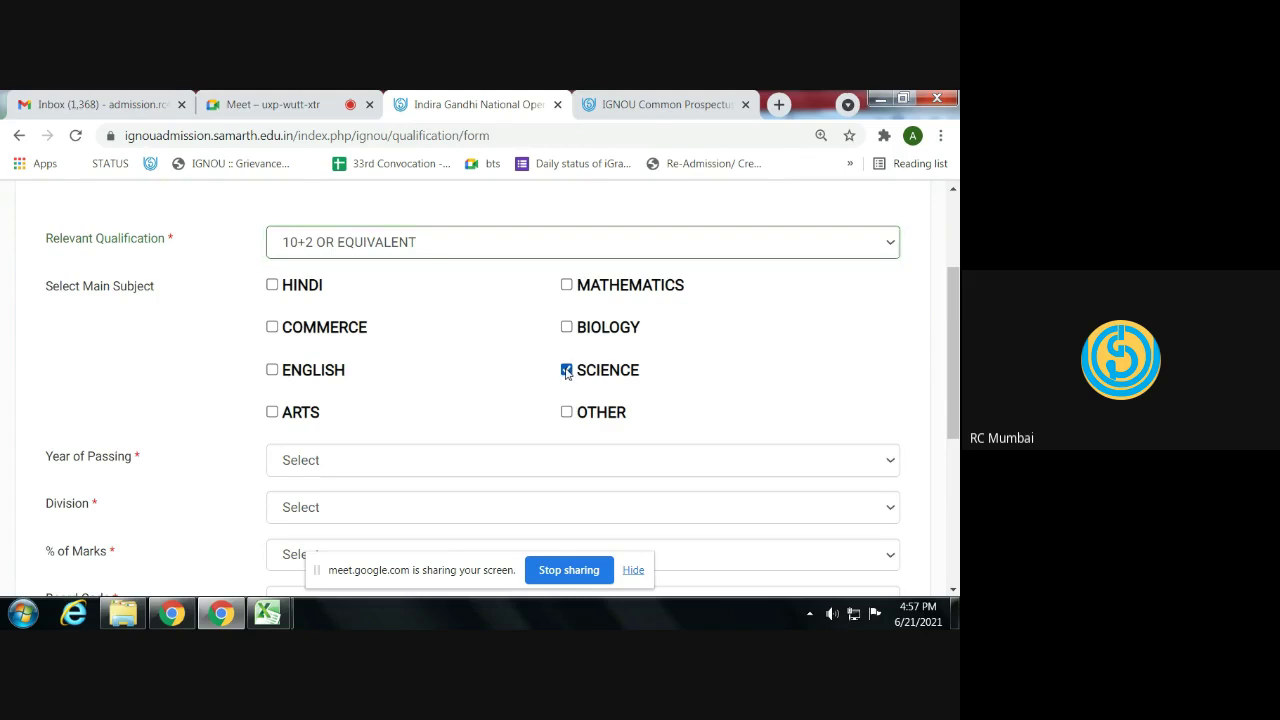
click(566, 285)
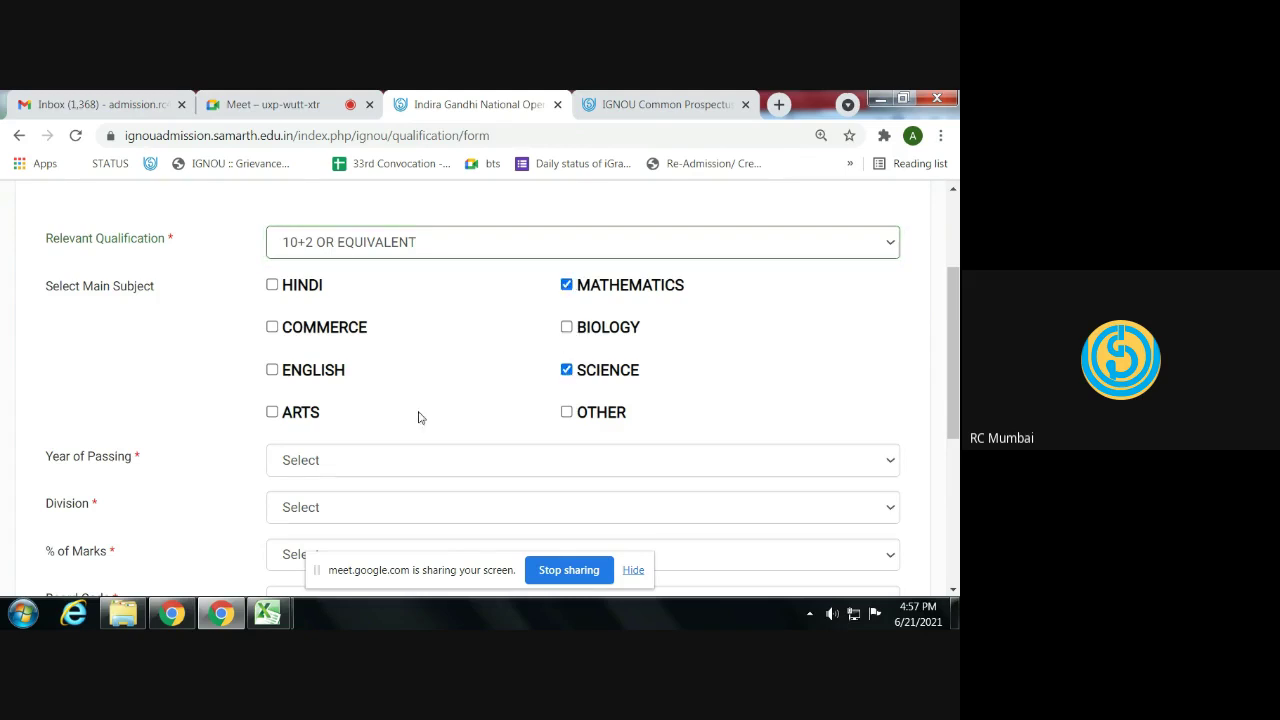
click(272, 371)
- Set year of passing 2015, First division and 80% marks
click(373, 458)
scroll(352, 320, down, 1)
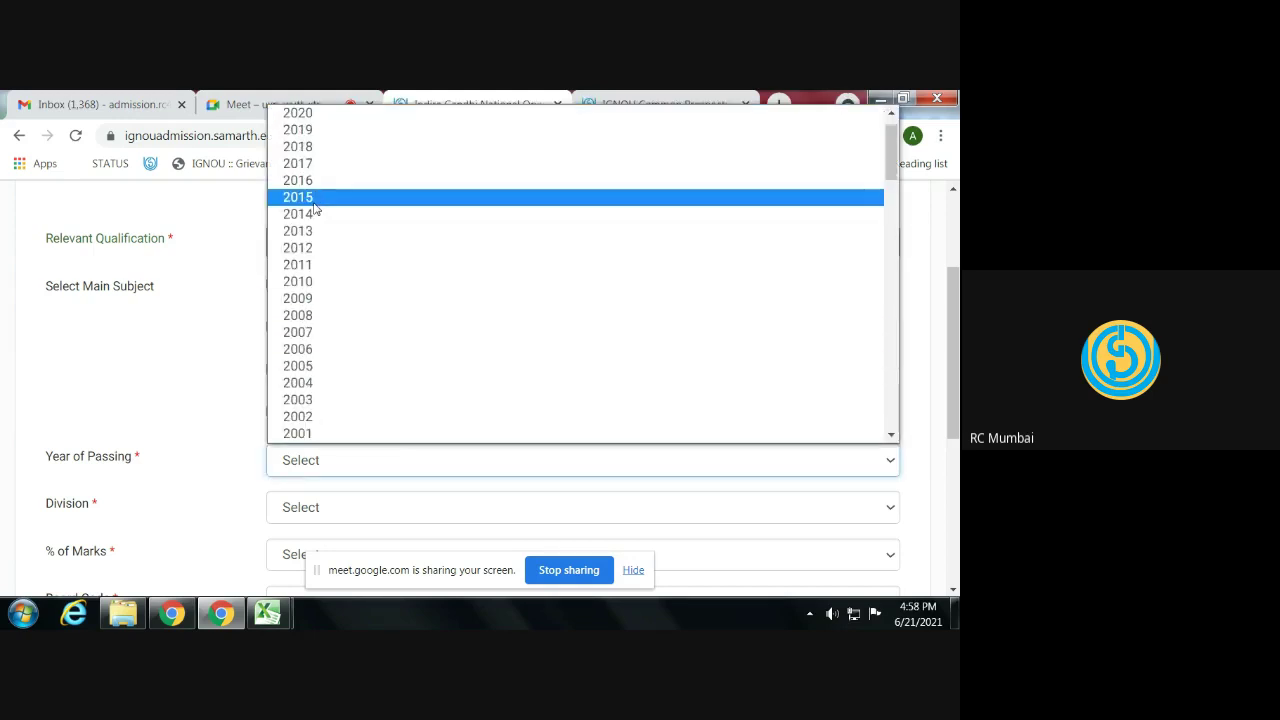
click(358, 199)
scroll(322, 391, down, 2)
click(316, 337)
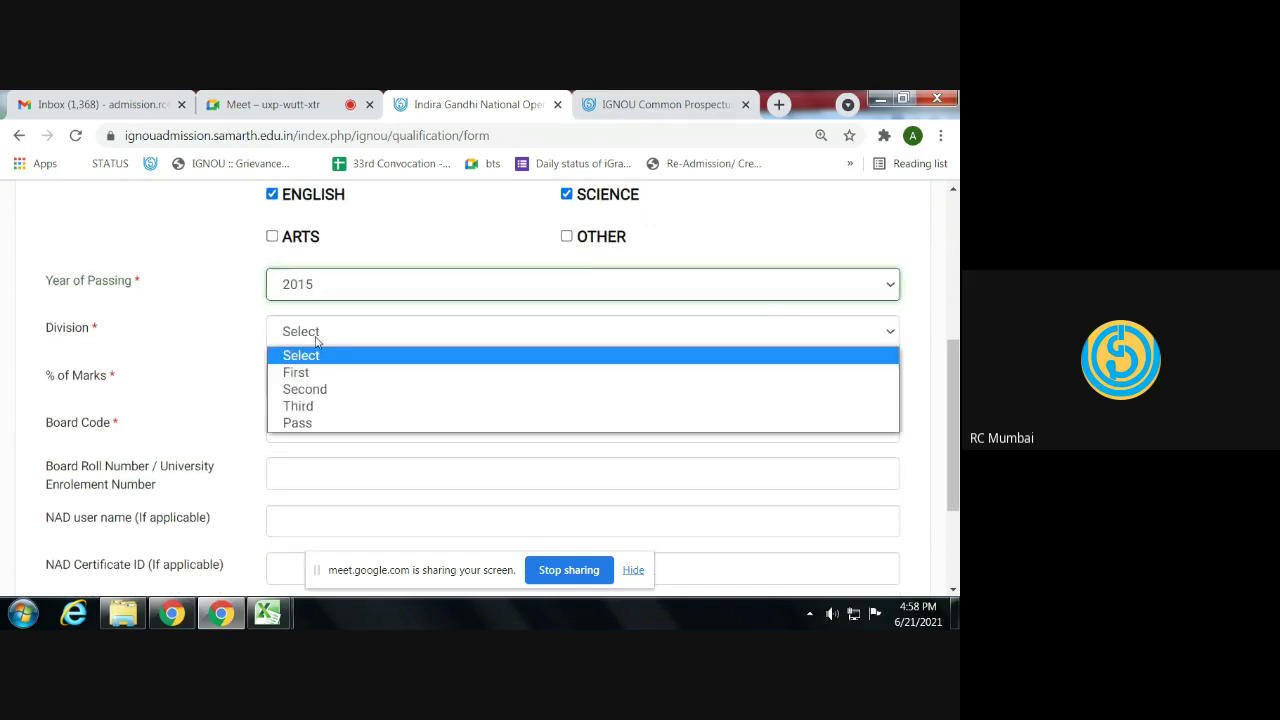
click(318, 372)
click(318, 385)
scroll(323, 245, down, 3)
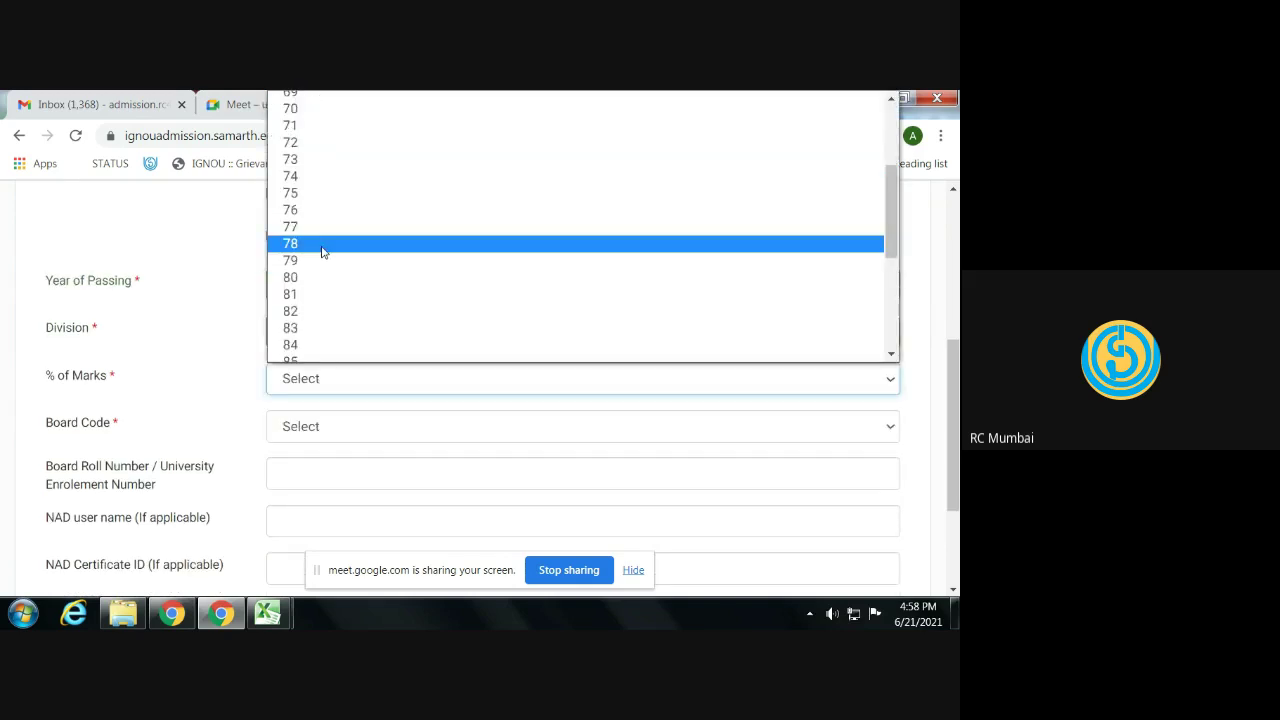
click(330, 280)
scroll(355, 354, down, 1)
click(332, 338)
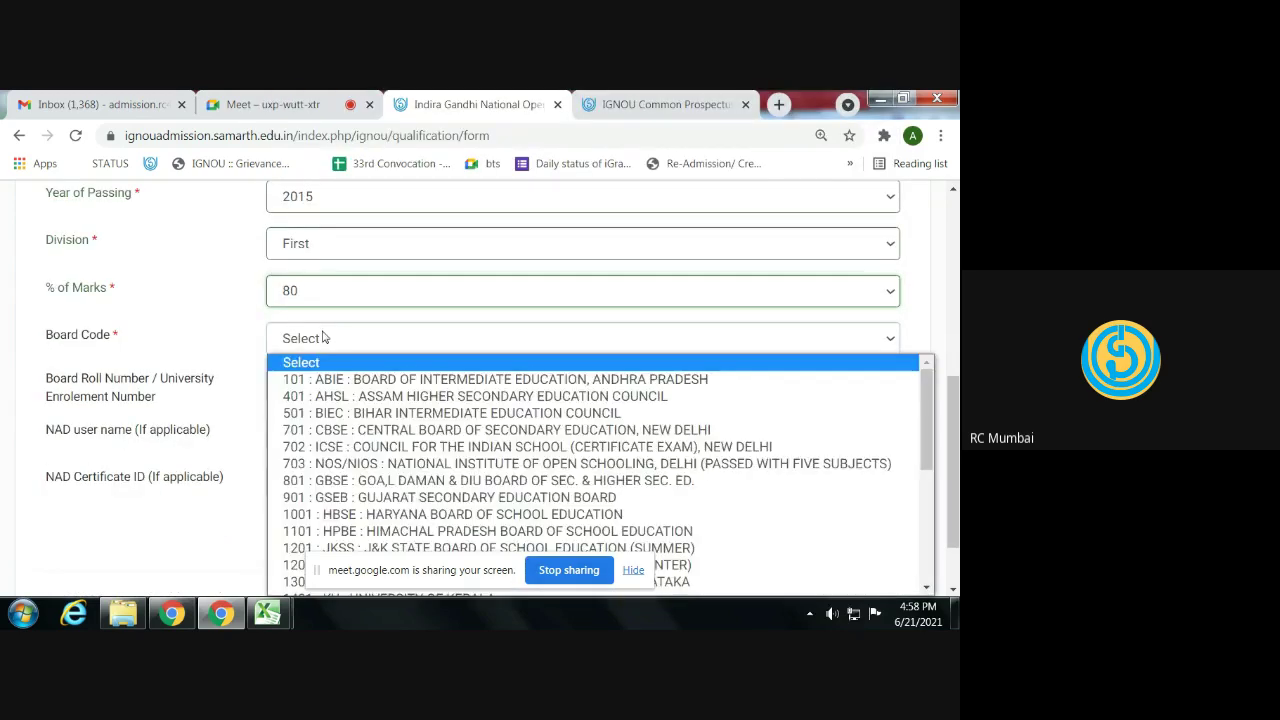
- Set Board Code to 701 : CBSE and save the qualification details
scroll(348, 385, down, 5)
scroll(350, 375, up, 5)
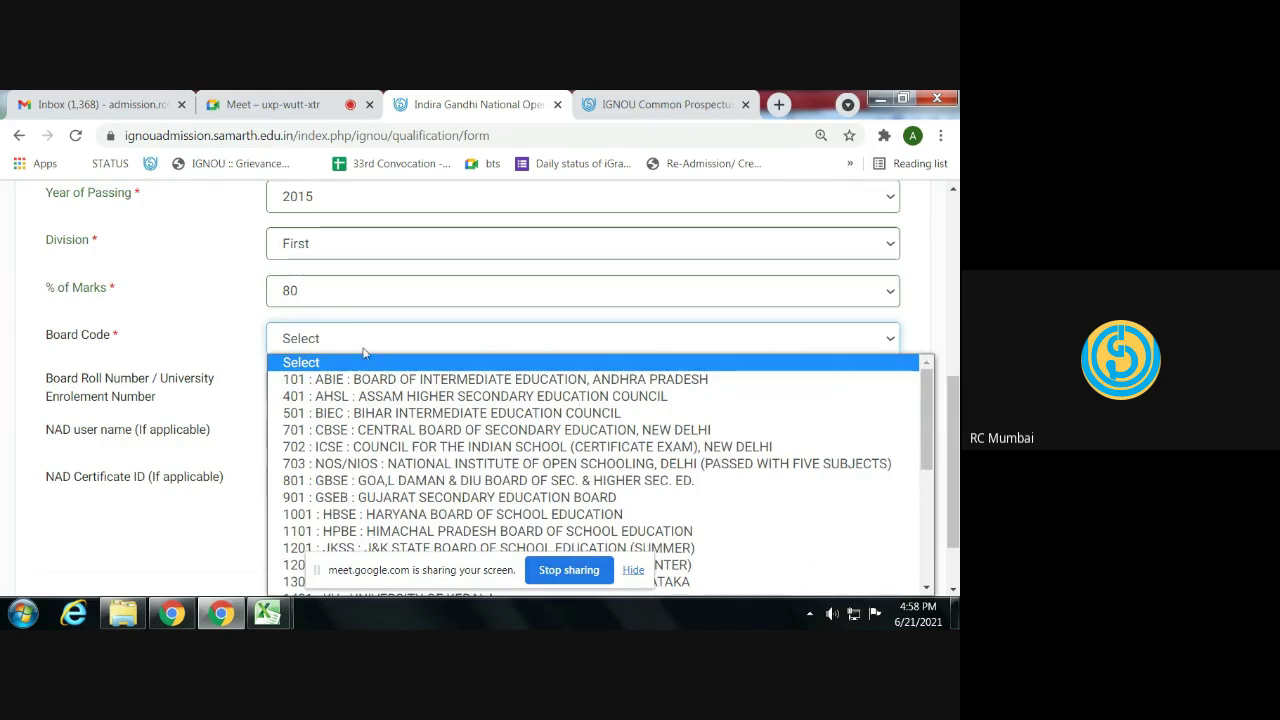
scroll(374, 410, down, 1)
scroll(374, 410, down, 3)
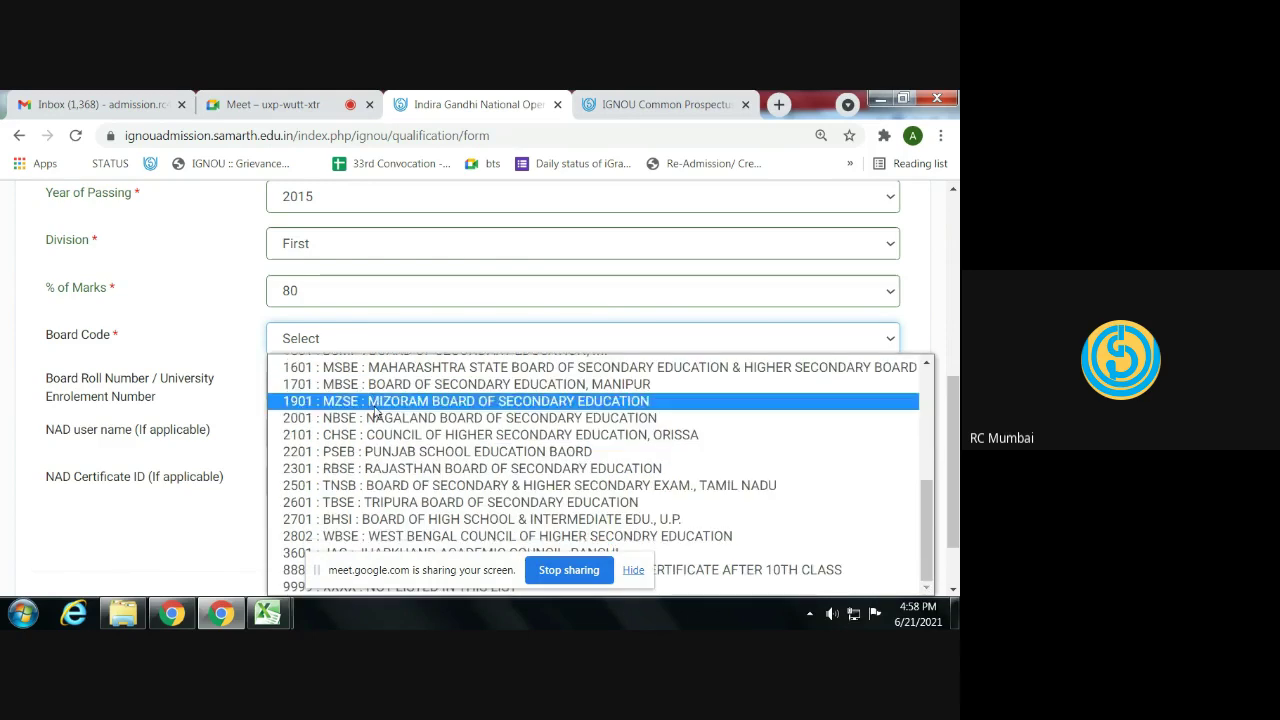
click(686, 586)
click(428, 340)
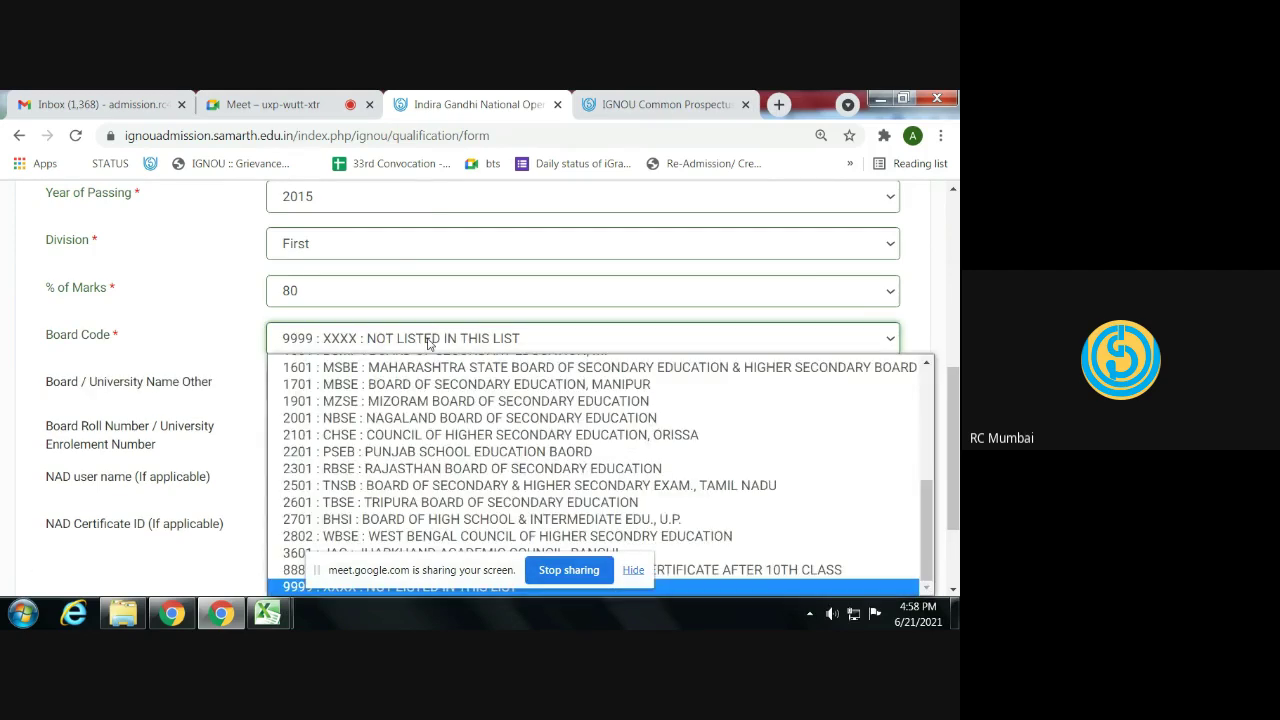
scroll(420, 400, up, 5)
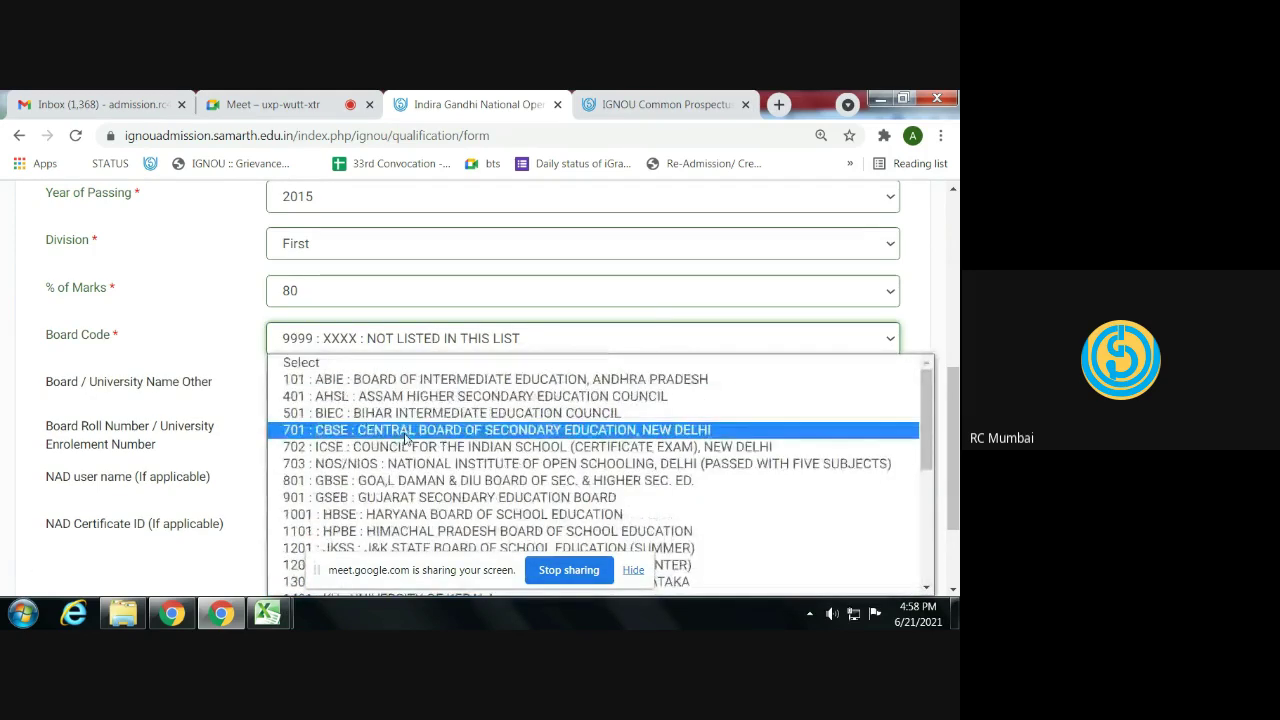
click(406, 430)
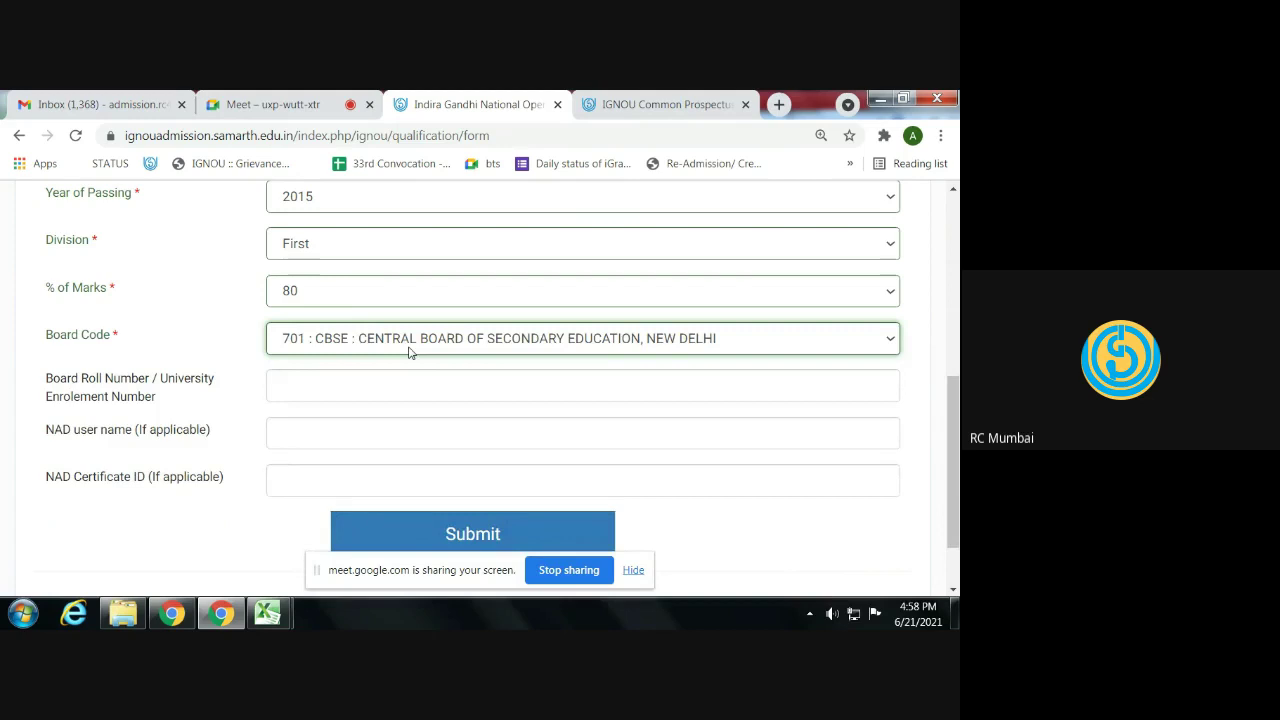
click(304, 390)
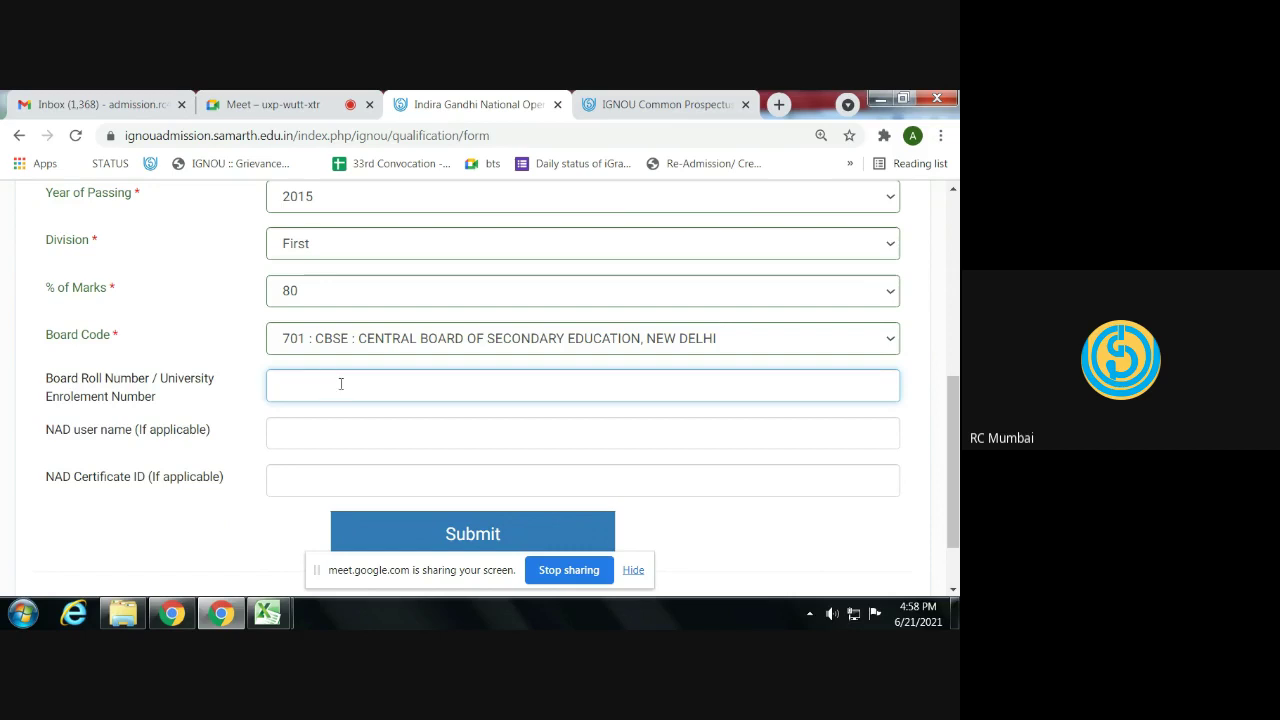
scroll(471, 429, down, 1)
click(445, 455)
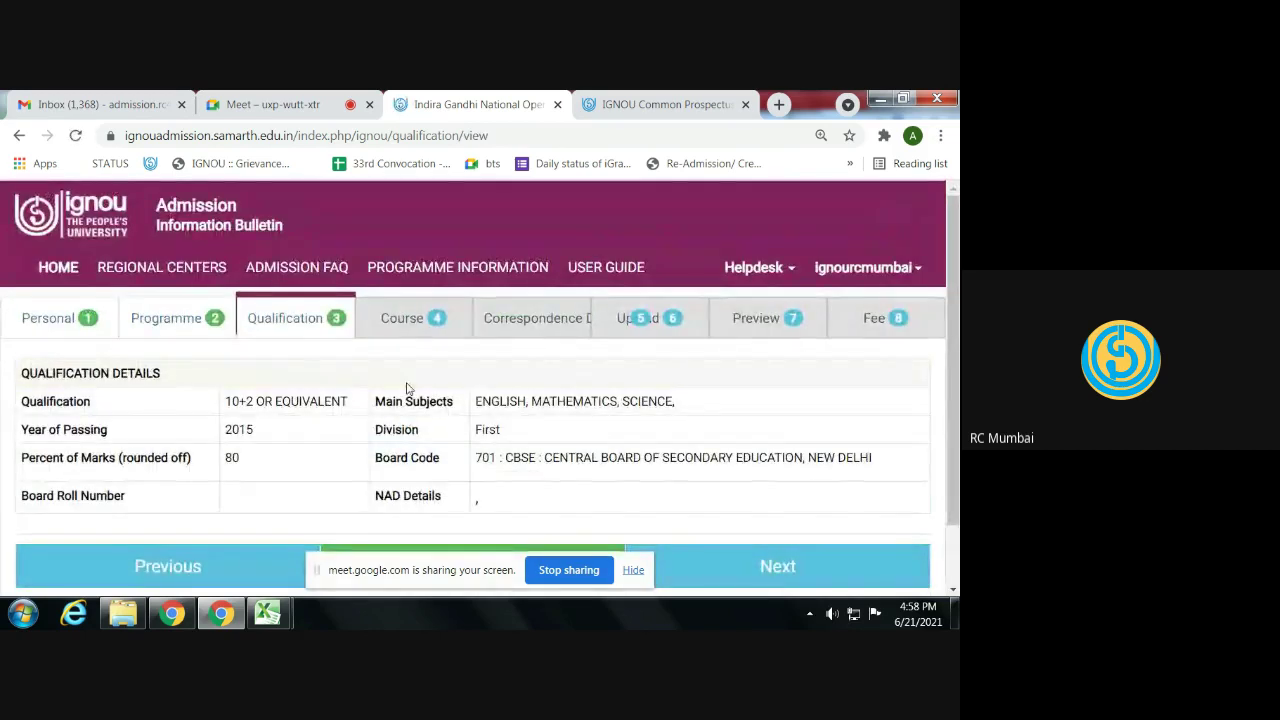
- Continue to the BAG course selection step
scroll(407, 389, down, 1)
click(704, 484)
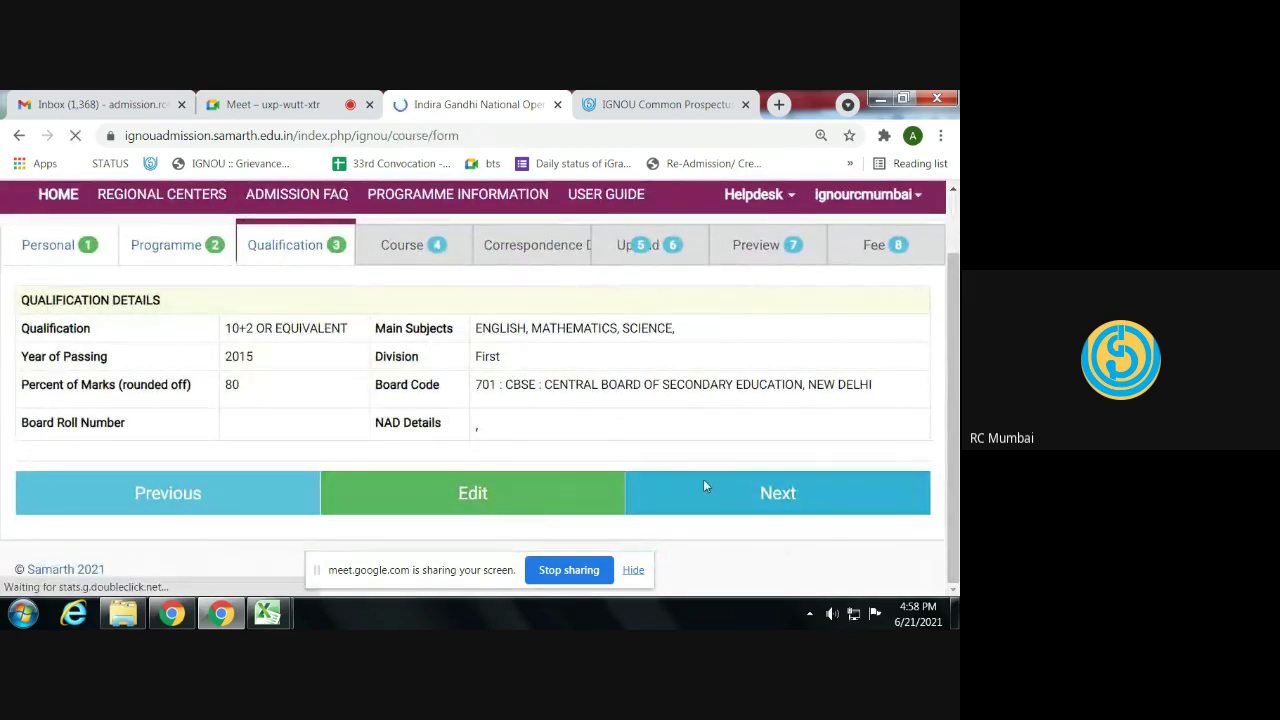
scroll(458, 400, down, 2)
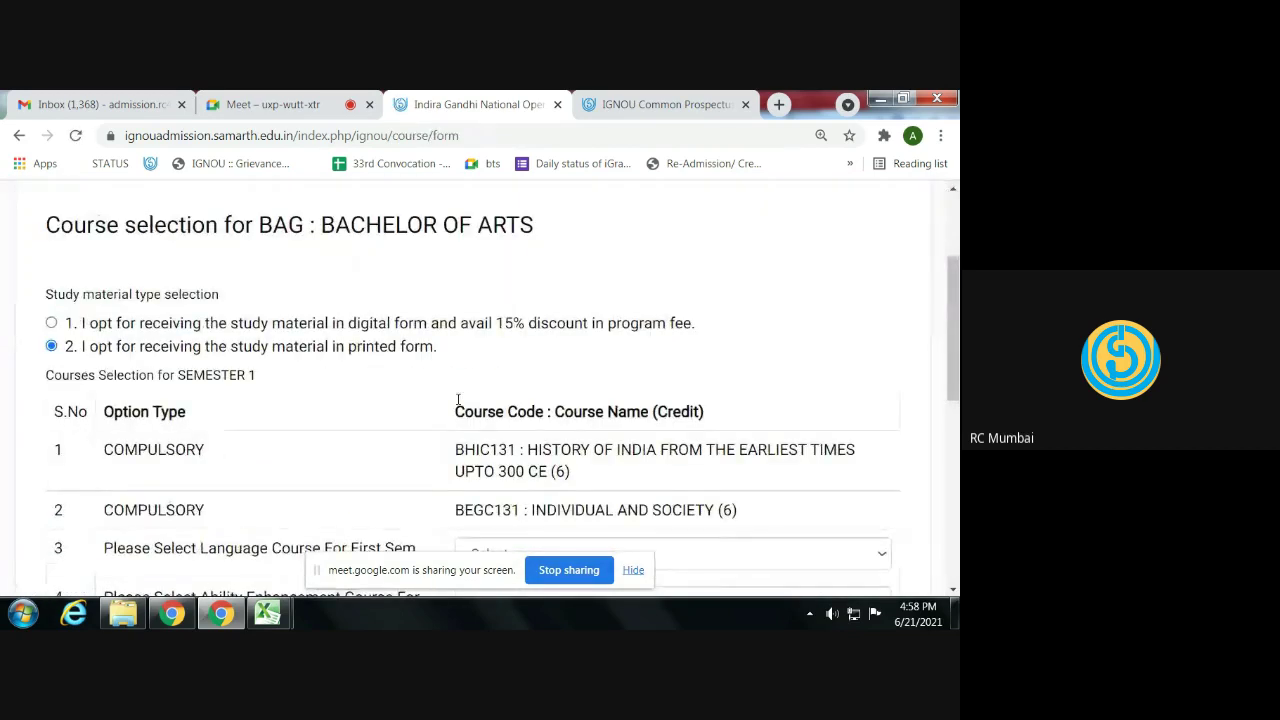
scroll(458, 400, up, 1)
scroll(458, 400, down, 1)
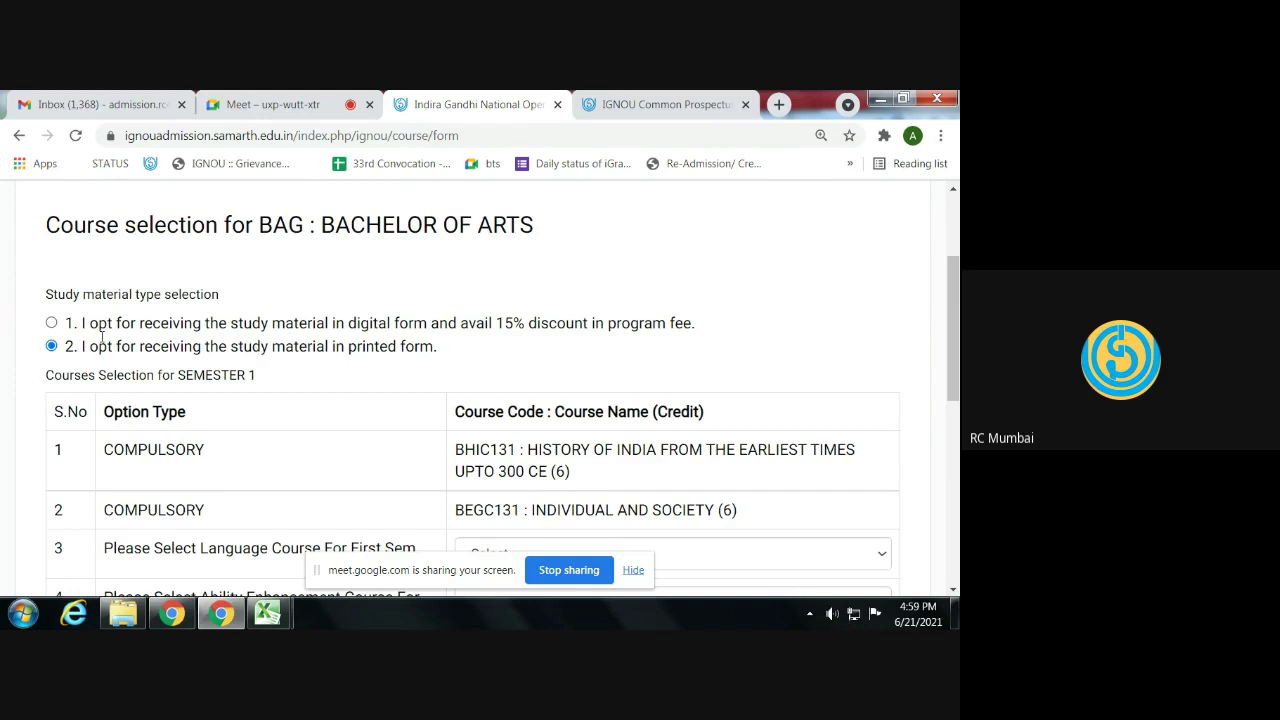
- Read the digital study material option's note, then keep printed study material selected
drag(81, 322, 700, 328)
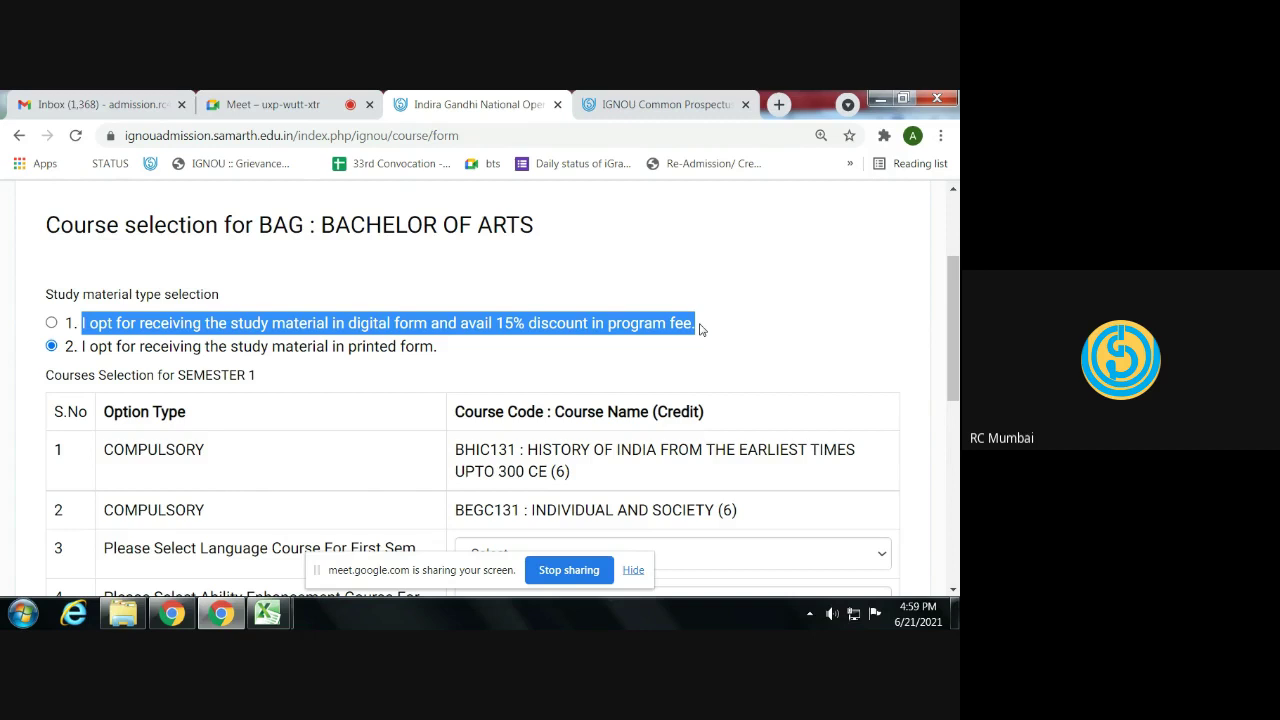
triple_click(526, 325)
click(51, 323)
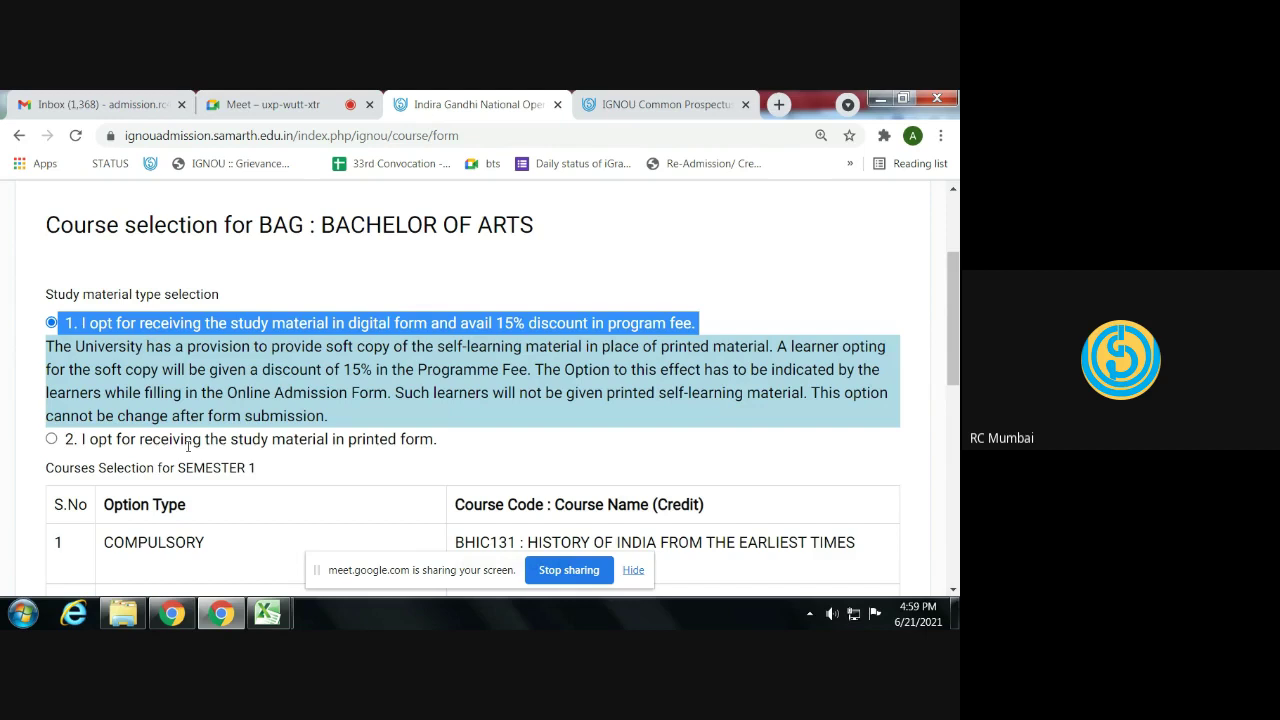
click(51, 439)
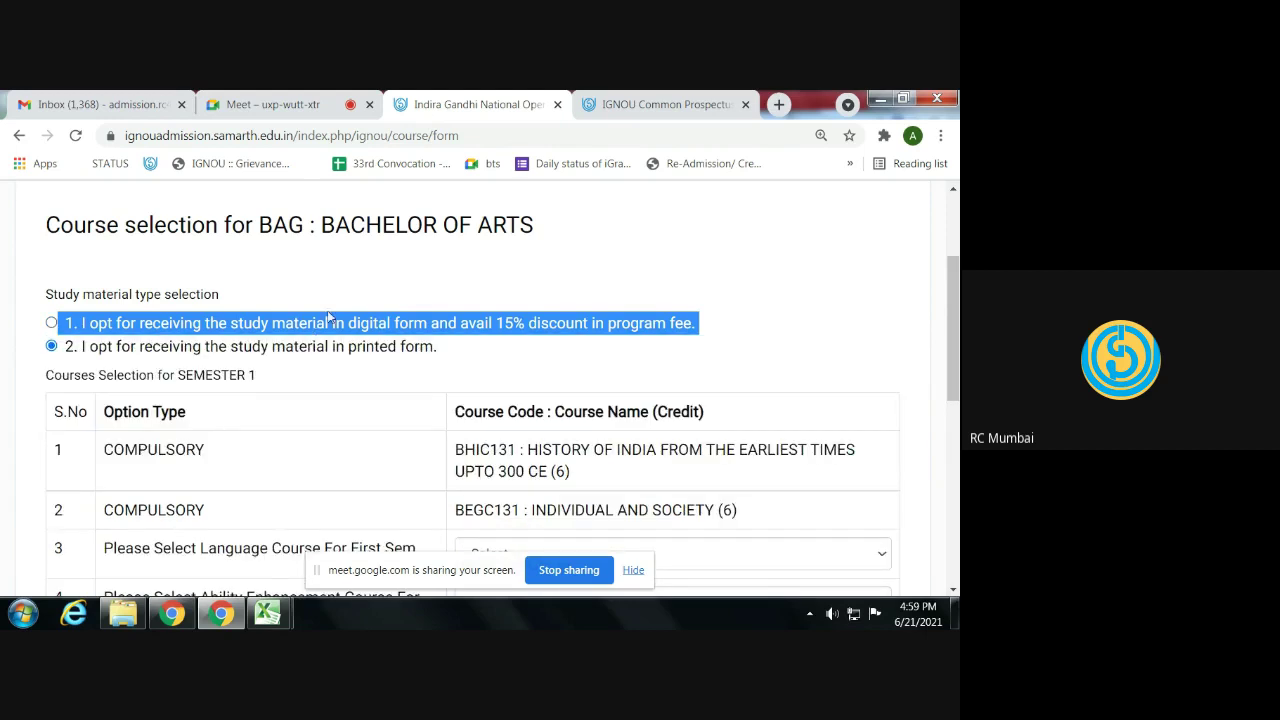
click(329, 318)
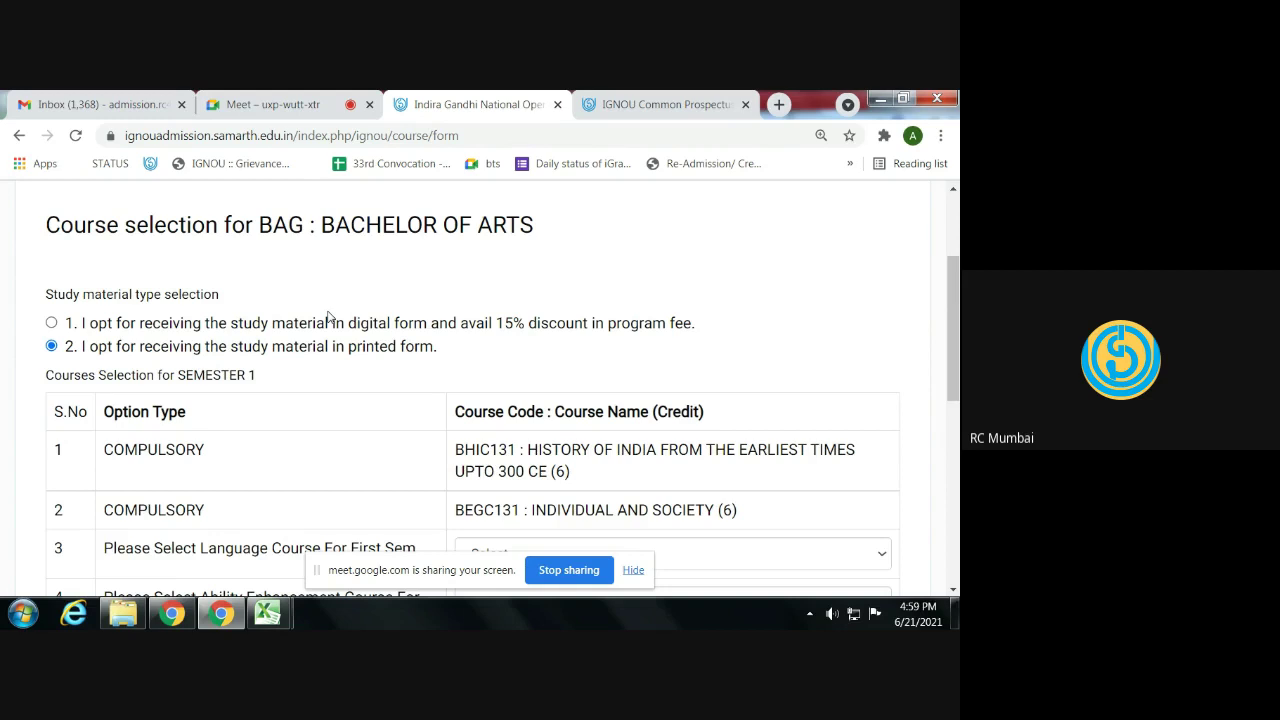
scroll(338, 350, down, 2)
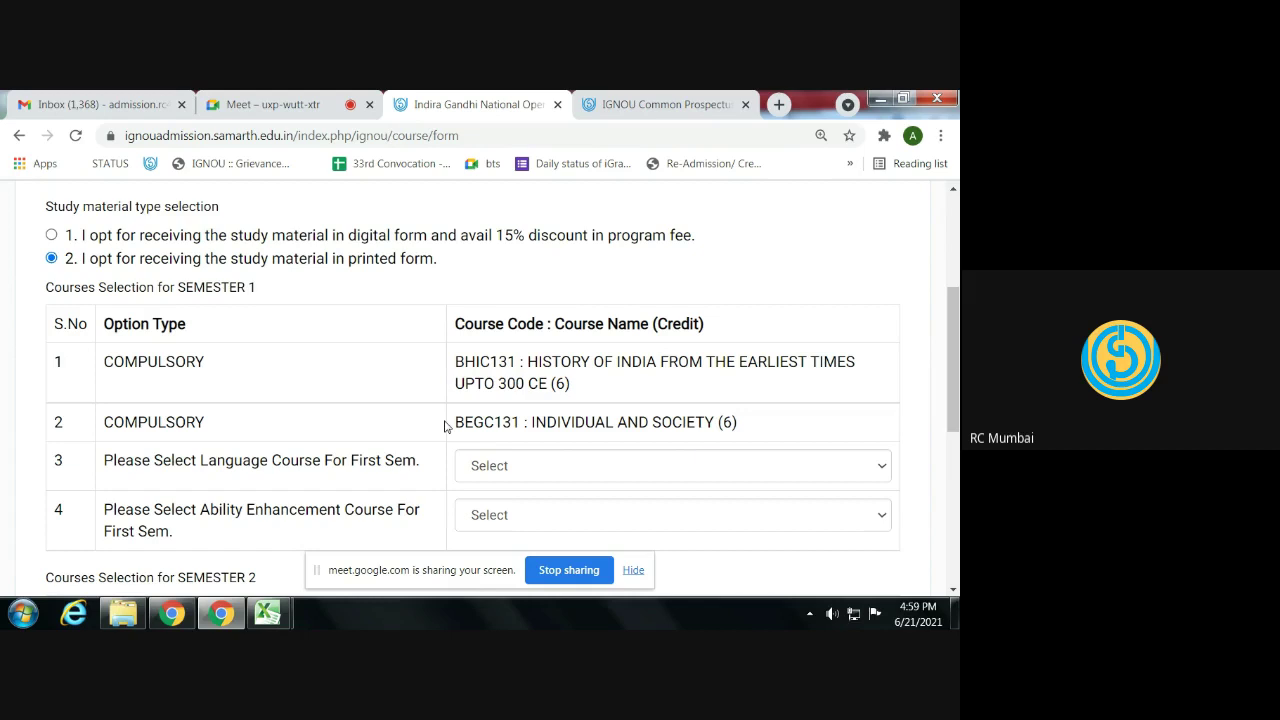
- Choose BEGLA135 and BEVAE181 for the semester 1 course rows
click(500, 476)
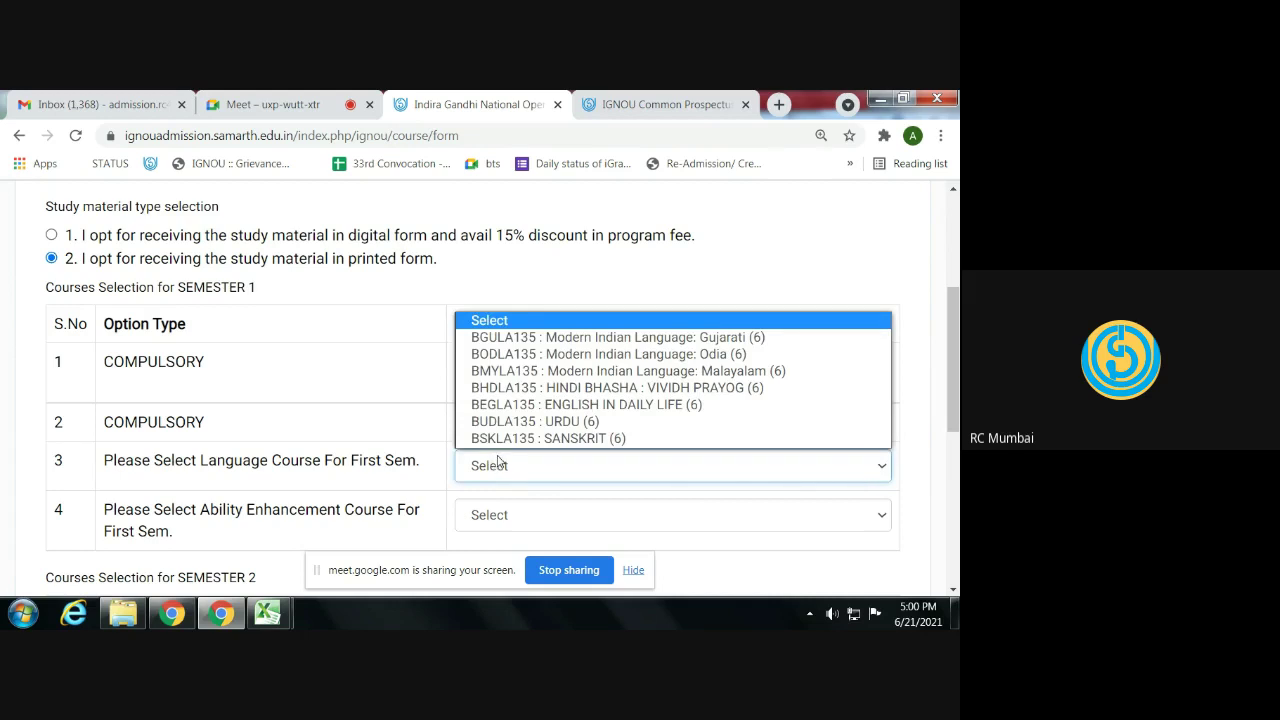
click(507, 405)
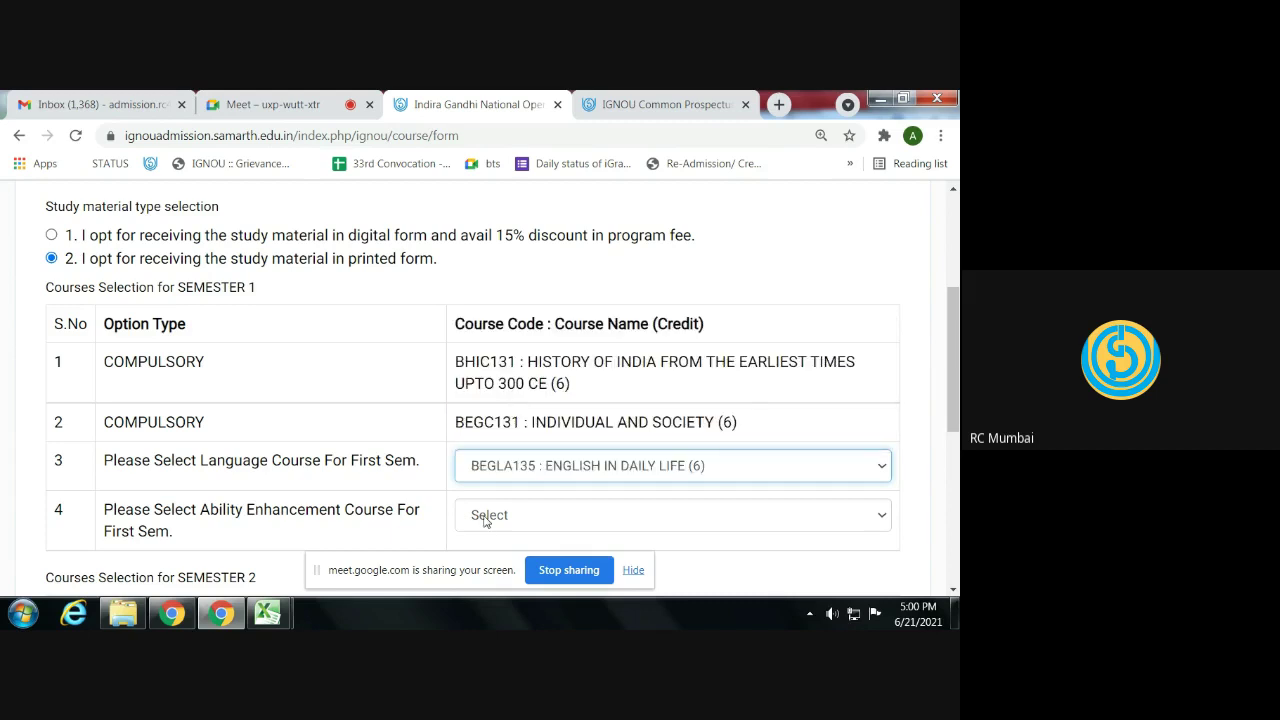
click(487, 520)
scroll(487, 520, down, 3)
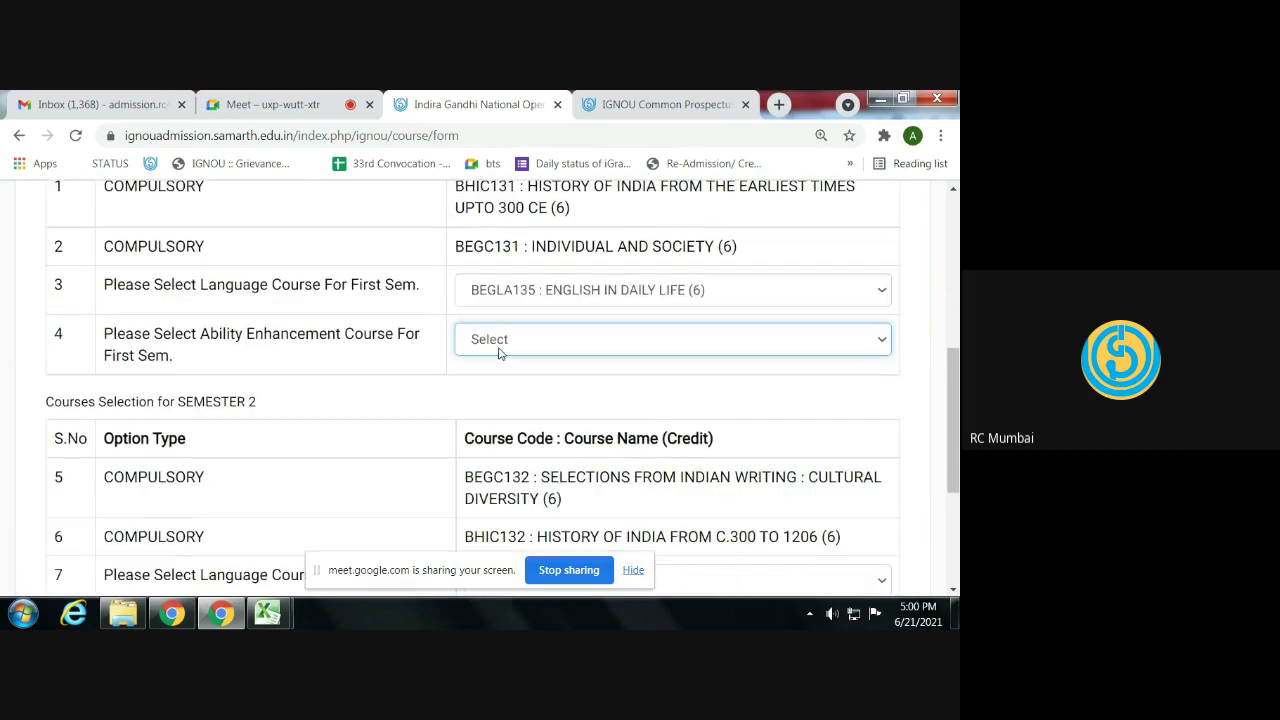
click(505, 345)
click(512, 381)
scroll(510, 385, down, 3)
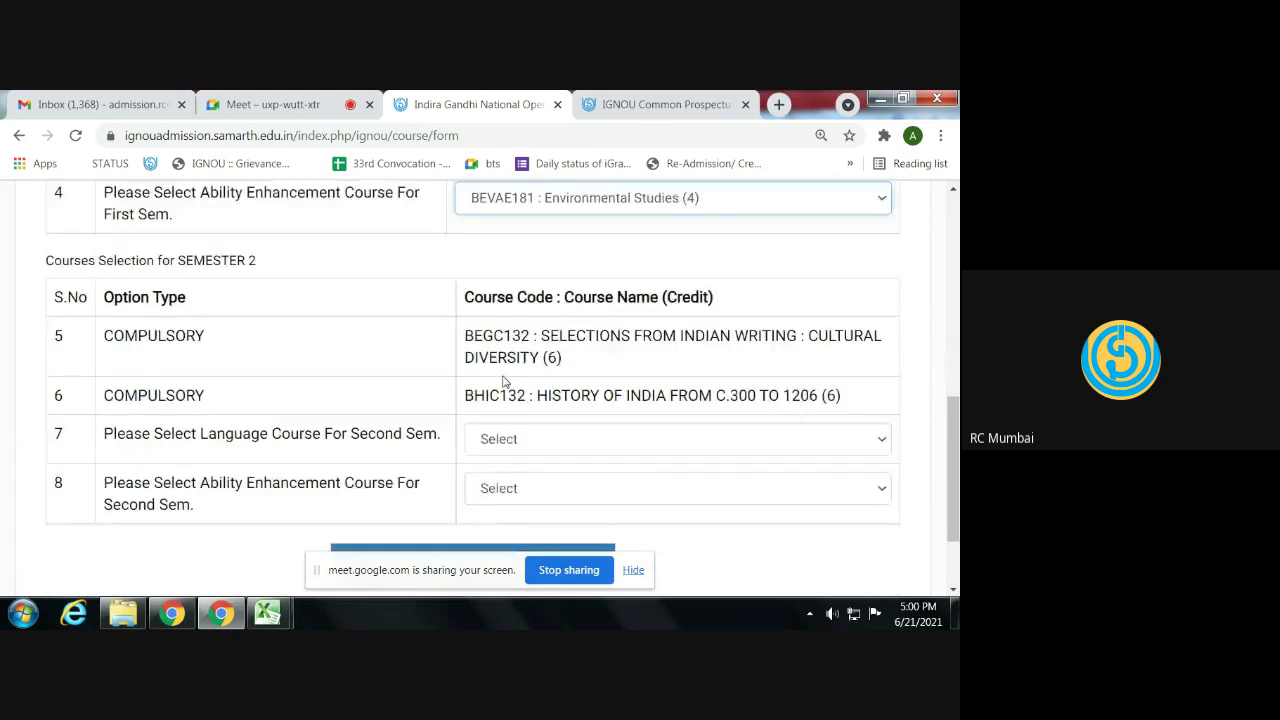
- Choose BEGLA136 and BHDAE182 for semester 2 and submit the course selections
click(515, 400)
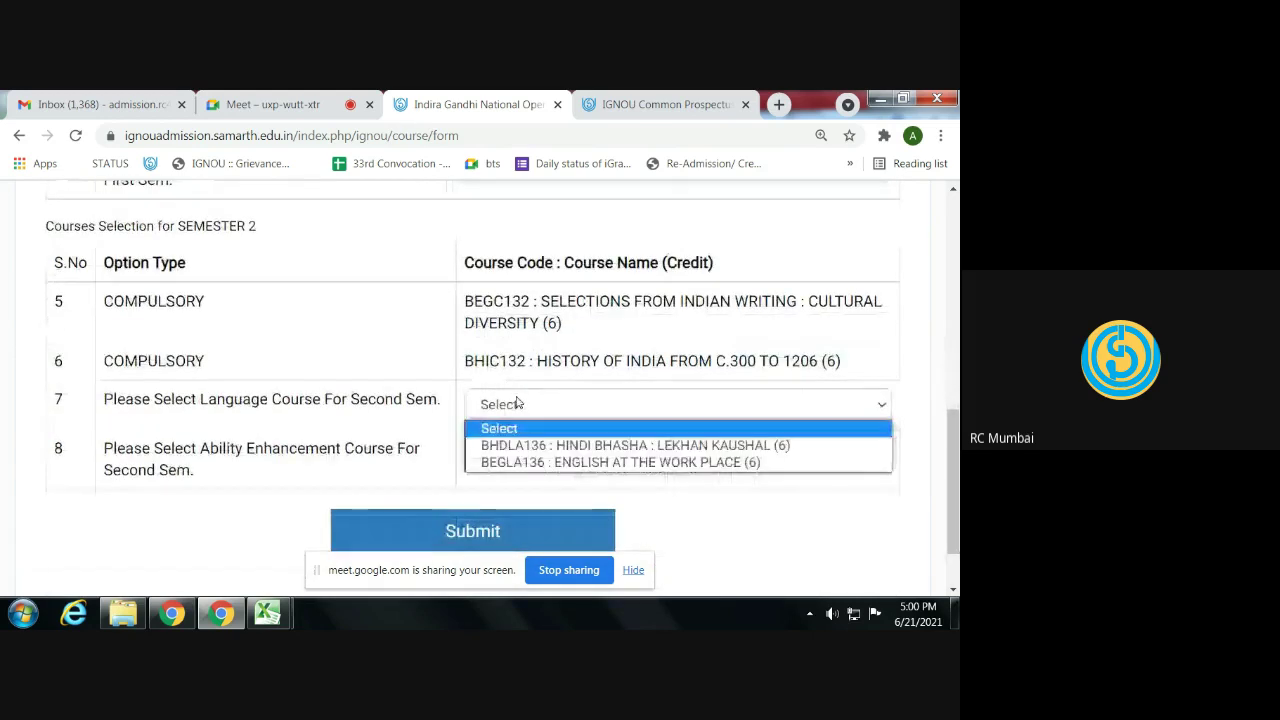
click(520, 461)
click(522, 450)
click(510, 515)
scroll(480, 470, down, 2)
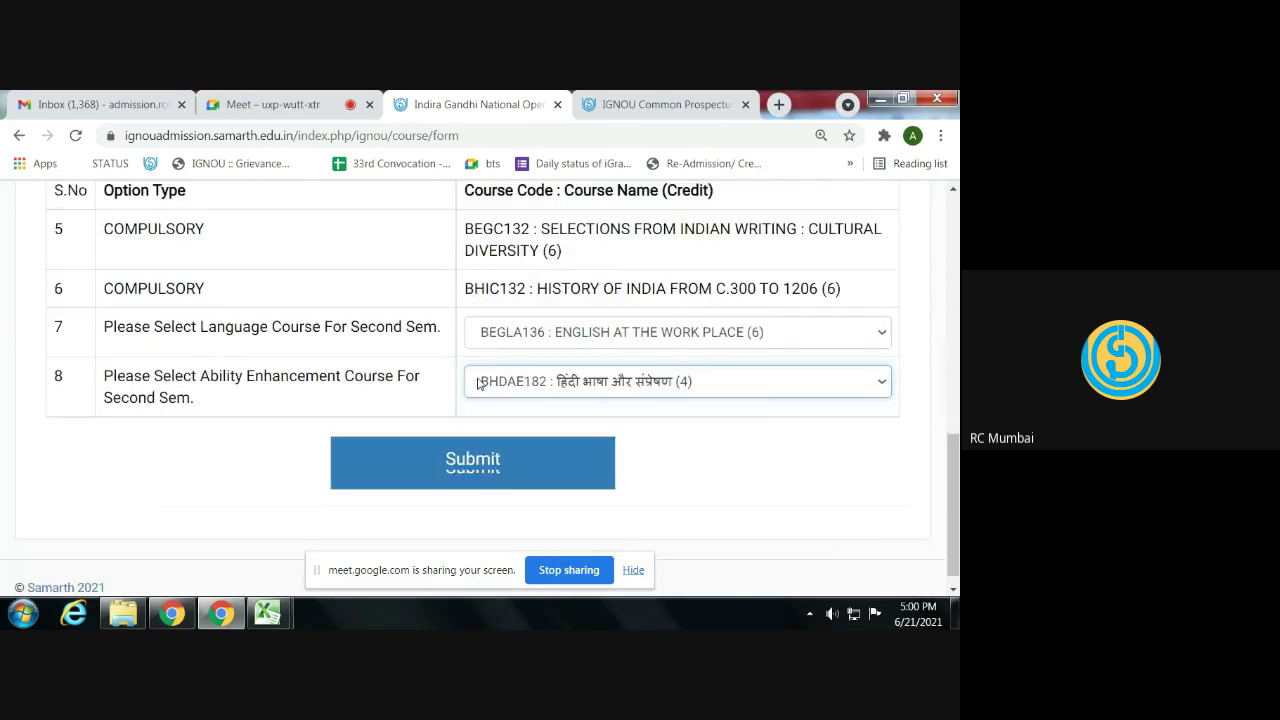
click(463, 448)
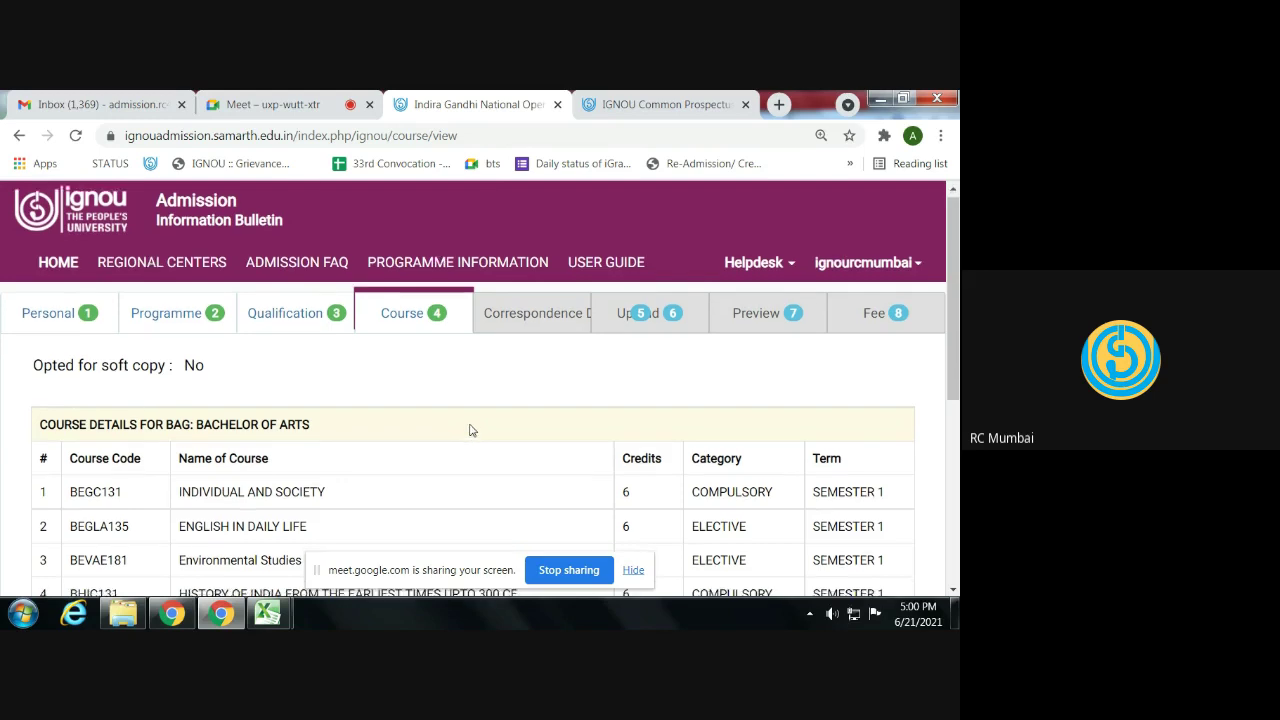
- Check the saved course list totalling 44 credits and continue to the correspondence address form
scroll(470, 435, down, 4)
scroll(474, 428, up, 4)
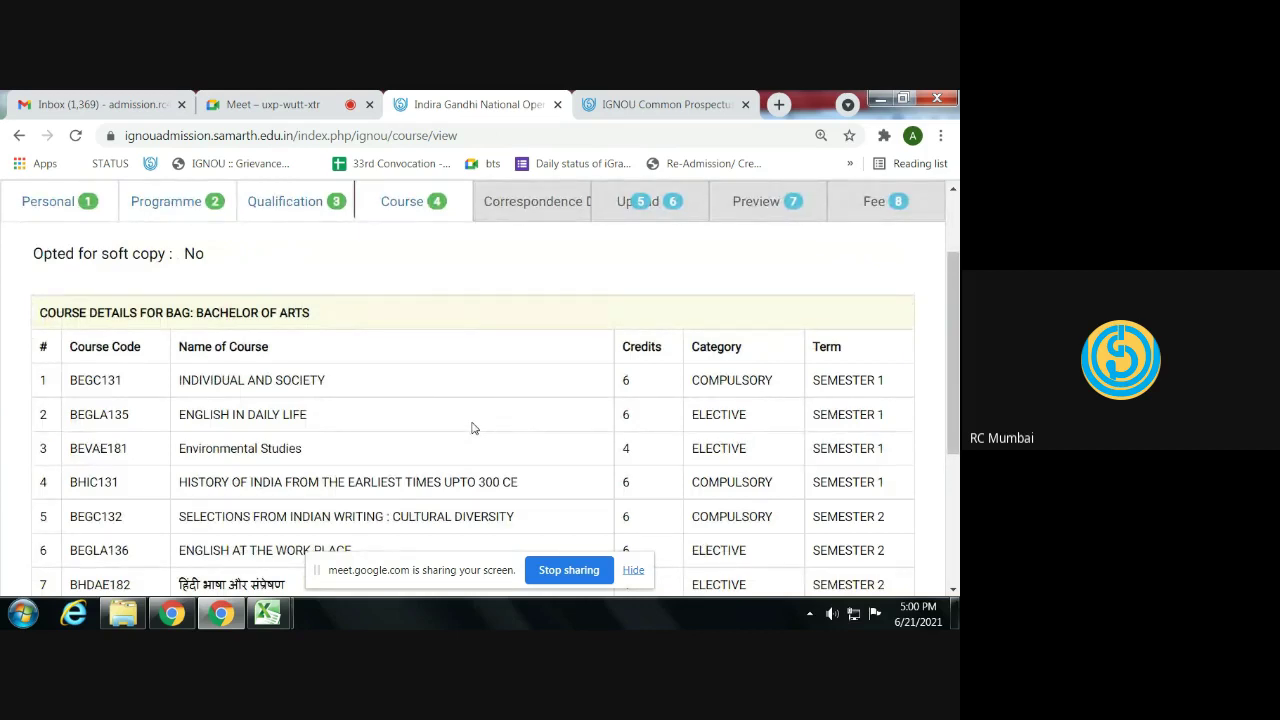
scroll(474, 428, down, 1)
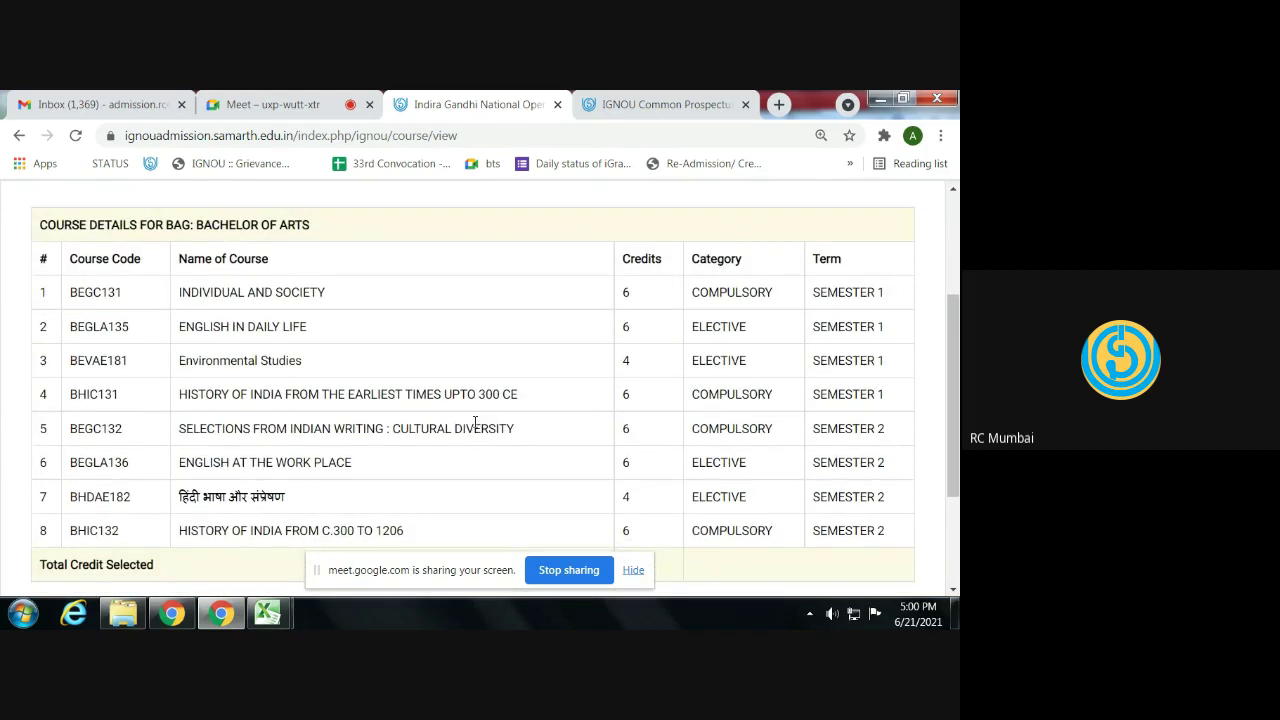
scroll(474, 422, down, 2)
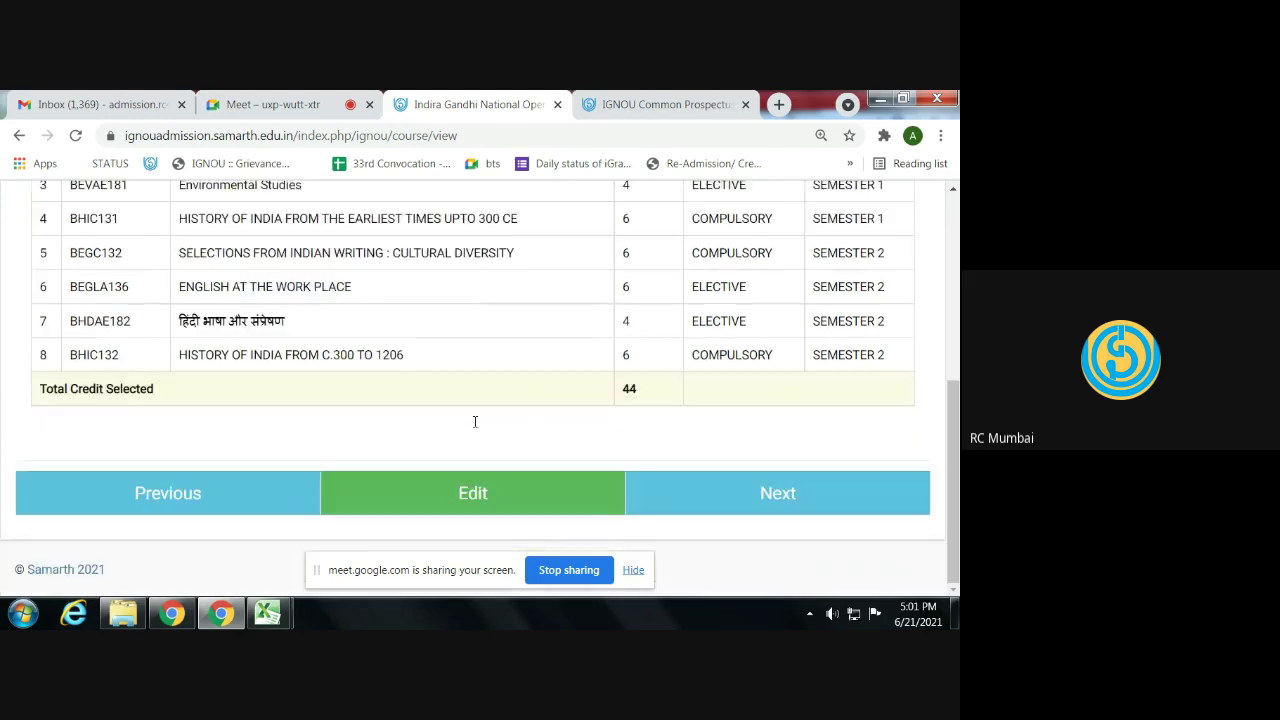
click(668, 490)
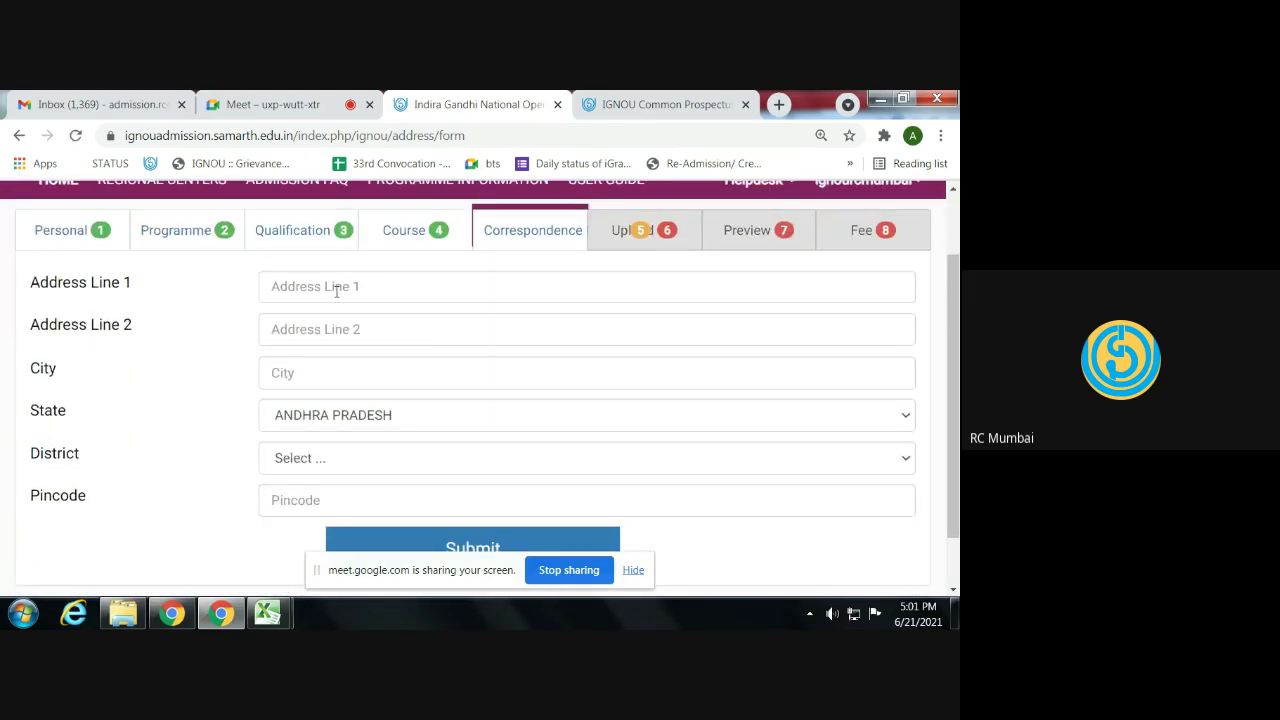
- Enter the address lines and city, then pick MAHARASHTRA state and RAIGAD district
click(336, 287)
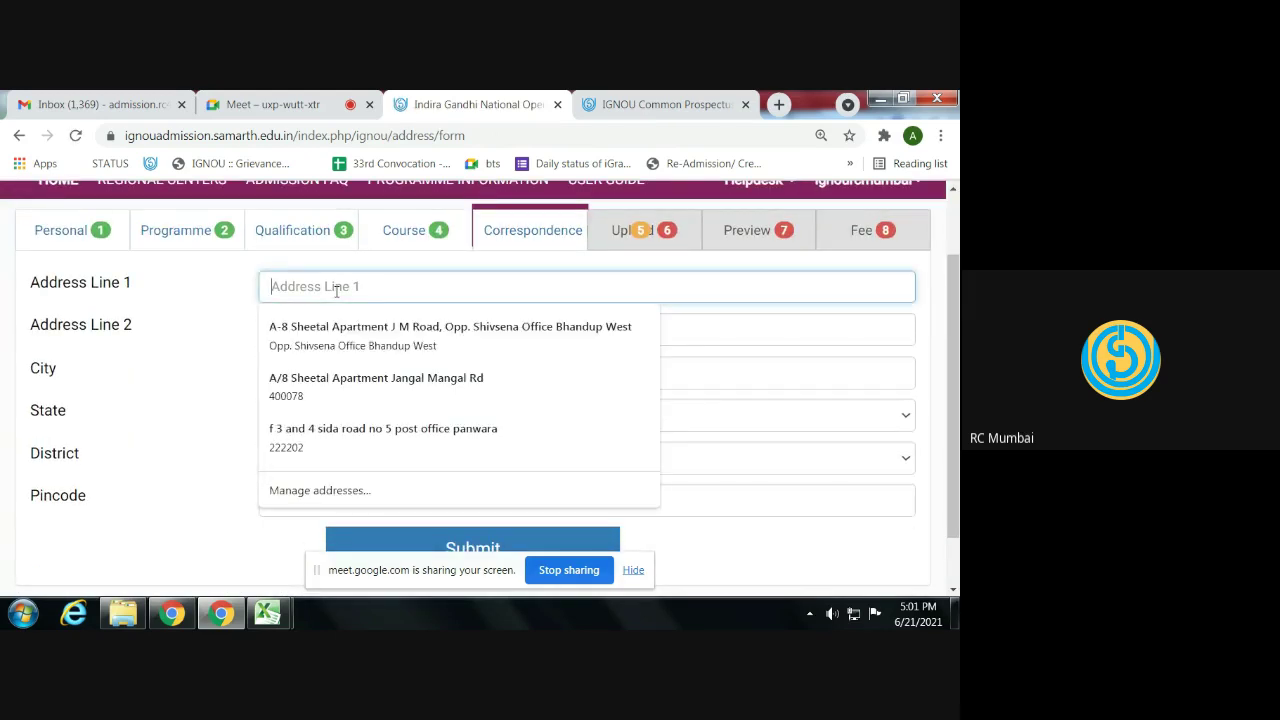
text(3RD FLOOR)
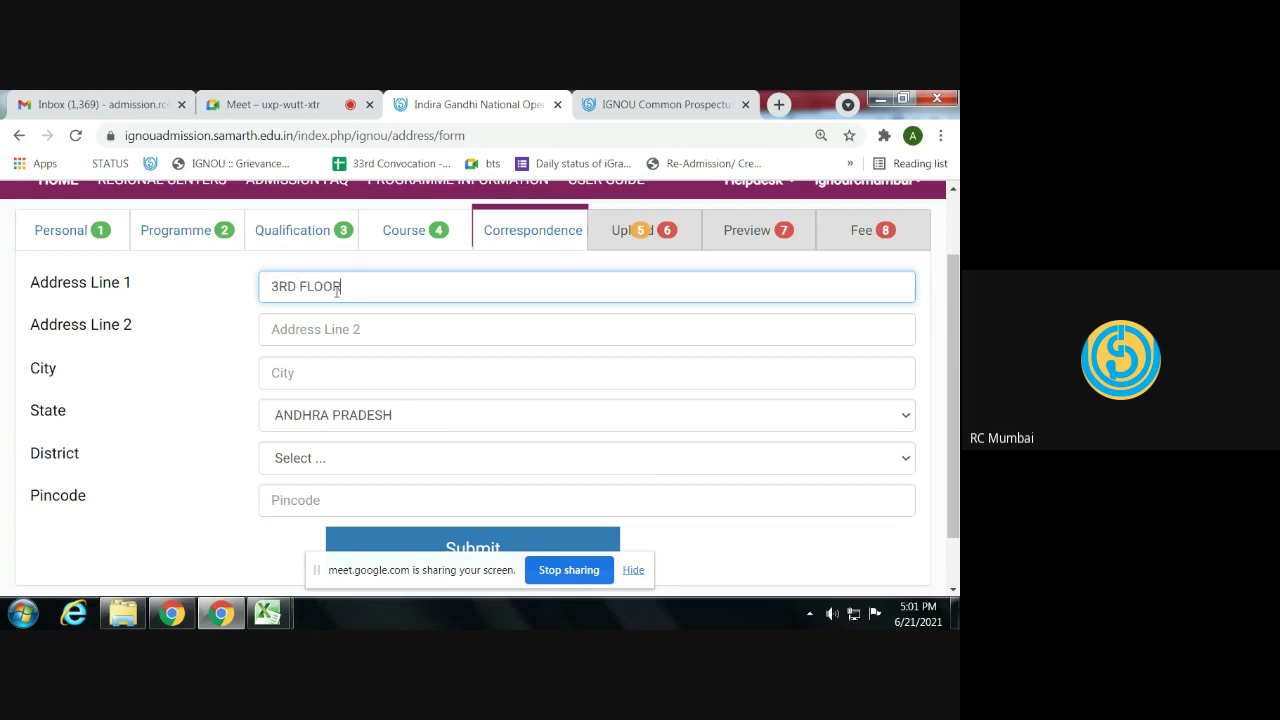
key(Tab)
text(PANVEL)
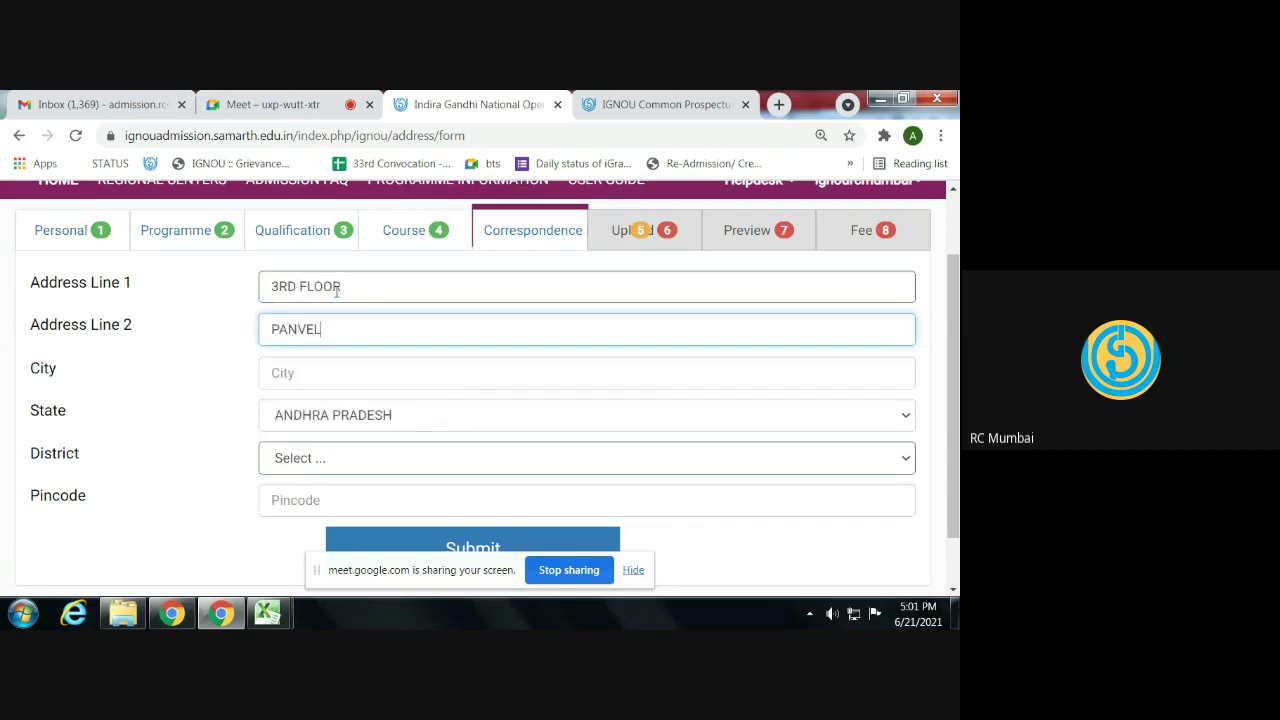
key(Tab)
text(PANVEL)
key(Tab)
text(maha)
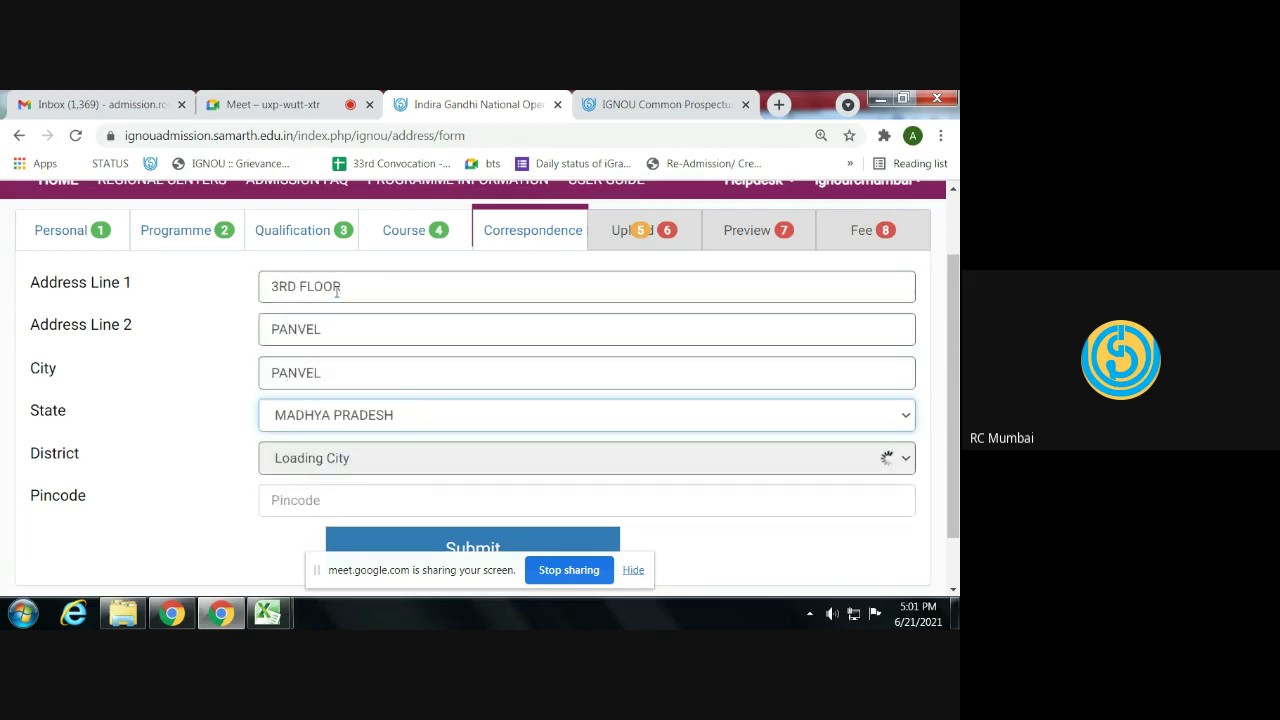
key(Tab)
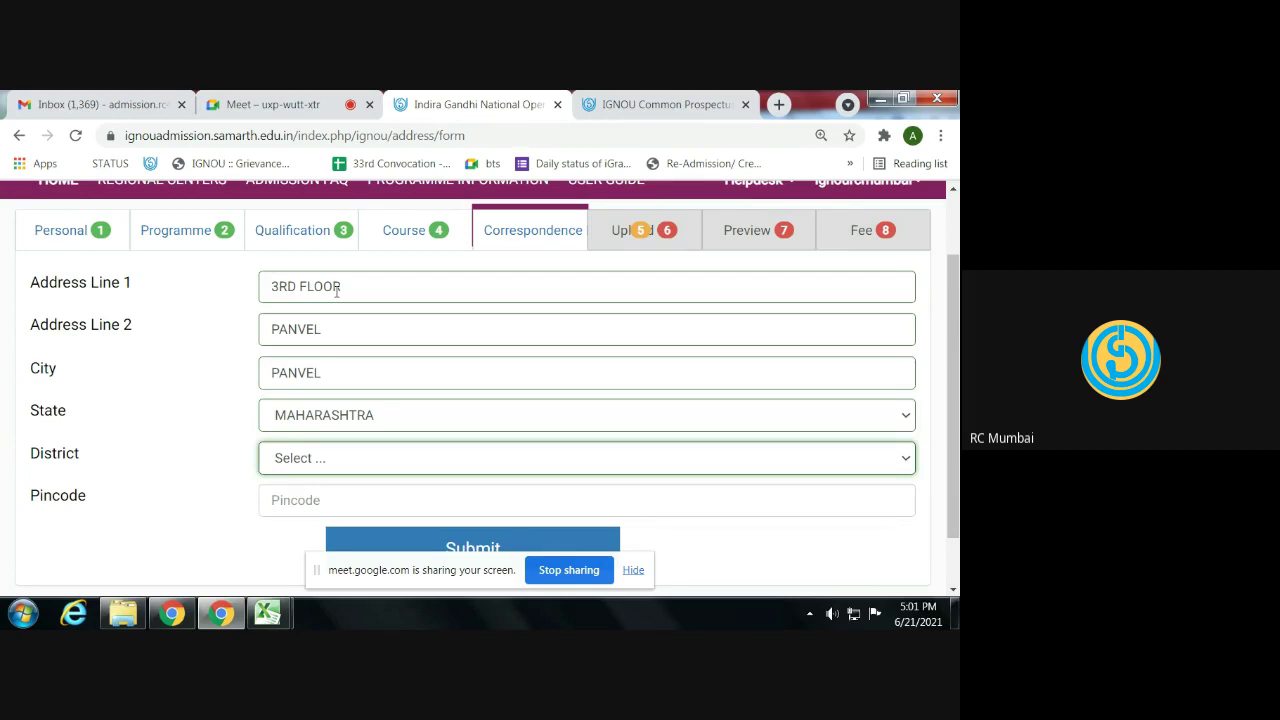
click(315, 458)
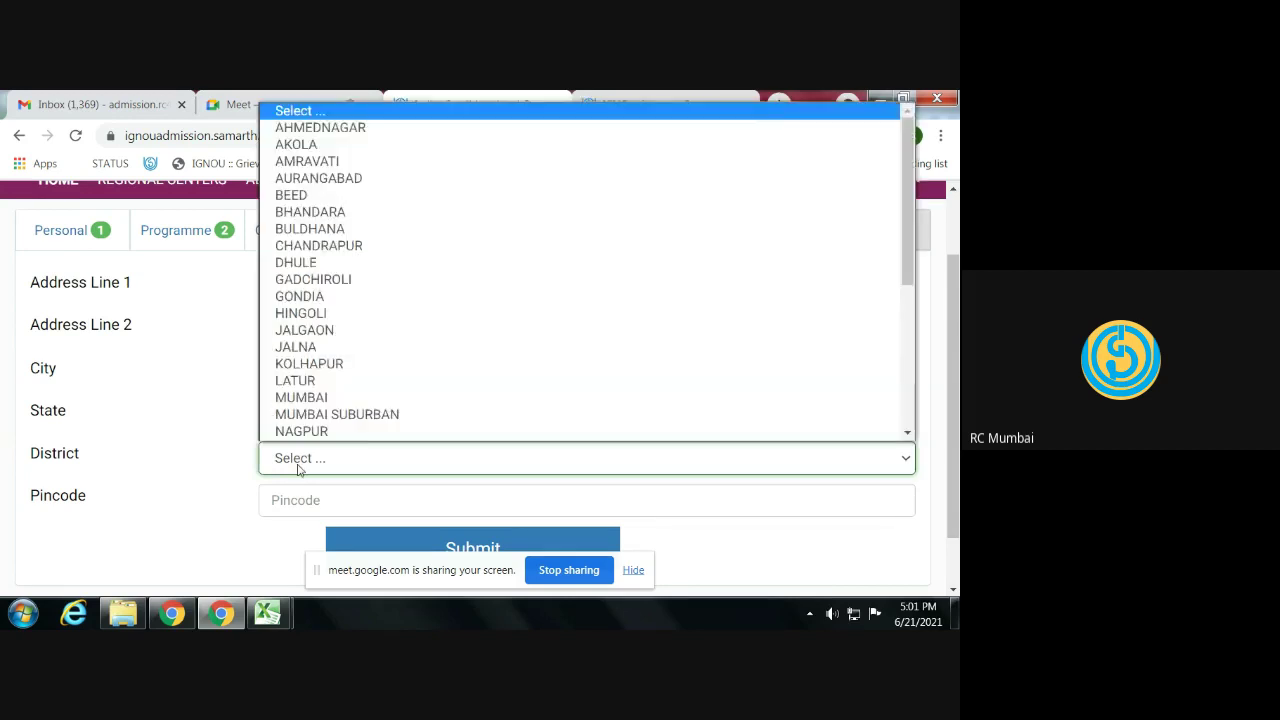
text(r)
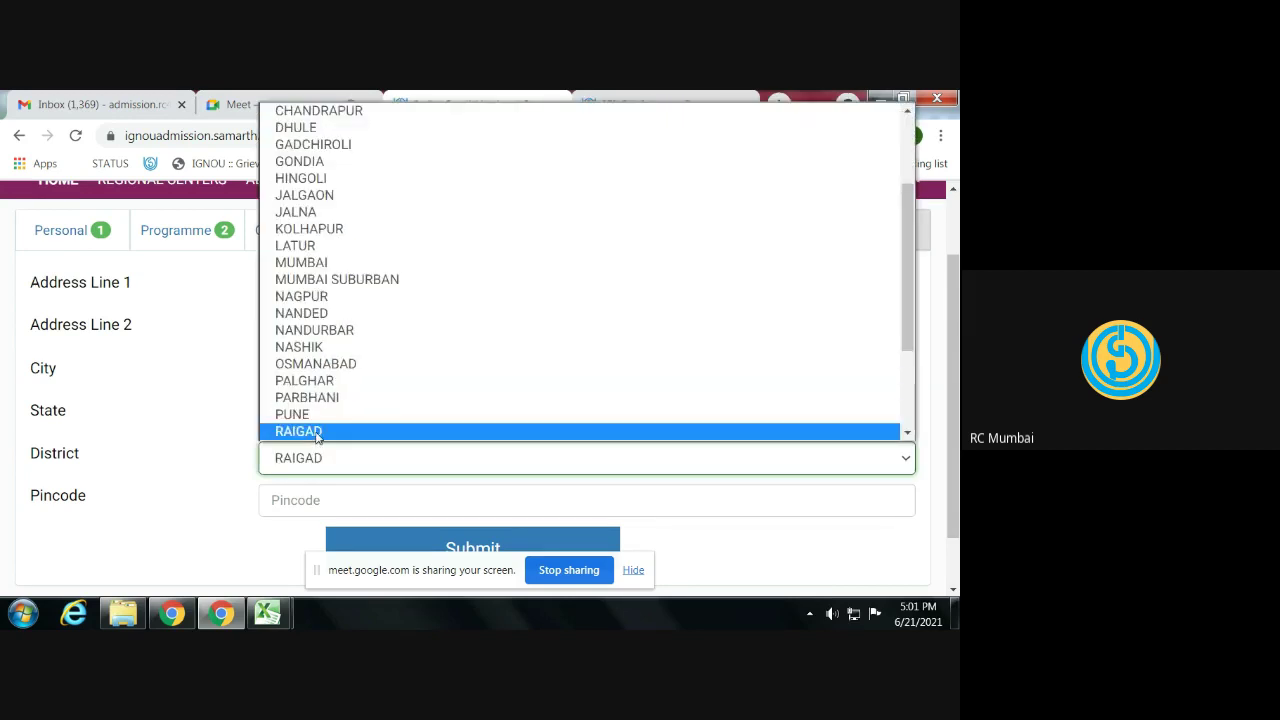
click(316, 432)
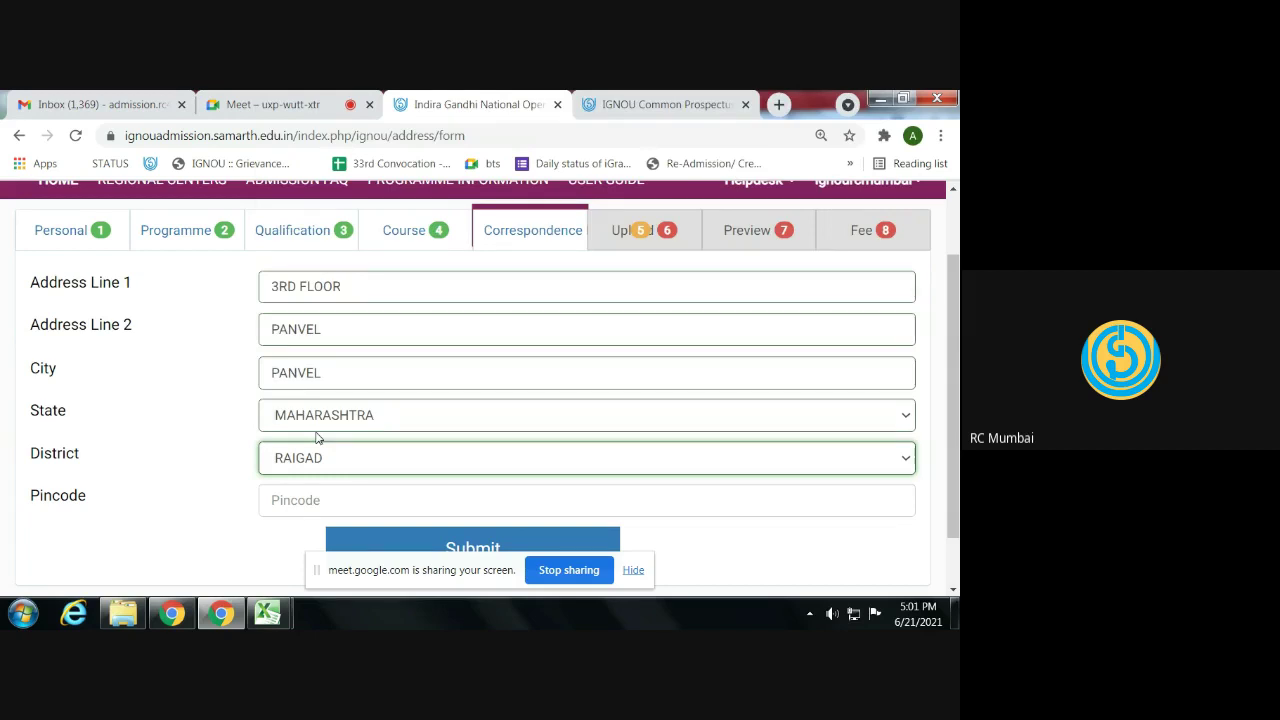
- Verify the address lines, enter the pincode and submit the correspondence address
click(345, 288)
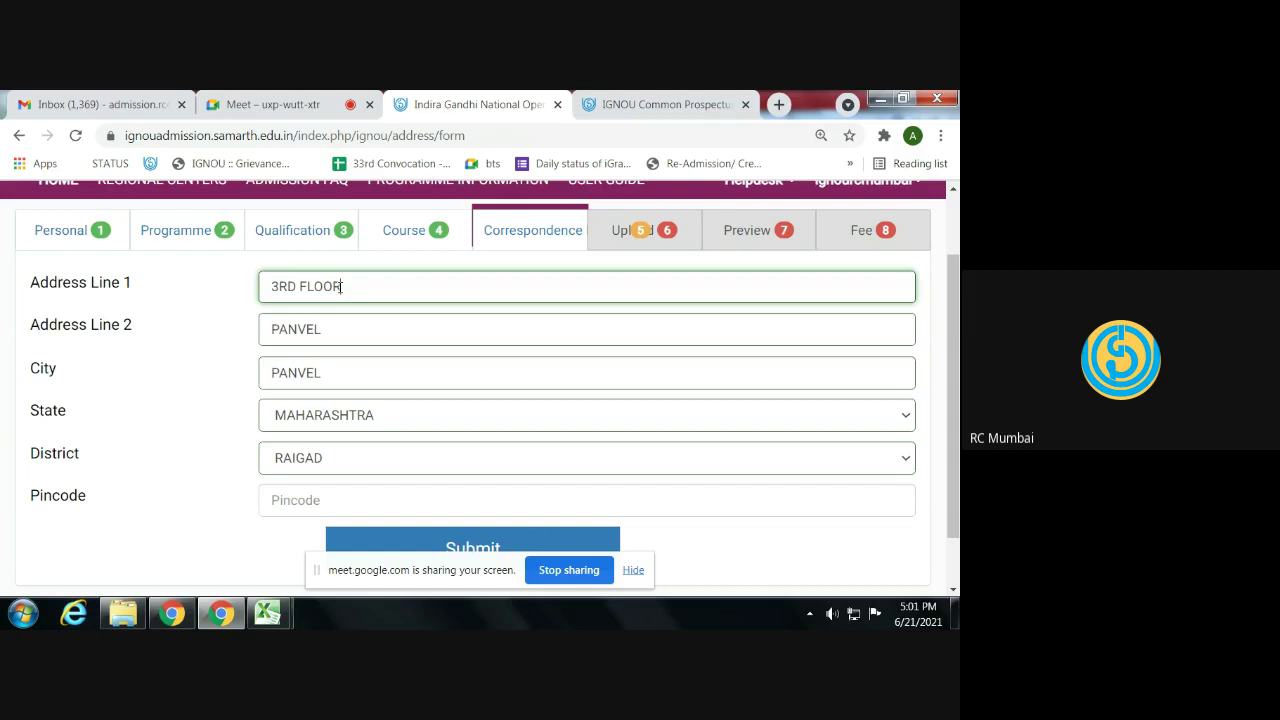
click(334, 328)
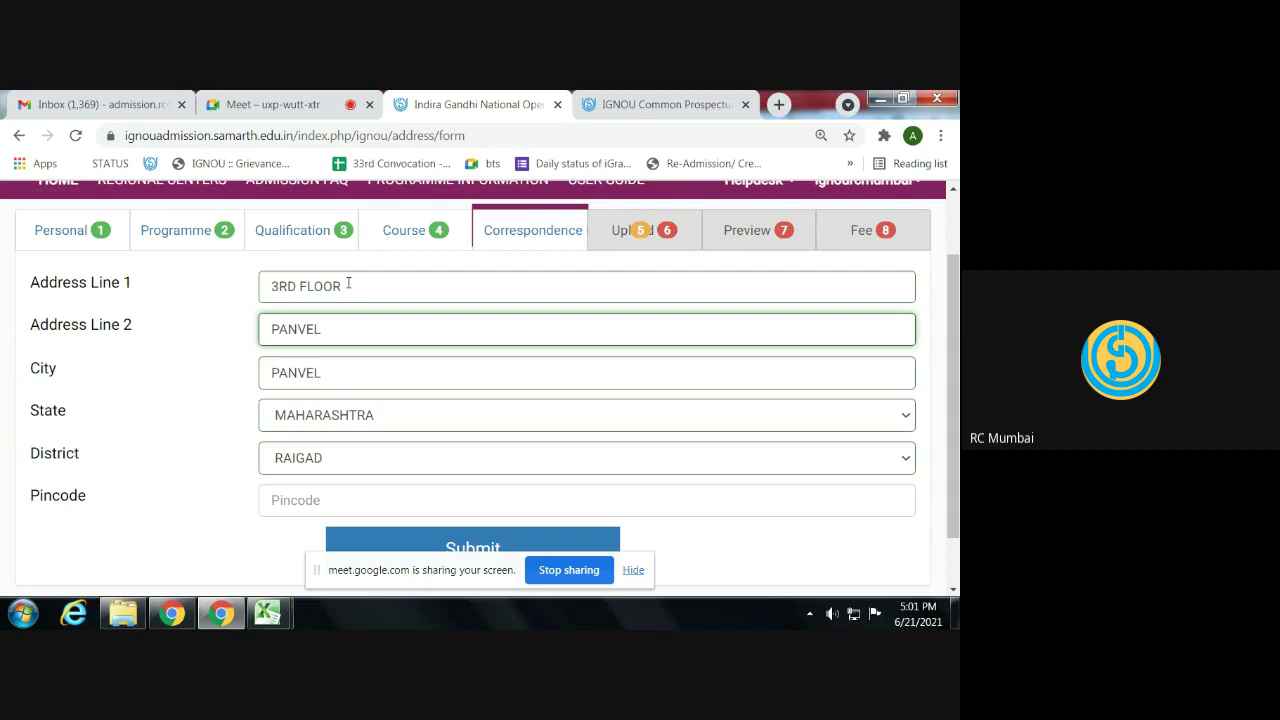
click(343, 501)
text(400080)
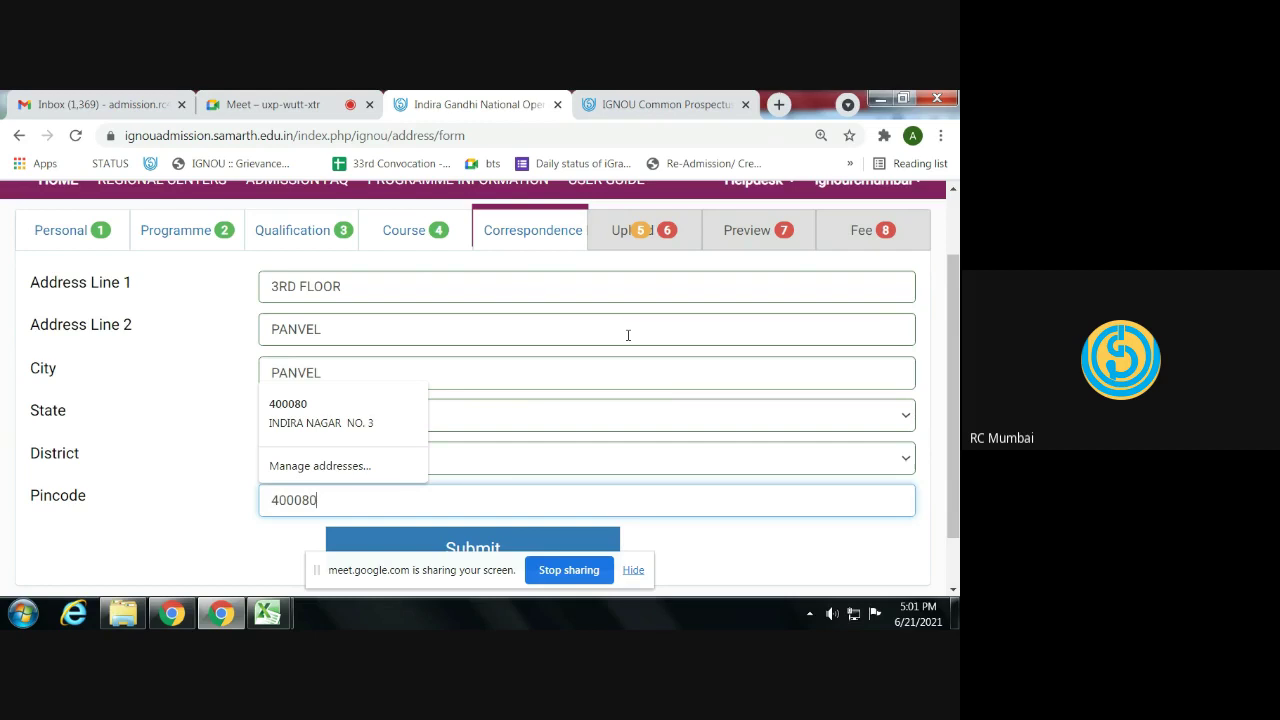
scroll(549, 397, down, 2)
click(480, 484)
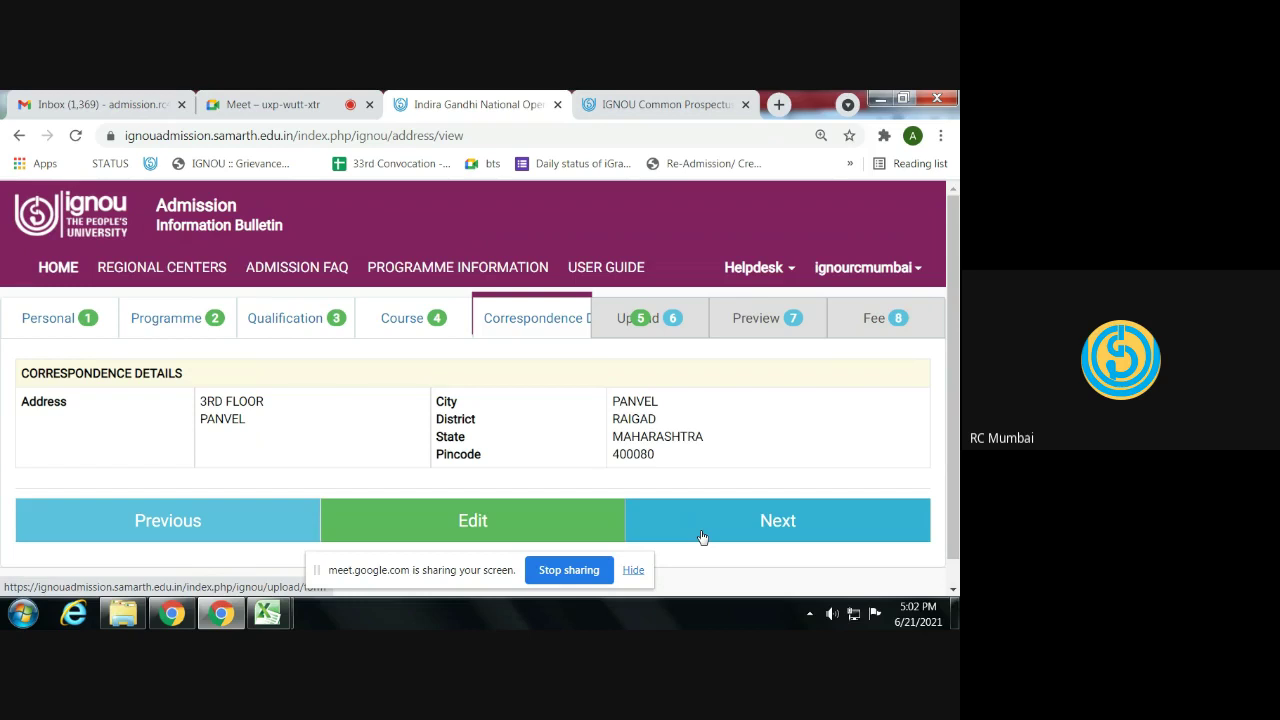
- Open the Upload step and zoom in to read the photo and signature size limits
click(702, 536)
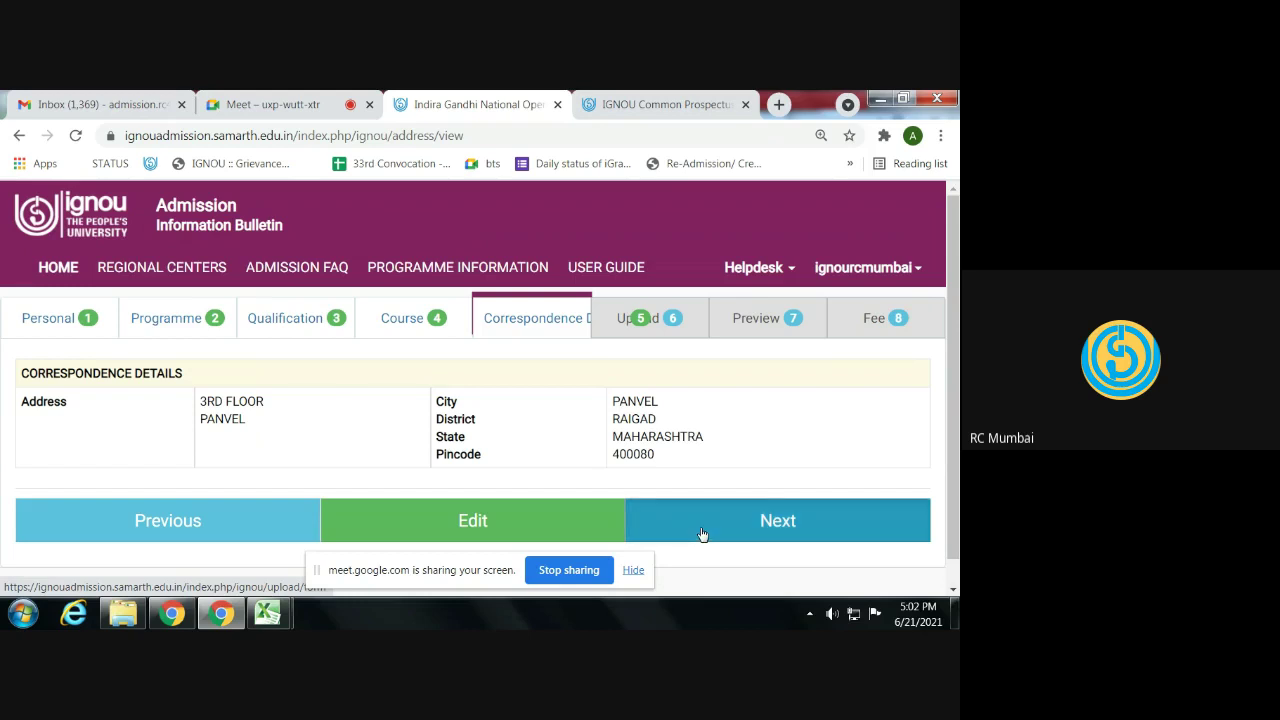
click(722, 517)
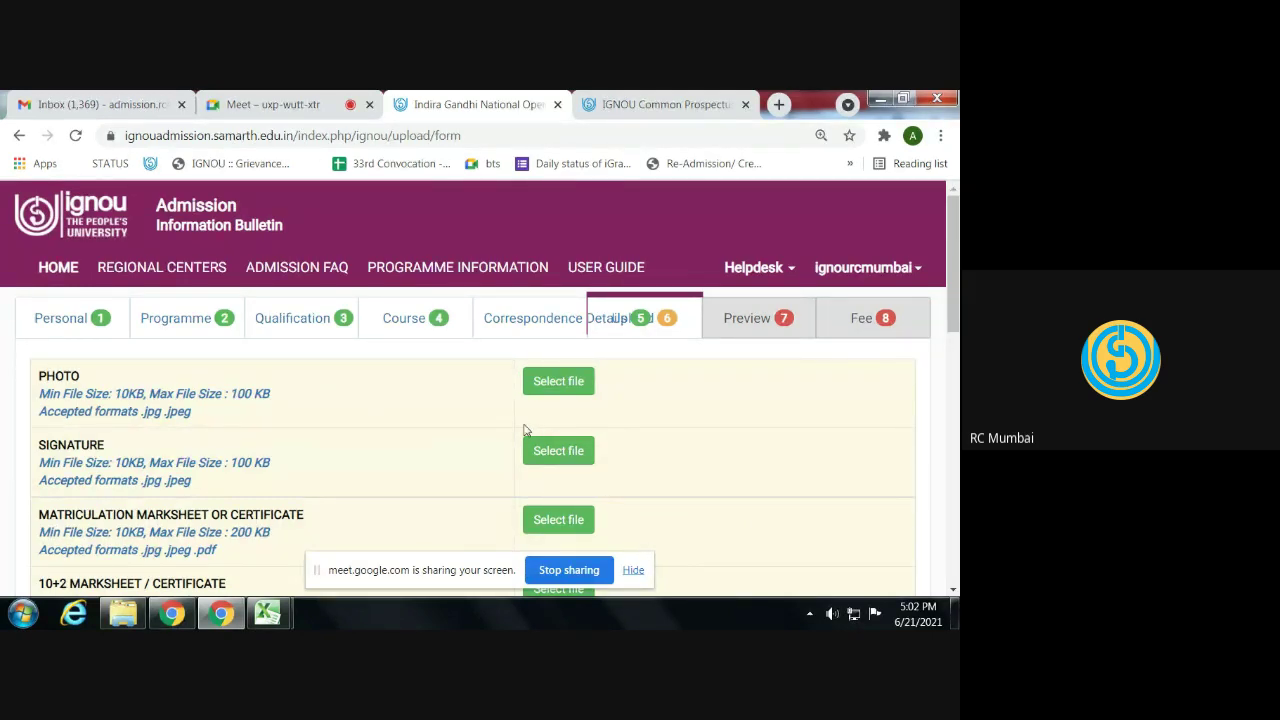
scroll(445, 444, down, 1)
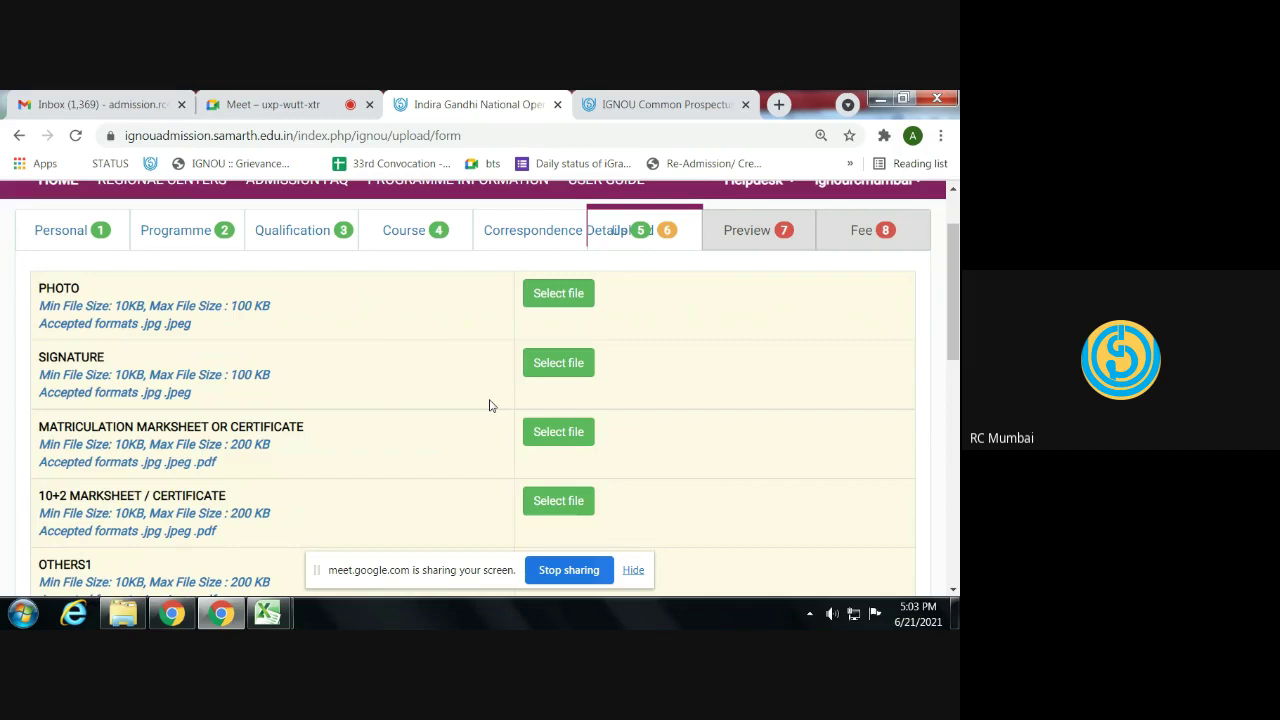
scroll(106, 422, down, 1)
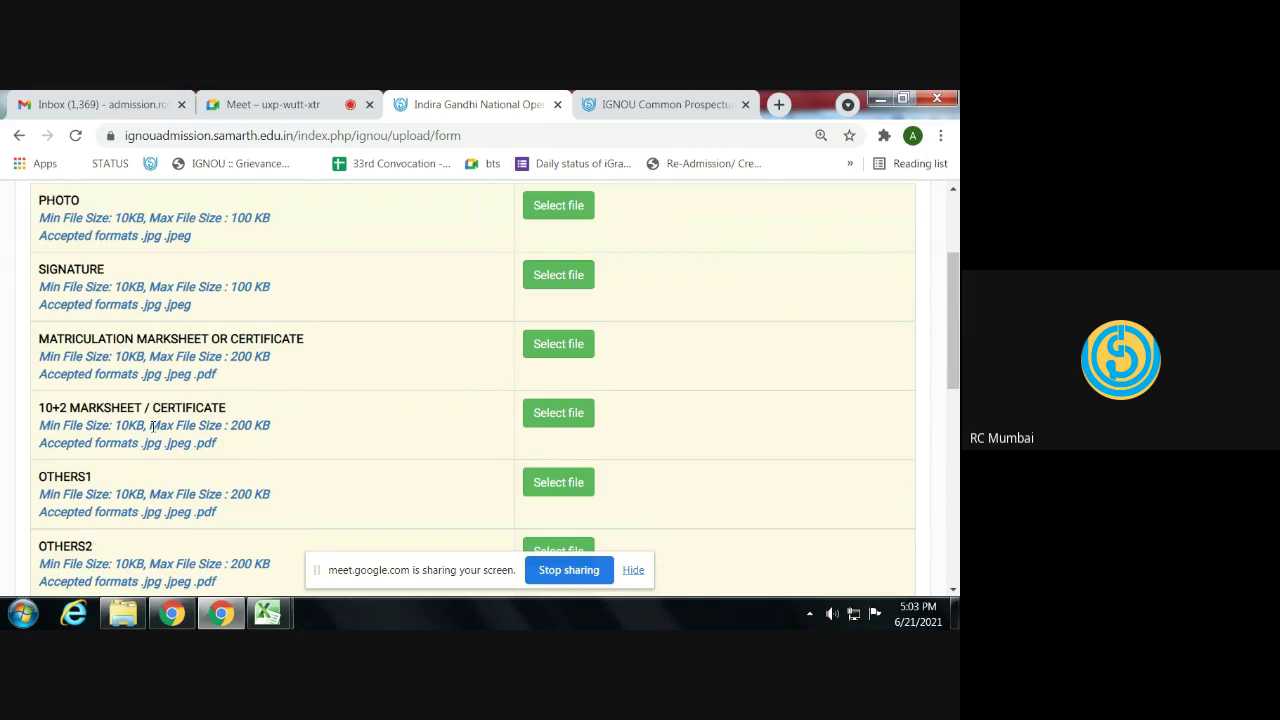
scroll(152, 425, up, 1)
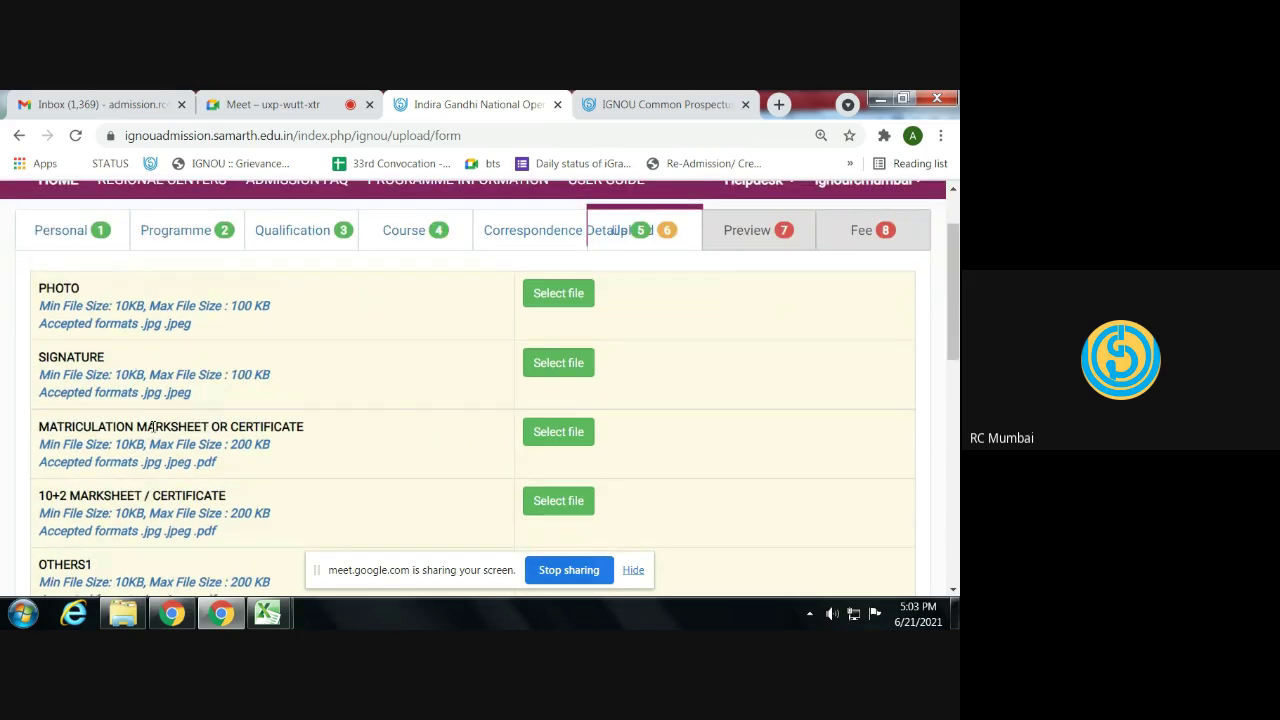
scroll(195, 422, up, 1)
triple_click(260, 396)
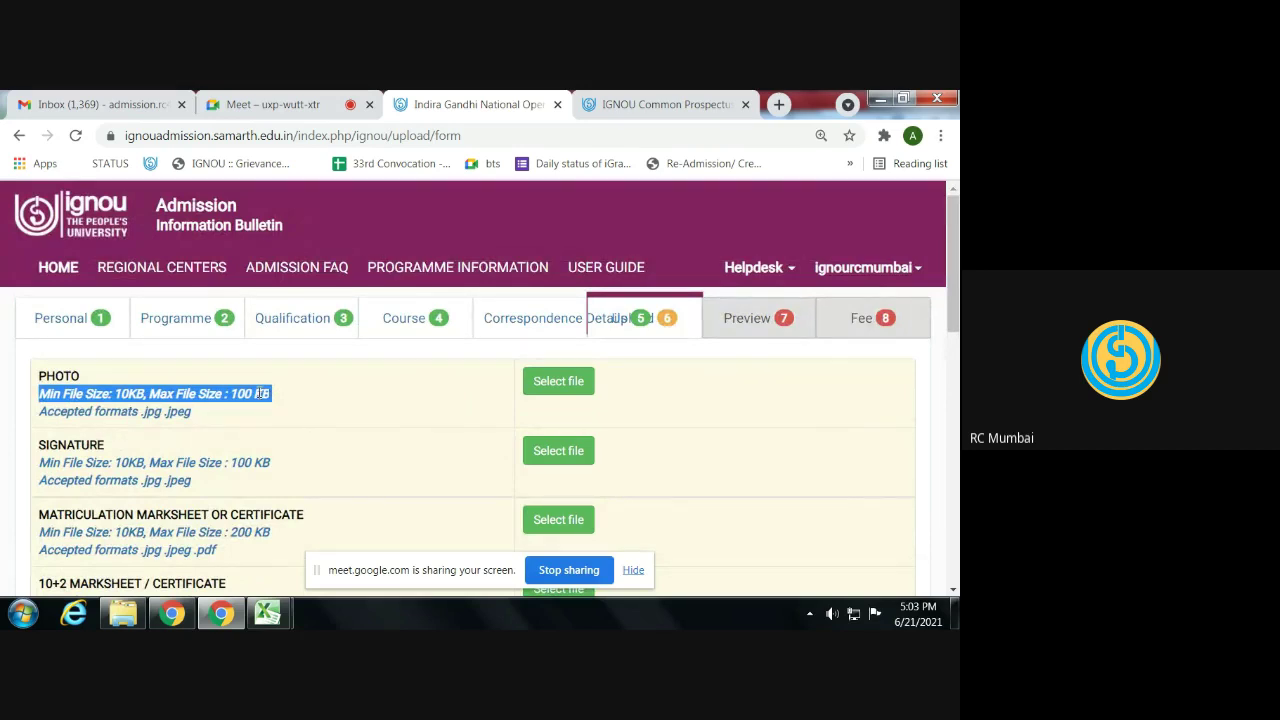
key(ctrl+plus)
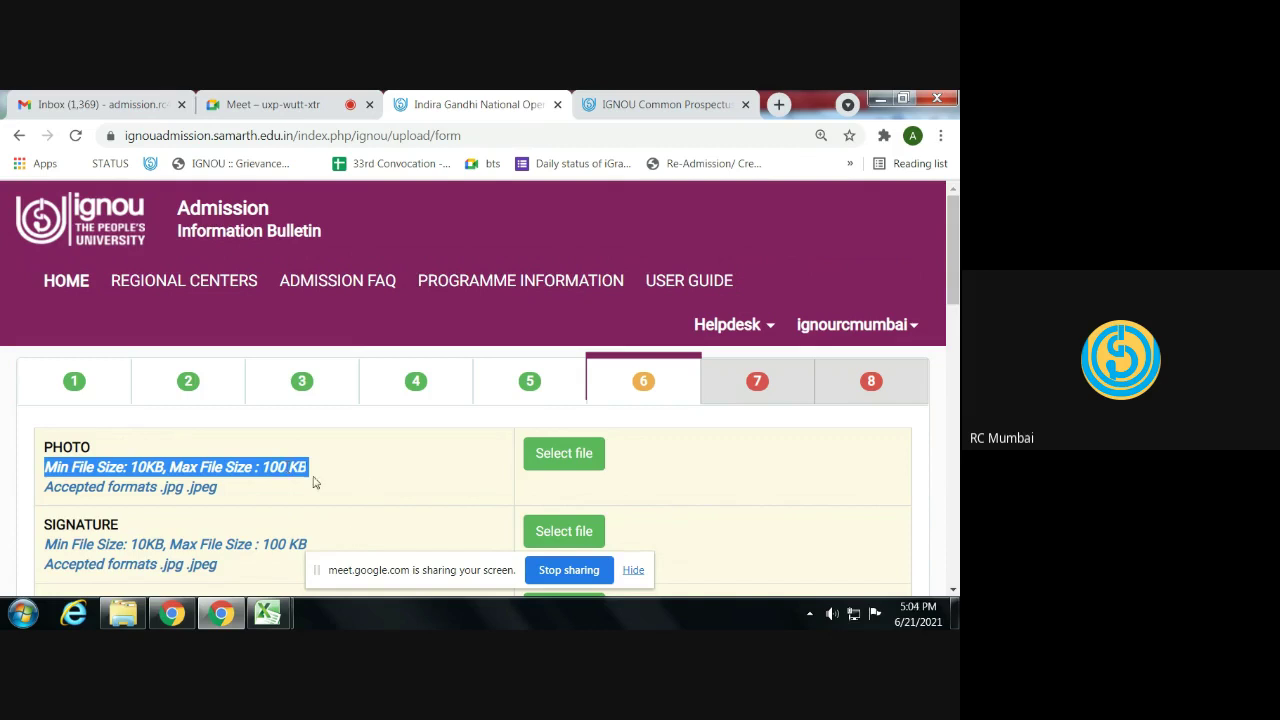
- Attach demo certificate.jpg as the PHOTO file
click(314, 481)
click(545, 462)
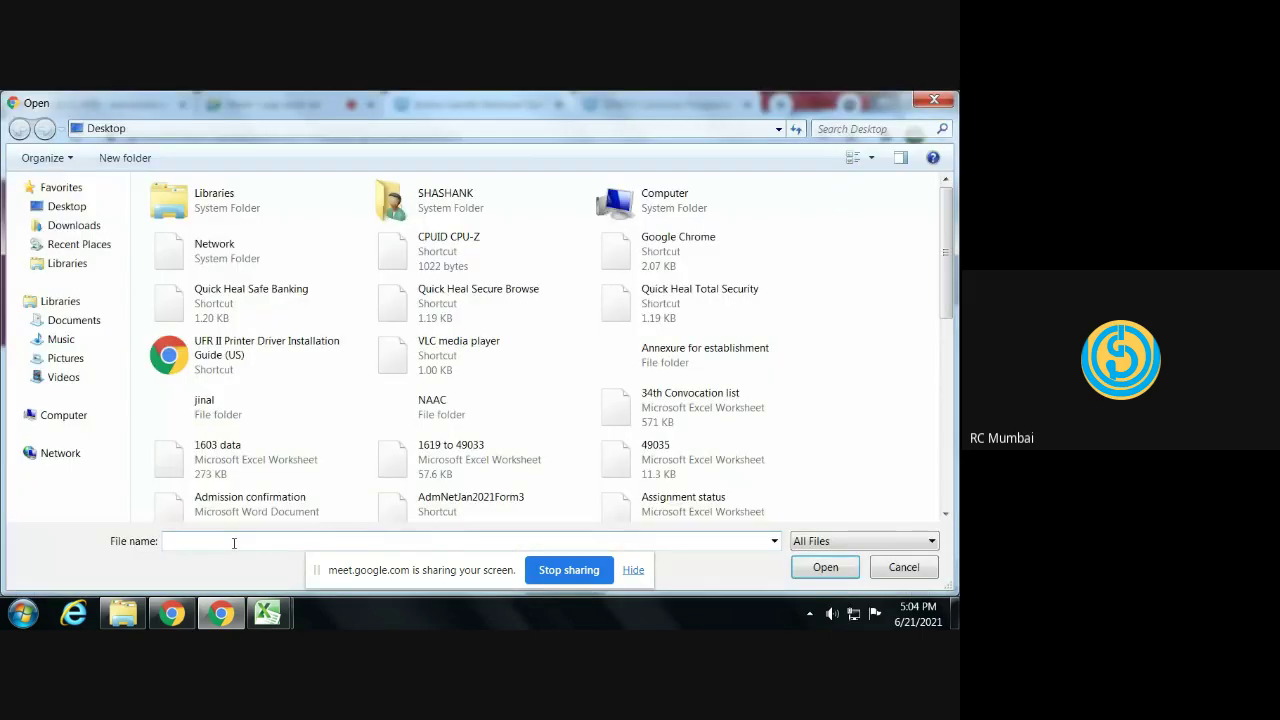
text(demo)
key(Down)
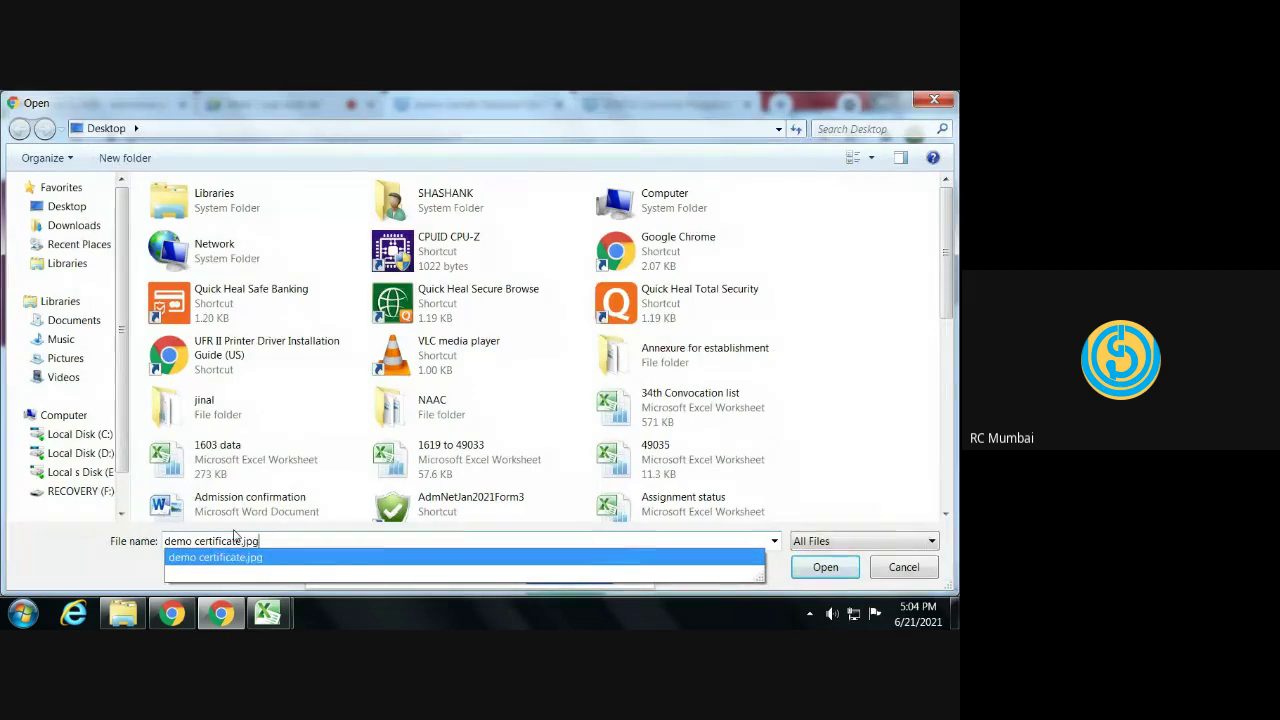
key(Return)
key(Return)
- Upload demo certificate.jpg as the Matriculation marksheet
scroll(368, 494, down, 1)
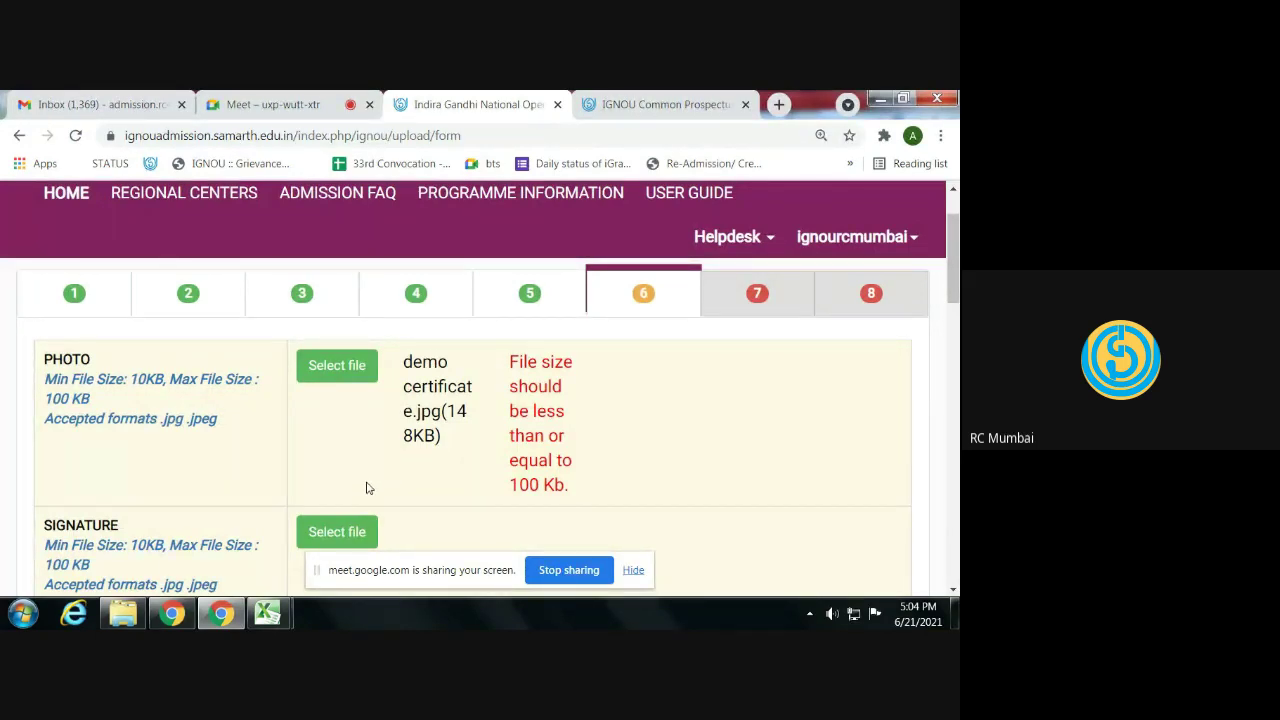
scroll(355, 460, down, 2)
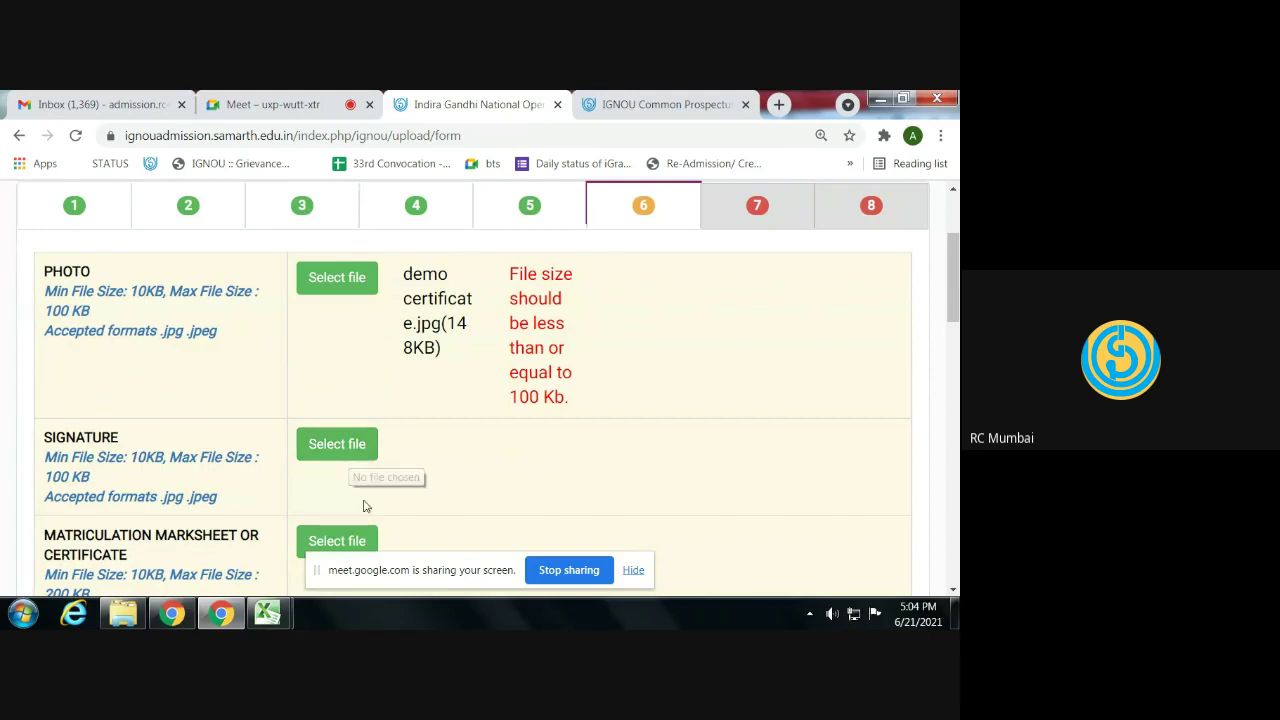
scroll(364, 512, down, 1)
scroll(364, 512, down, 1)
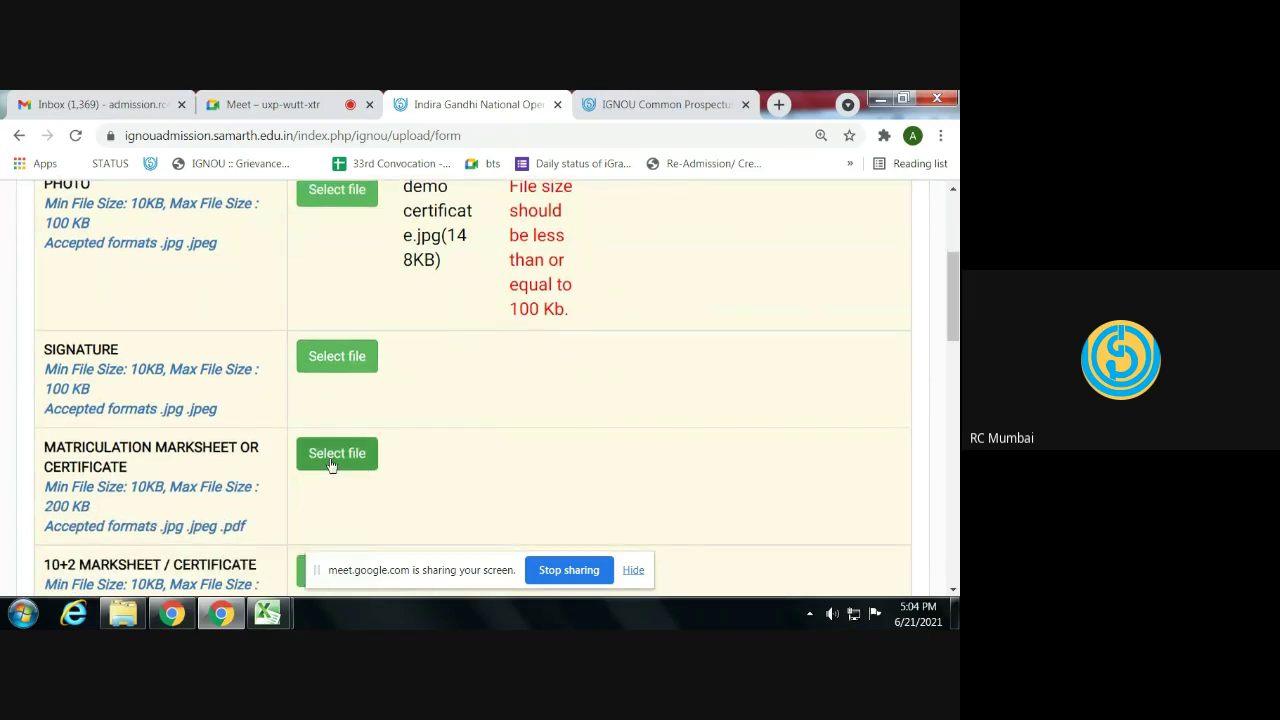
click(331, 458)
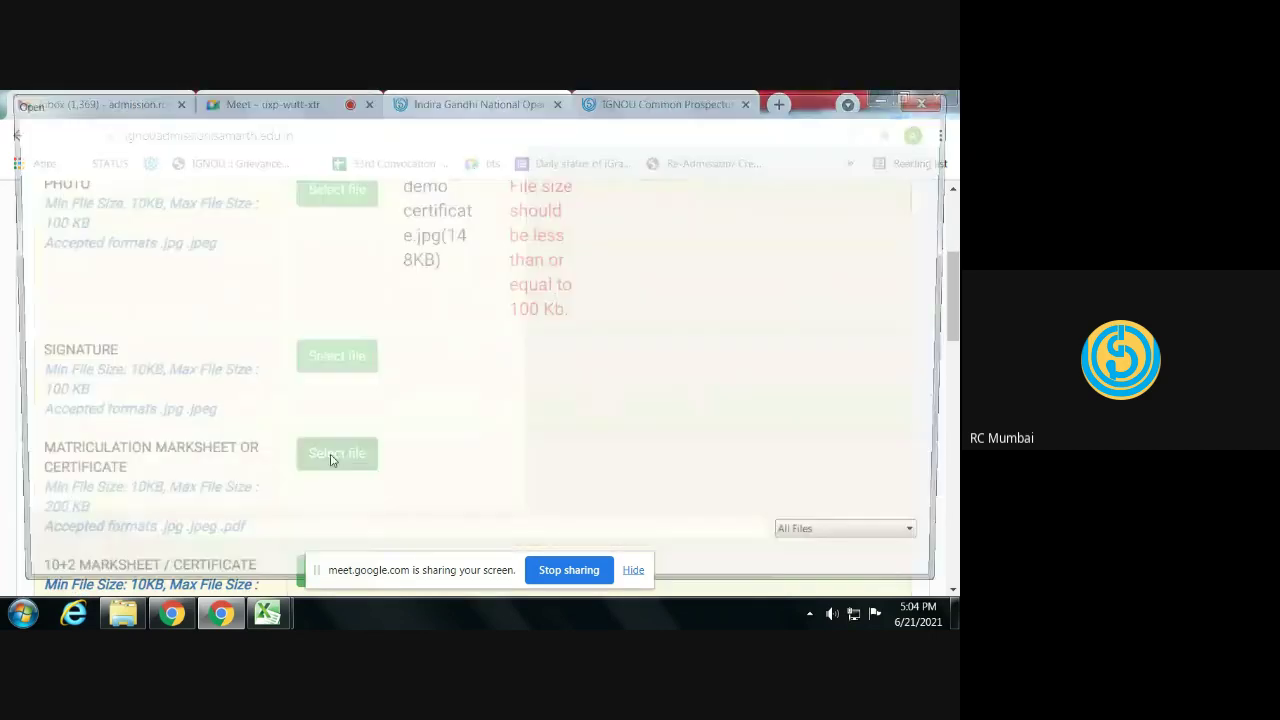
text(DEMO)
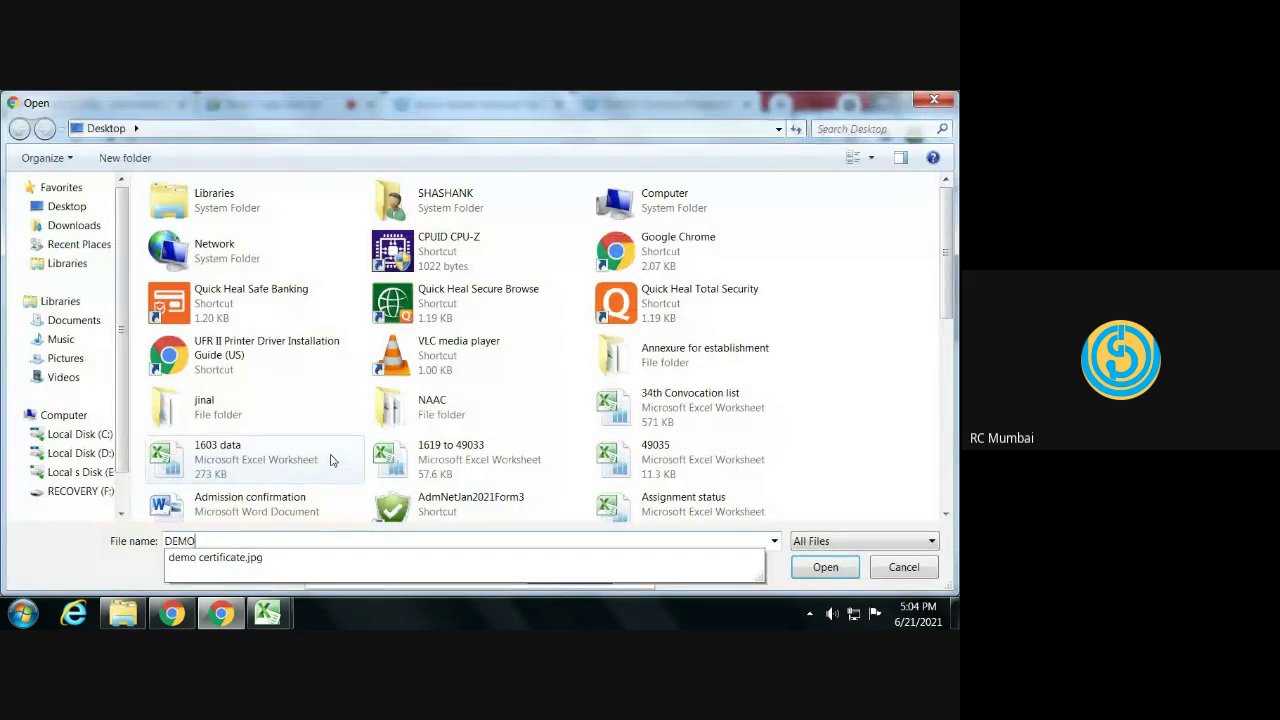
key(Down)
key(Return)
click(657, 457)
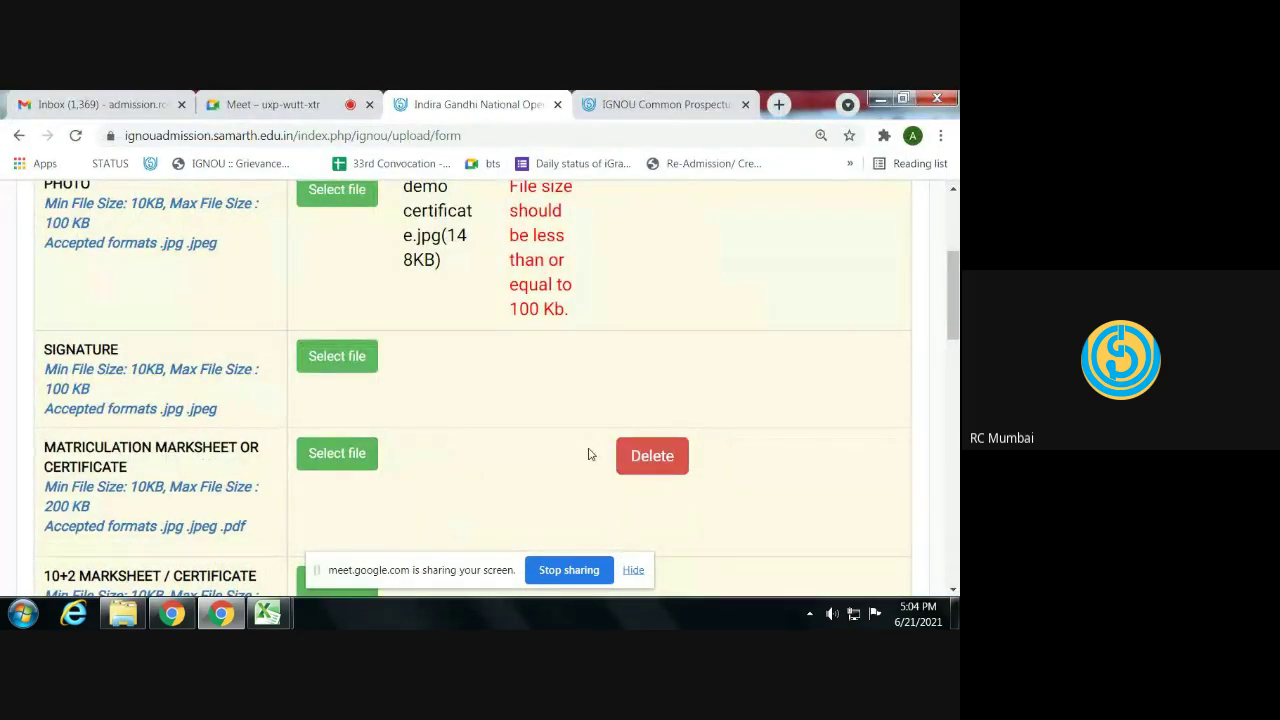
- Upload demo certificate.jpg as the 10+2 marksheet, then read the PHOTO row's size error
scroll(465, 422, down, 2)
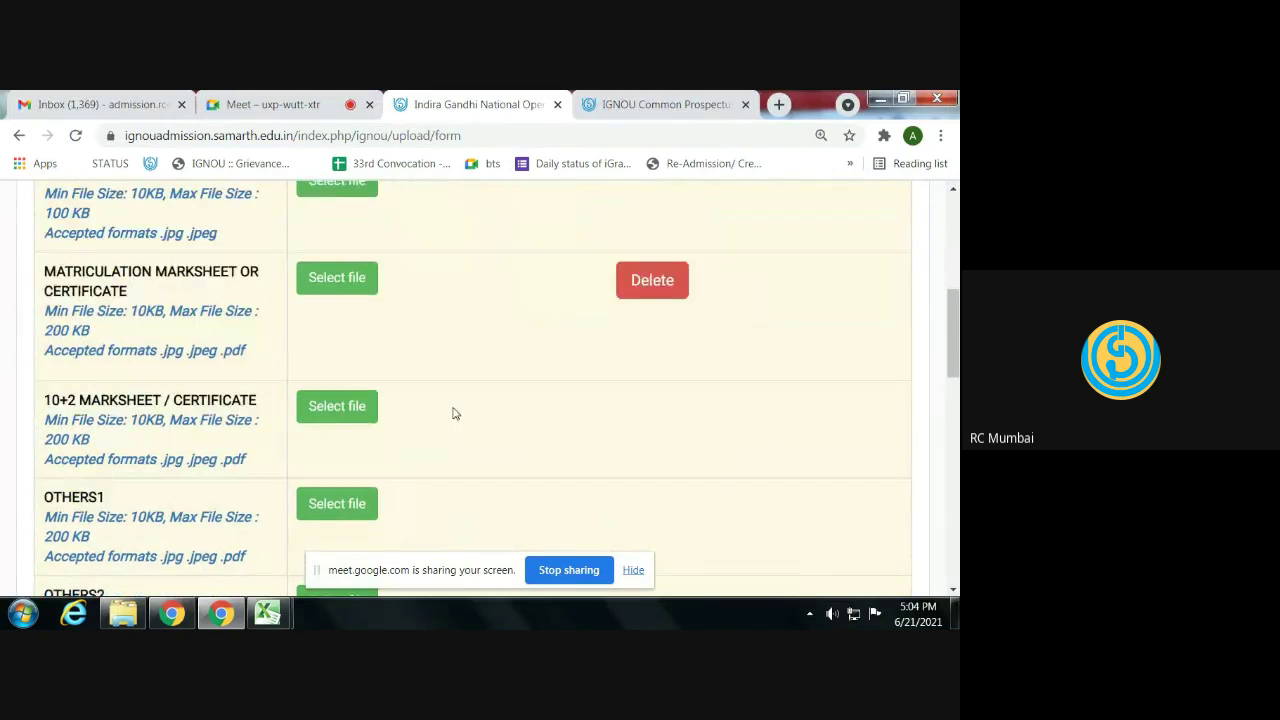
click(337, 407)
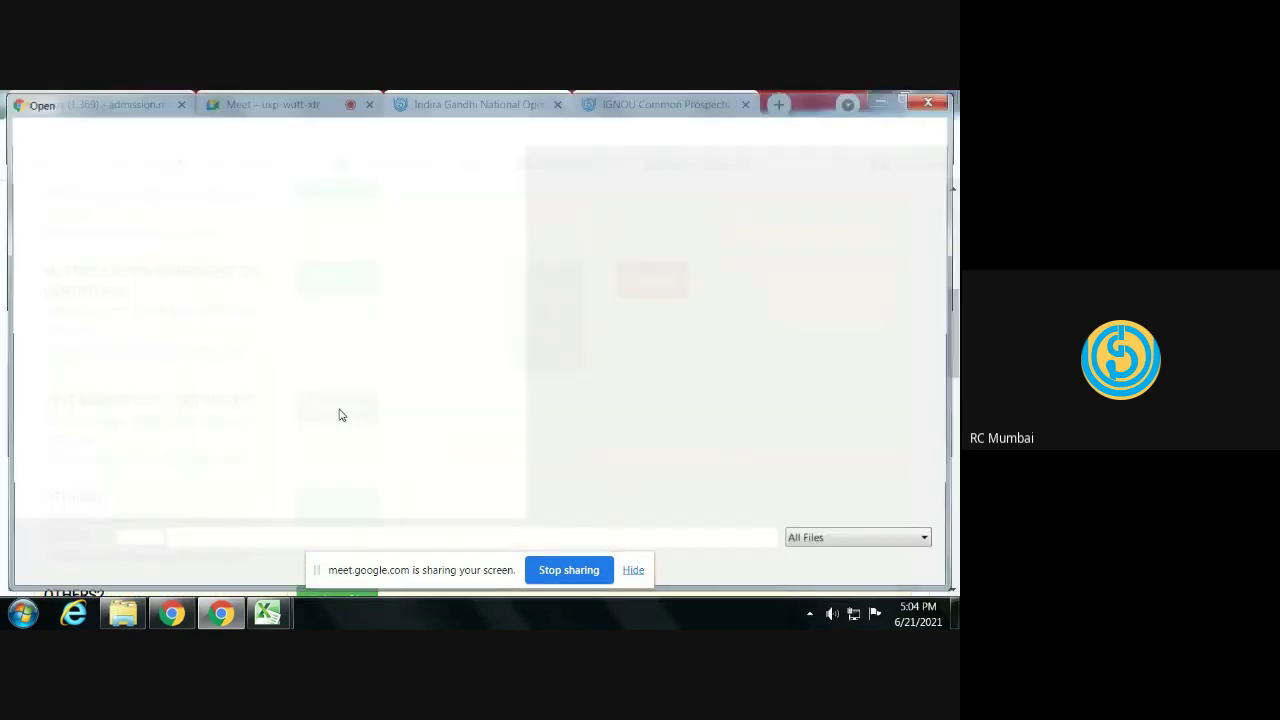
text(demo)
key(Down)
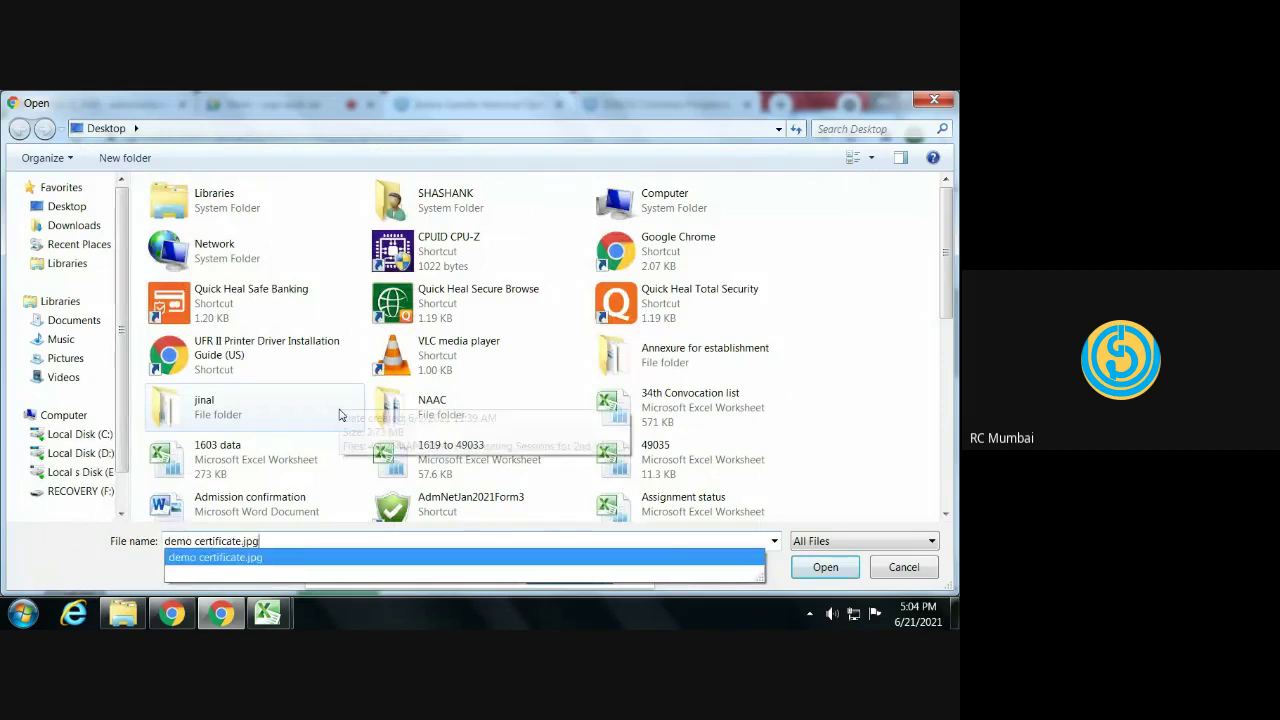
key(Return)
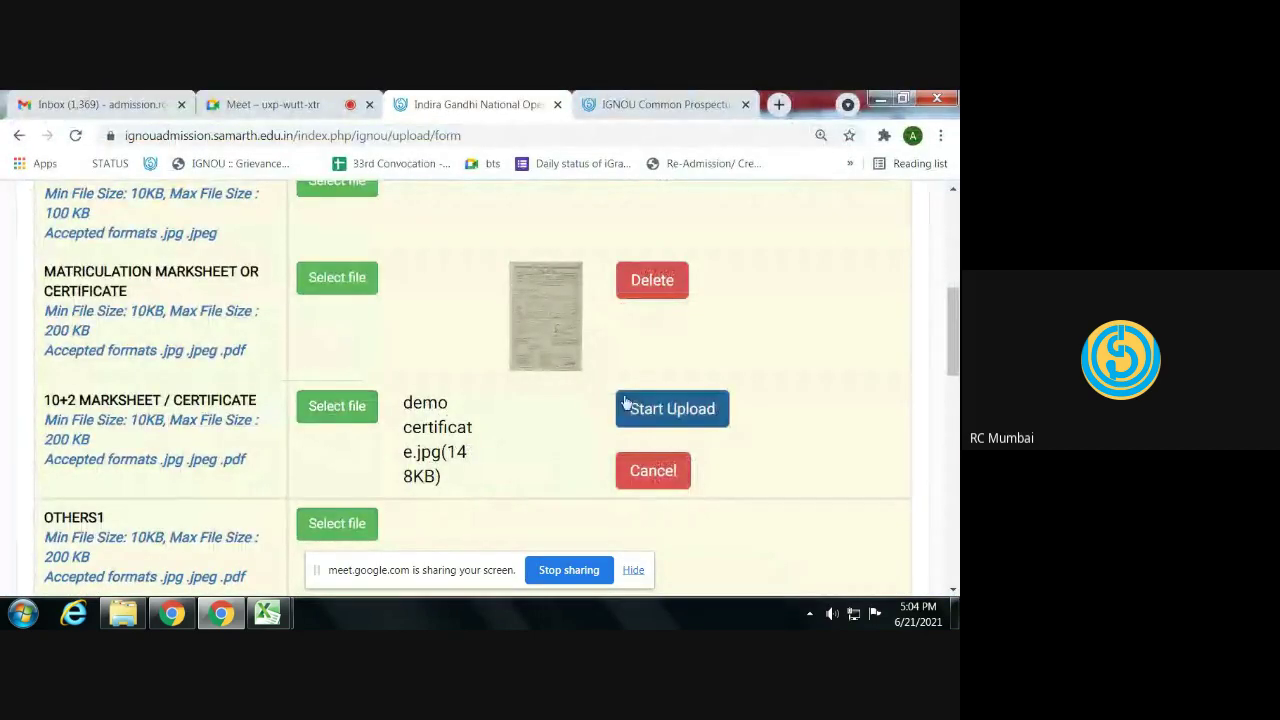
click(645, 408)
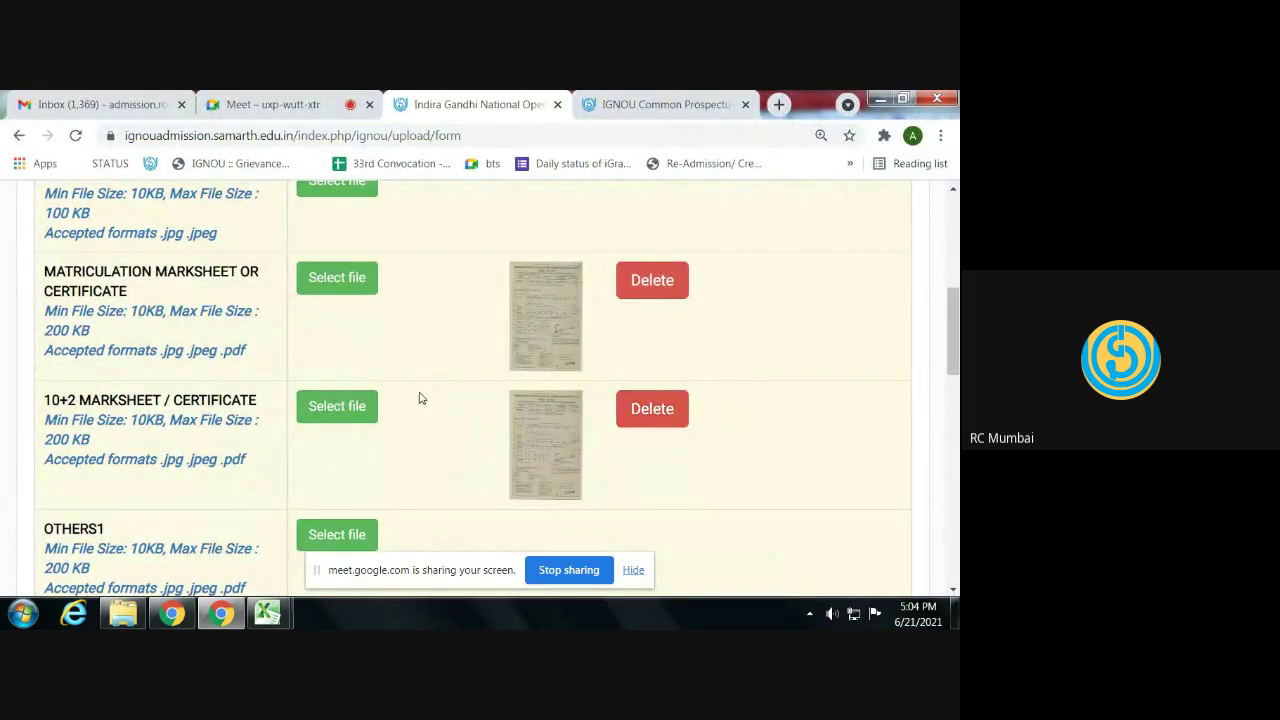
scroll(408, 397, up, 1)
scroll(405, 398, up, 1)
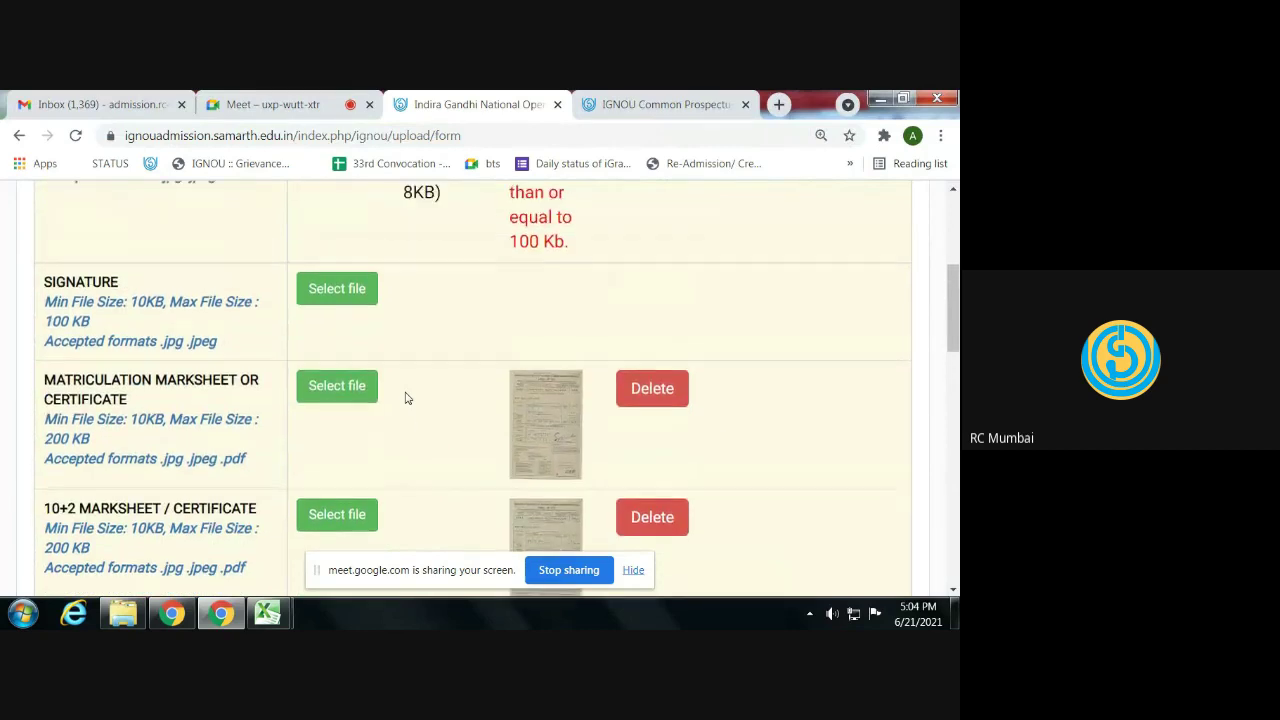
- Open the demo certificate image from the desktop in Paint
click(880, 99)
click(876, 98)
click(872, 97)
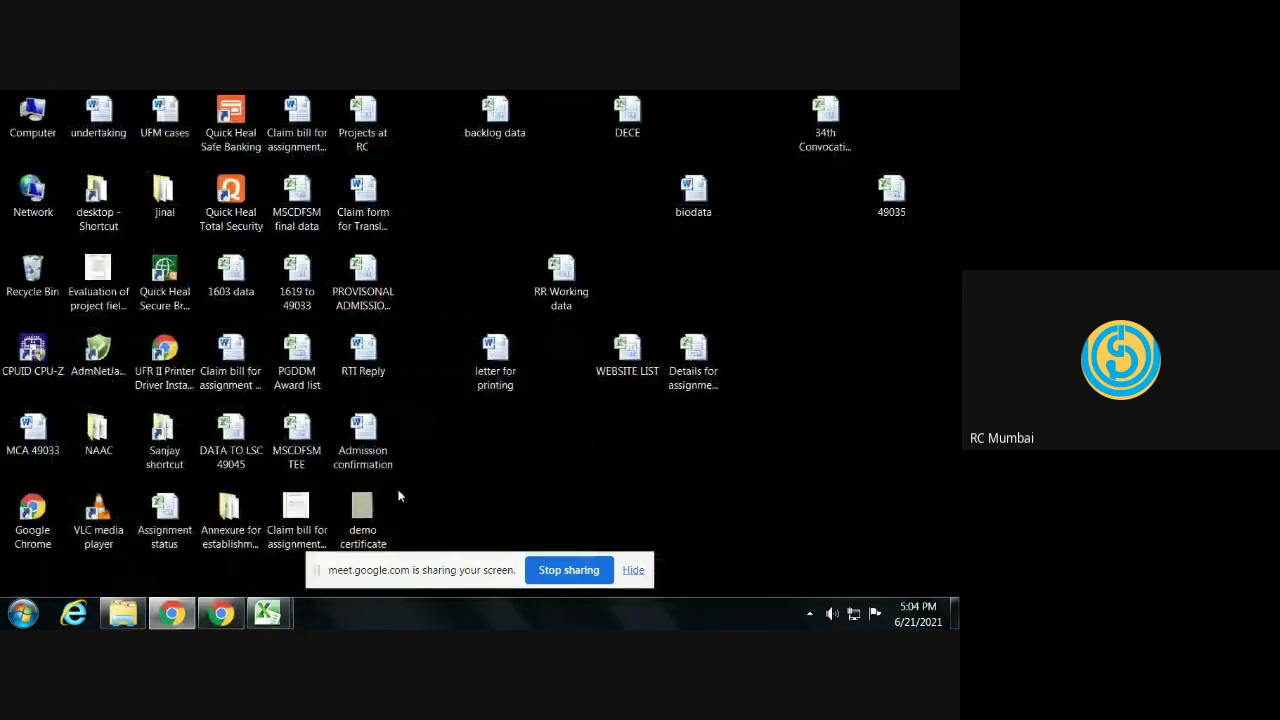
right_click(358, 510)
mouse_move(441, 298)
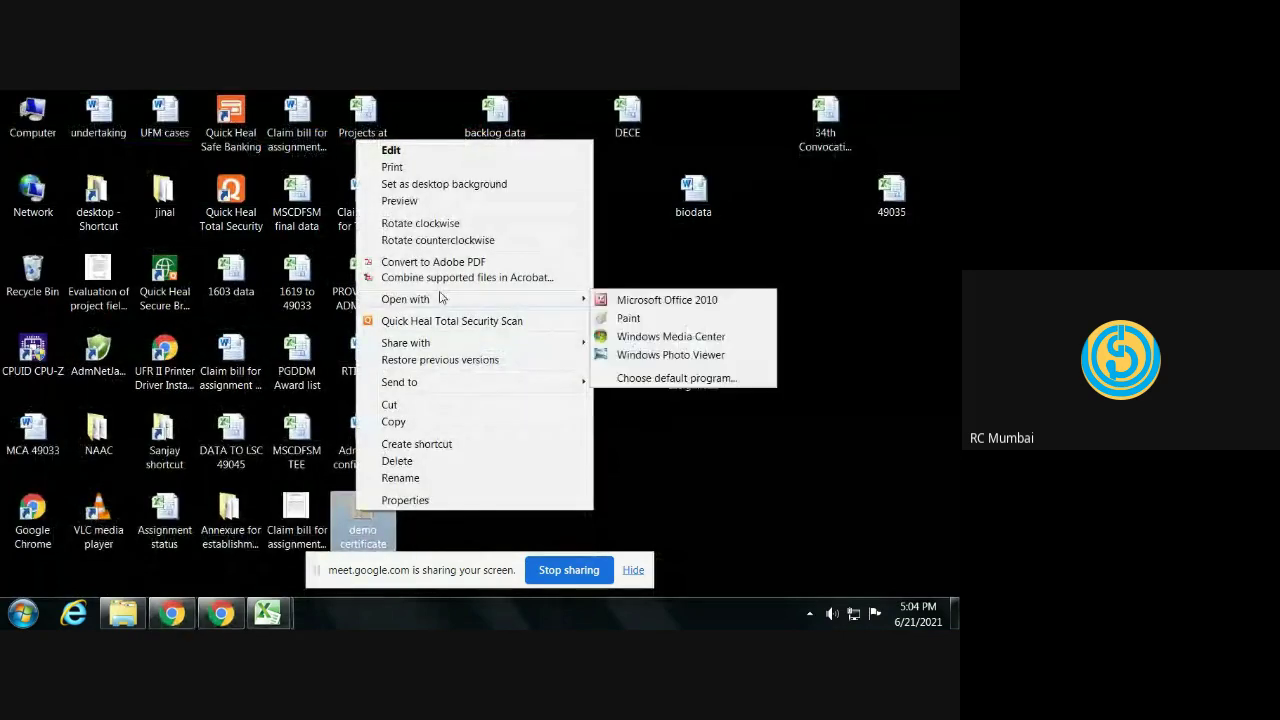
click(608, 320)
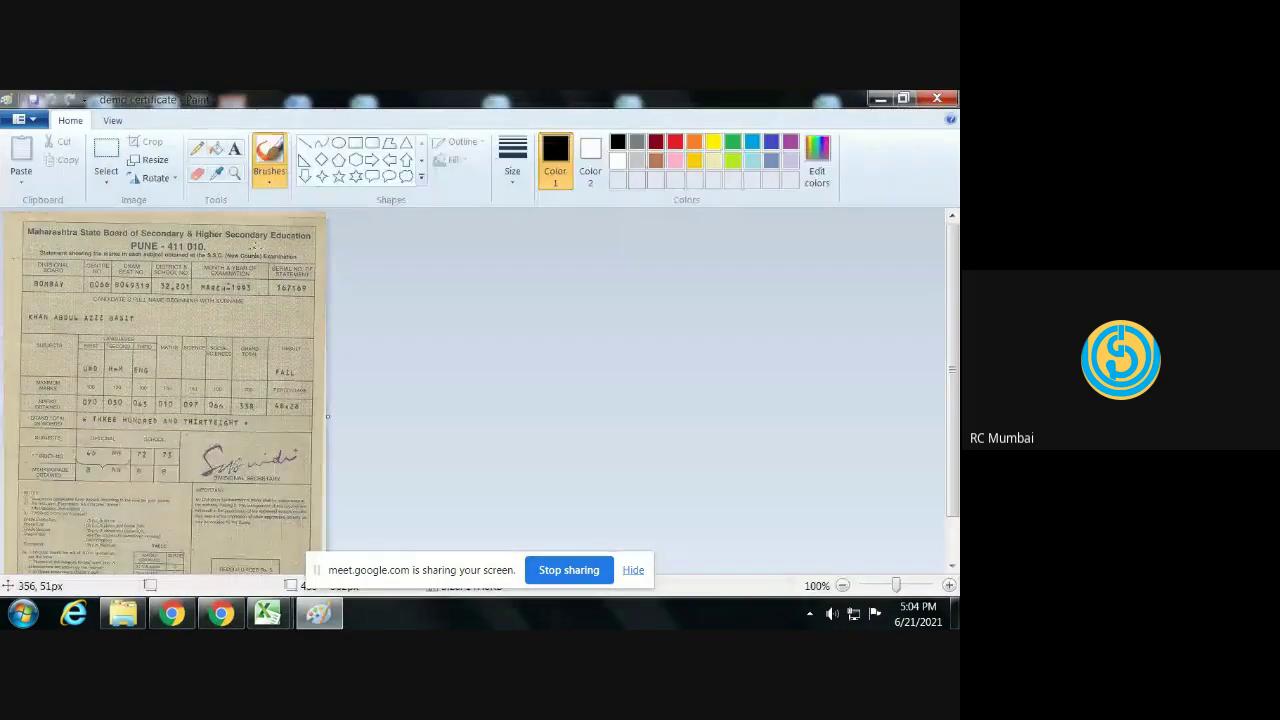
- Resize the image to 30% and close Paint
click(150, 160)
double_click(200, 265)
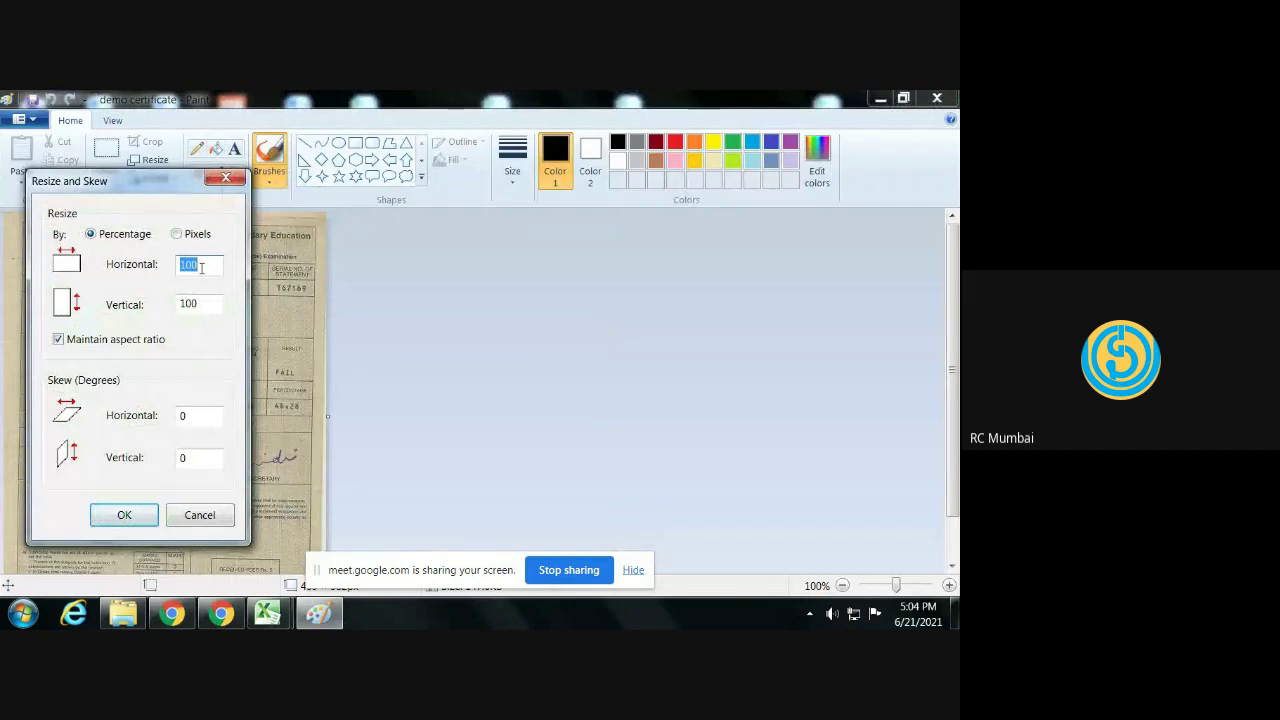
text(30)
key(Return)
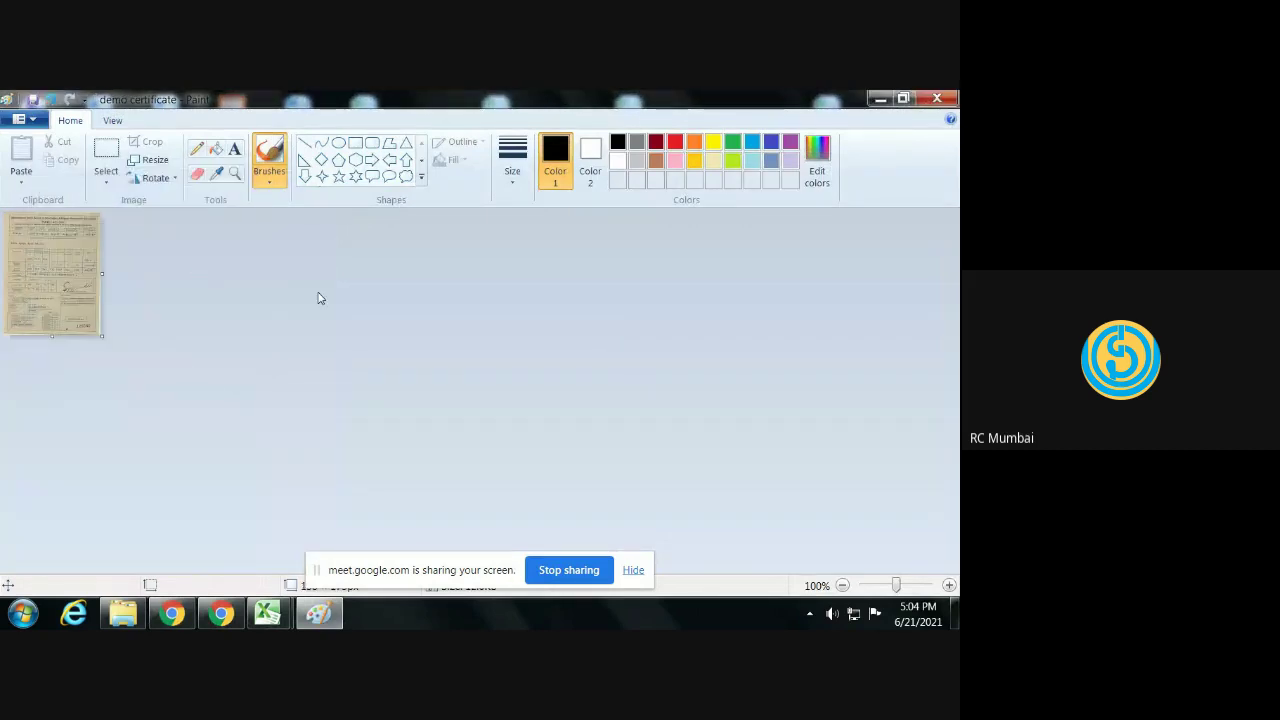
key(alt+F4)
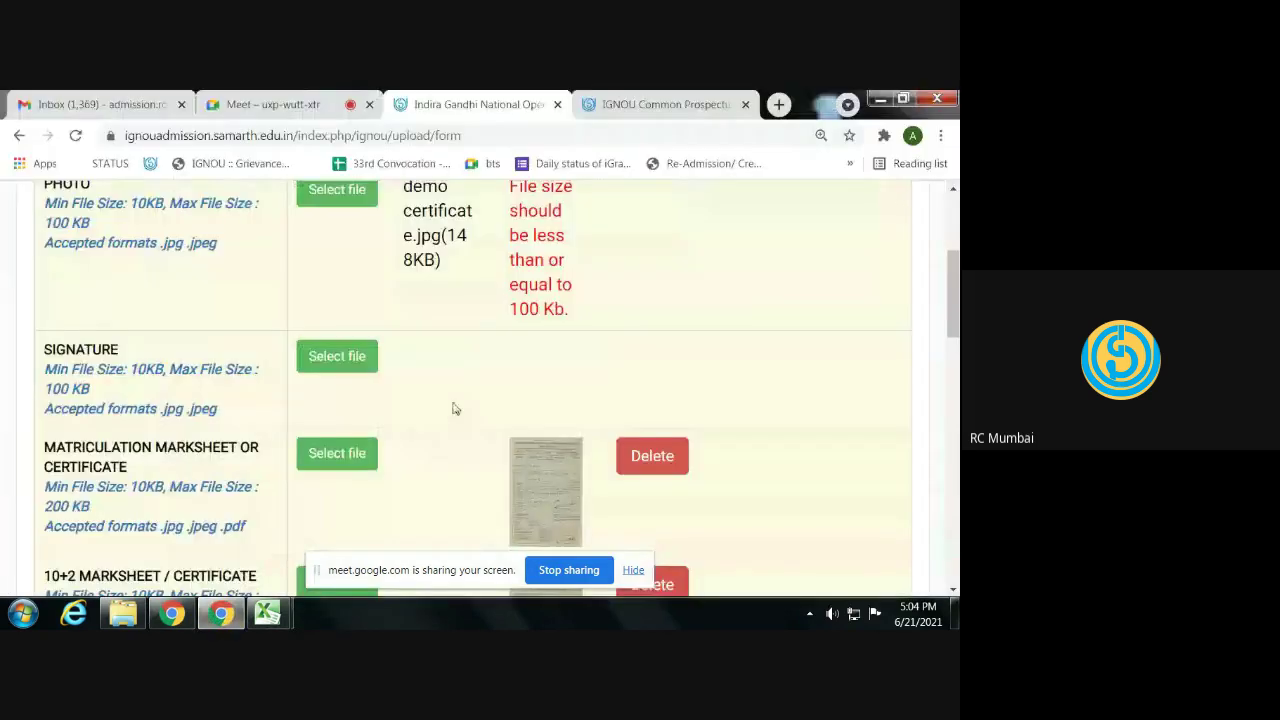
- Upload the resized demo certificate.jpg as the PHOTO
scroll(446, 360, up, 3)
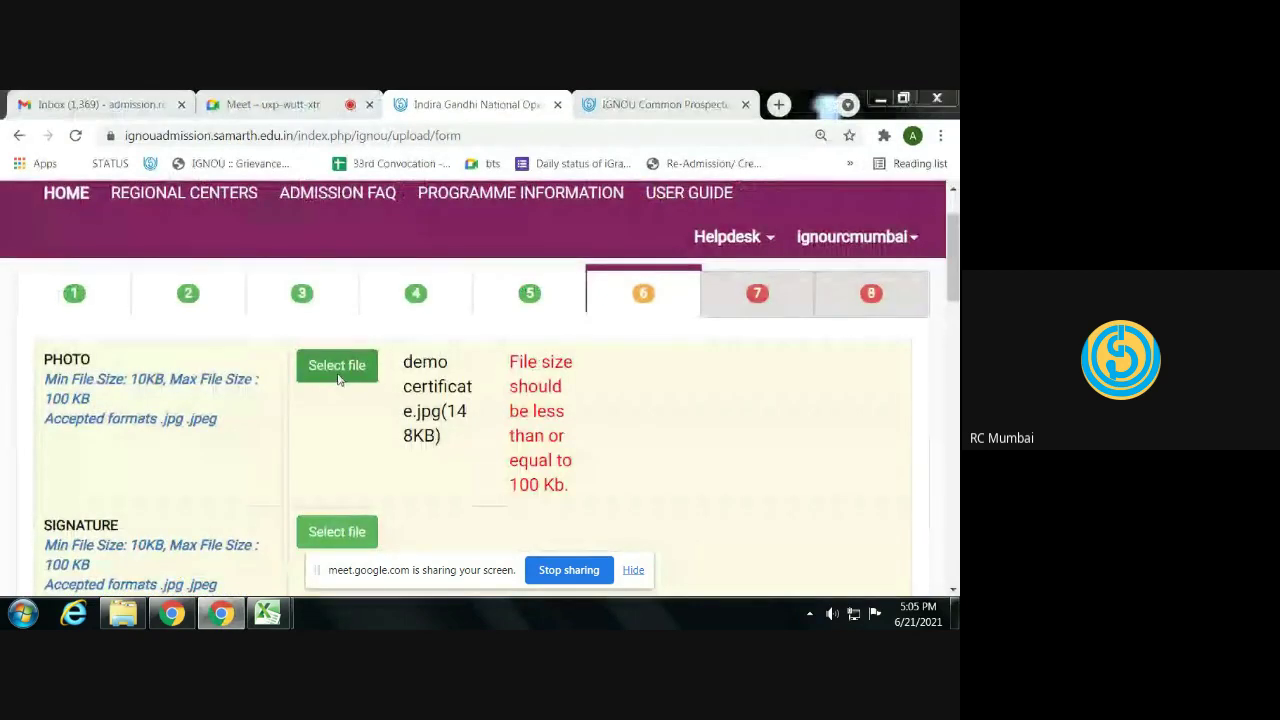
click(339, 377)
text(de)
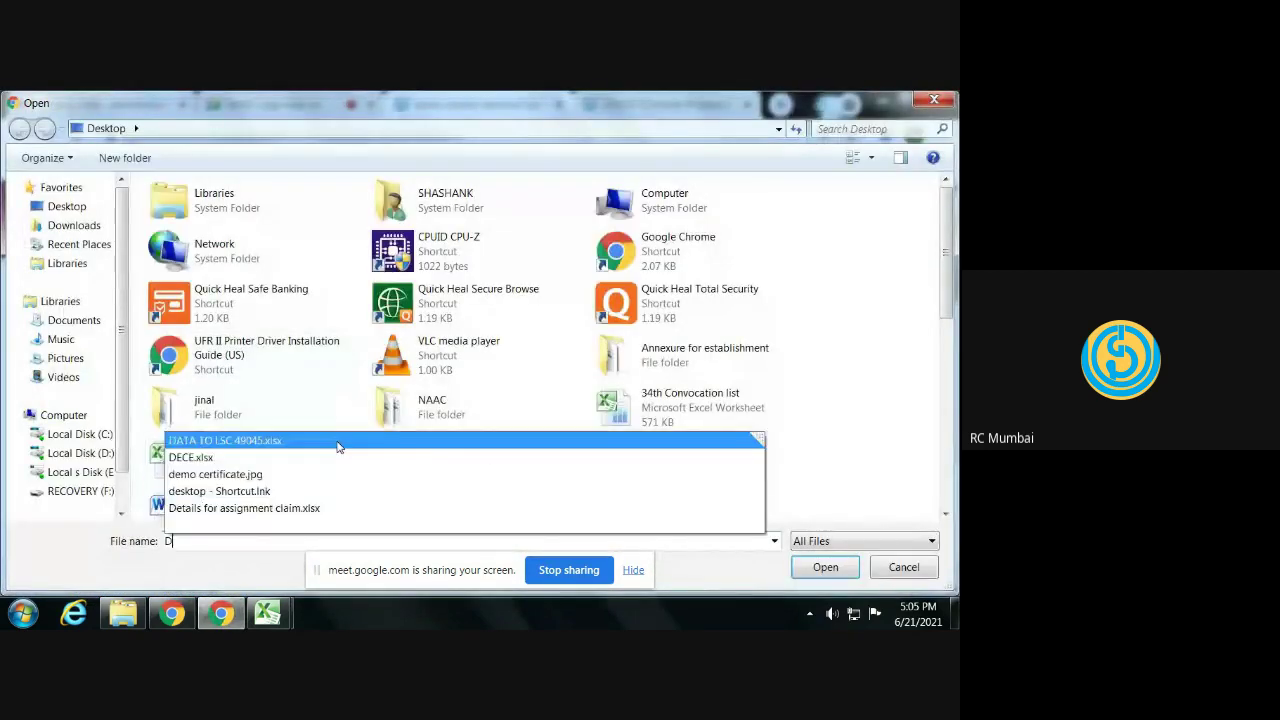
key(Down)
key(Down)
key(Return)
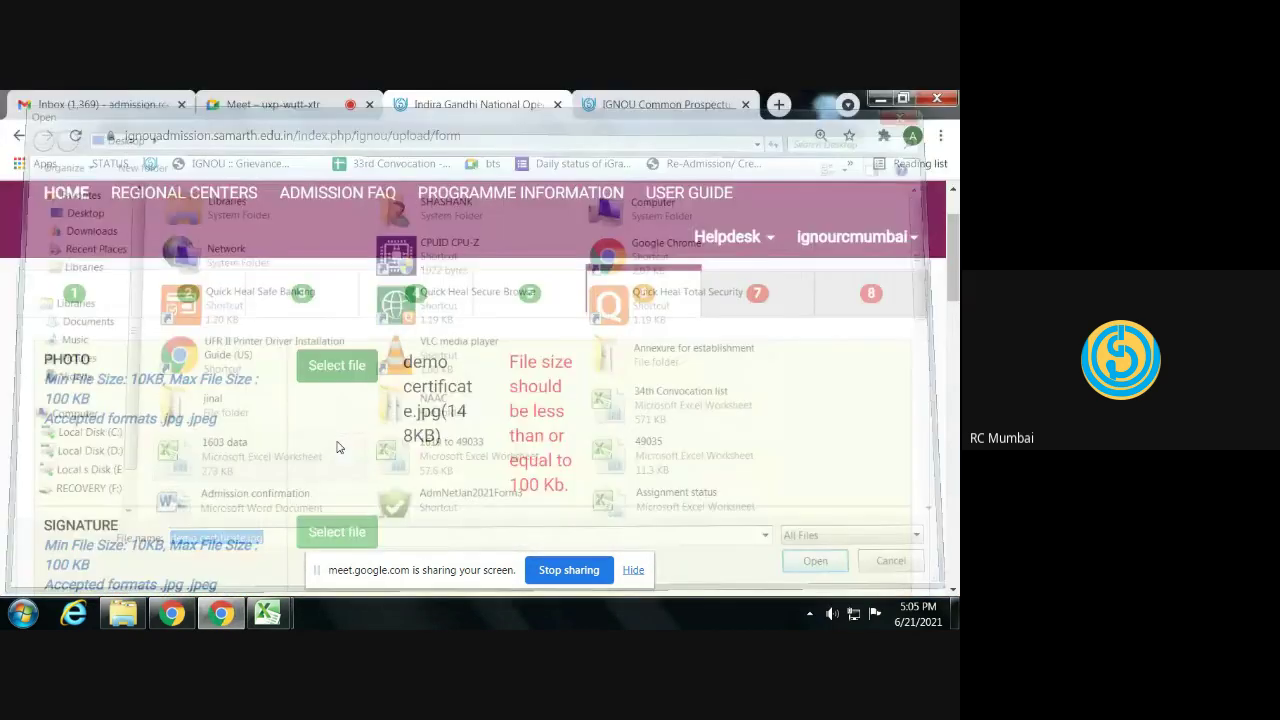
click(712, 376)
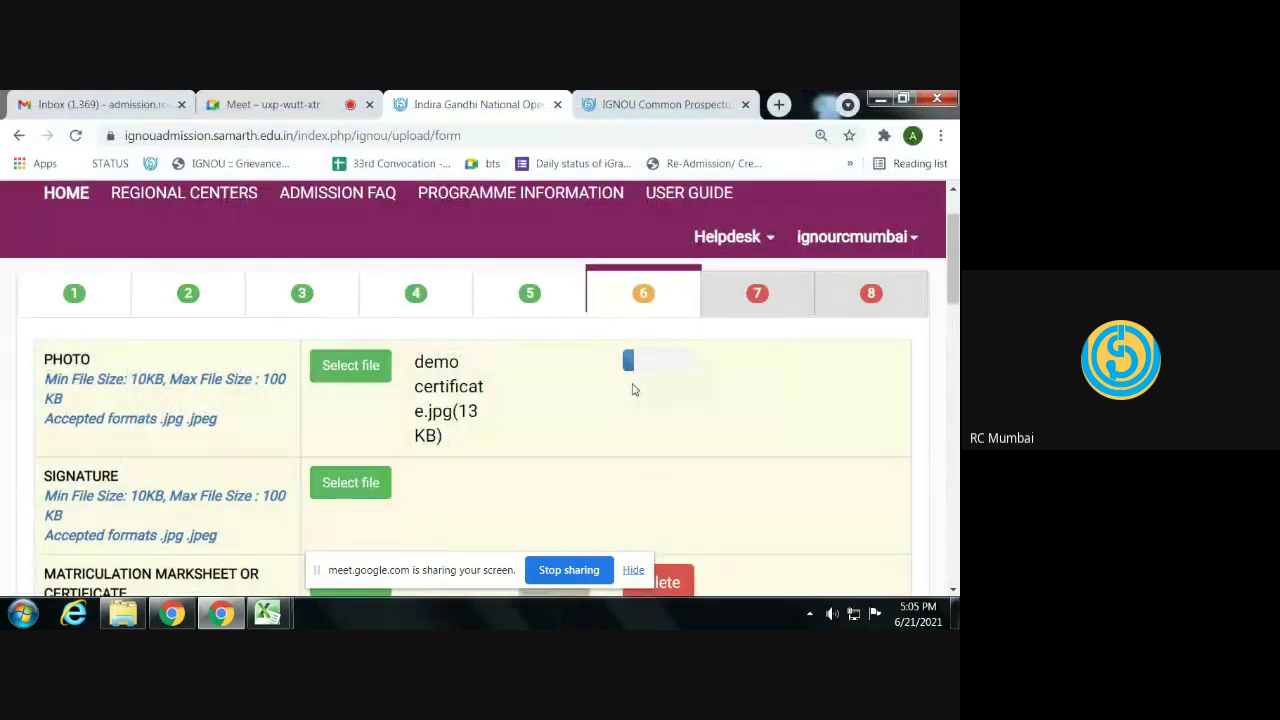
- Upload demo certificate.jpg as the SIGNATURE
click(355, 494)
text(de)
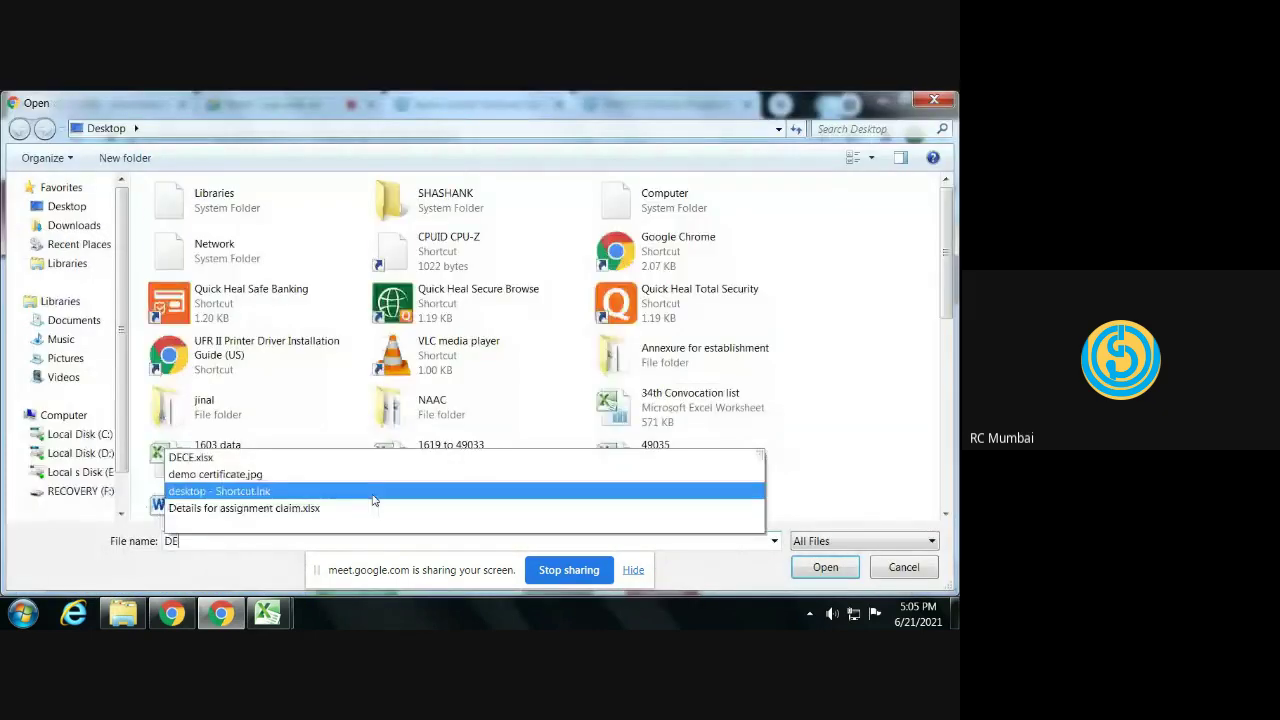
key(Down)
key(Down)
key(Return)
key(Return)
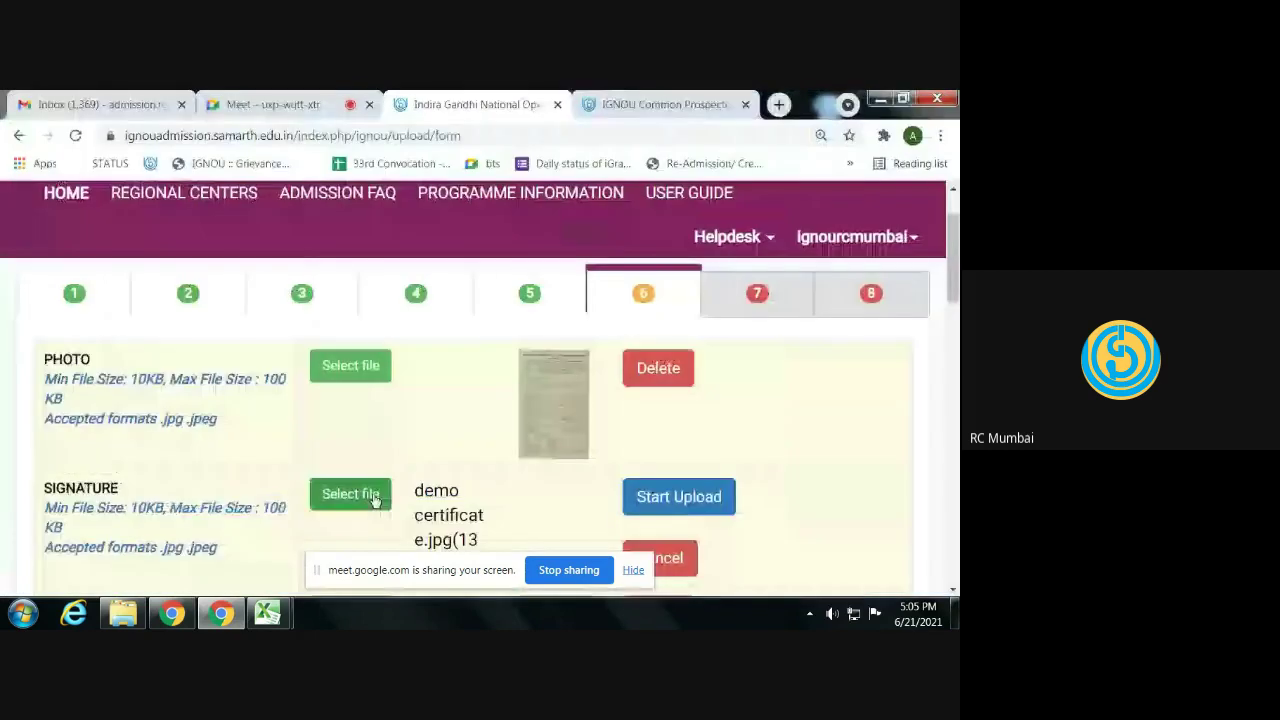
click(686, 500)
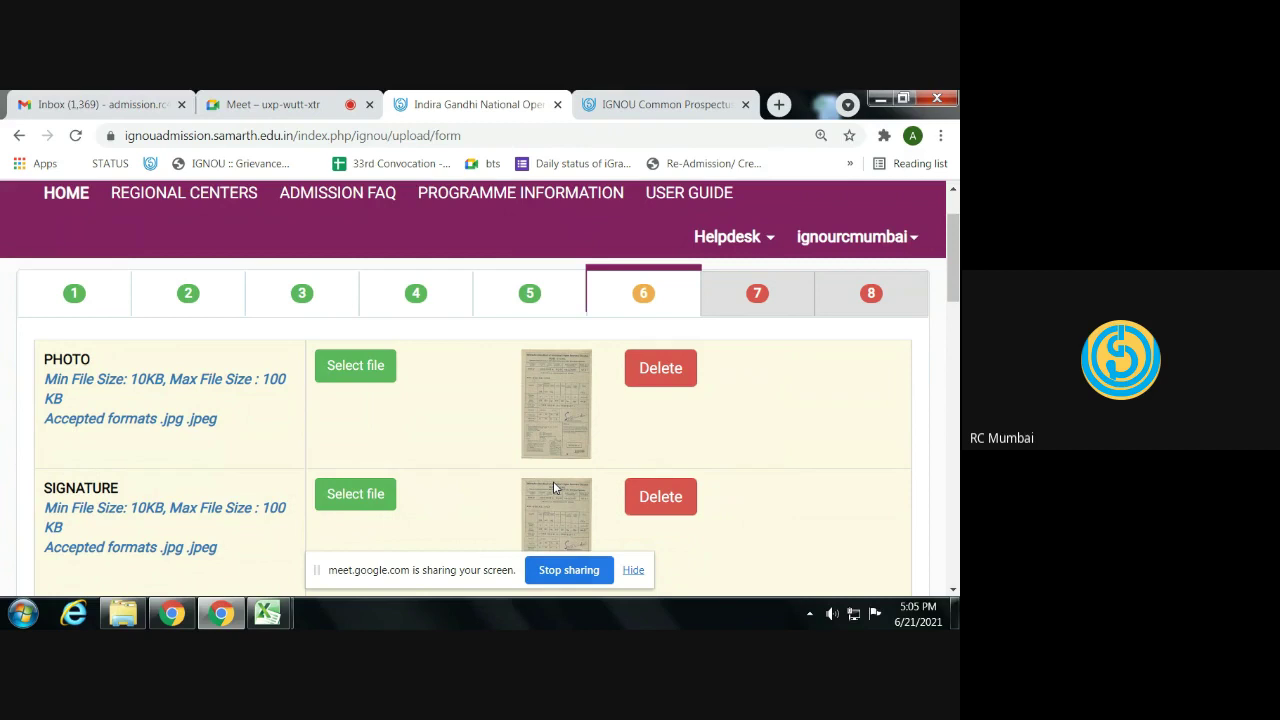
- Review the upload rows, leaving OTHERS1–OTHERS8 empty, and continue to the step 7 preview
scroll(553, 485, down, 5)
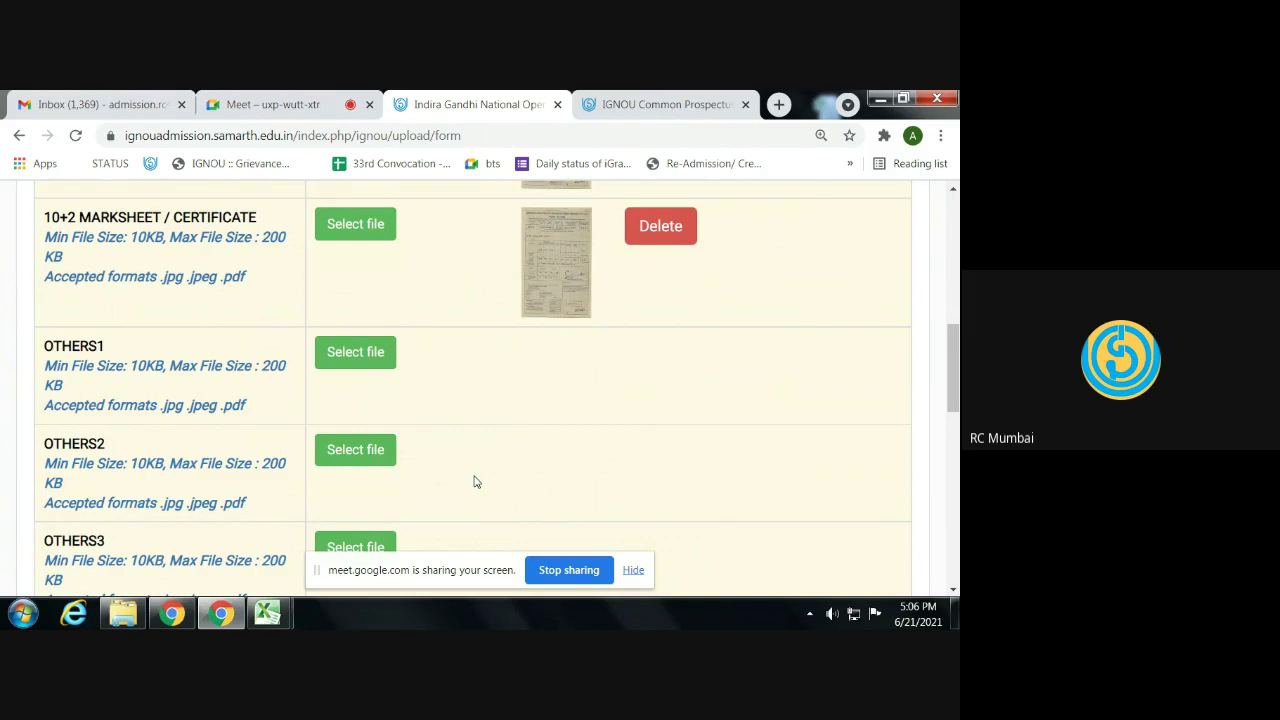
scroll(475, 481, down, 1)
scroll(475, 480, up, 1)
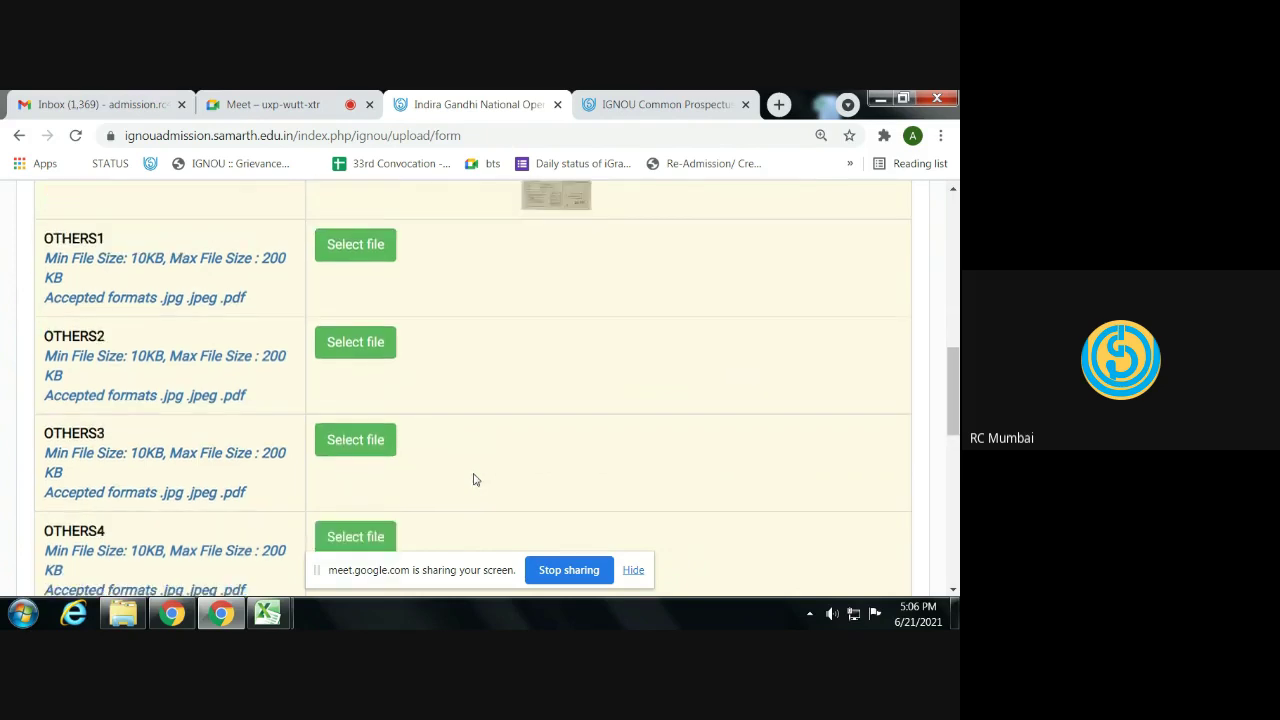
scroll(475, 480, up, 1)
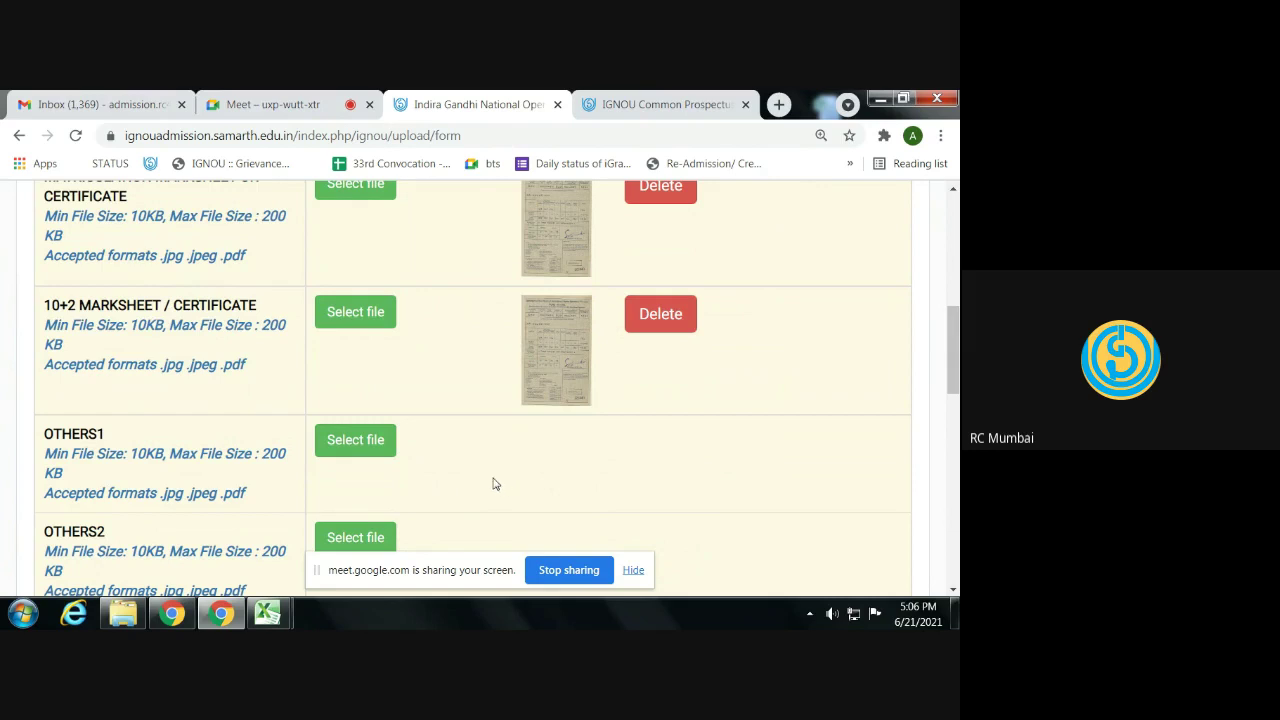
scroll(460, 476, down, 10)
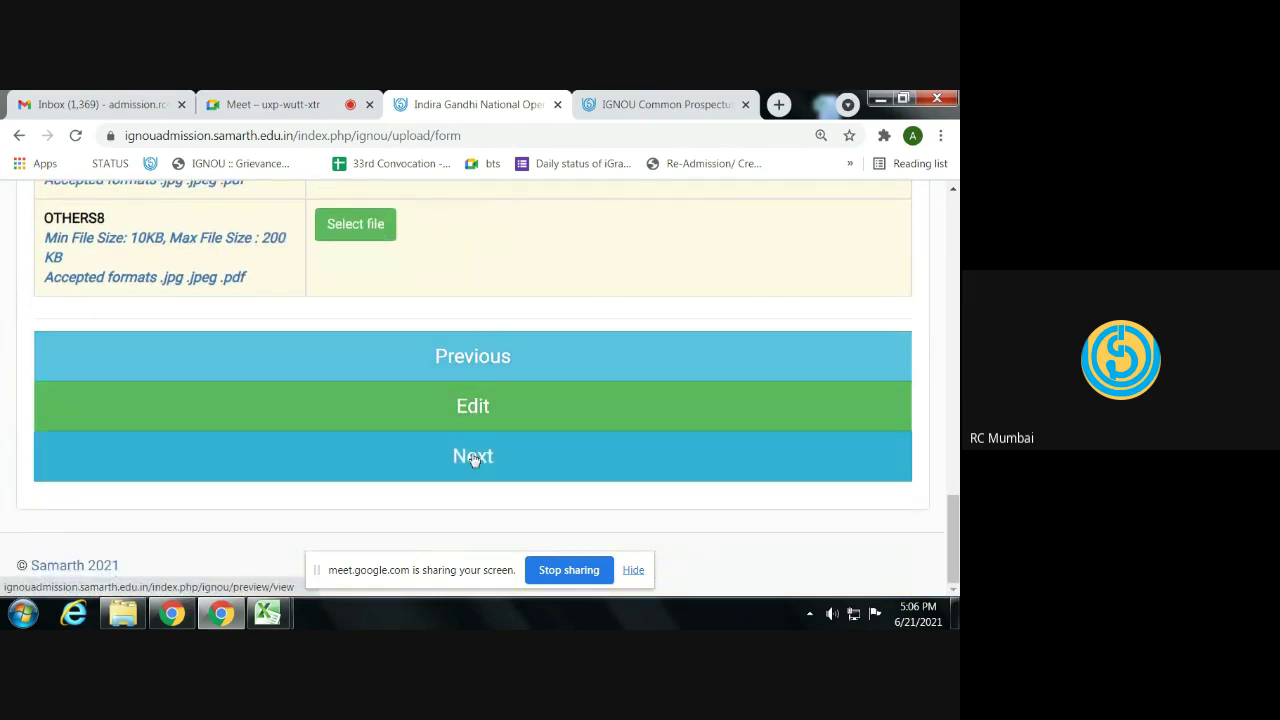
click(474, 466)
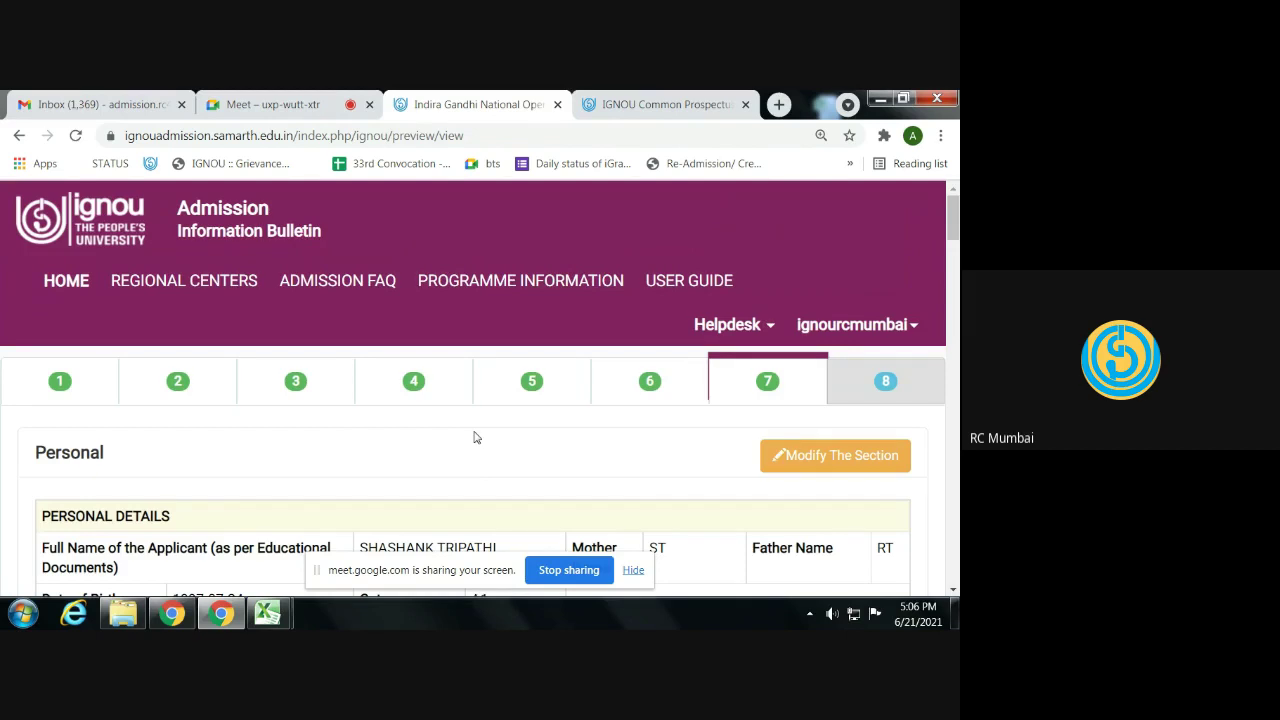
scroll(500, 434, down, 3)
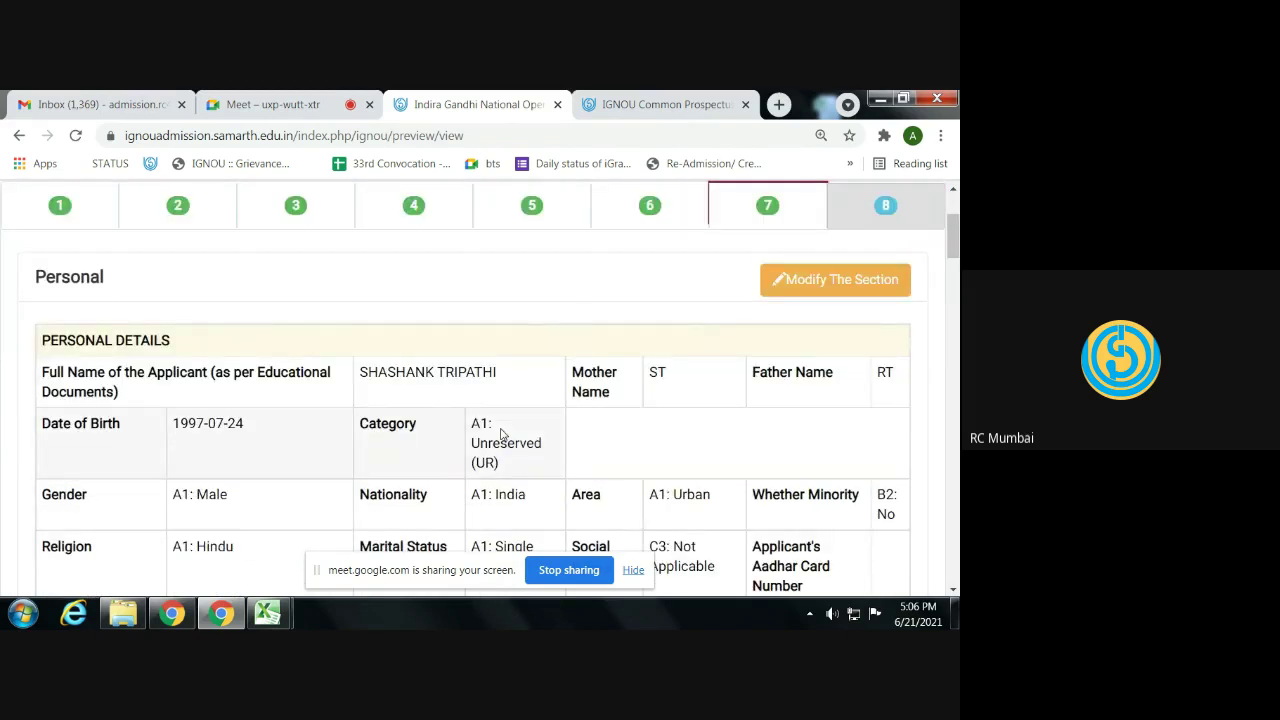
scroll(519, 434, down, 2)
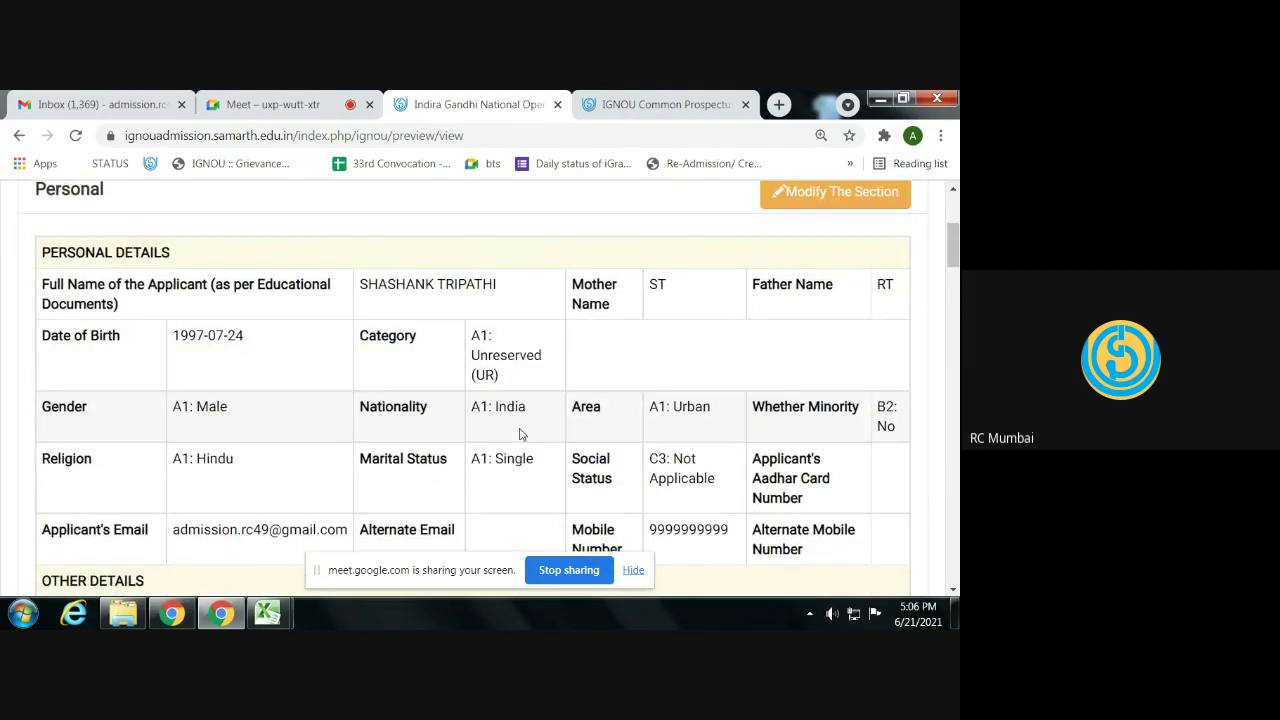
scroll(519, 434, down, 2)
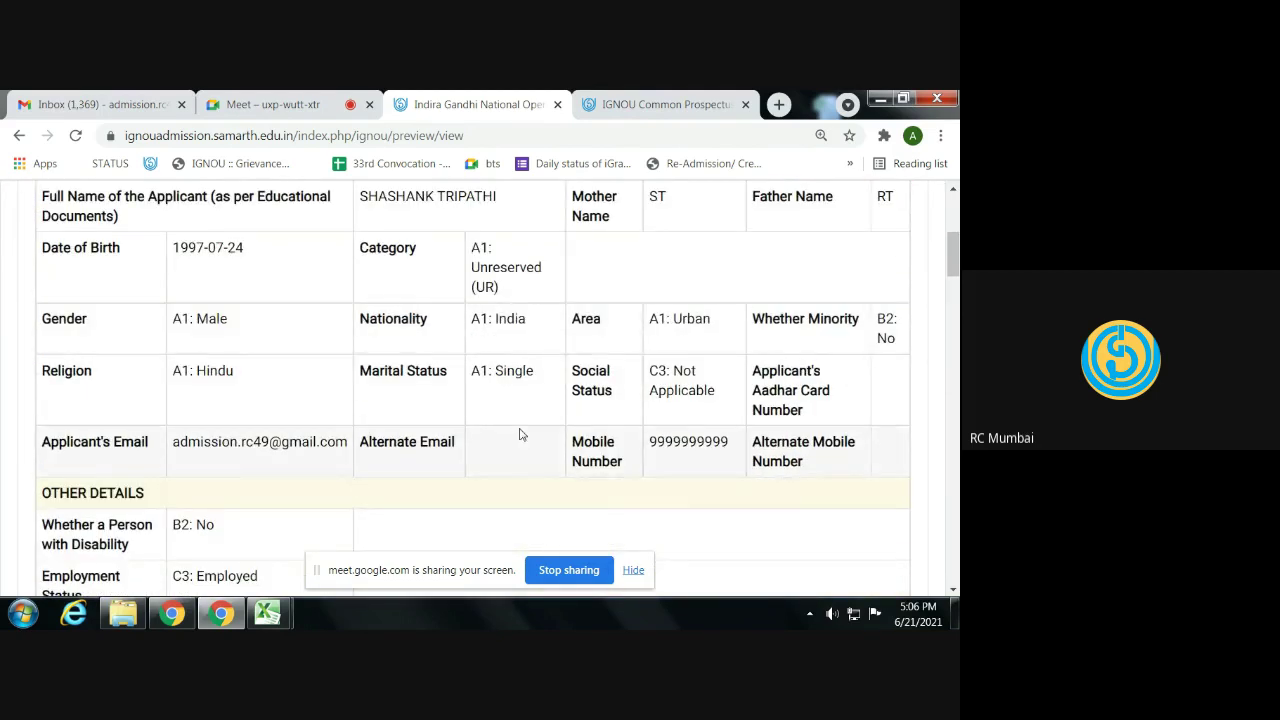
scroll(569, 410, up, 2)
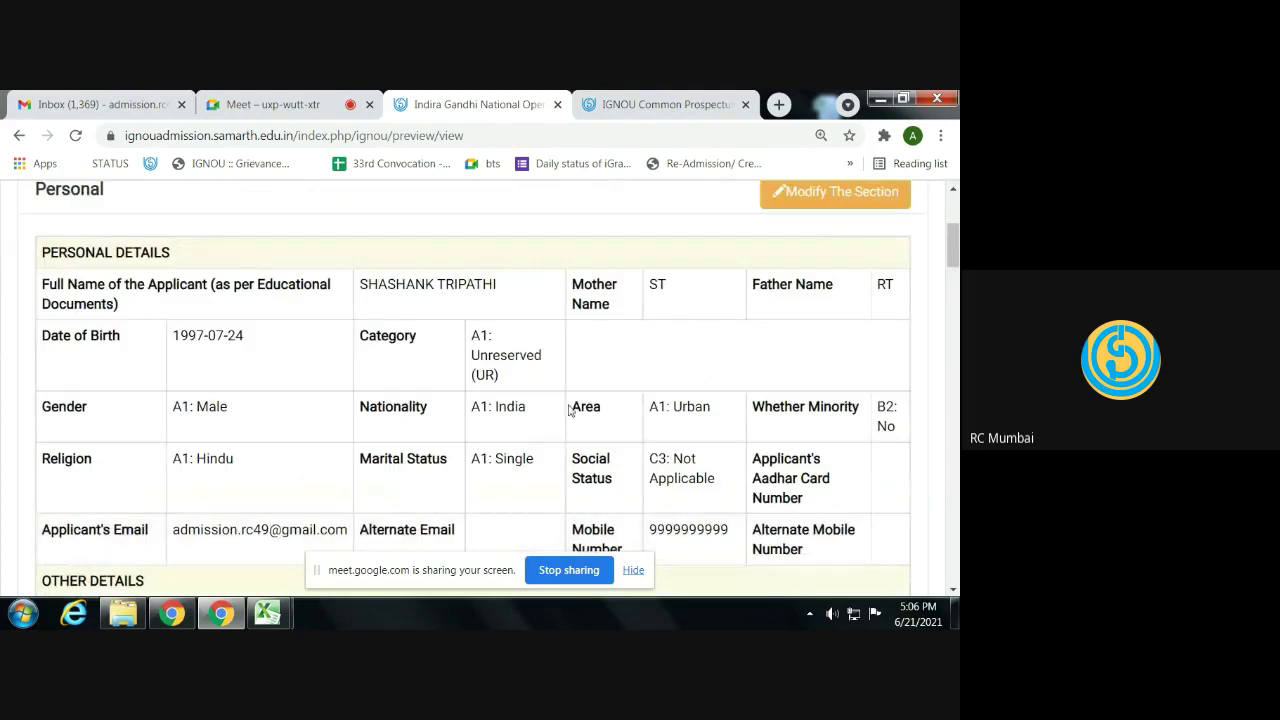
scroll(325, 366, down, 2)
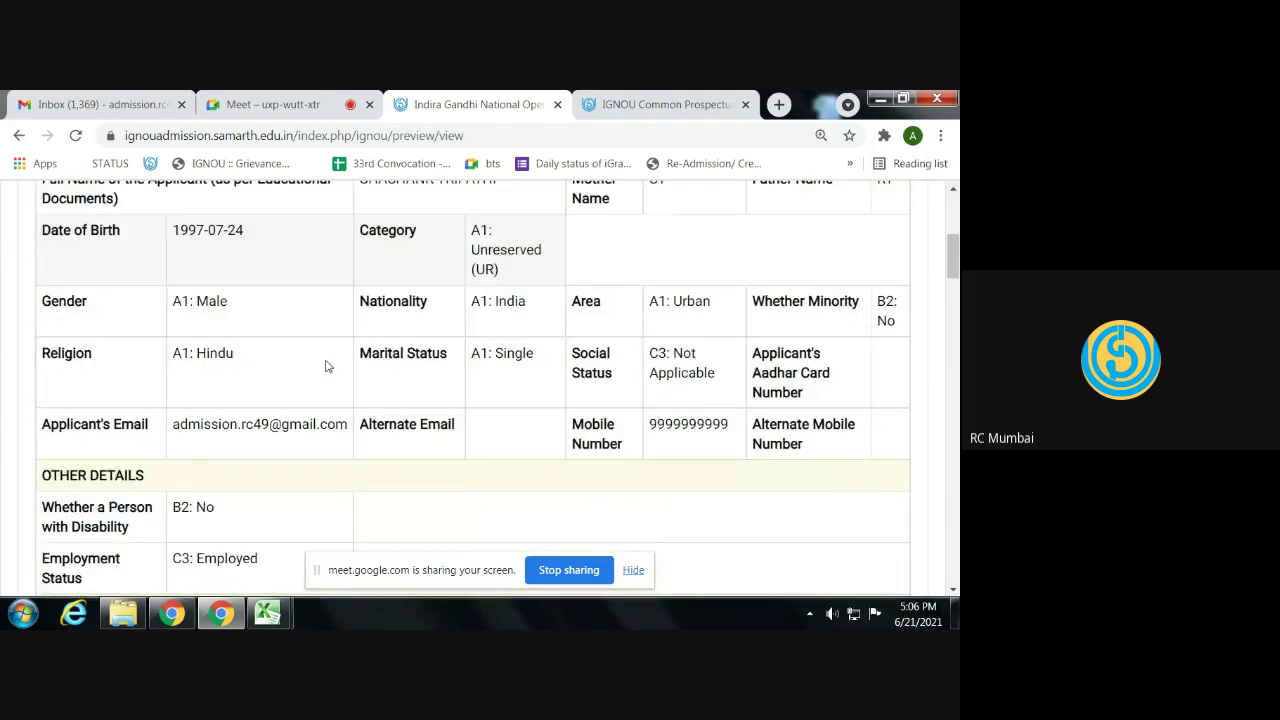
scroll(325, 366, down, 6)
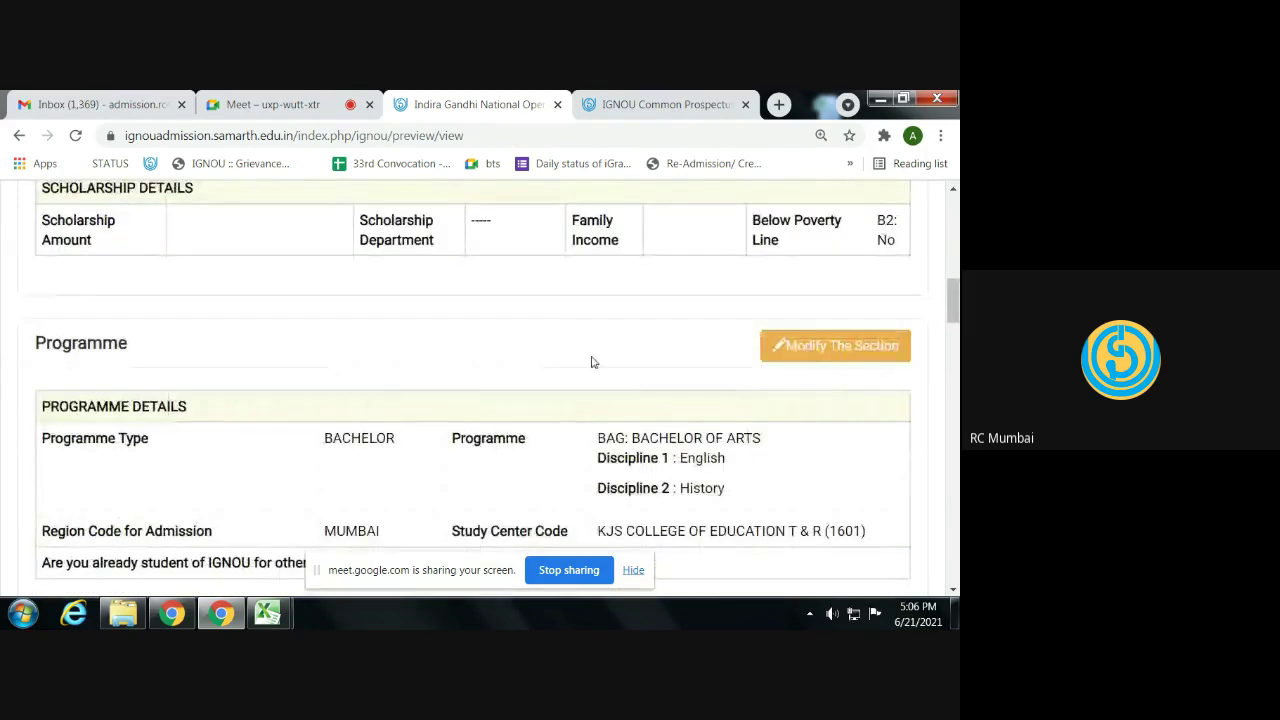
scroll(503, 371, down, 8)
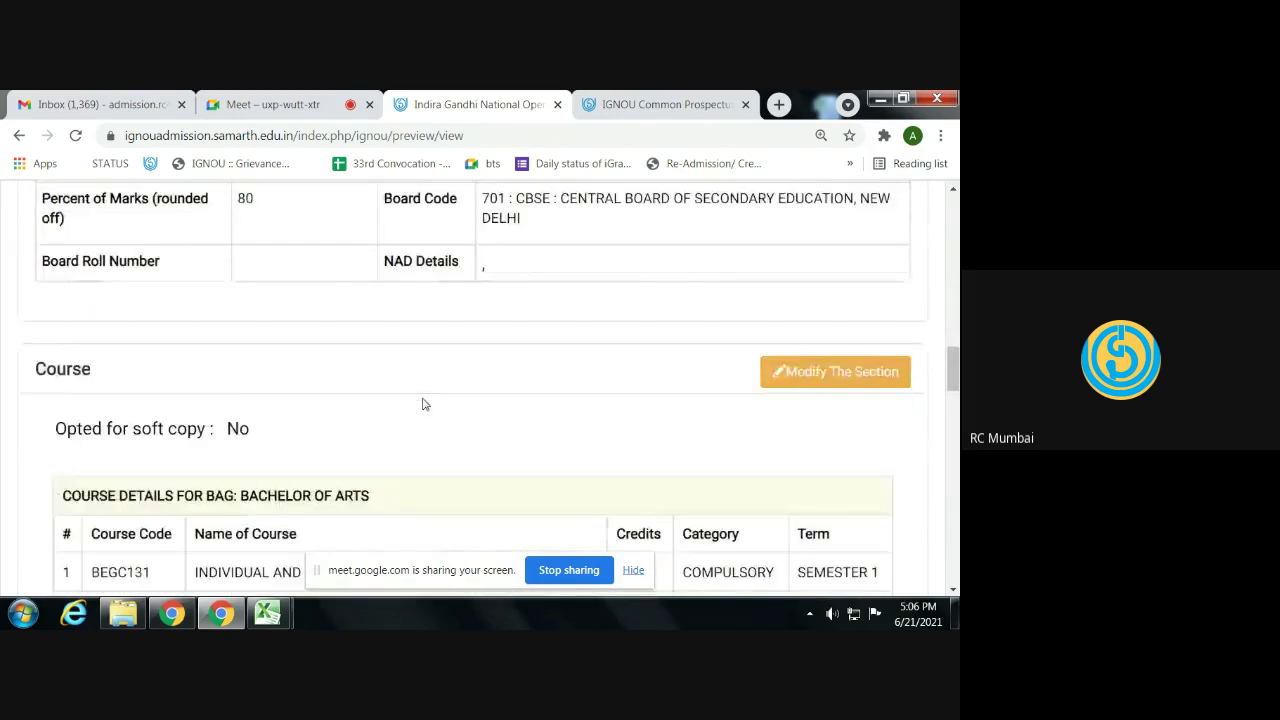
scroll(422, 404, down, 8)
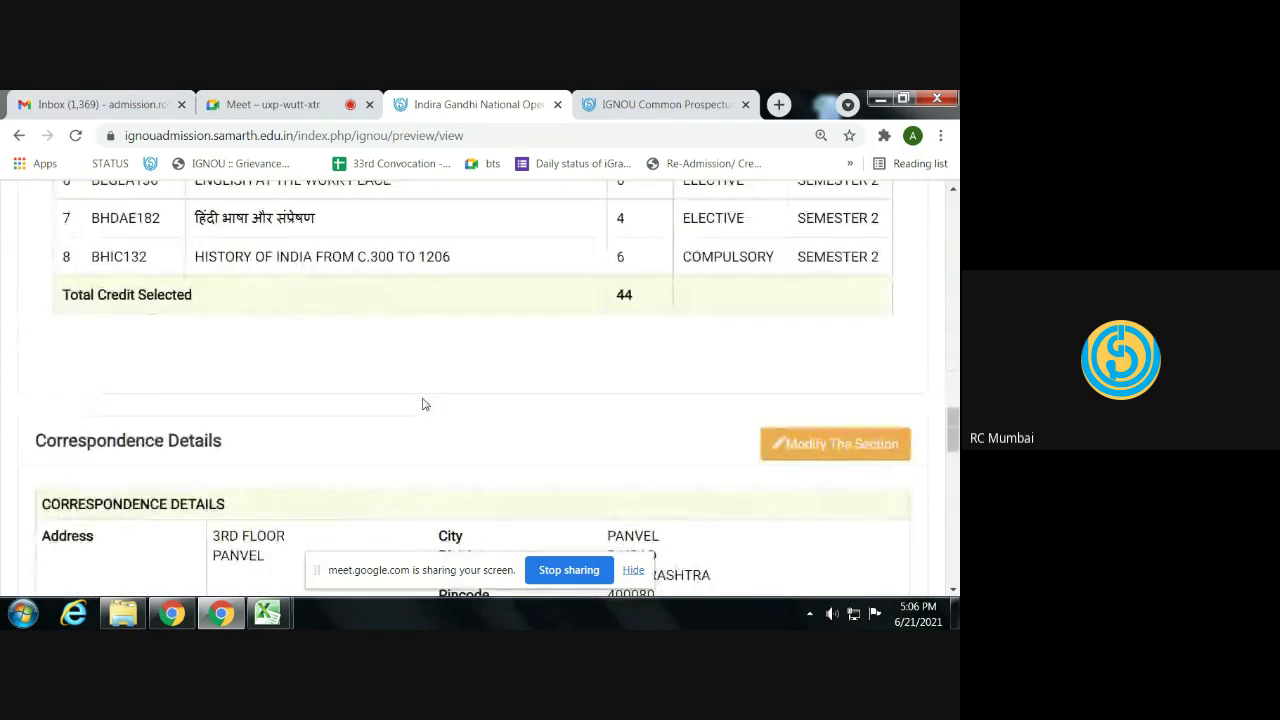
scroll(422, 404, up, 20)
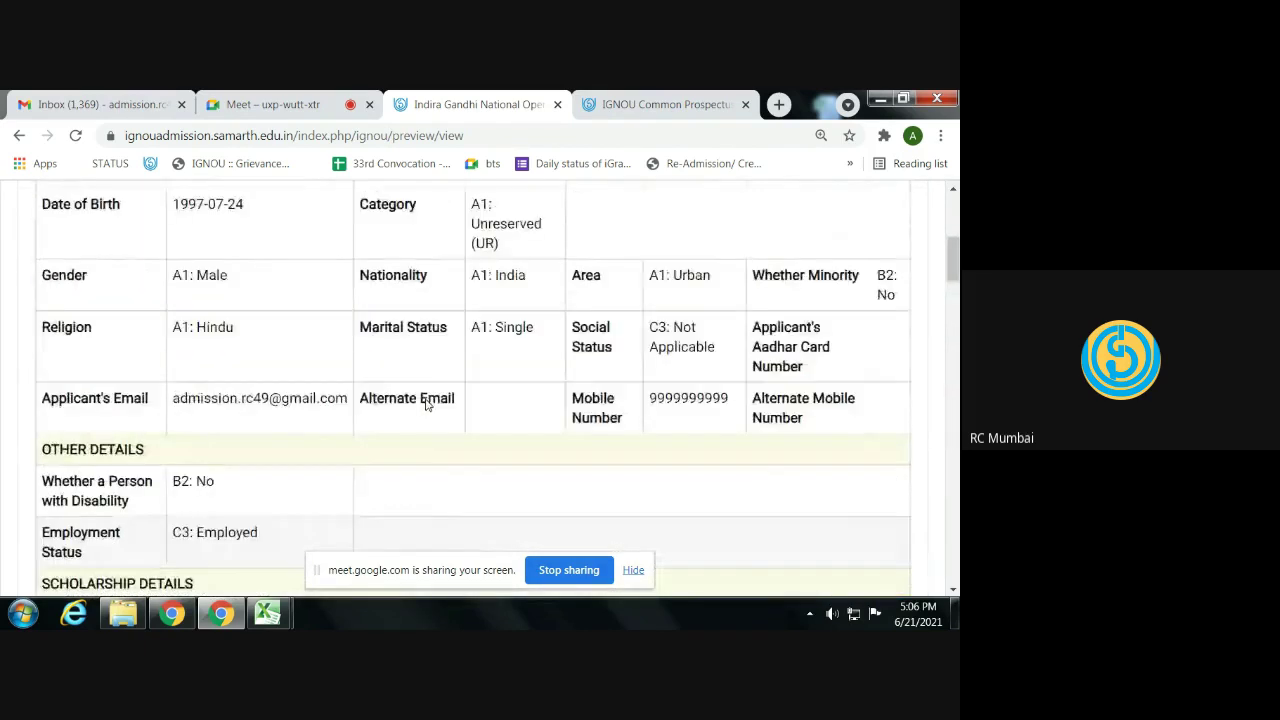
scroll(425, 403, up, 5)
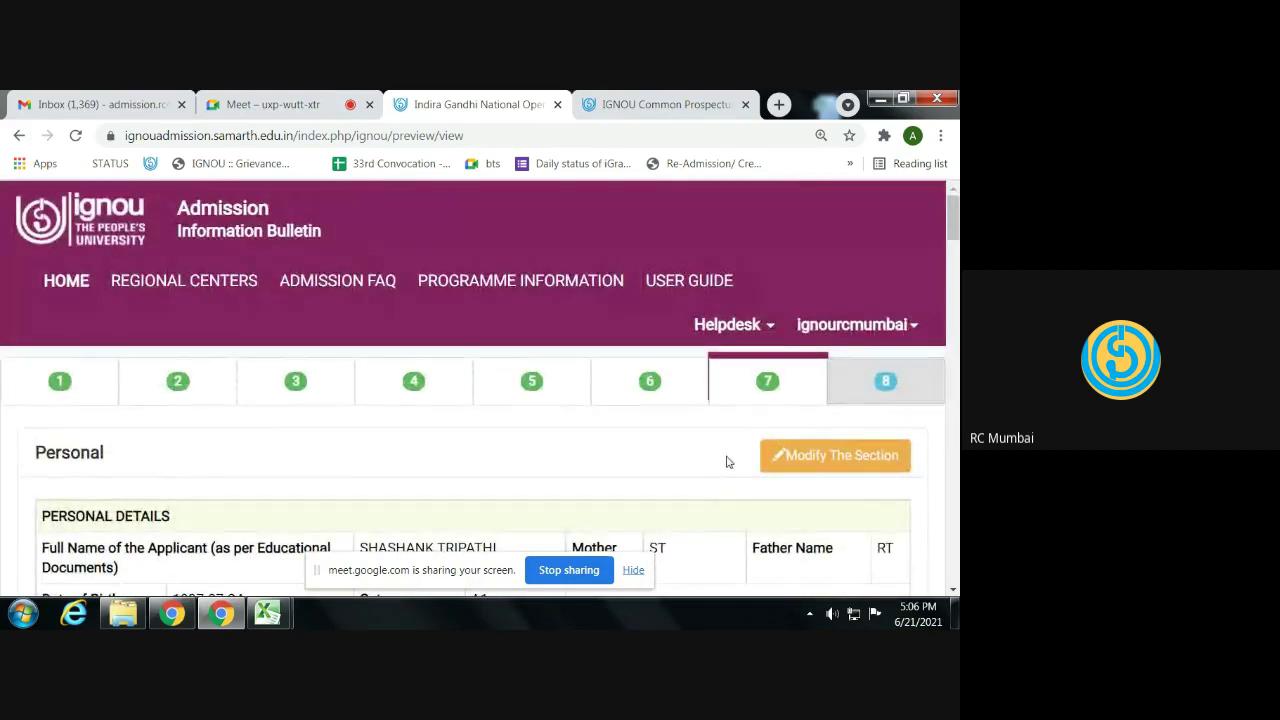
triple_click(709, 448)
click(709, 448)
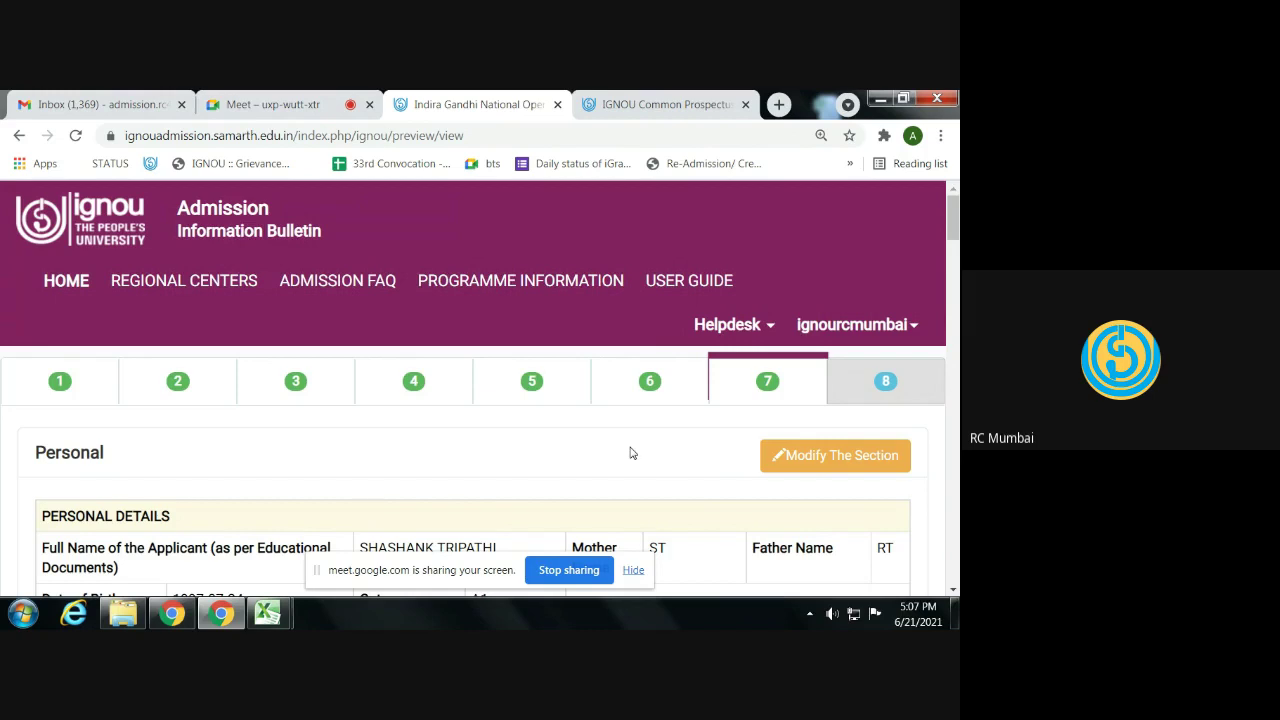
- Scroll the preview from Personal details down to Fee Details totalling 3500.00
scroll(630, 453, down, 2)
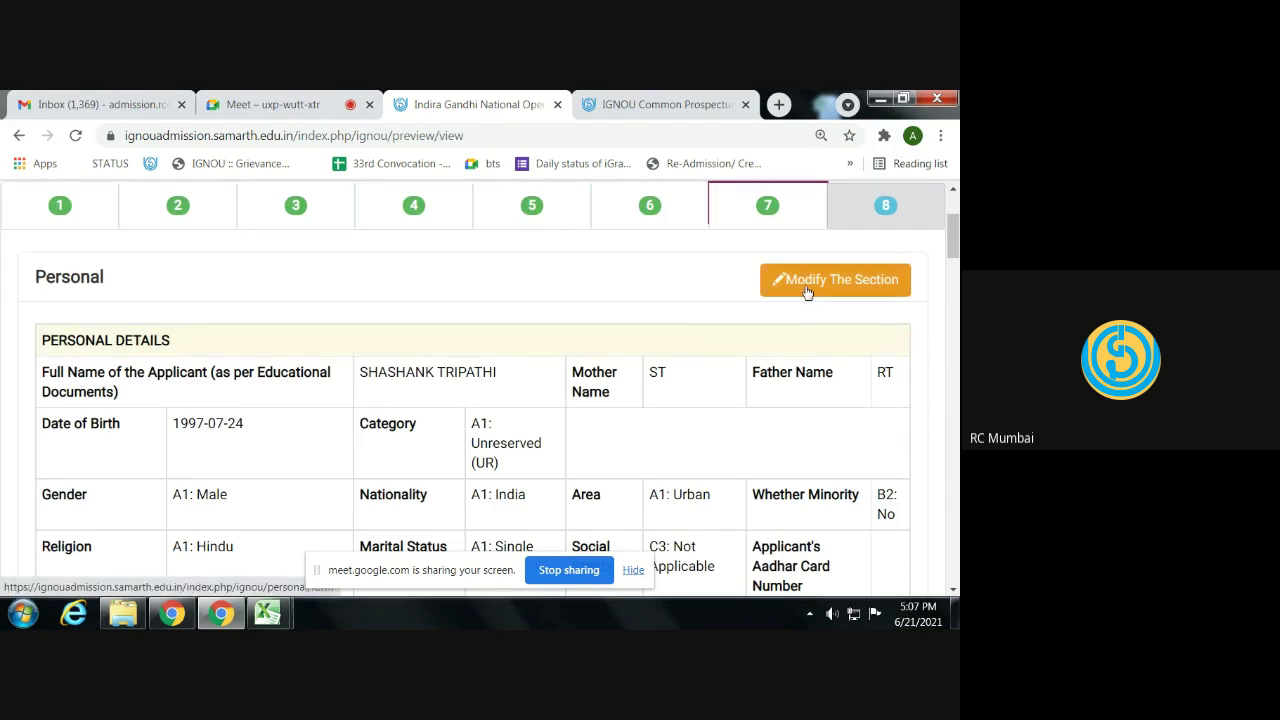
scroll(666, 332, down, 7)
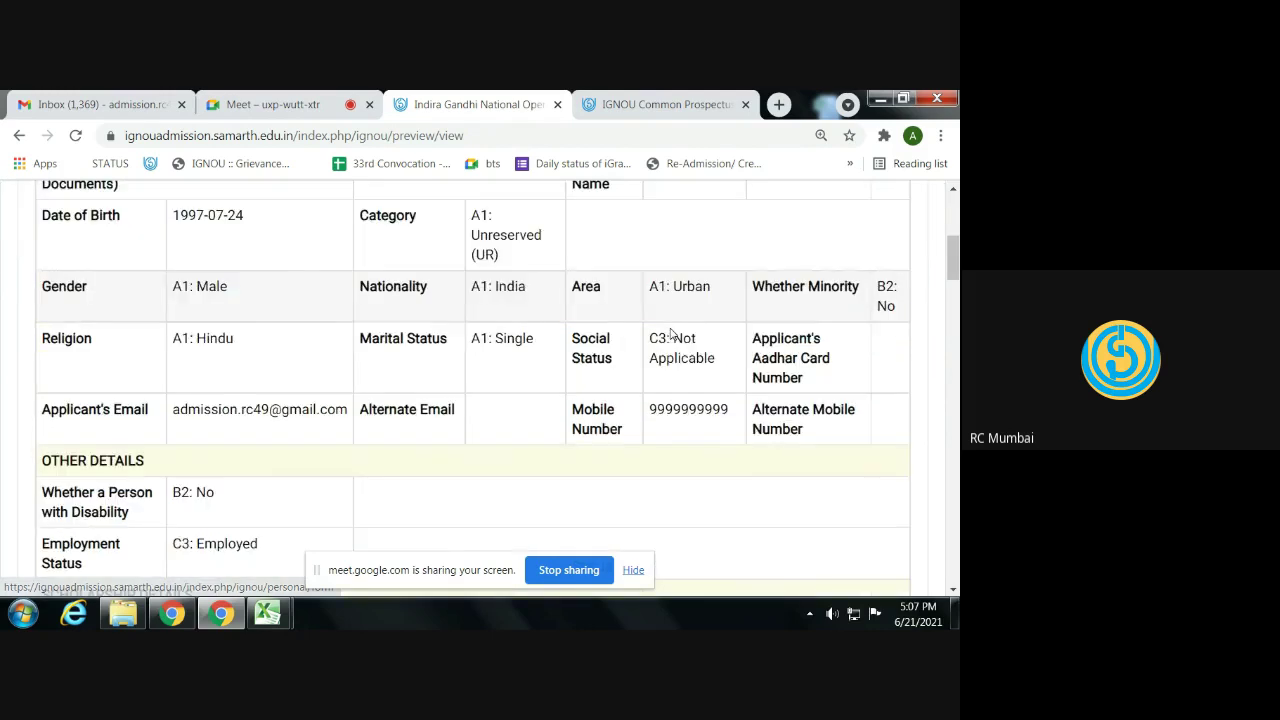
scroll(666, 332, down, 10)
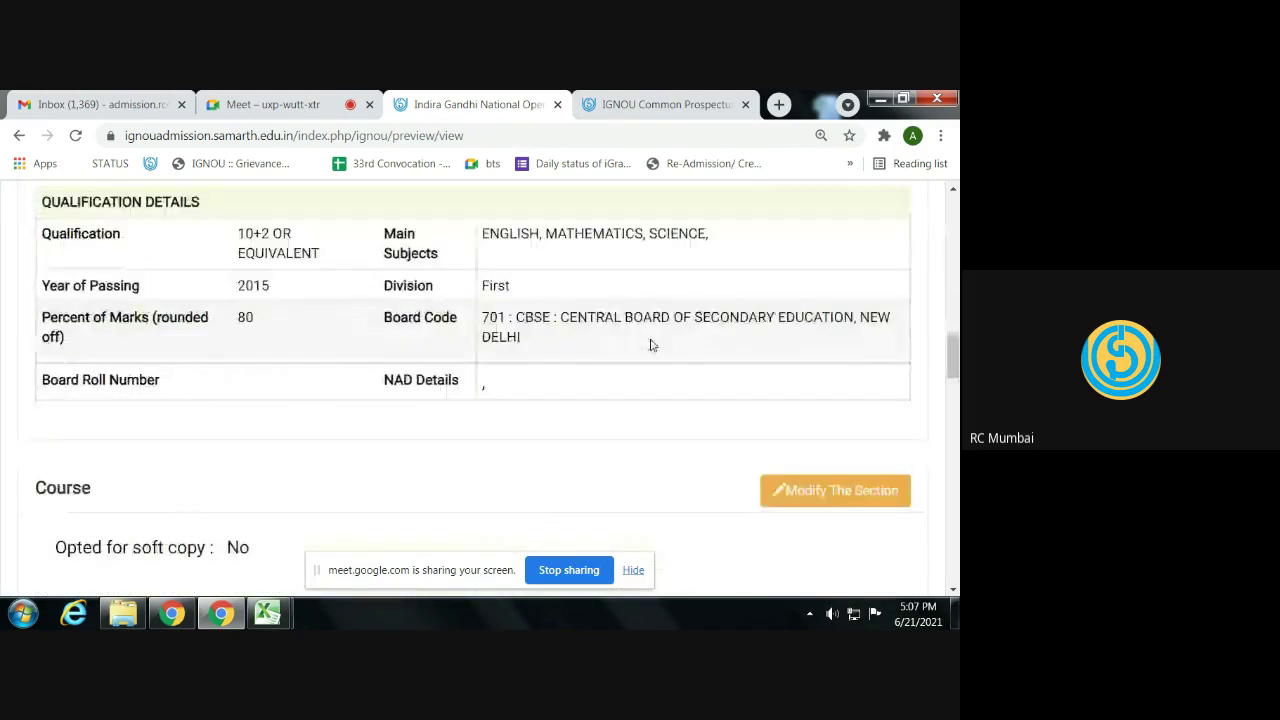
scroll(646, 339, down, 6)
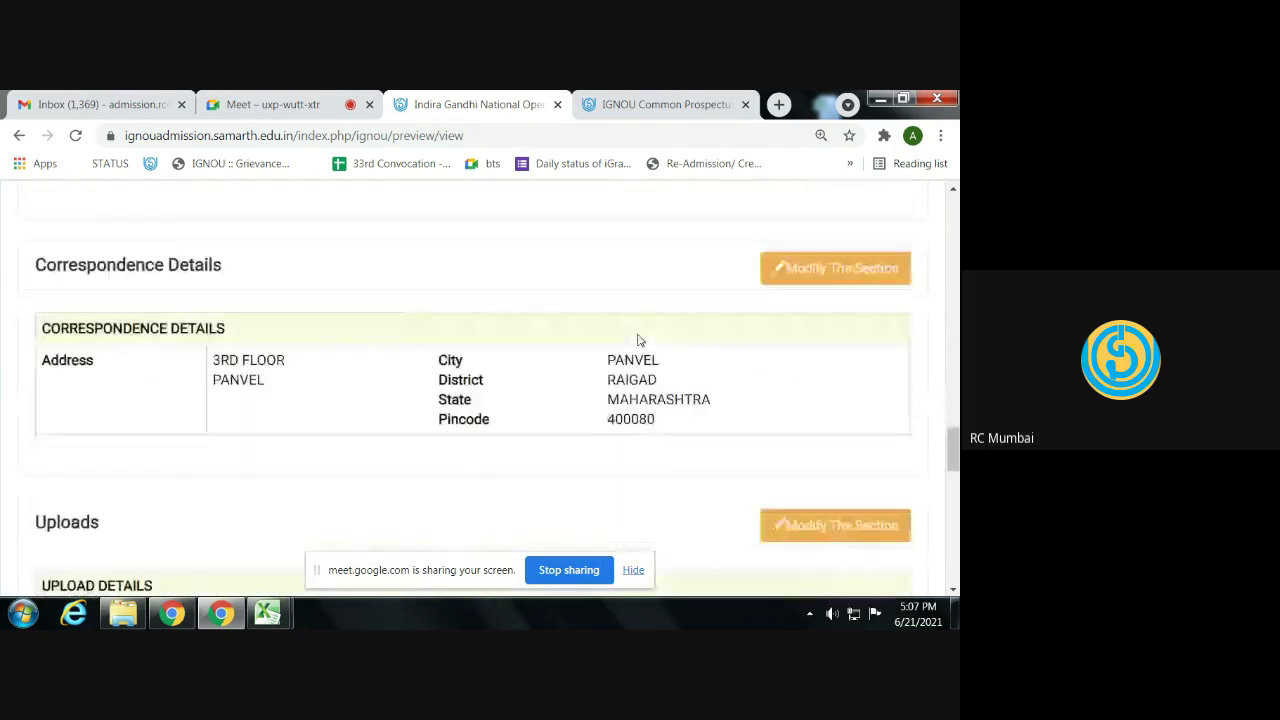
scroll(480, 357, down, 3)
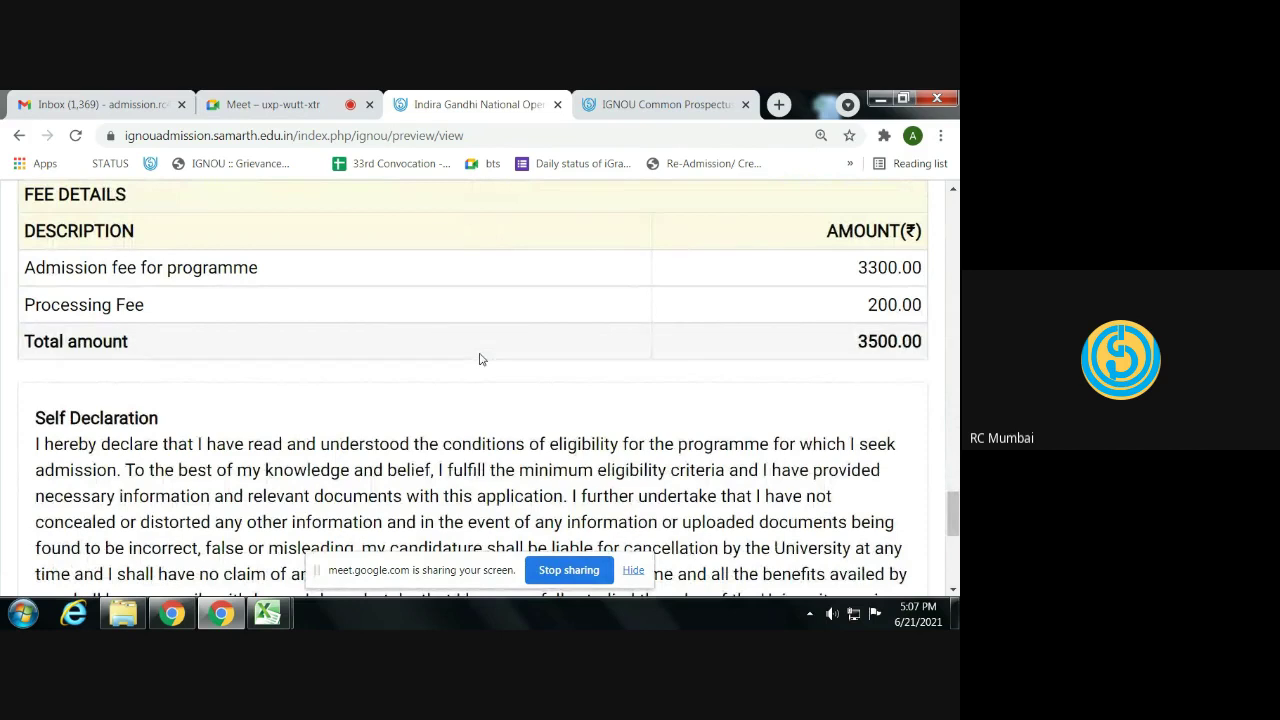
double_click(865, 272)
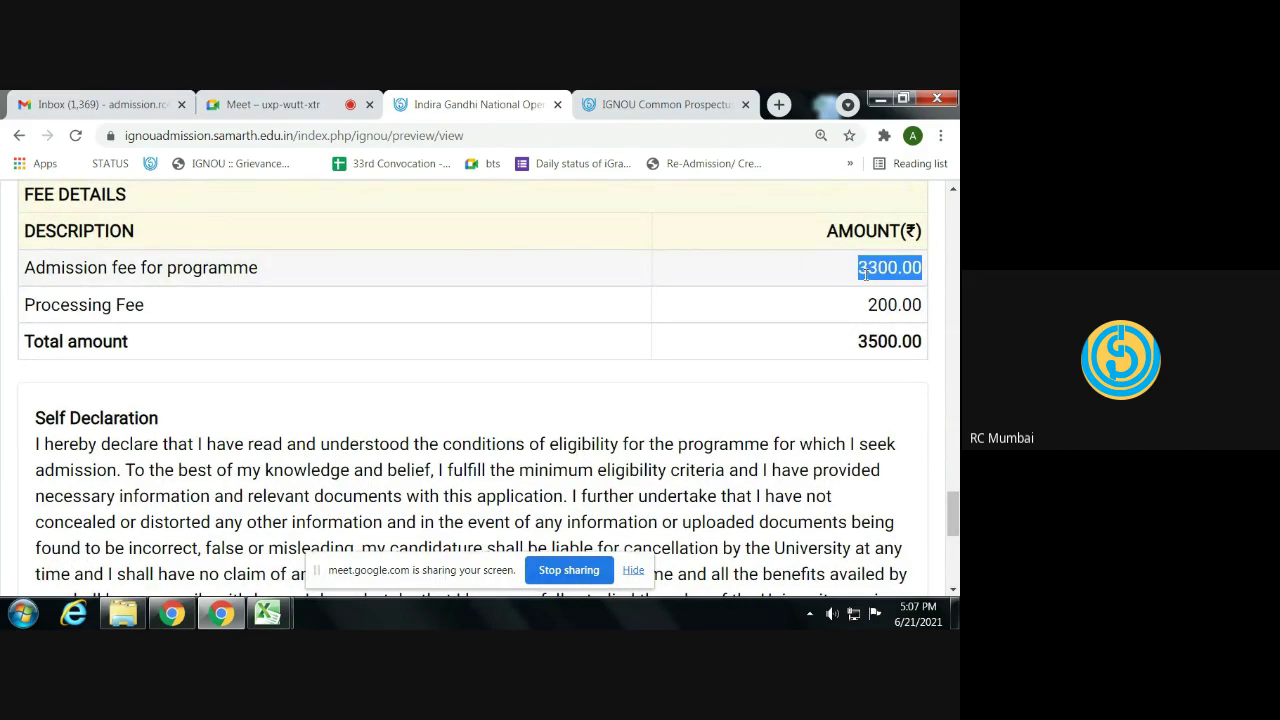
double_click(871, 302)
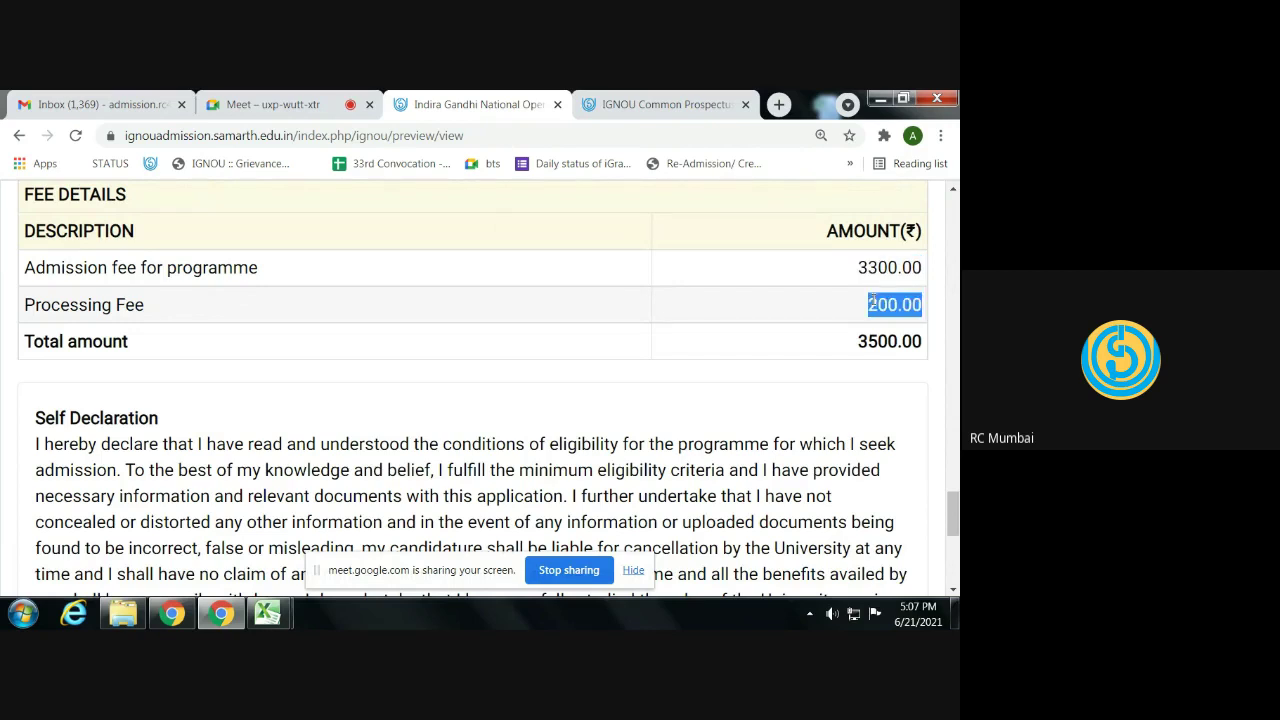
click(872, 303)
double_click(873, 341)
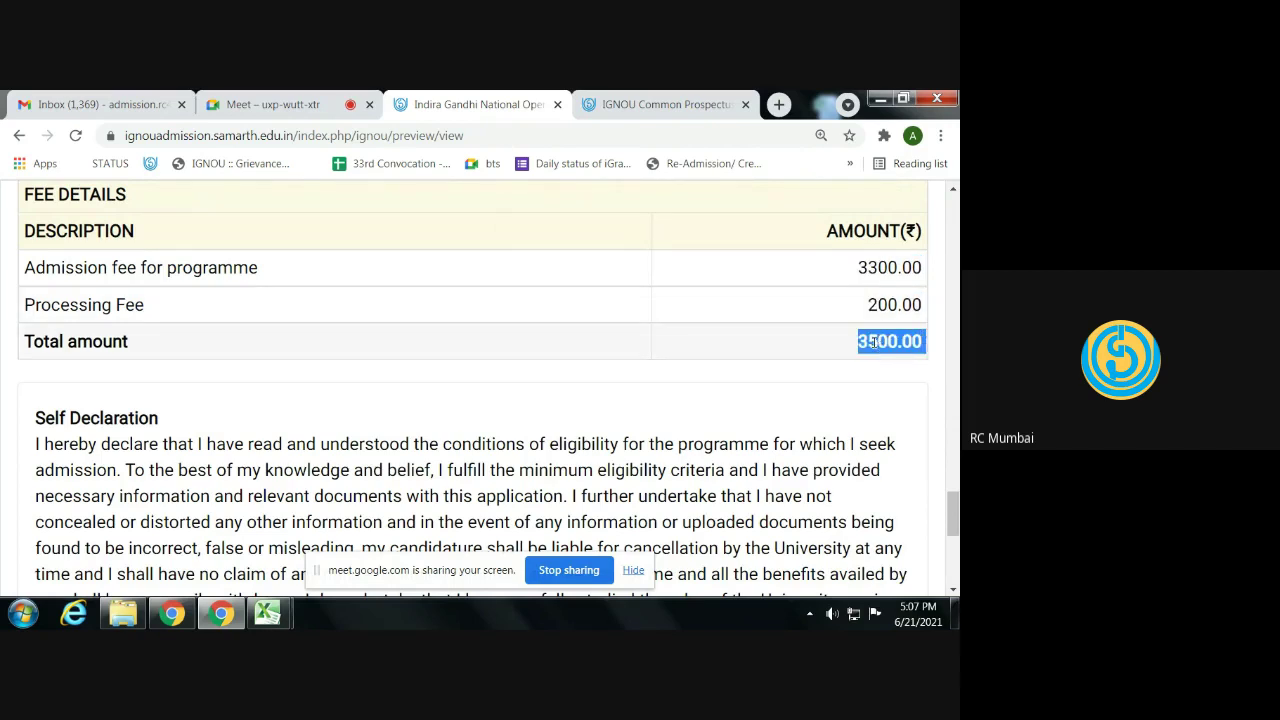
click(874, 341)
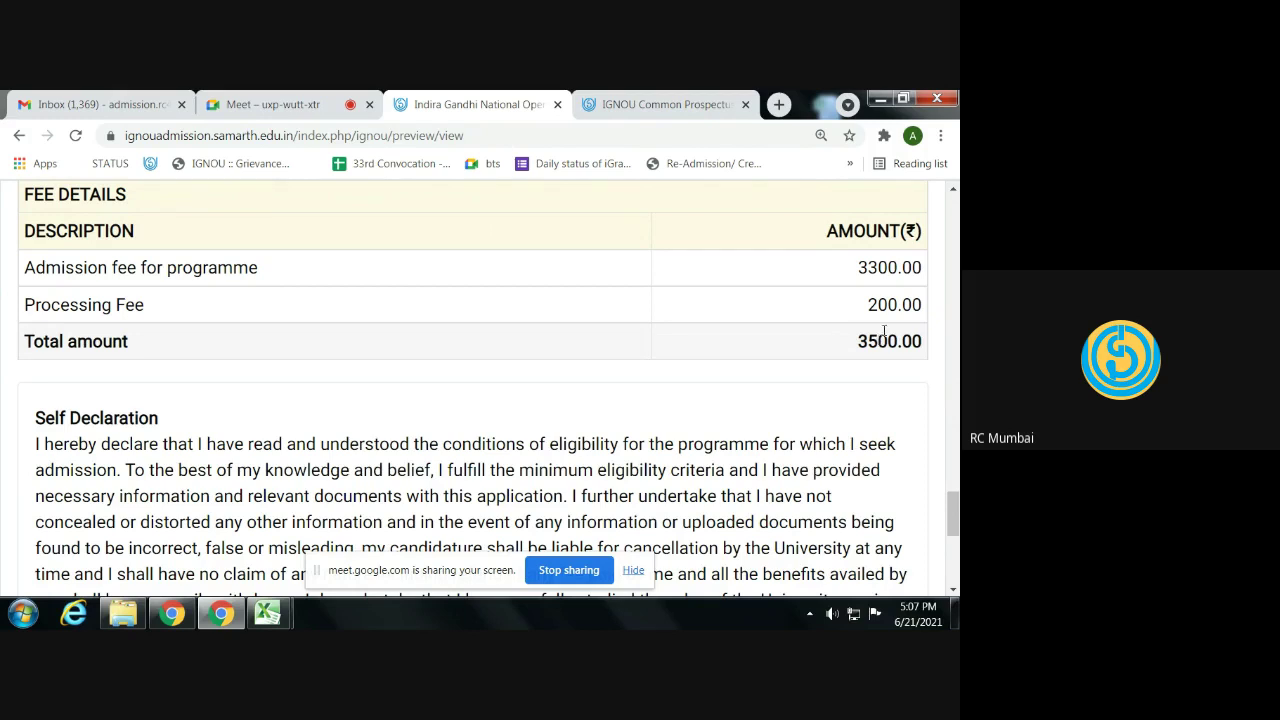
double_click(880, 270)
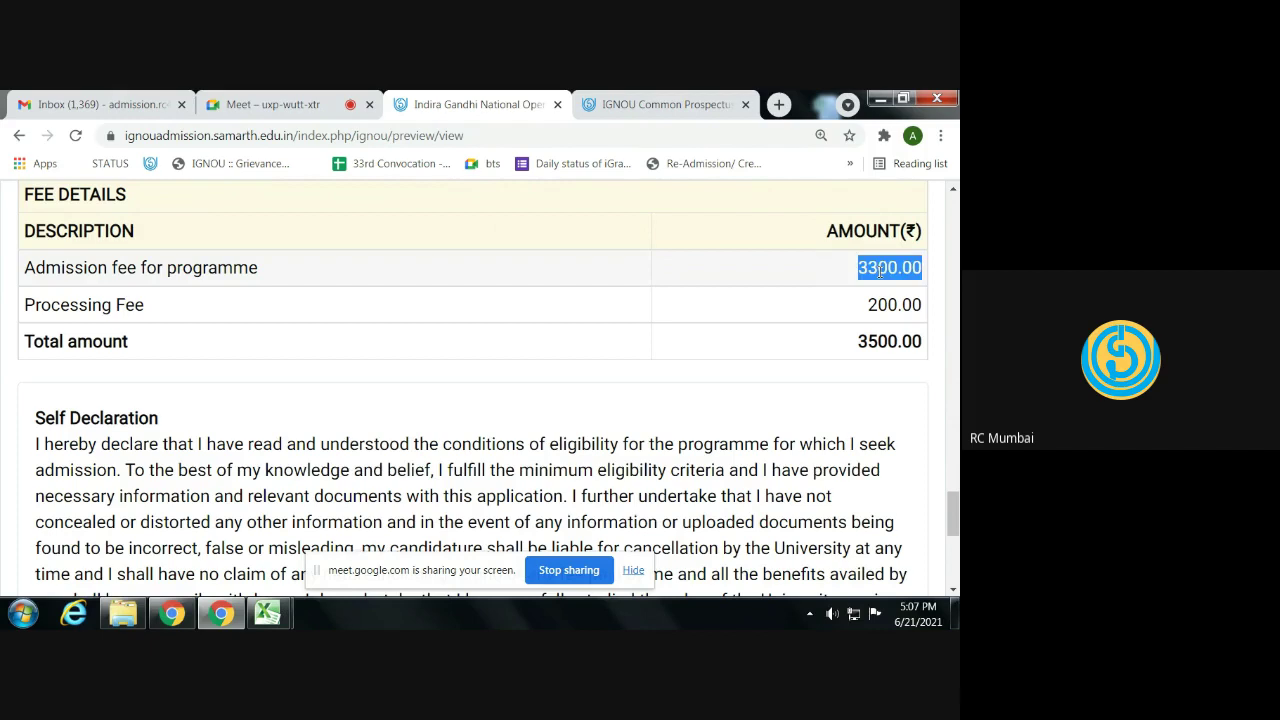
click(880, 268)
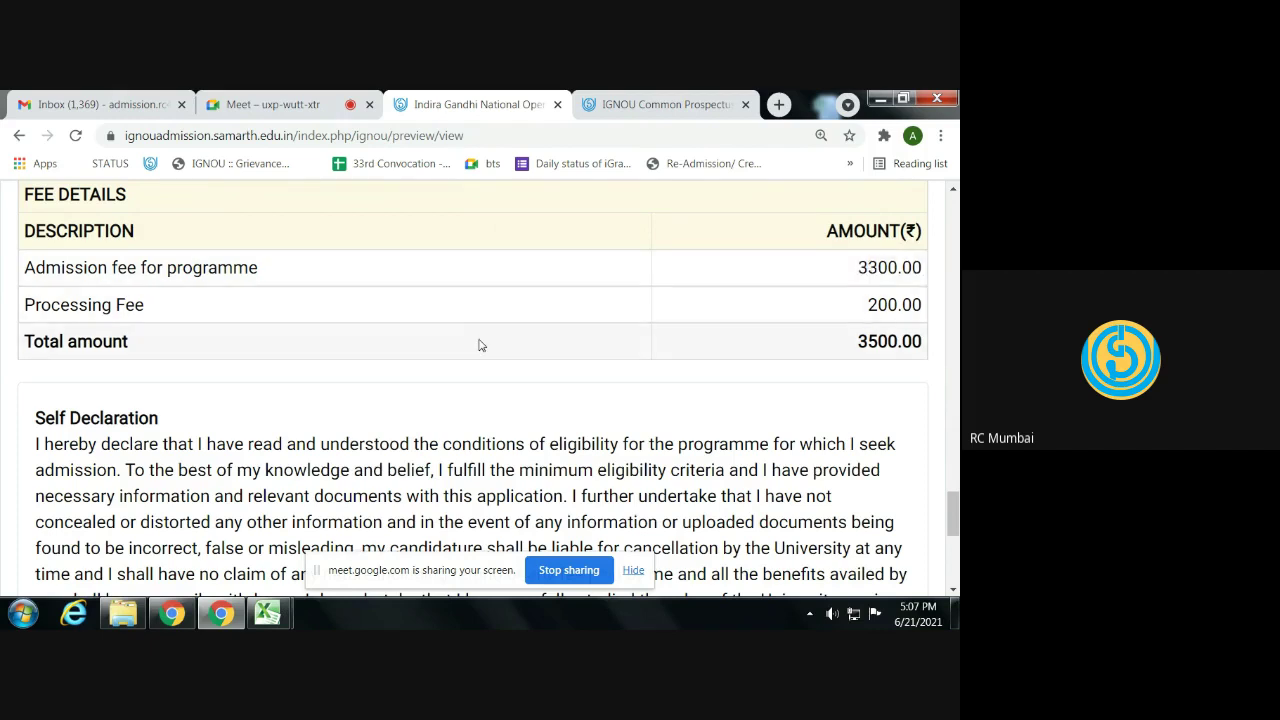
- Agree to the self declaration, accept it and confirm proceeding to fee payment
scroll(480, 343, down, 3)
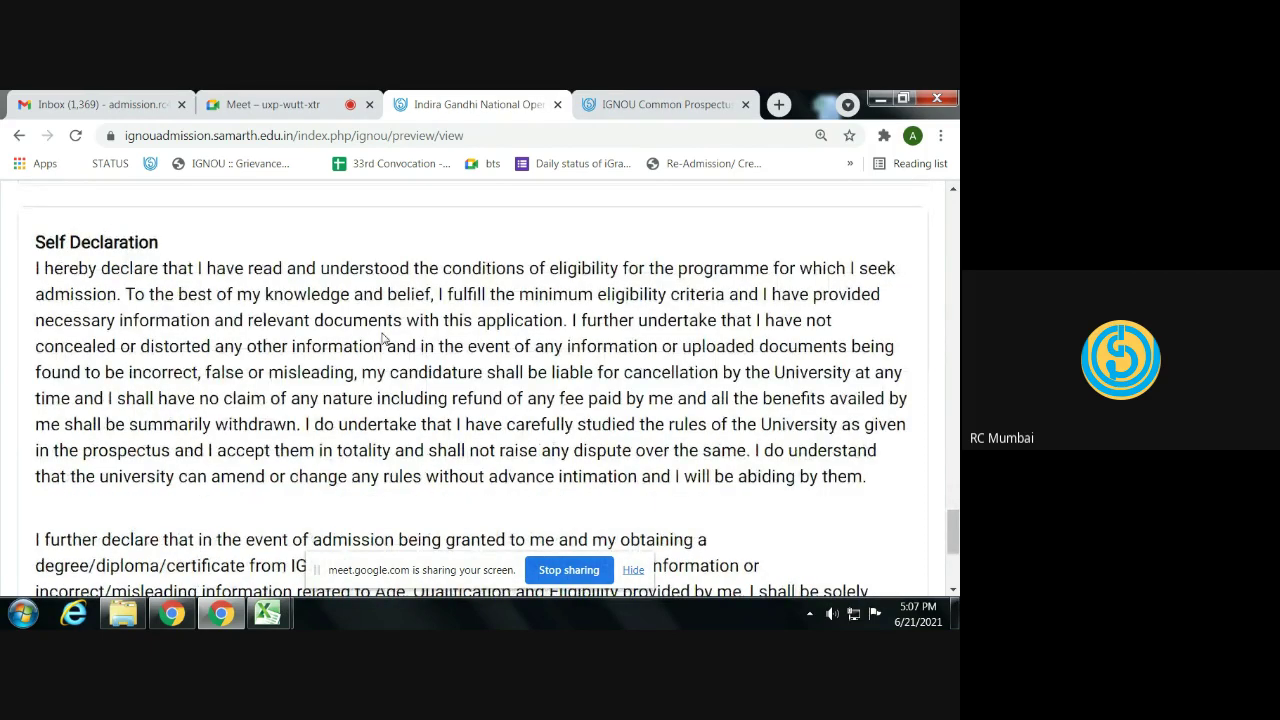
scroll(294, 345, down, 1)
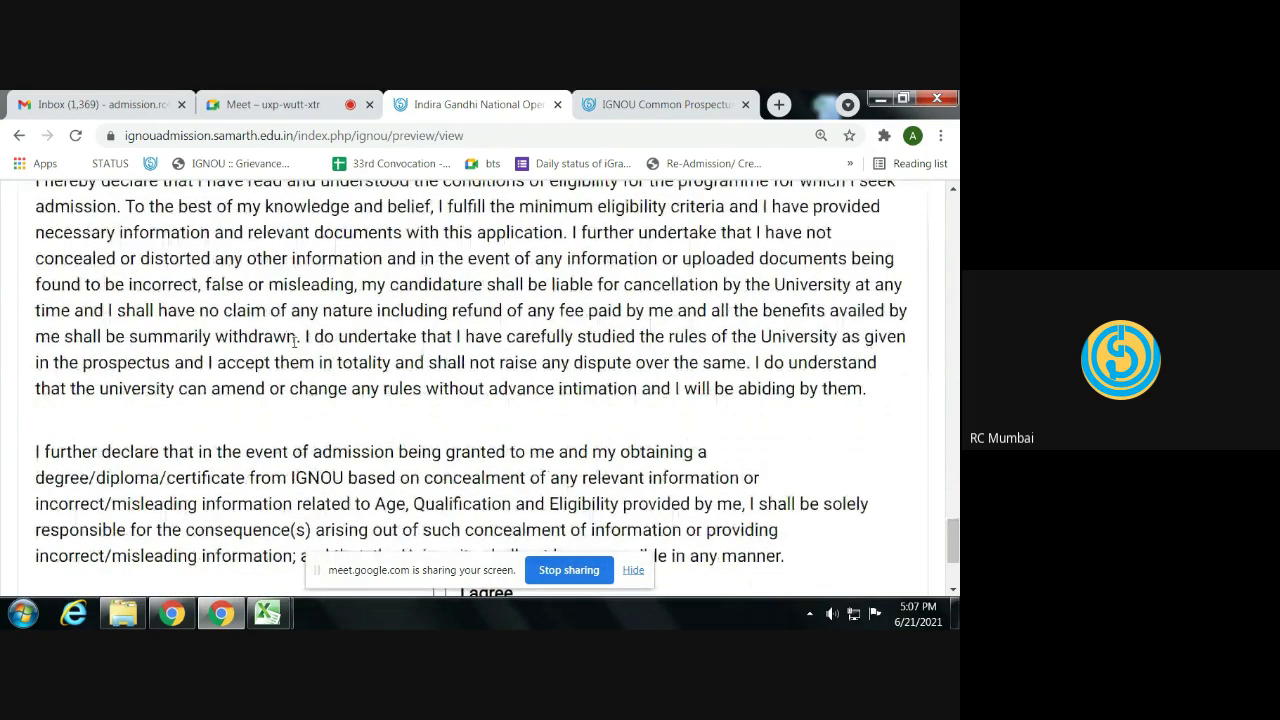
scroll(306, 355, down, 2)
click(439, 410)
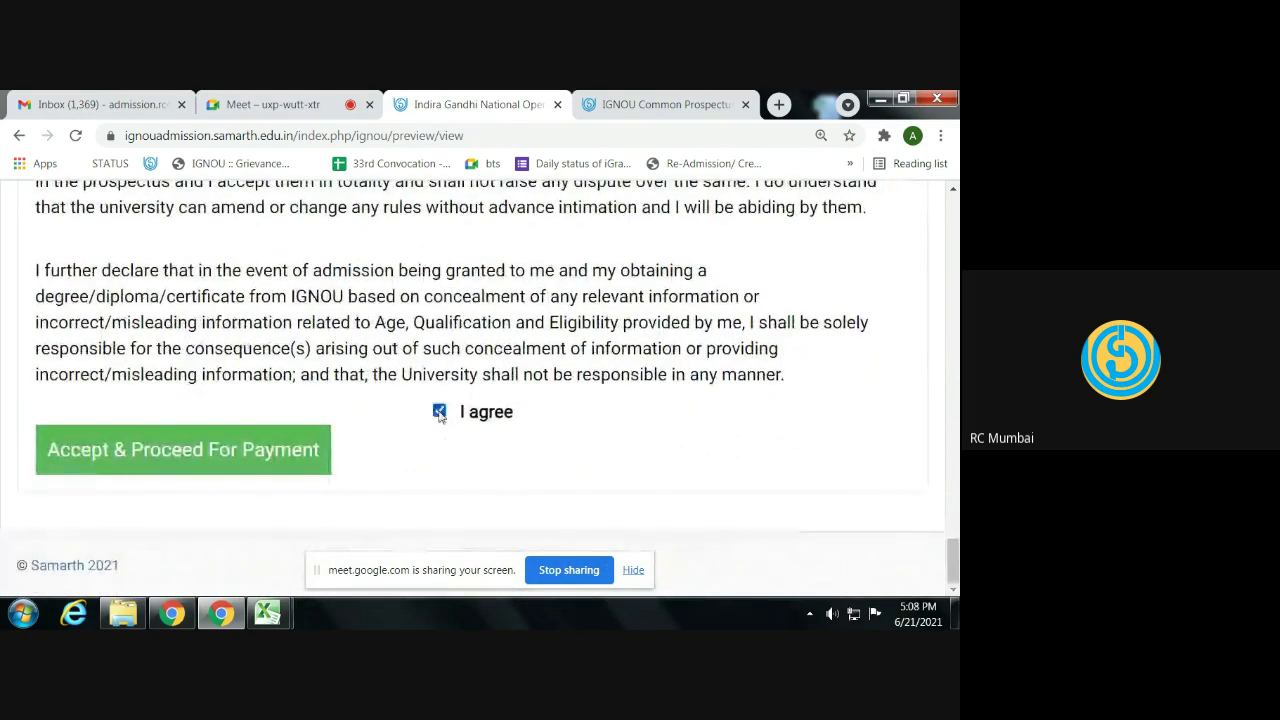
click(171, 449)
click(570, 282)
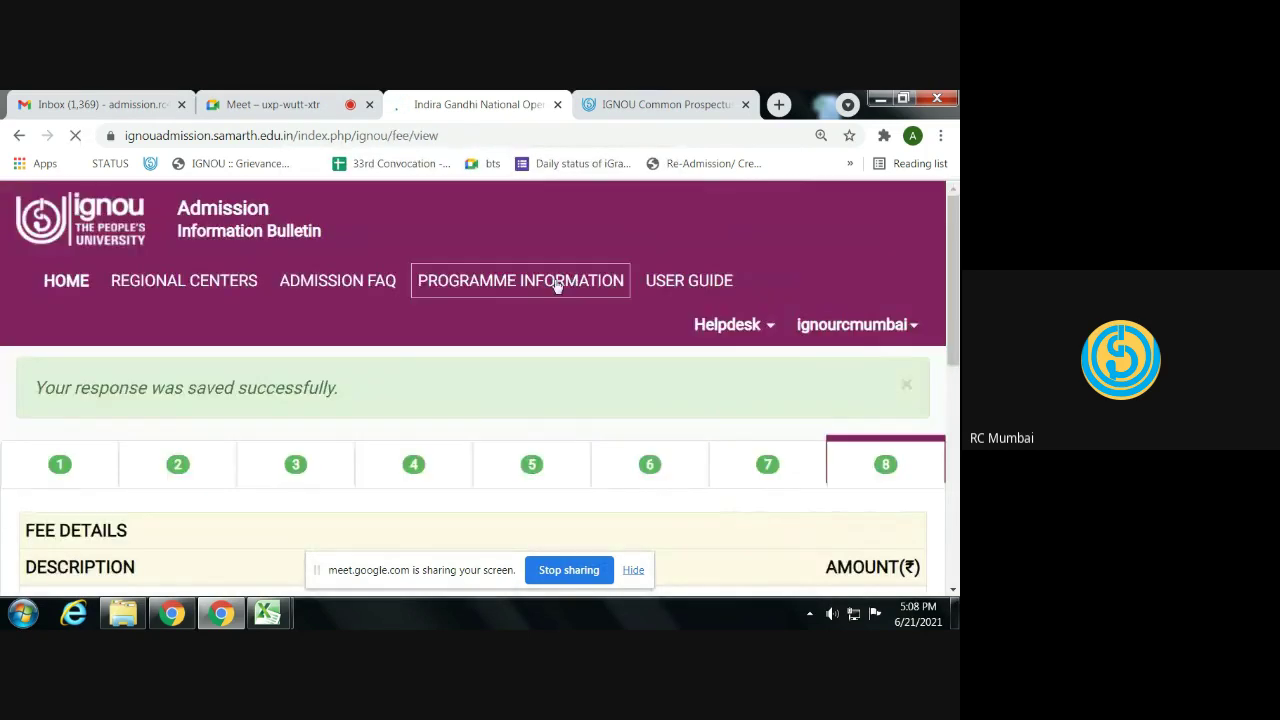
- Scroll the fee page down to the payment warning note and two gateway buttons
scroll(543, 289, down, 3)
scroll(545, 290, down, 2)
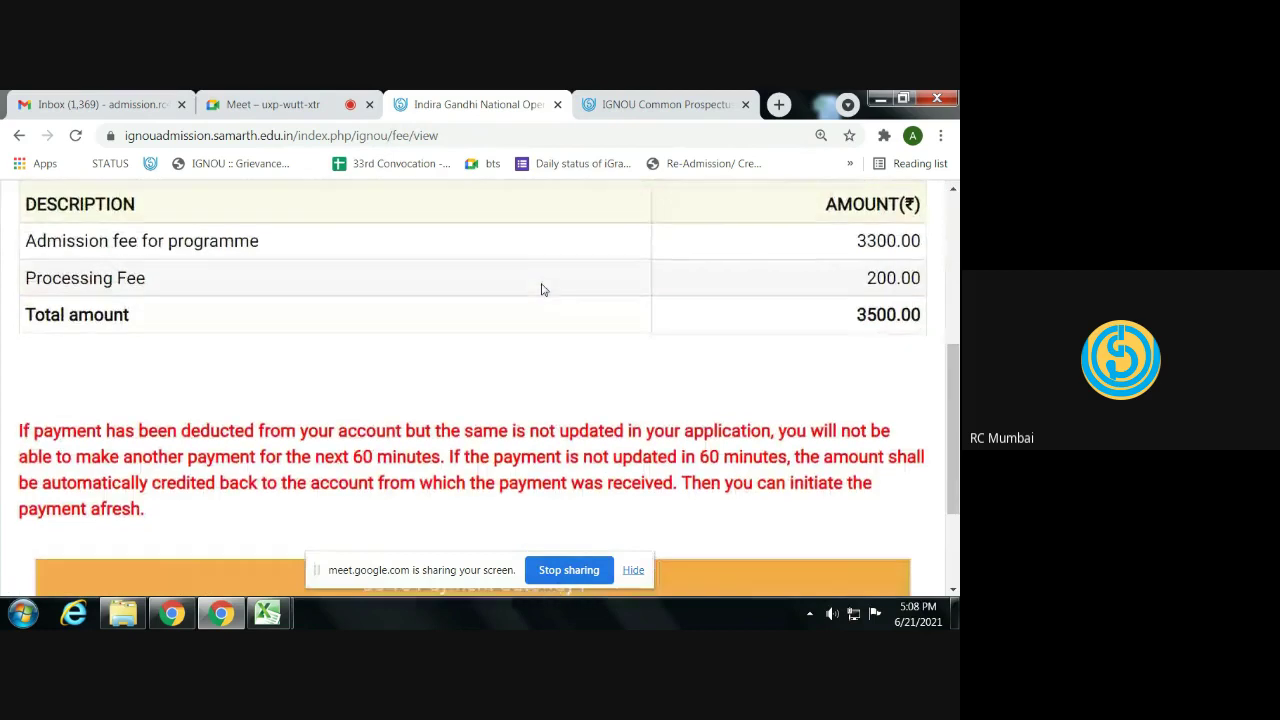
scroll(540, 290, up, 2)
scroll(540, 290, down, 4)
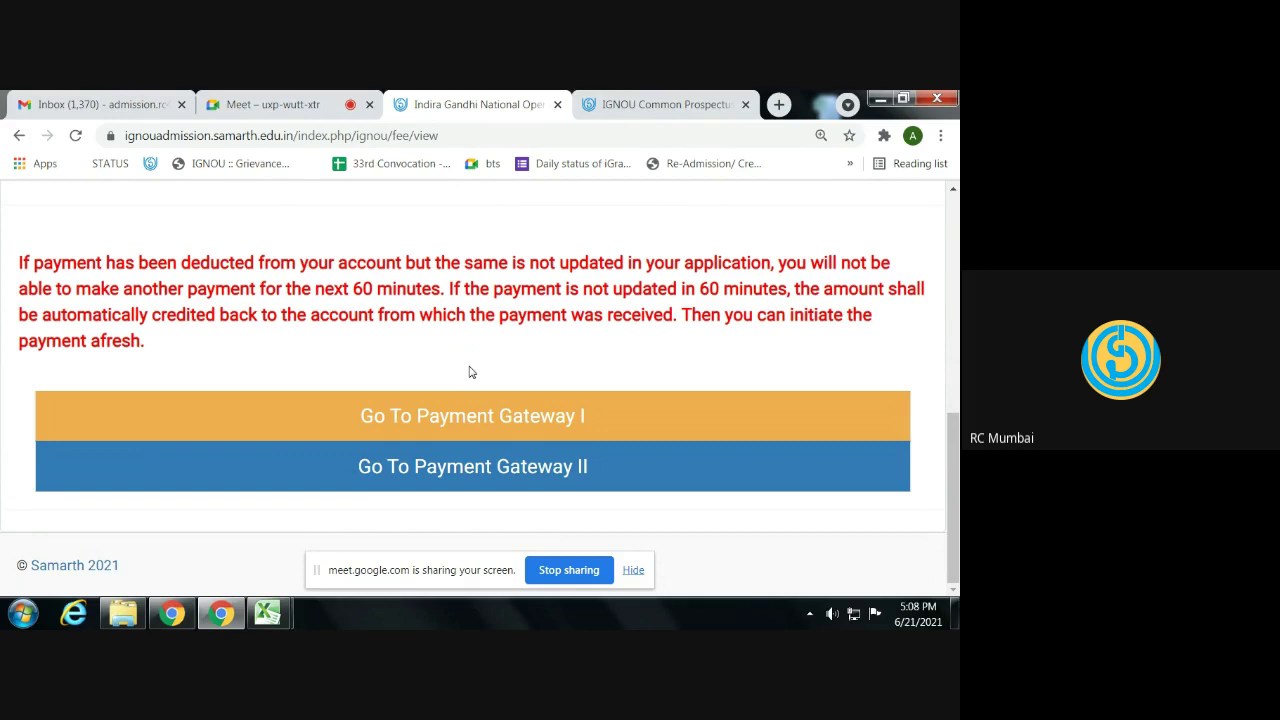
- Open Payment Gateway I showing ₹3500 on PayU, then go back and cancel the transaction
click(473, 416)
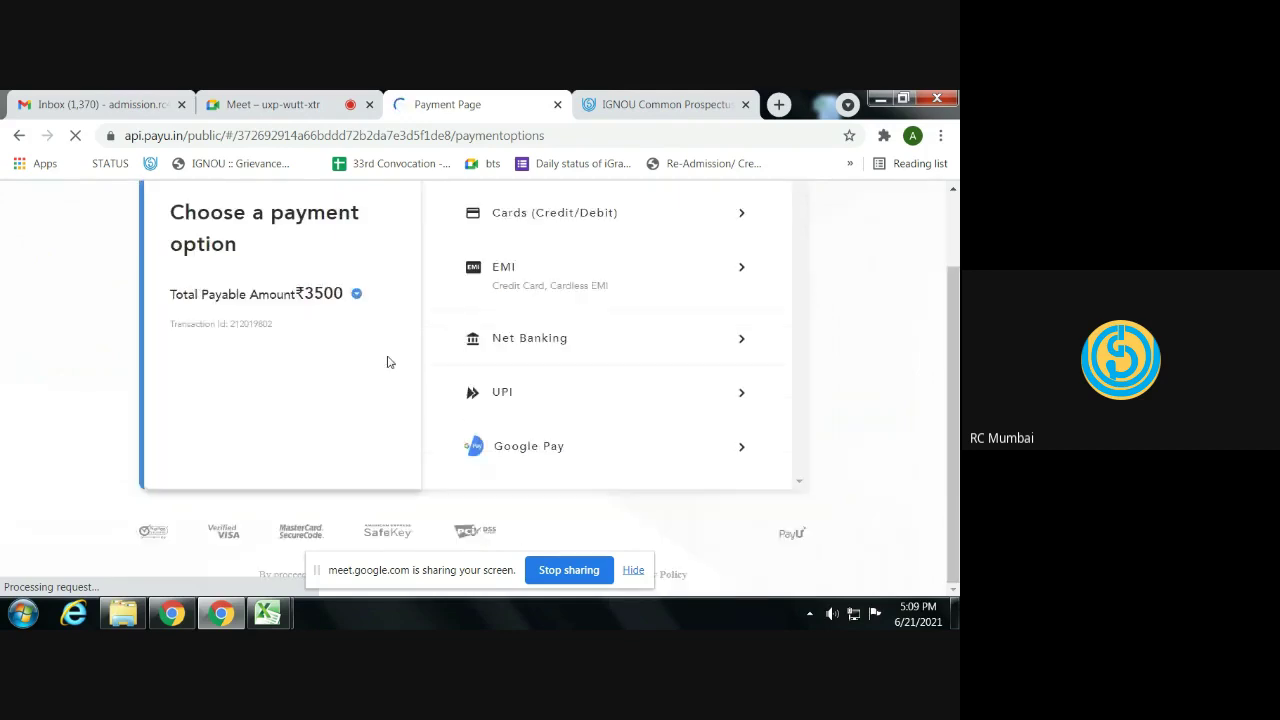
click(6, 143)
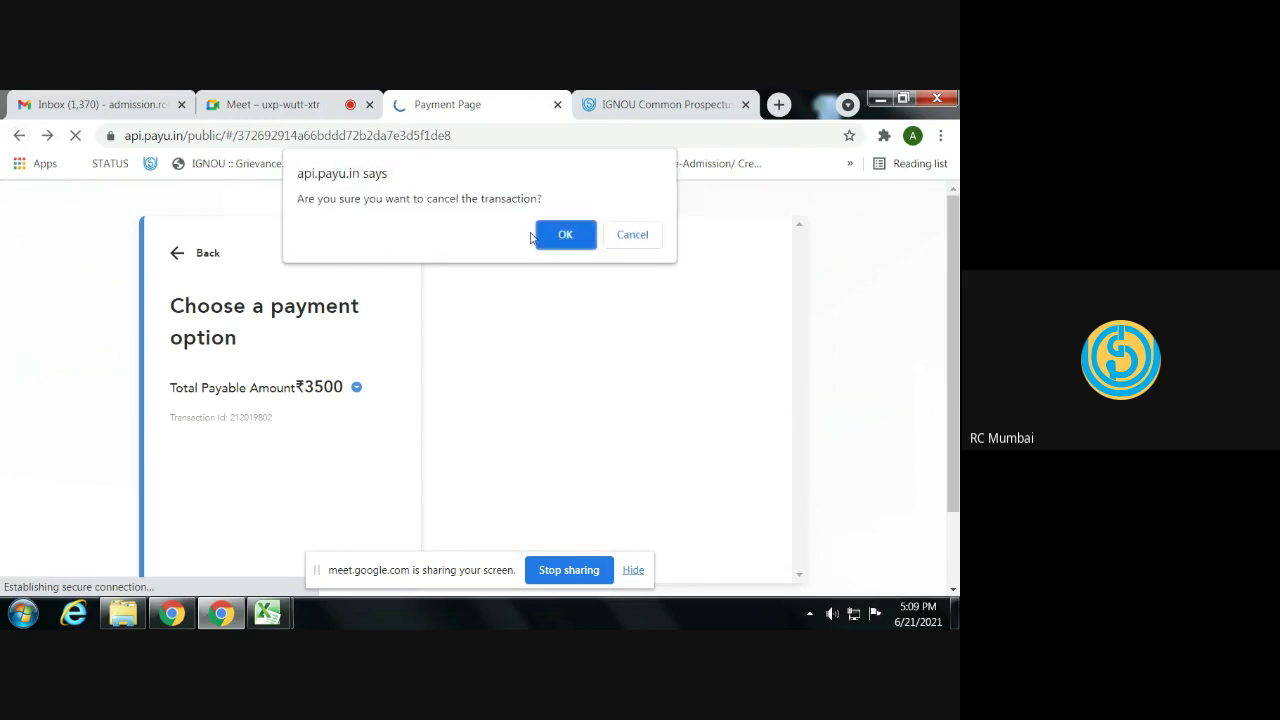
click(534, 237)
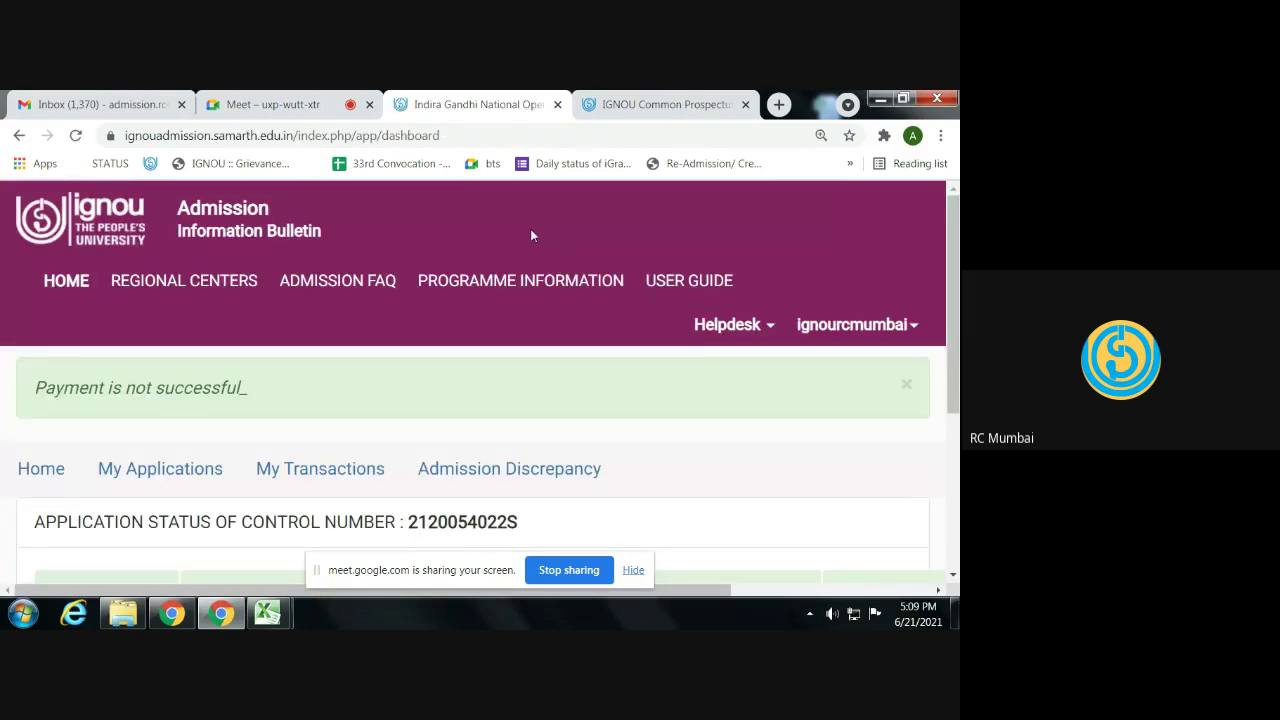
- Return to the dashboard Home and reload it to show all sections Complete
click(77, 274)
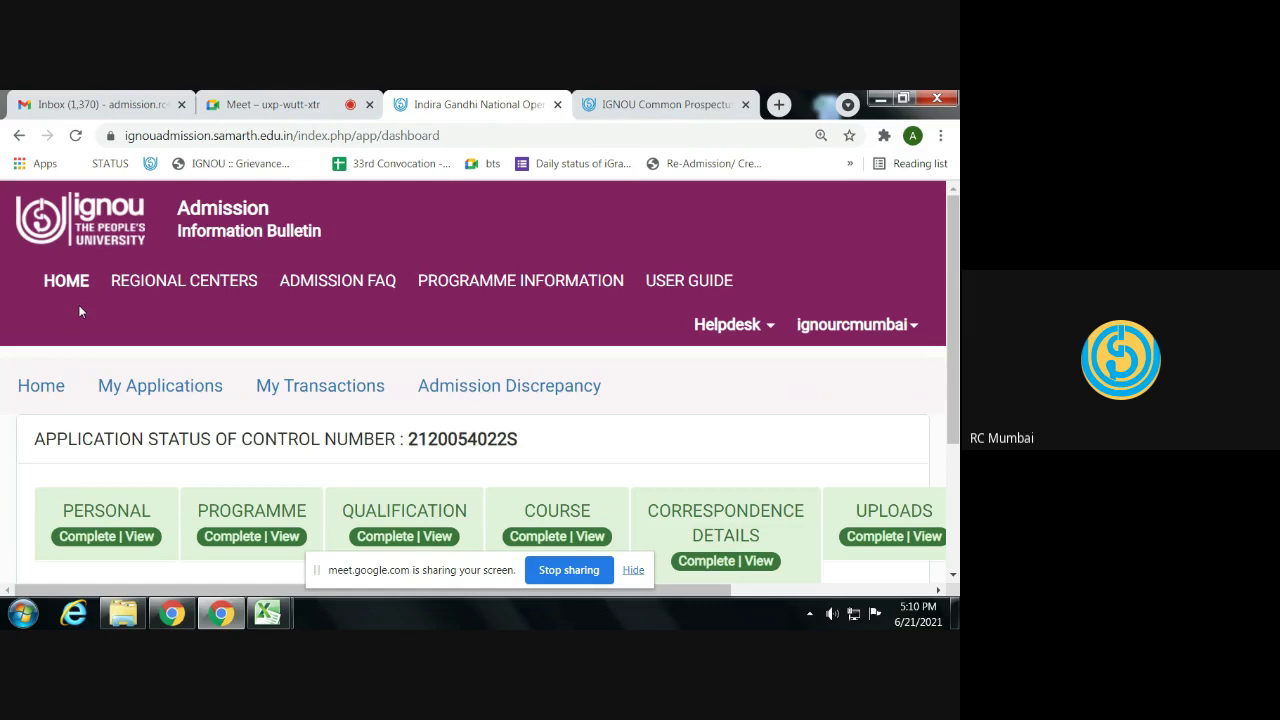
click(54, 385)
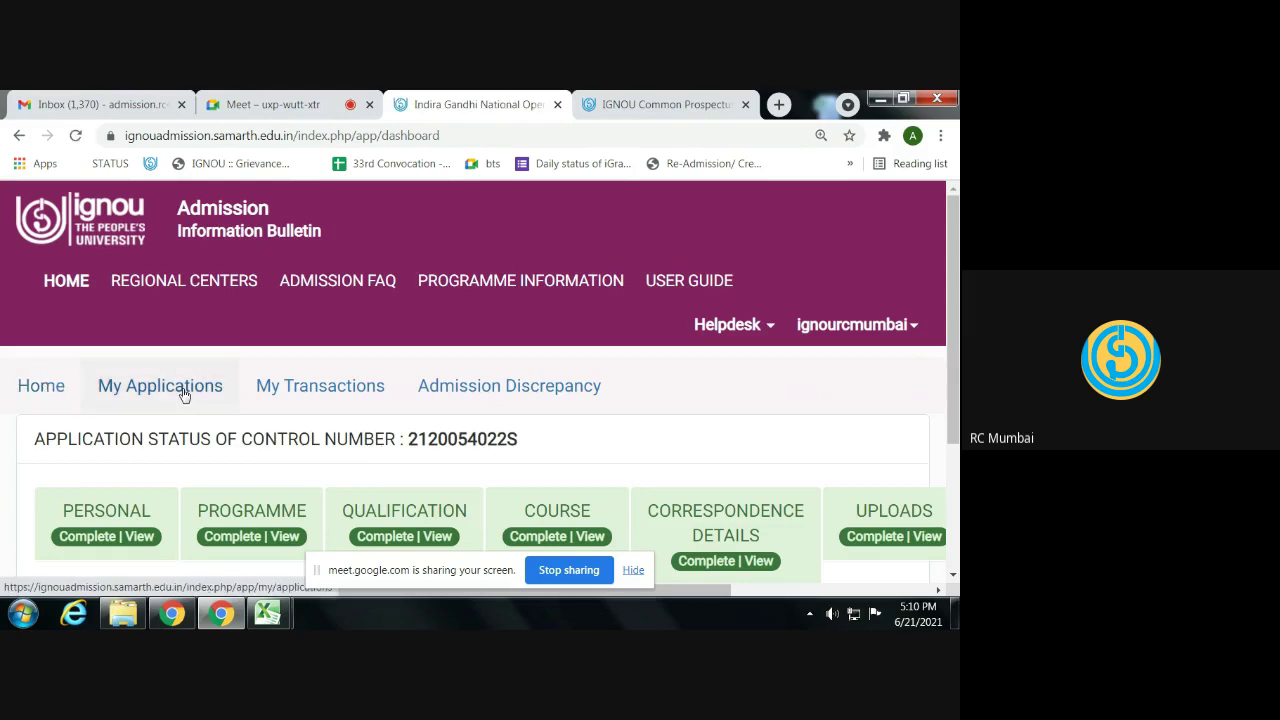
- Open My Applications, which states that no application has been submitted
click(148, 389)
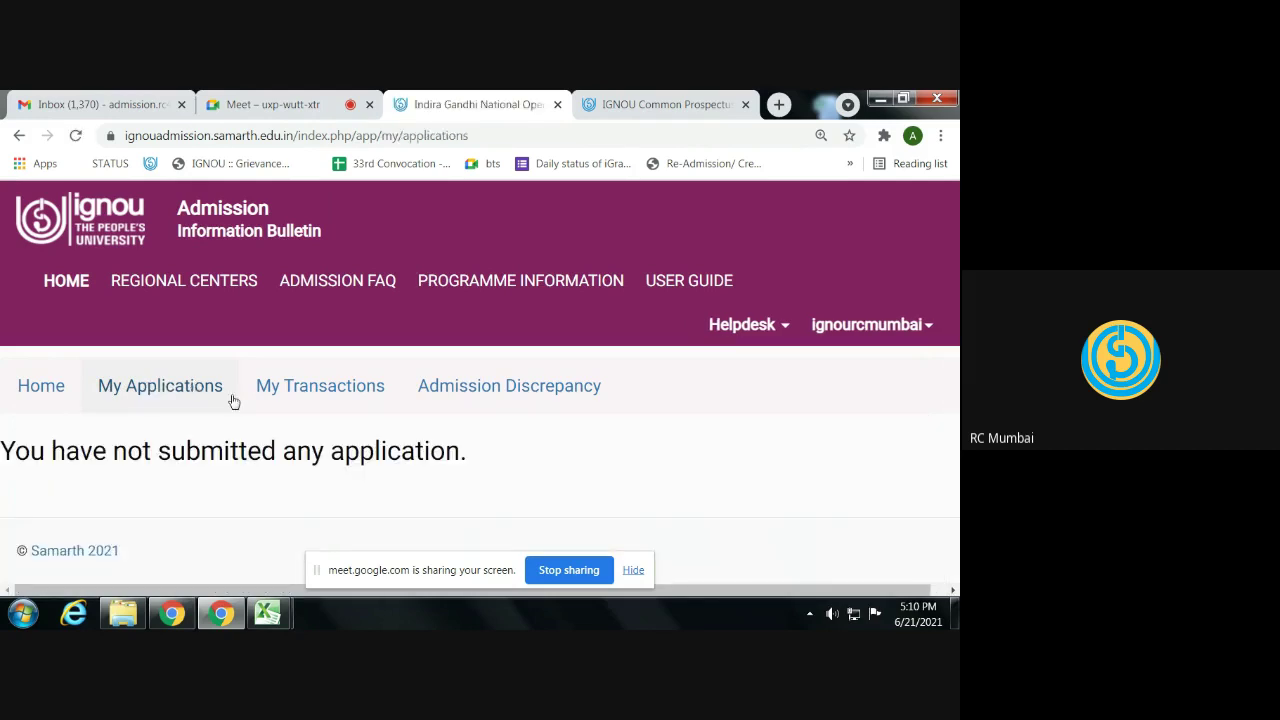
double_click(276, 458)
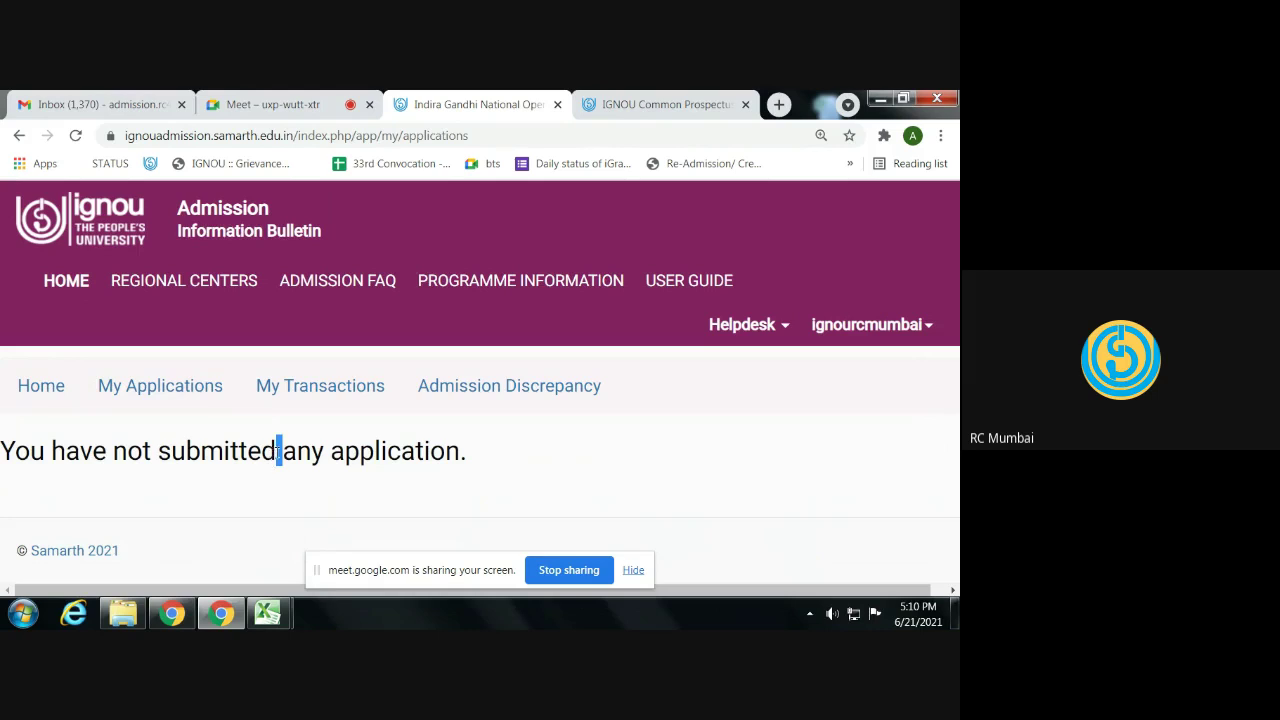
click(330, 476)
click(41, 385)
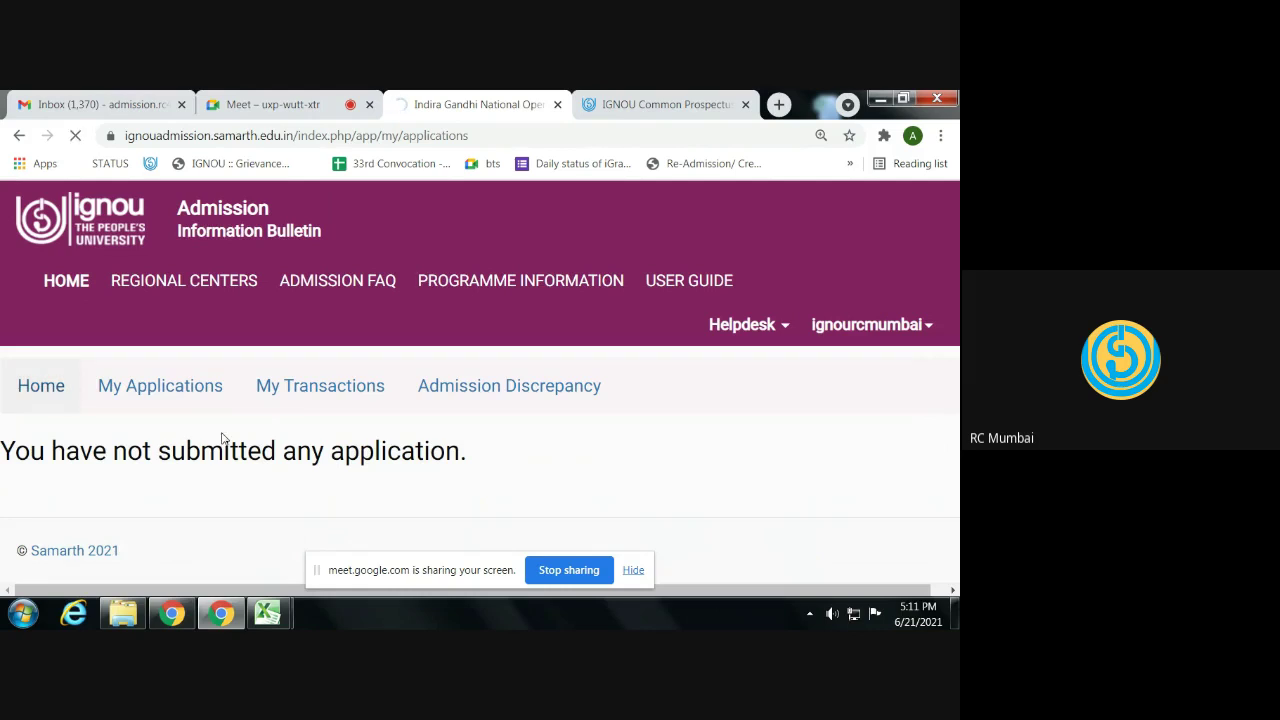